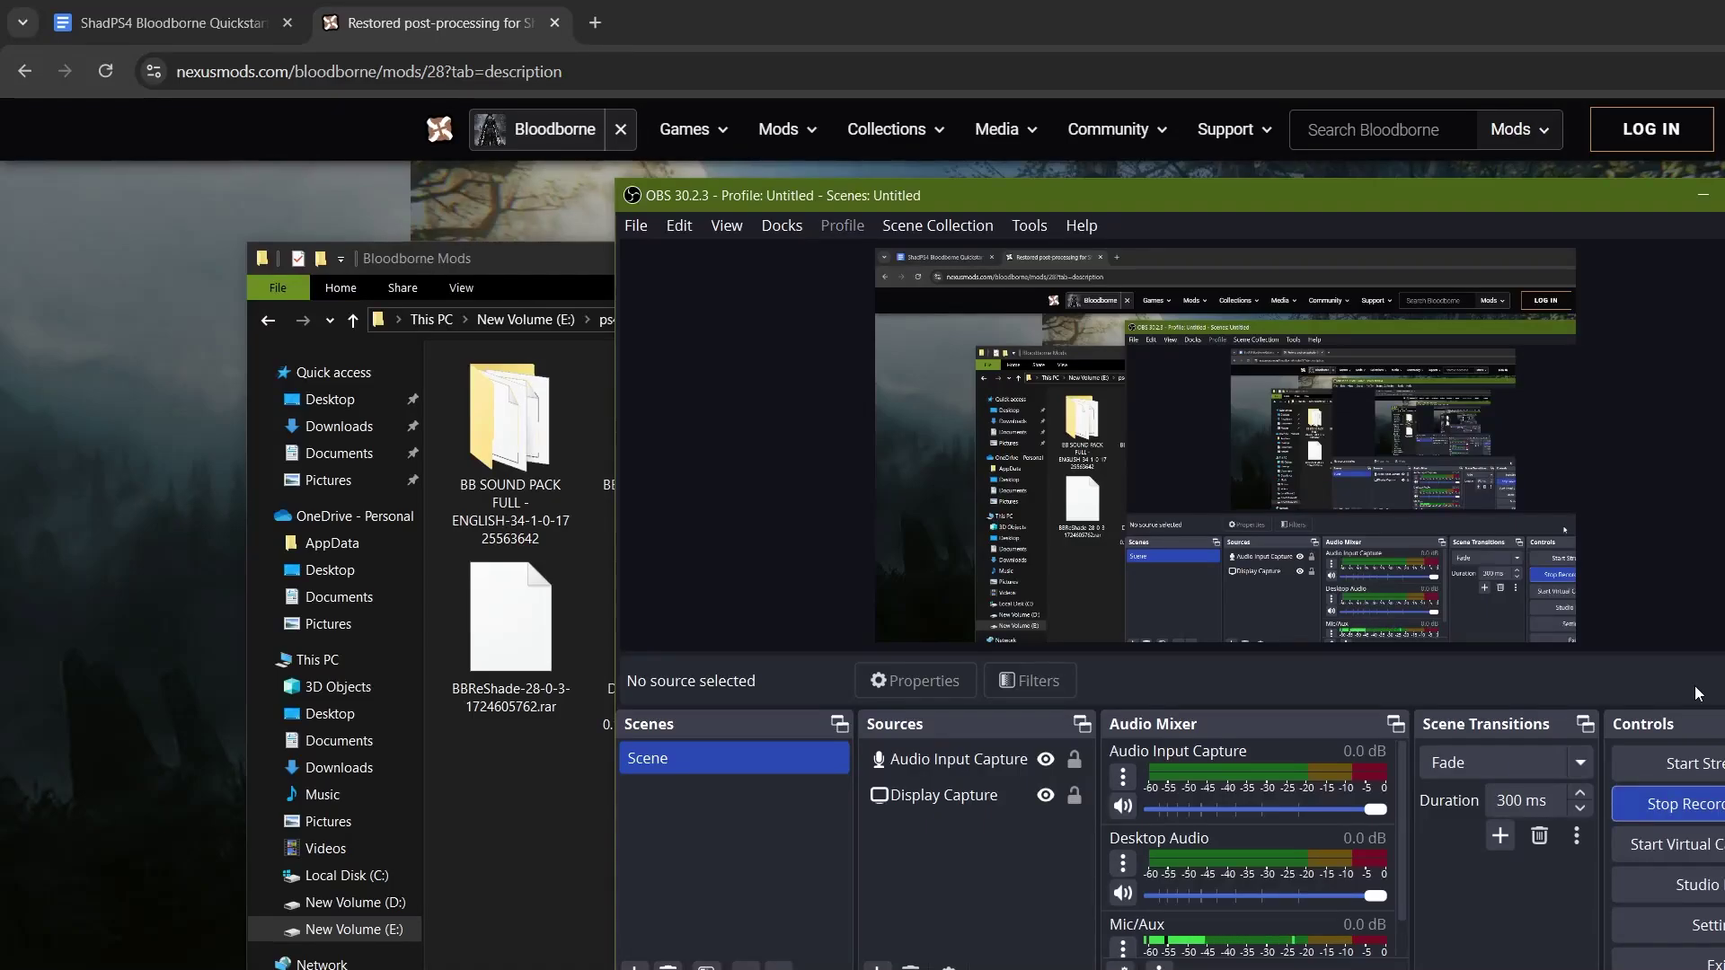
# Bring up the Notepad note with the mod list and add the line "Nexusmods" below the list
pyautogui.click(1704, 195)
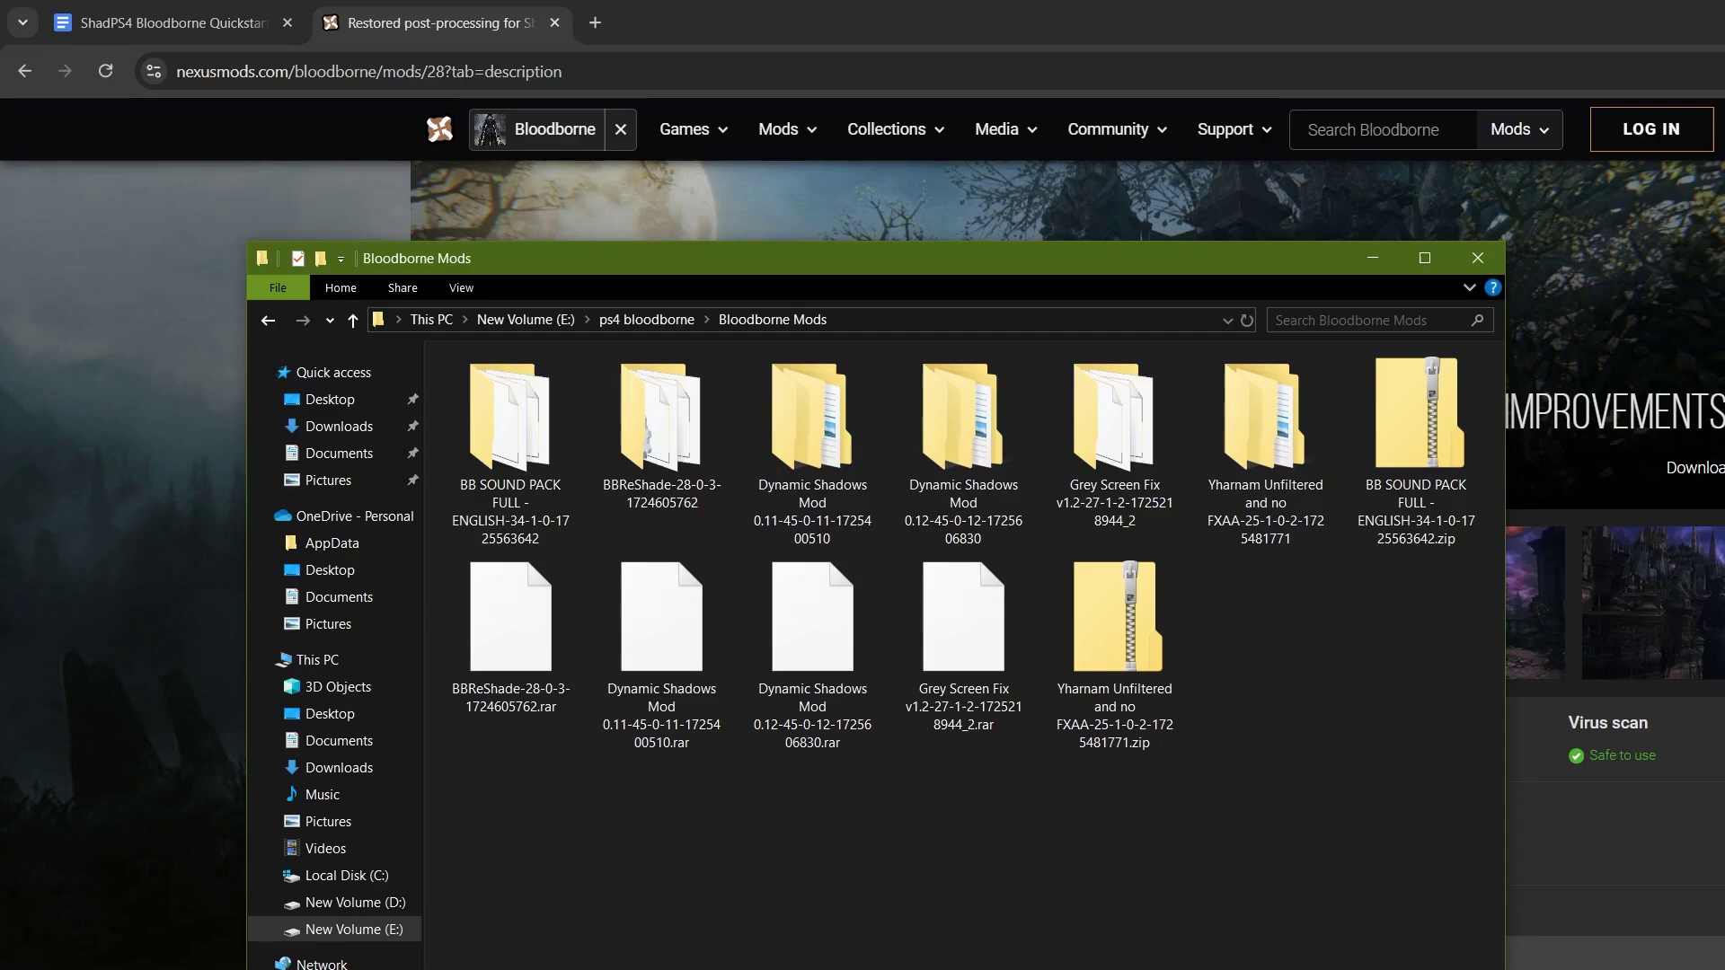
pyautogui.hotkey('alt', 'Tab')
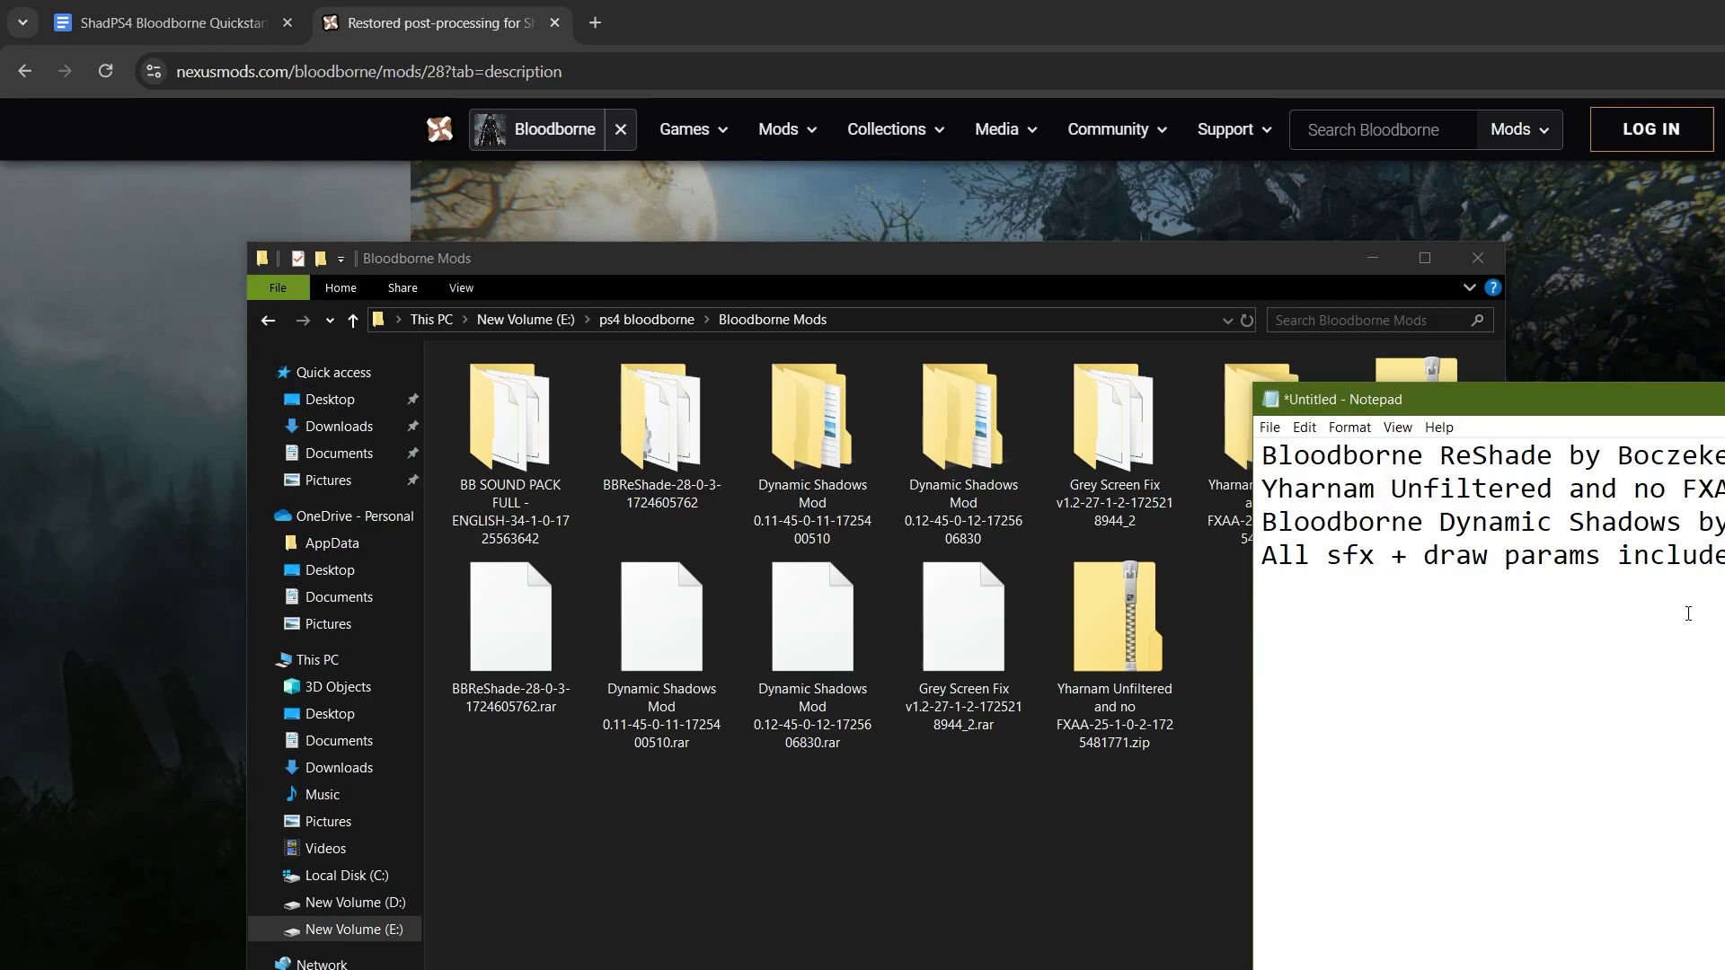
pyautogui.click(1082, 811)
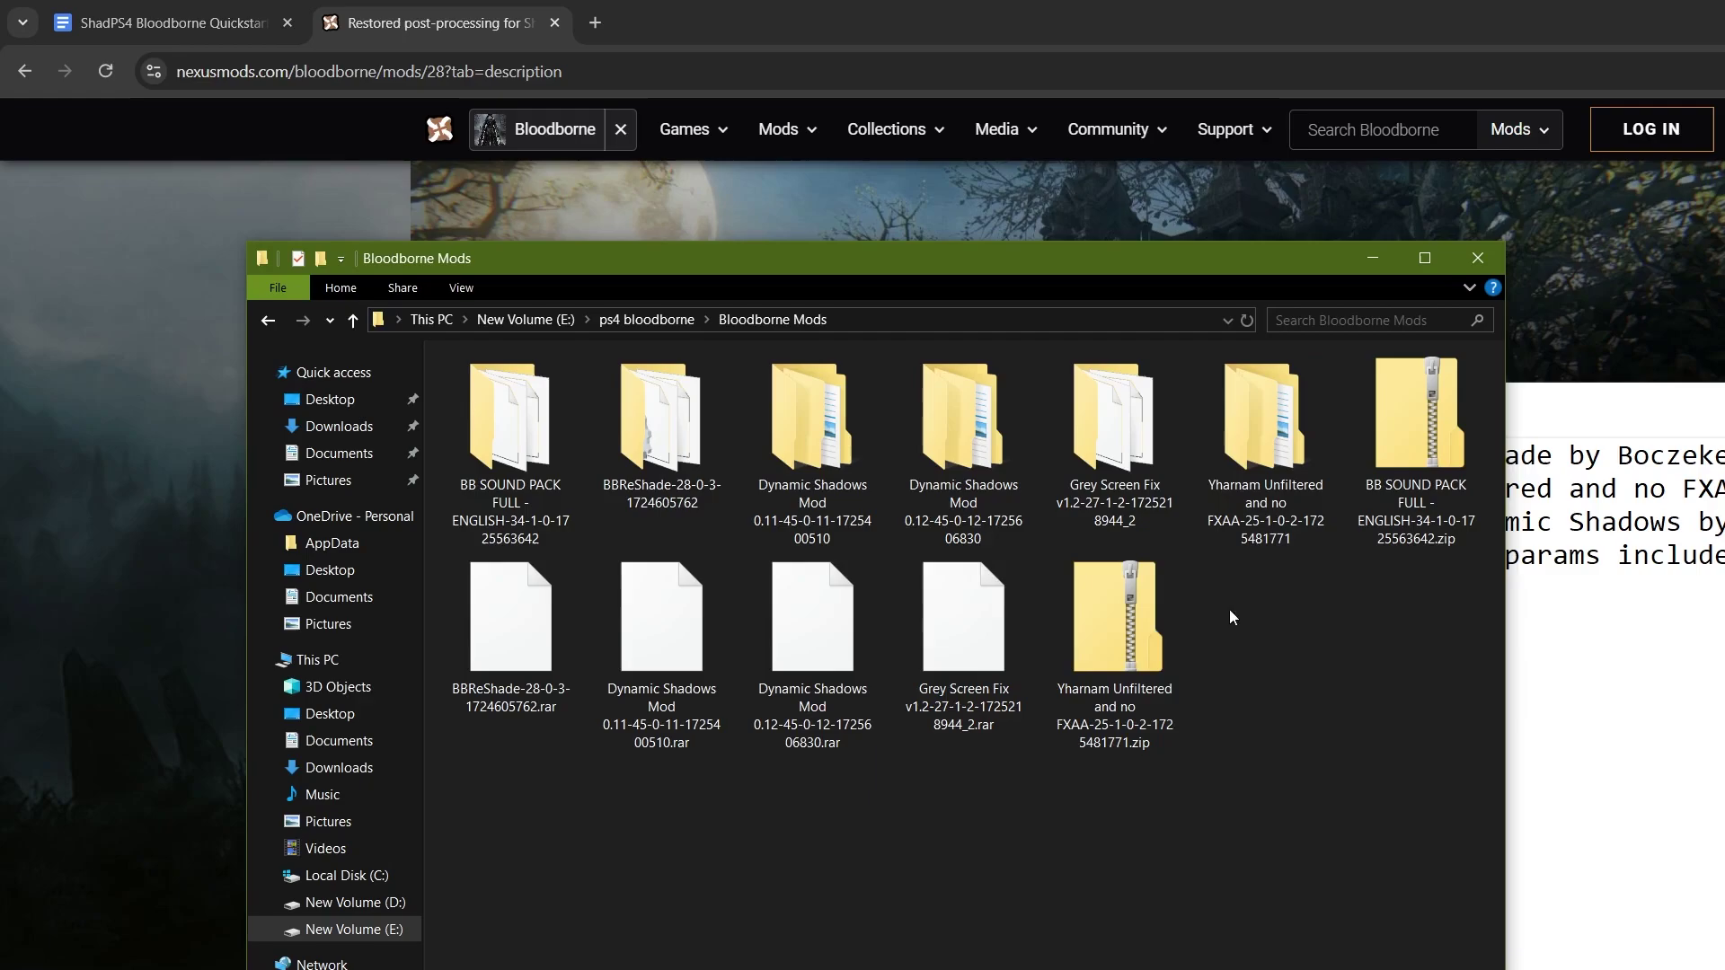
pyautogui.click(1722, 665)
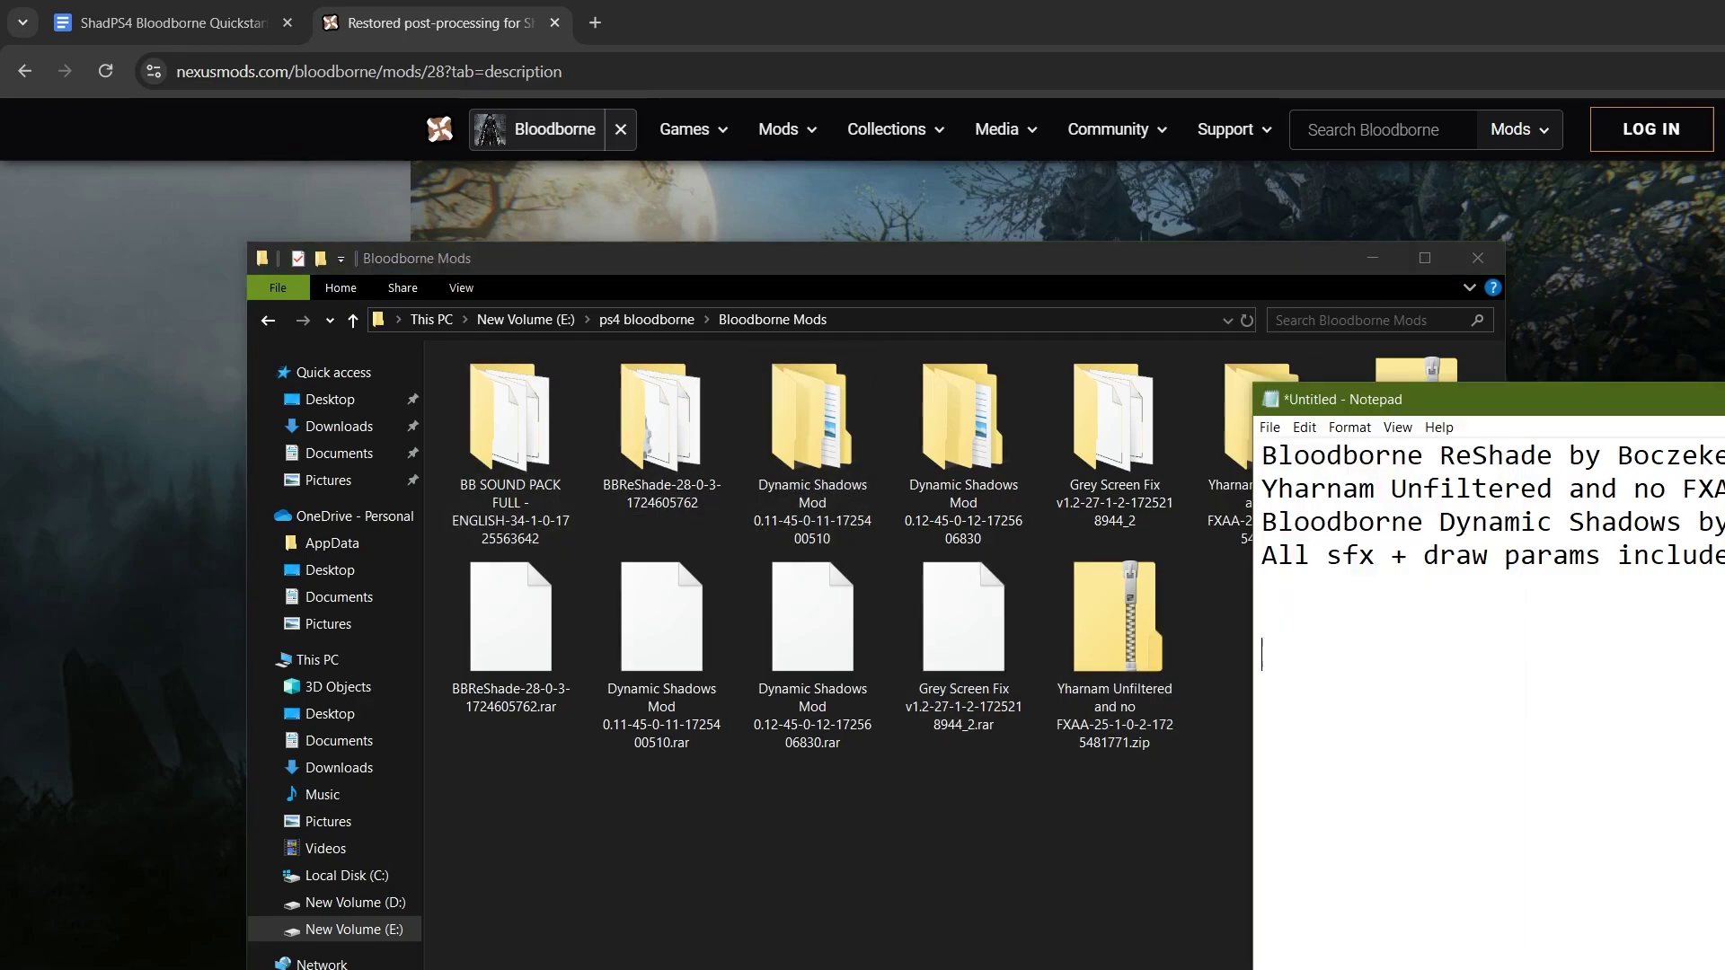
pyautogui.write('Nec')
pyautogui.write('usmods')
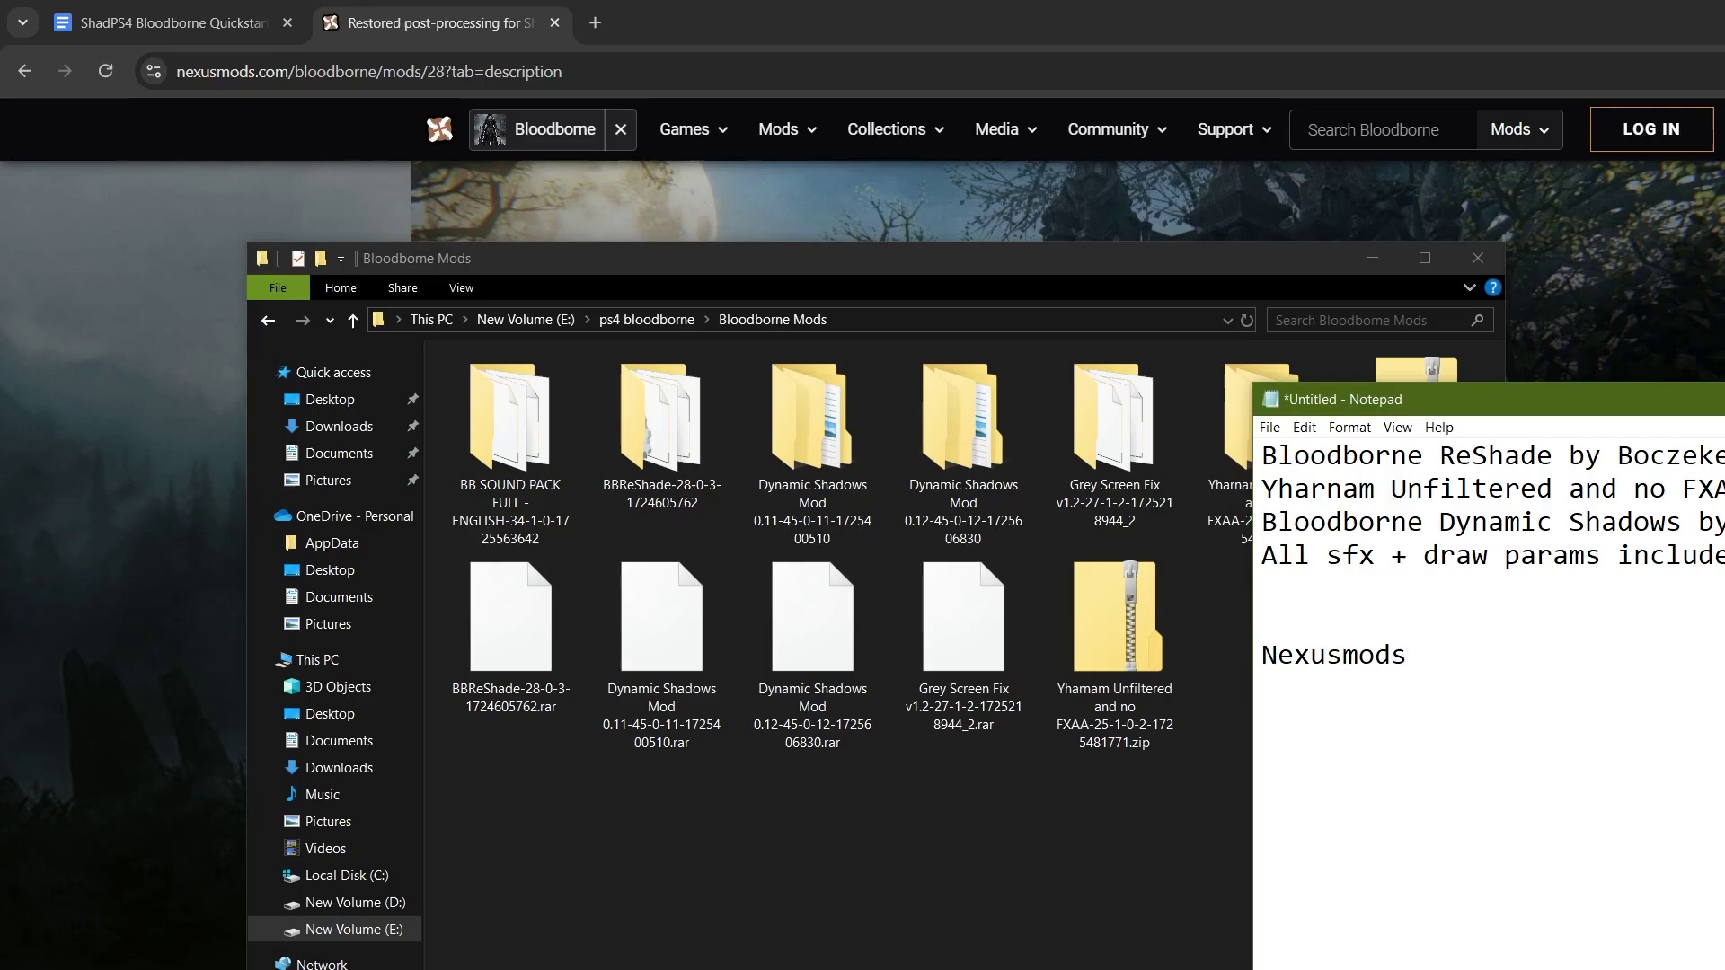
# Switch to the browser, go to the Nexus Mods home page, and search for bloodborne to browse the matching mods
pyautogui.click(354, 203)
pyautogui.click(535, 133)
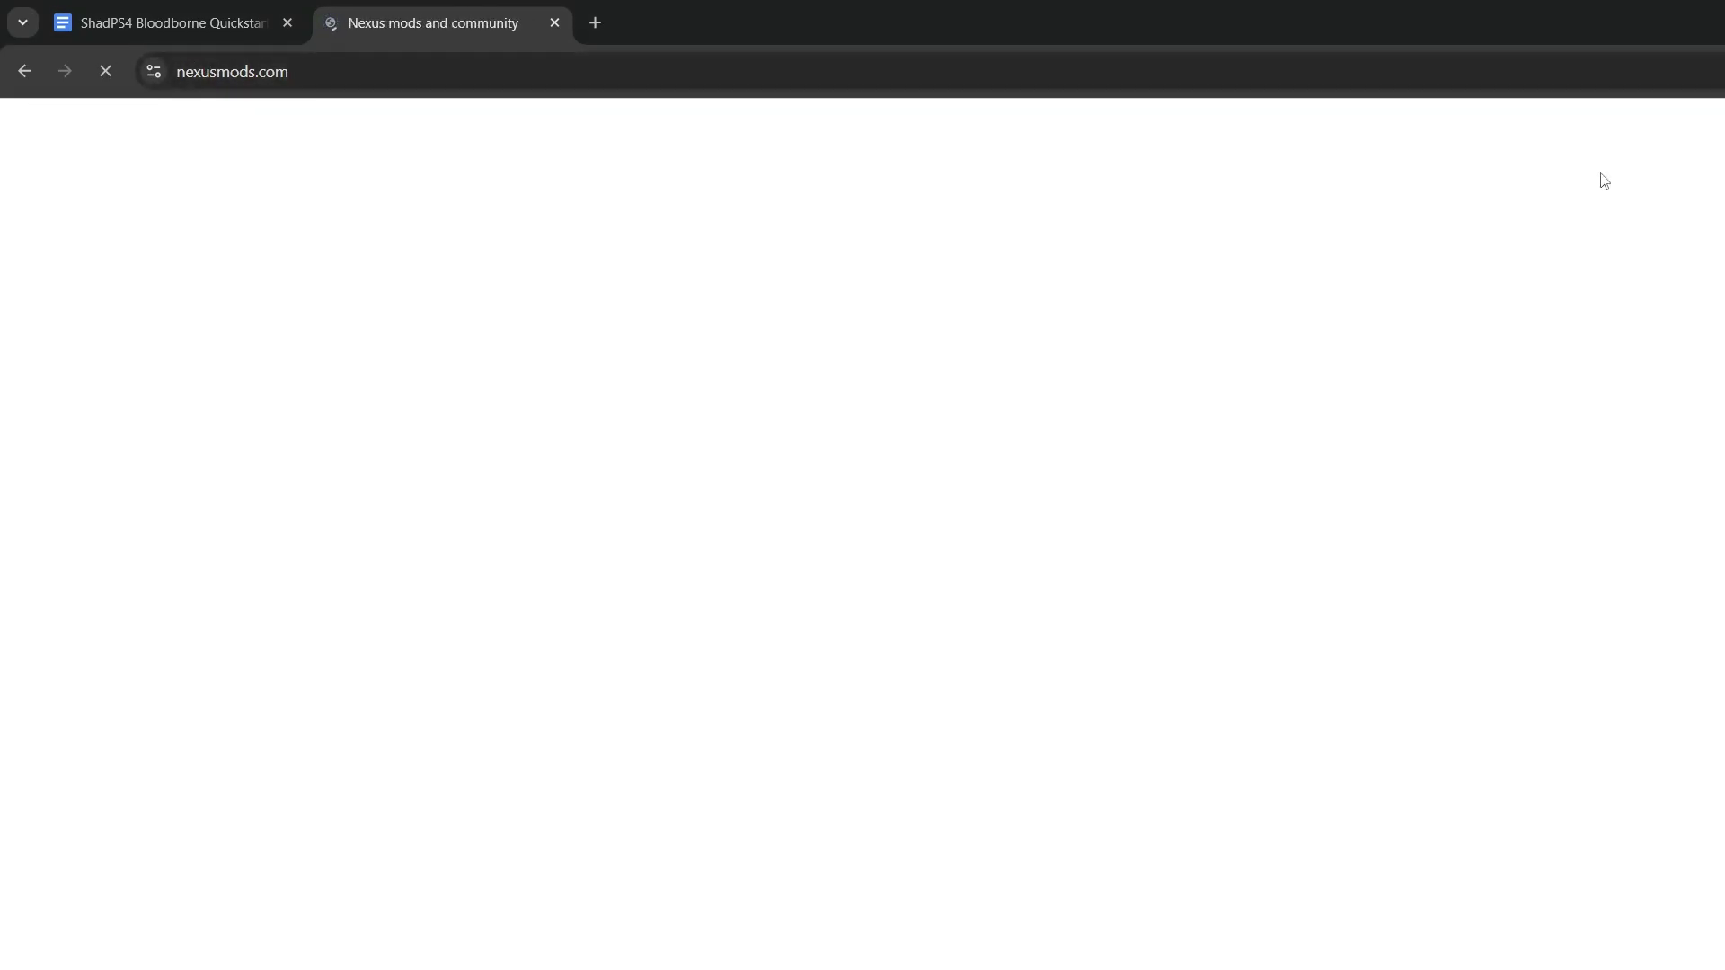
pyautogui.click(1392, 141)
pyautogui.write('blood')
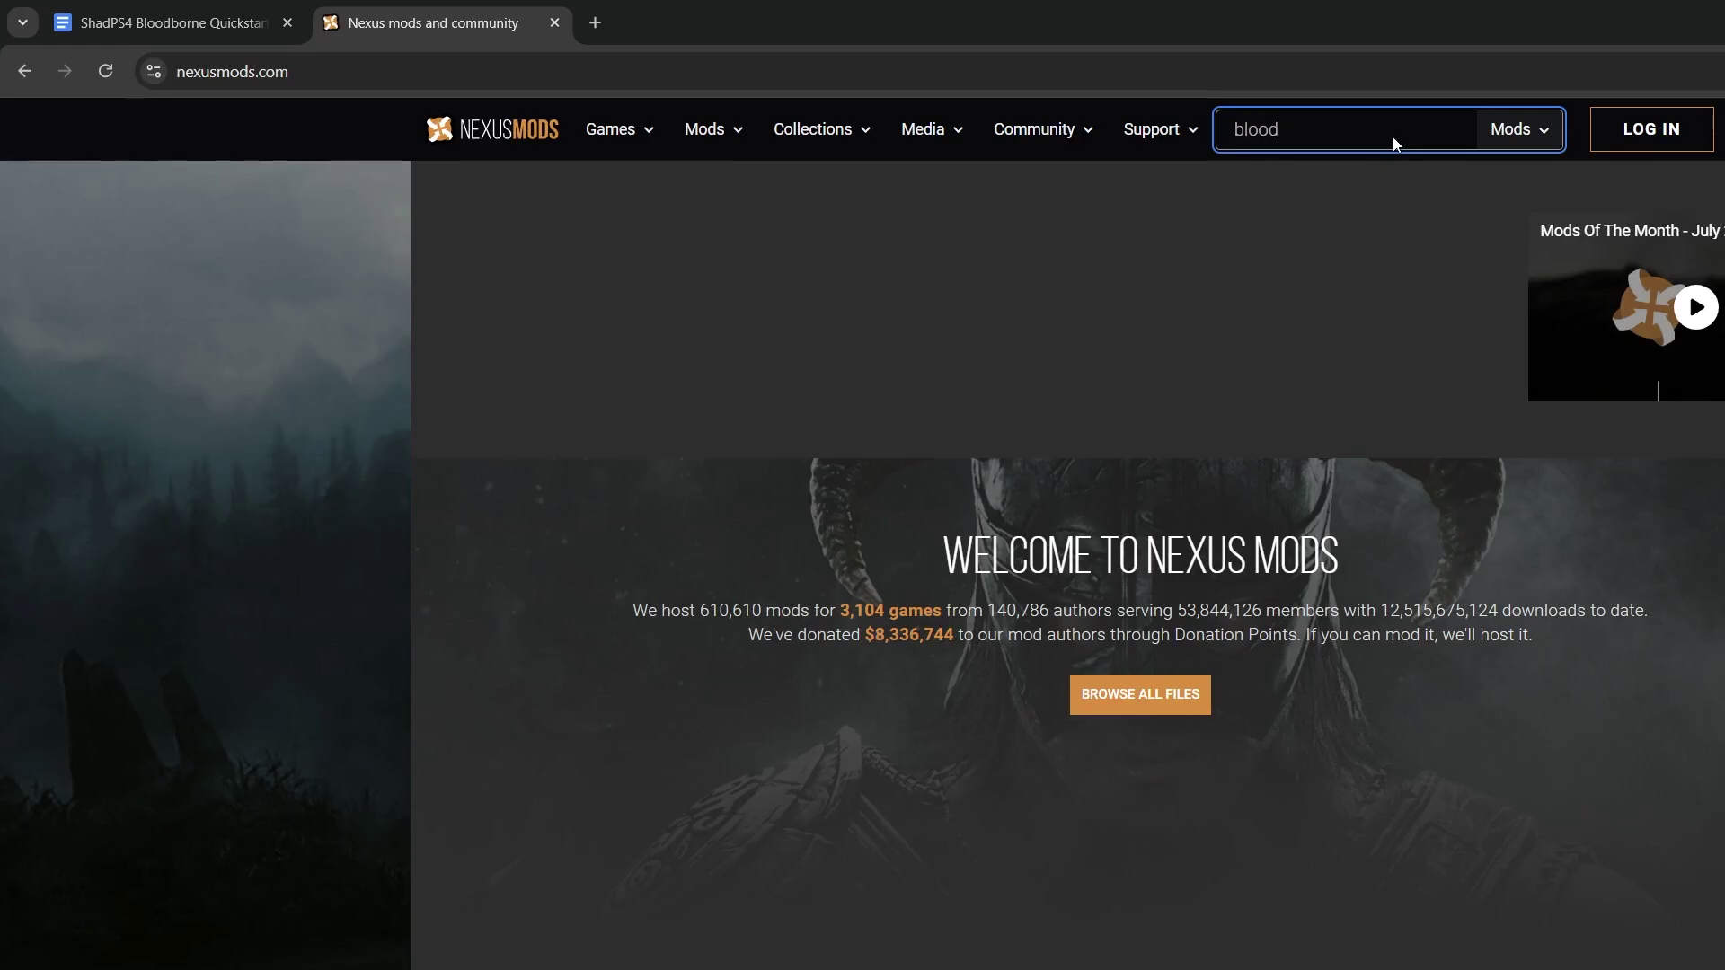
pyautogui.write('borne')
pyautogui.press('Return')
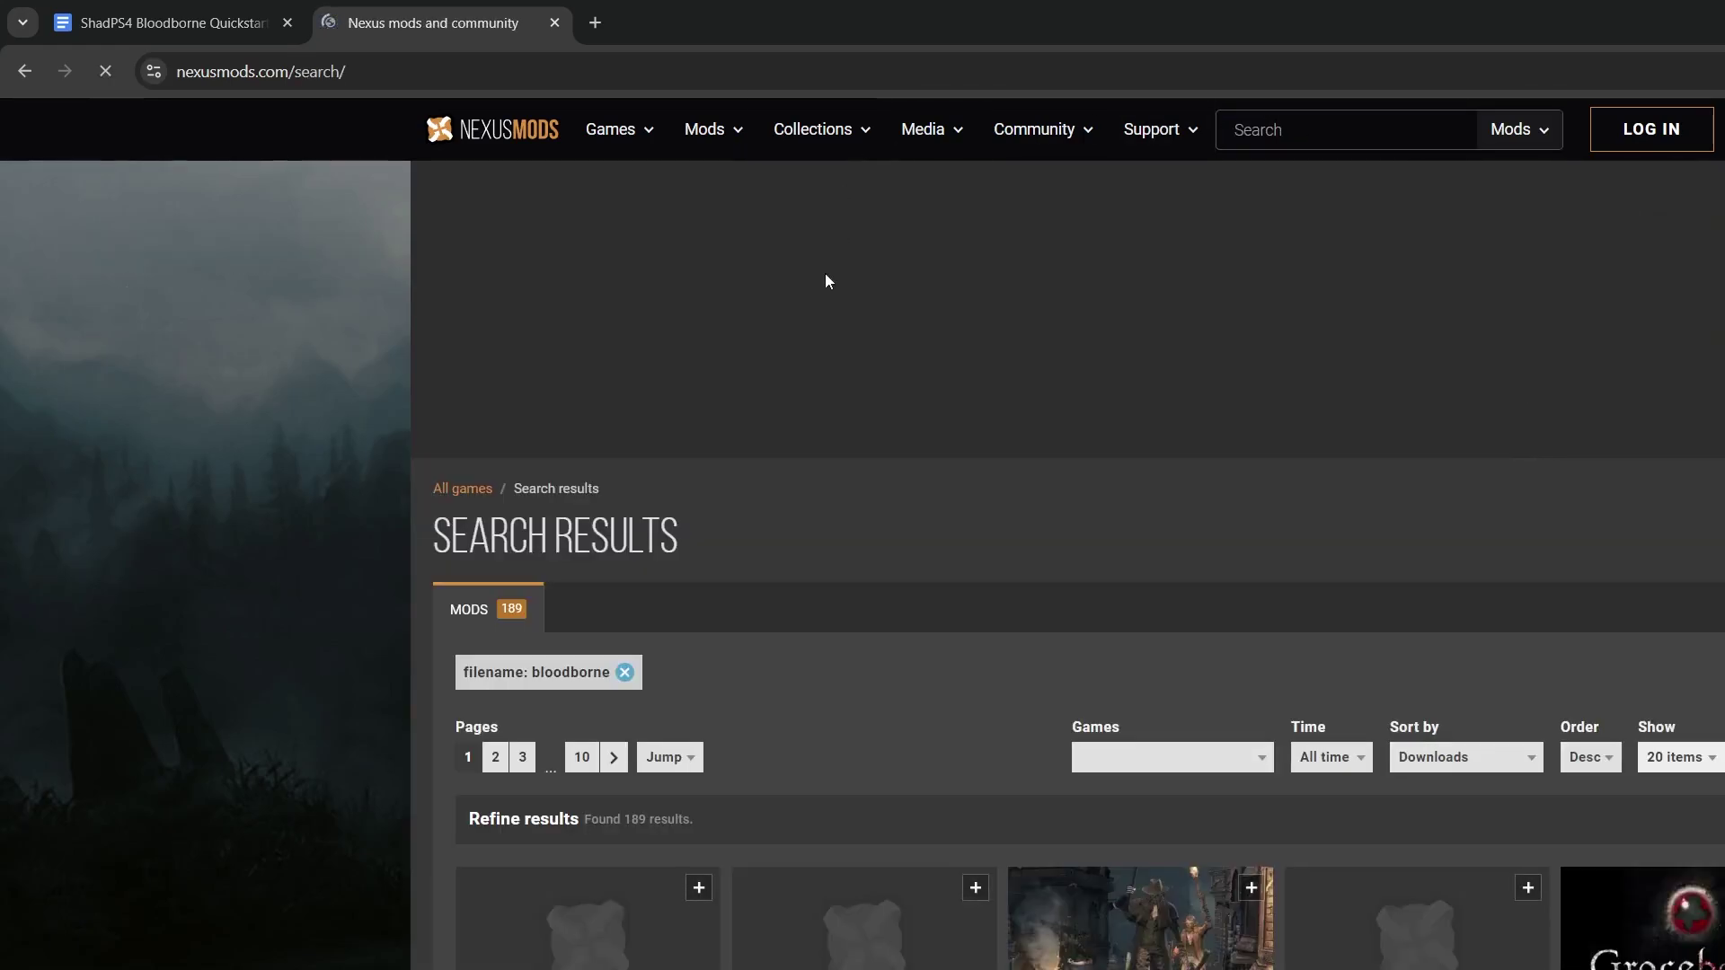
pyautogui.scroll(-3, 692, 468)
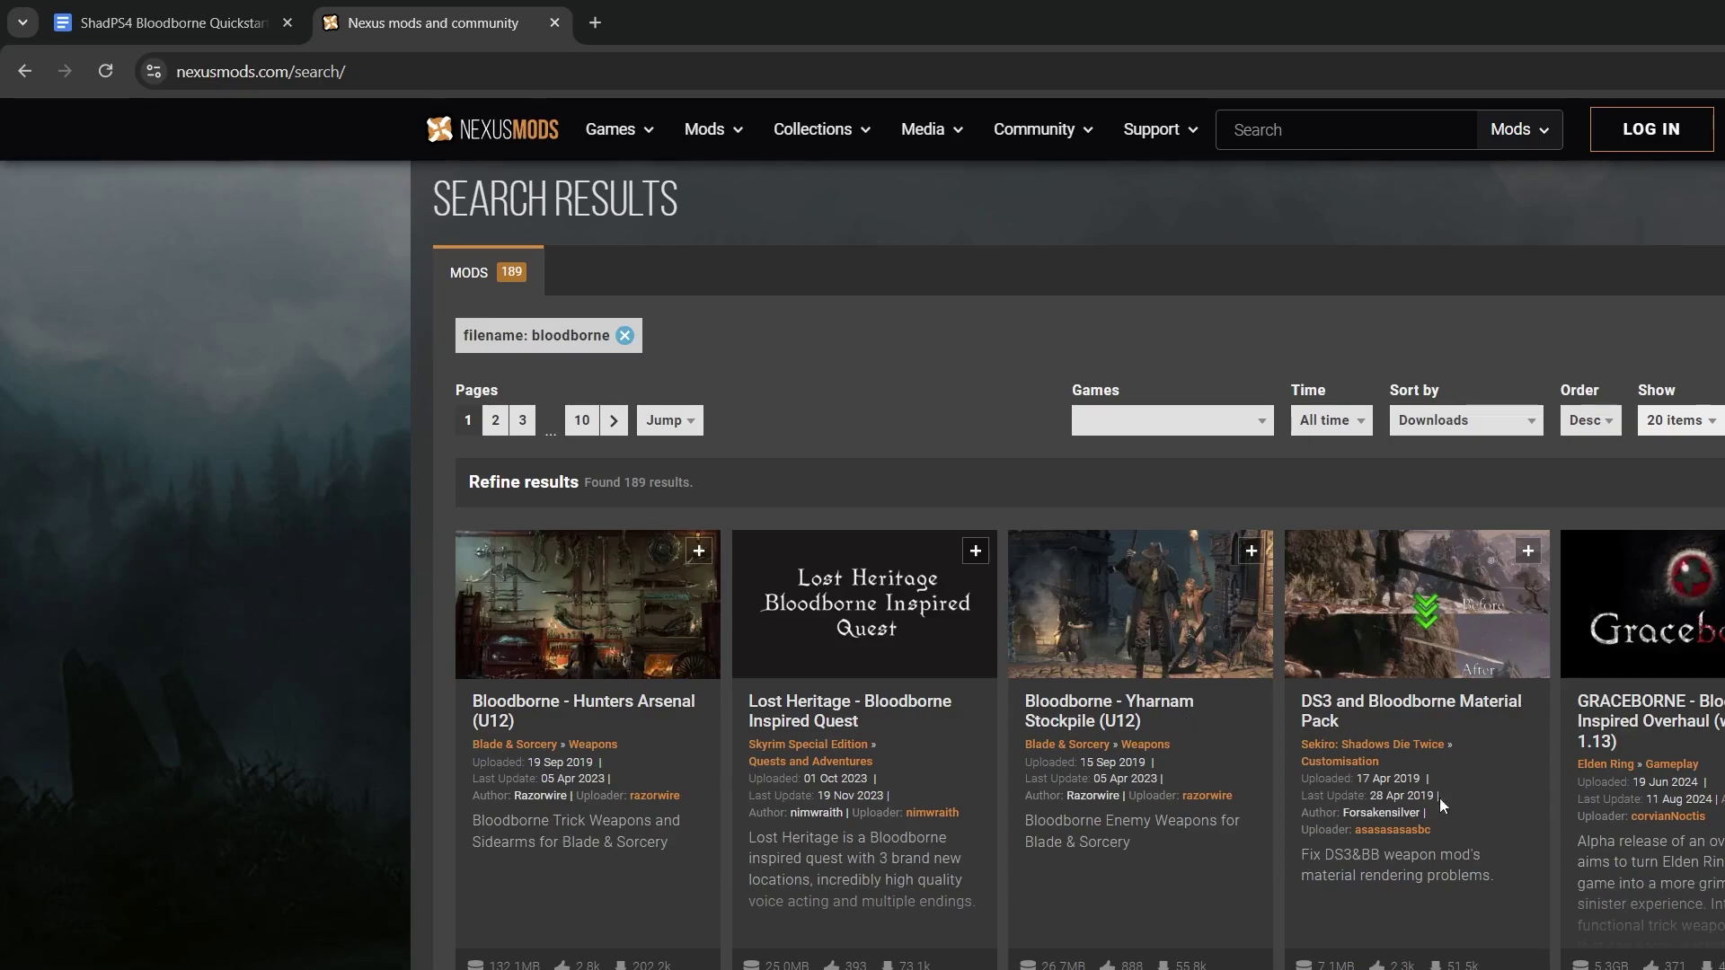
pyautogui.scroll(-1, 1150, 661)
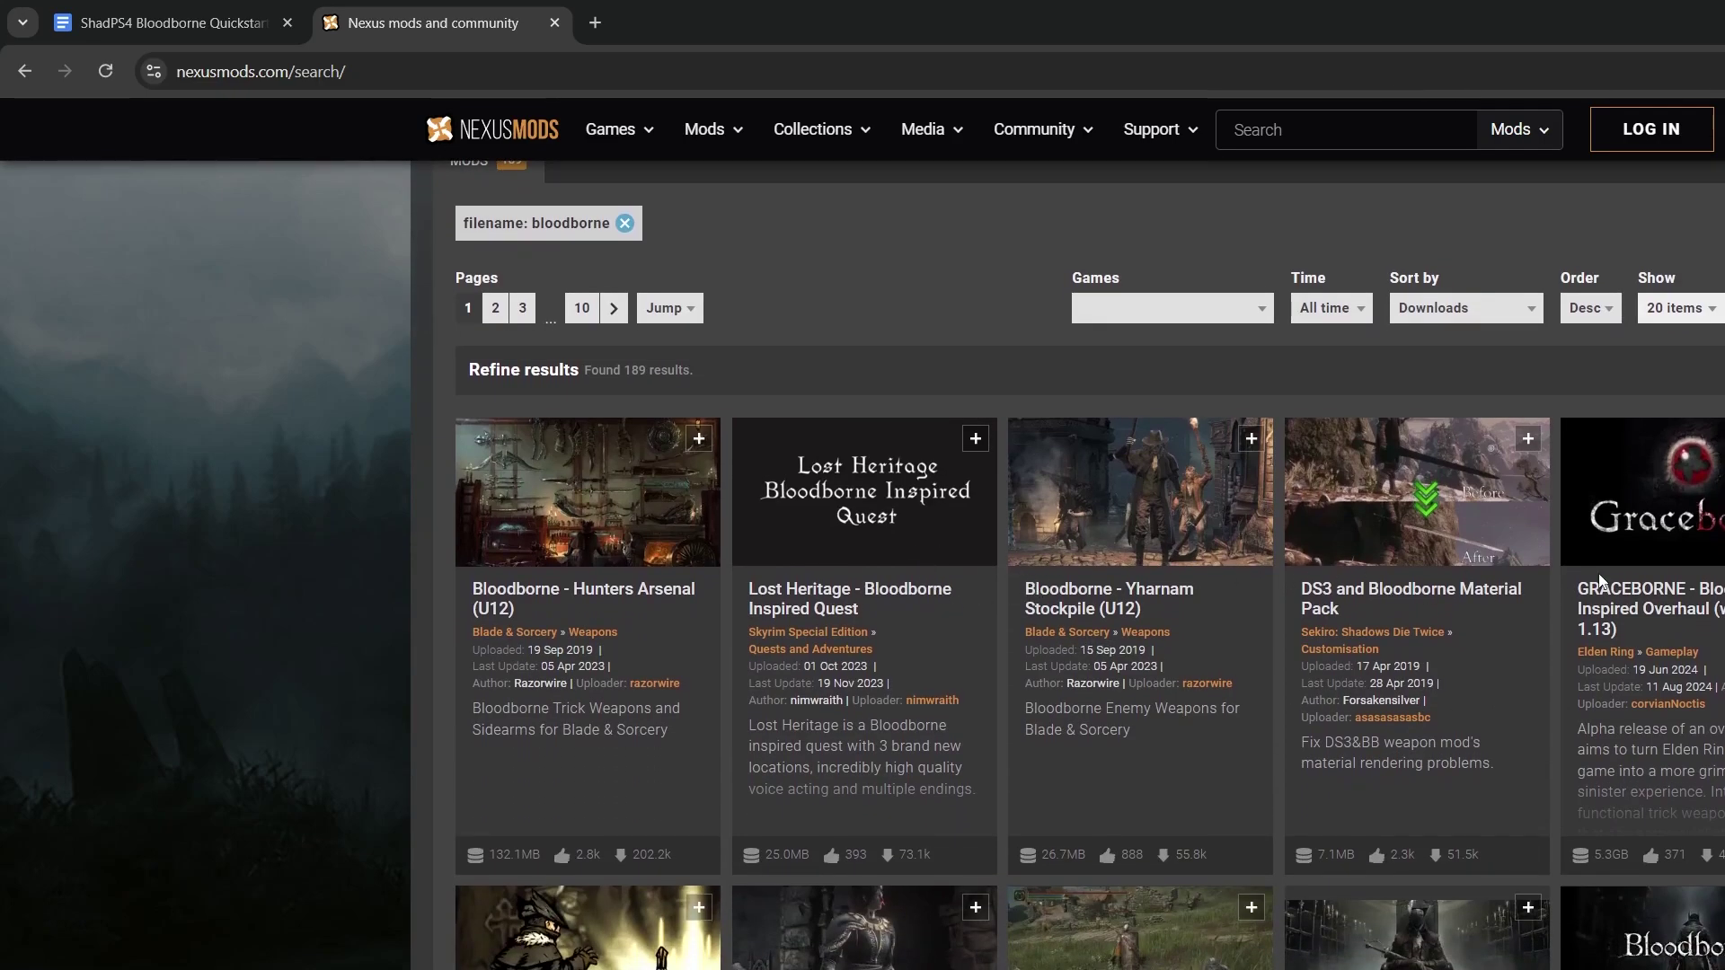
pyautogui.scroll(-3, 1593, 573)
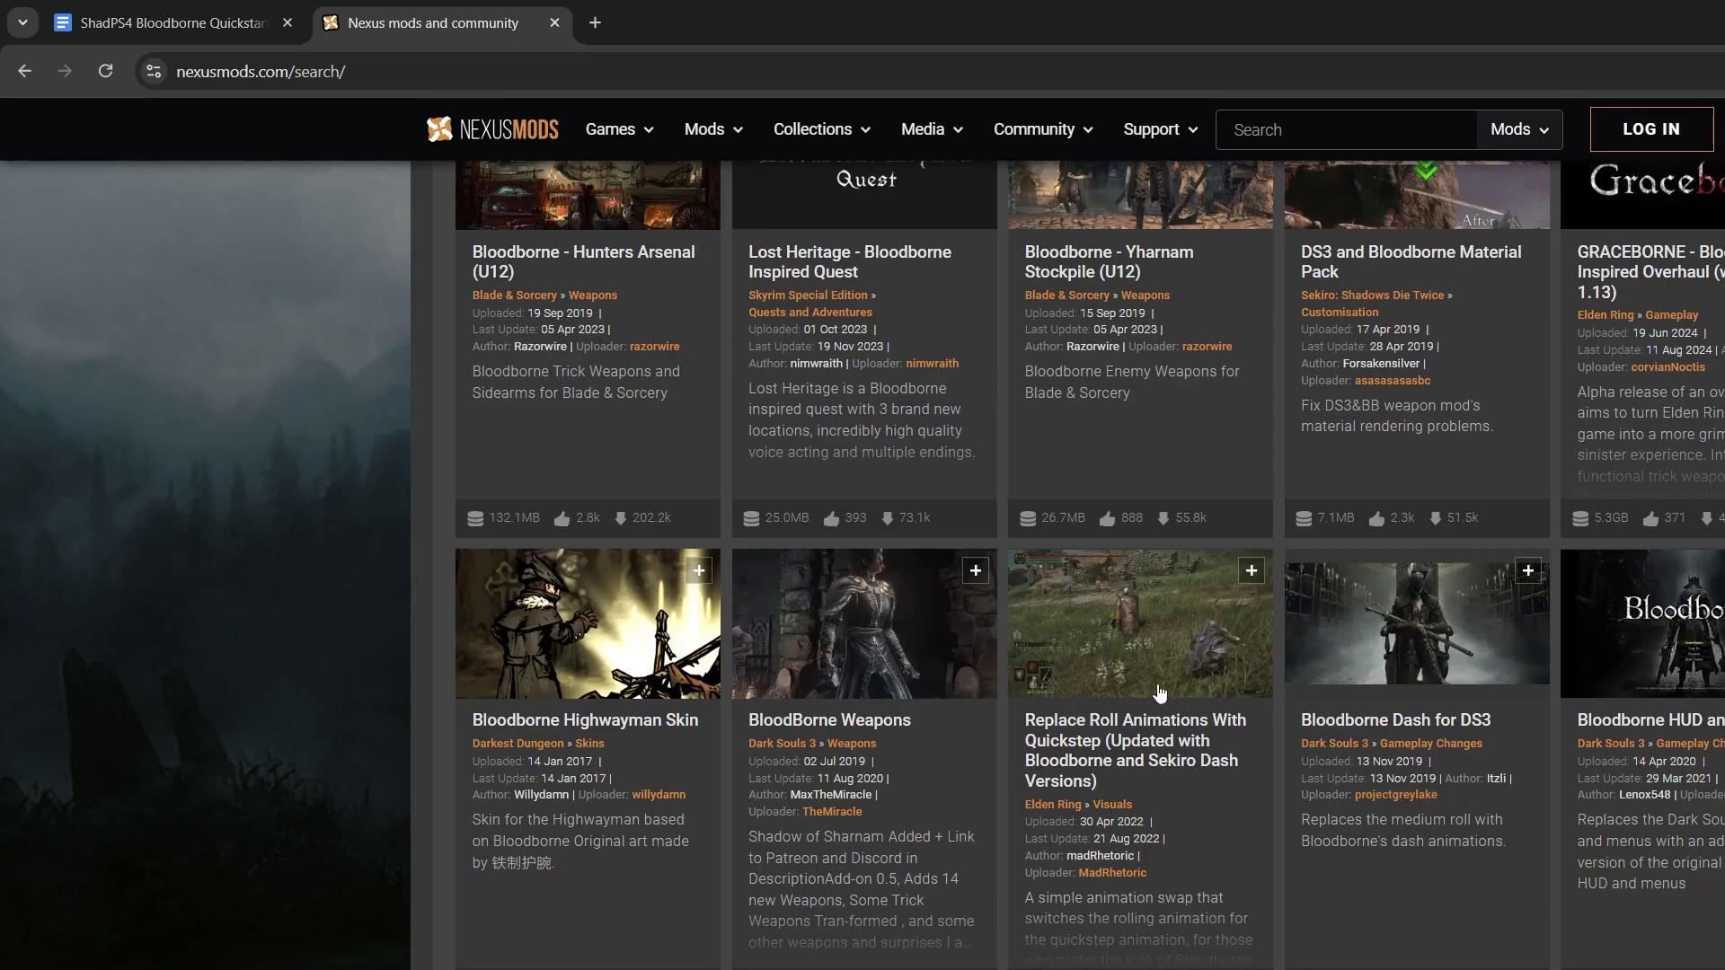
pyautogui.scroll(-9, 1159, 692)
pyautogui.scroll(3, 909, 643)
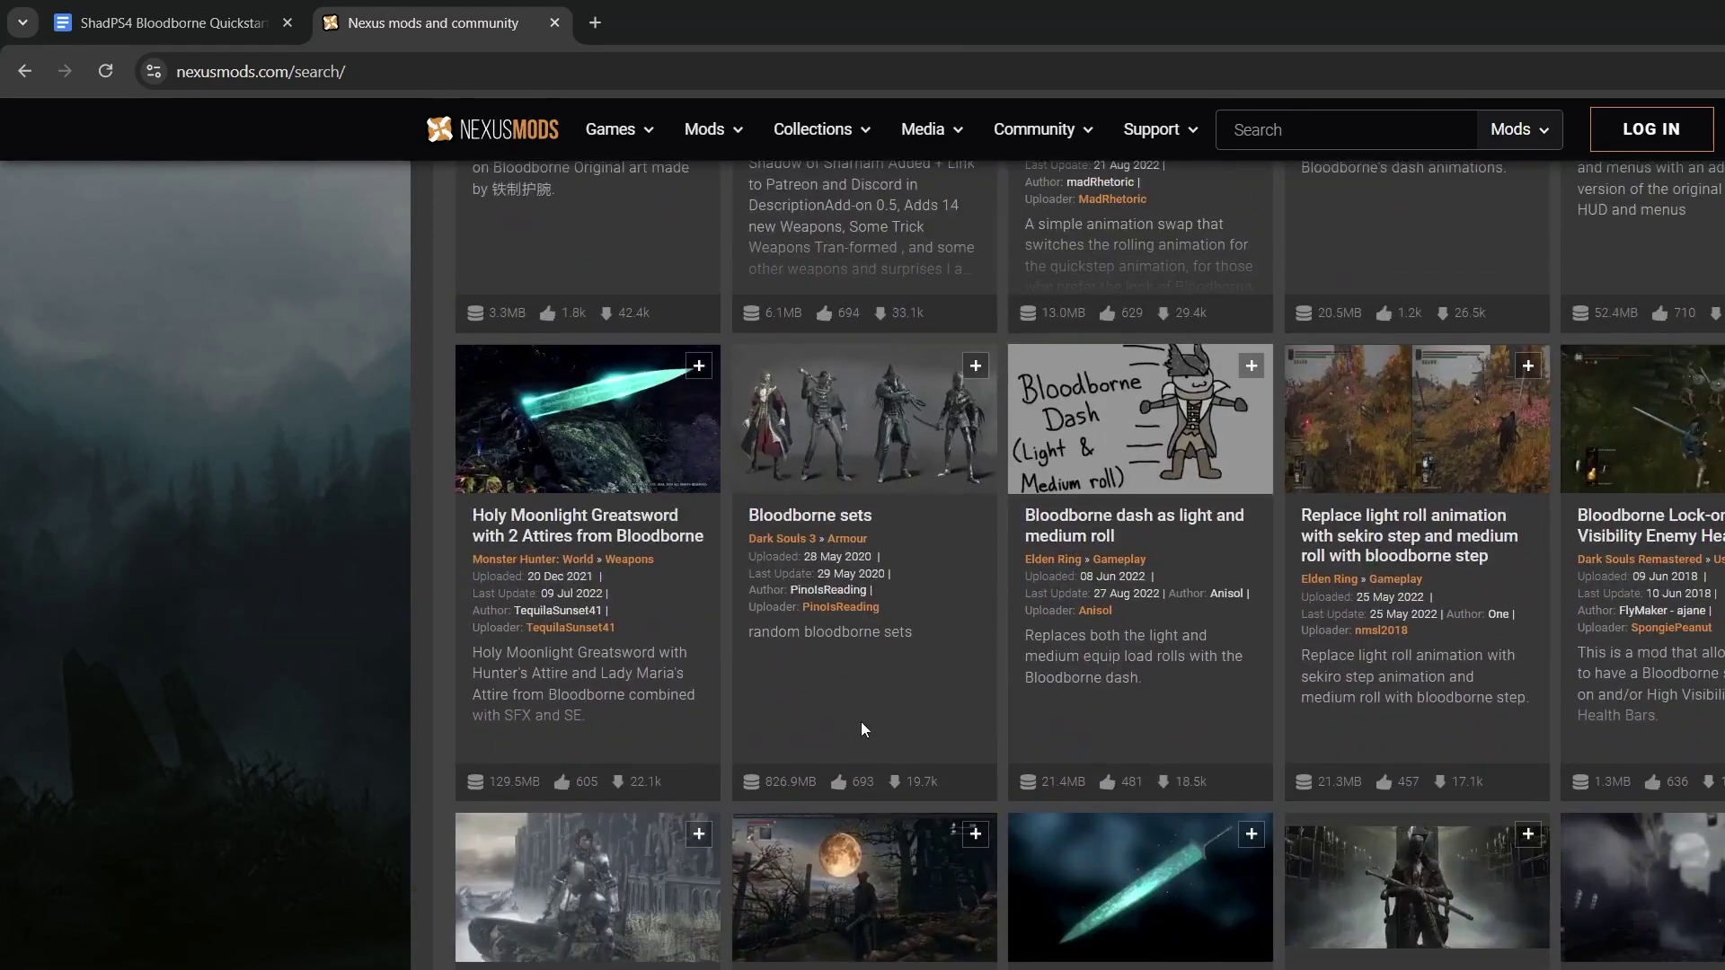
pyautogui.scroll(9, 861, 729)
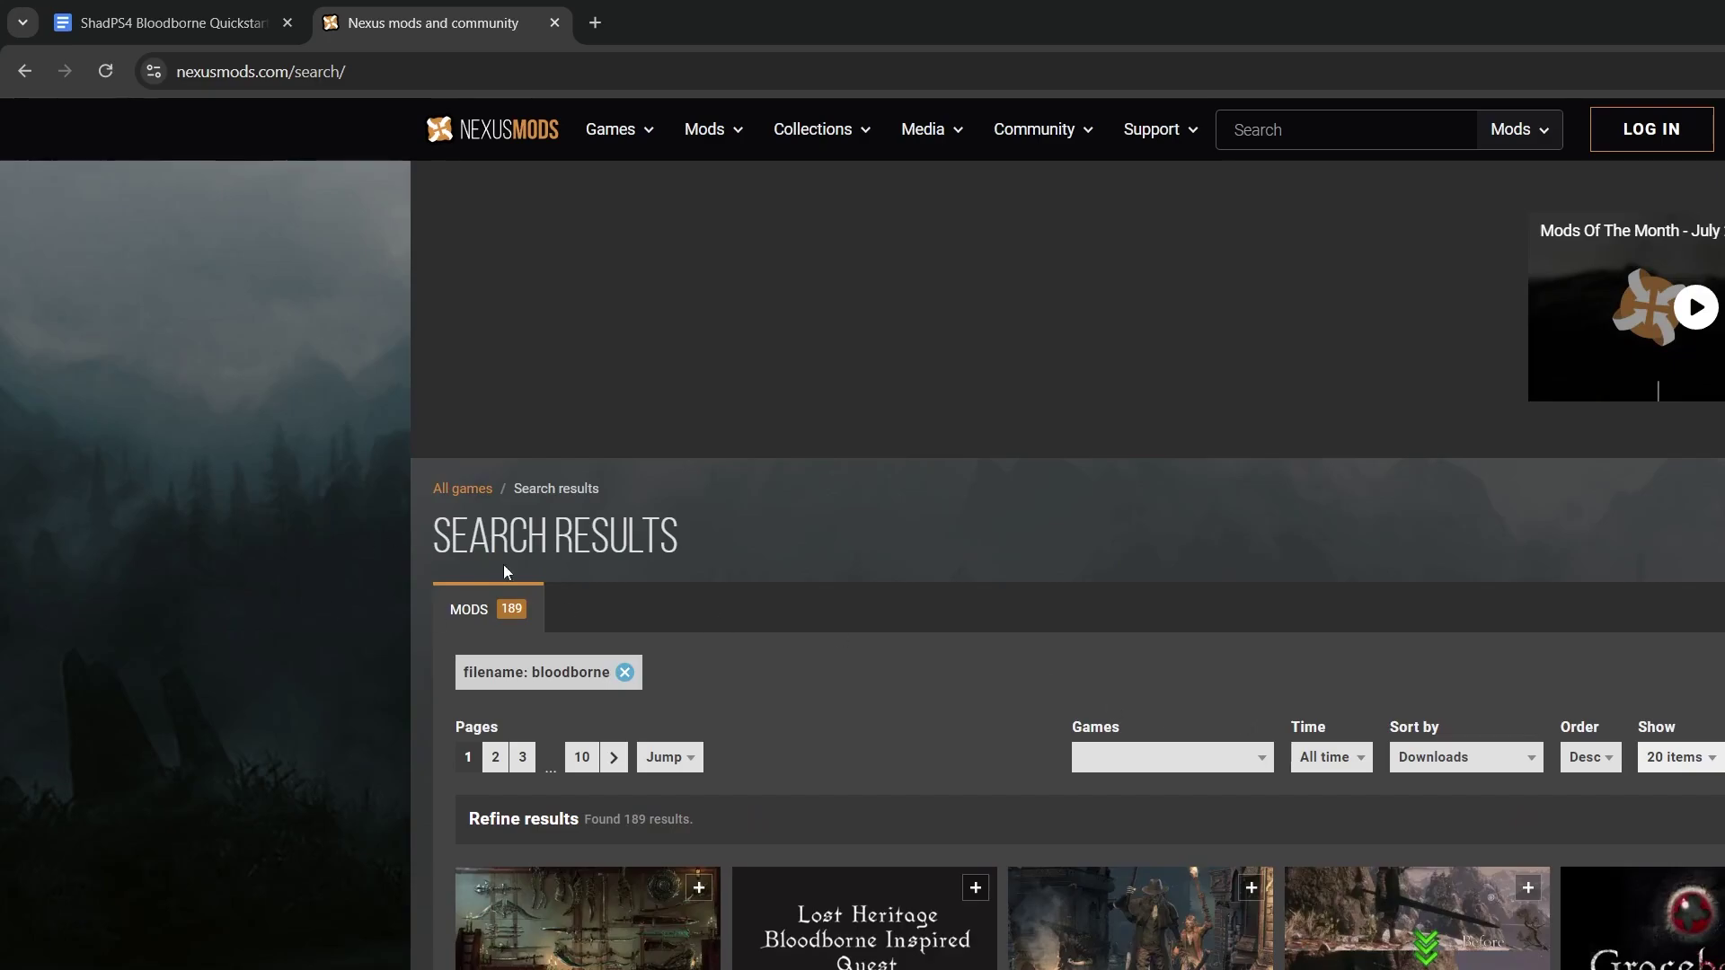
# Copy "Bloodborne ReShade" from the Notepad mod list and search Nexus Mods for it in the browser
pyautogui.hotkey('alt', 'Tab')
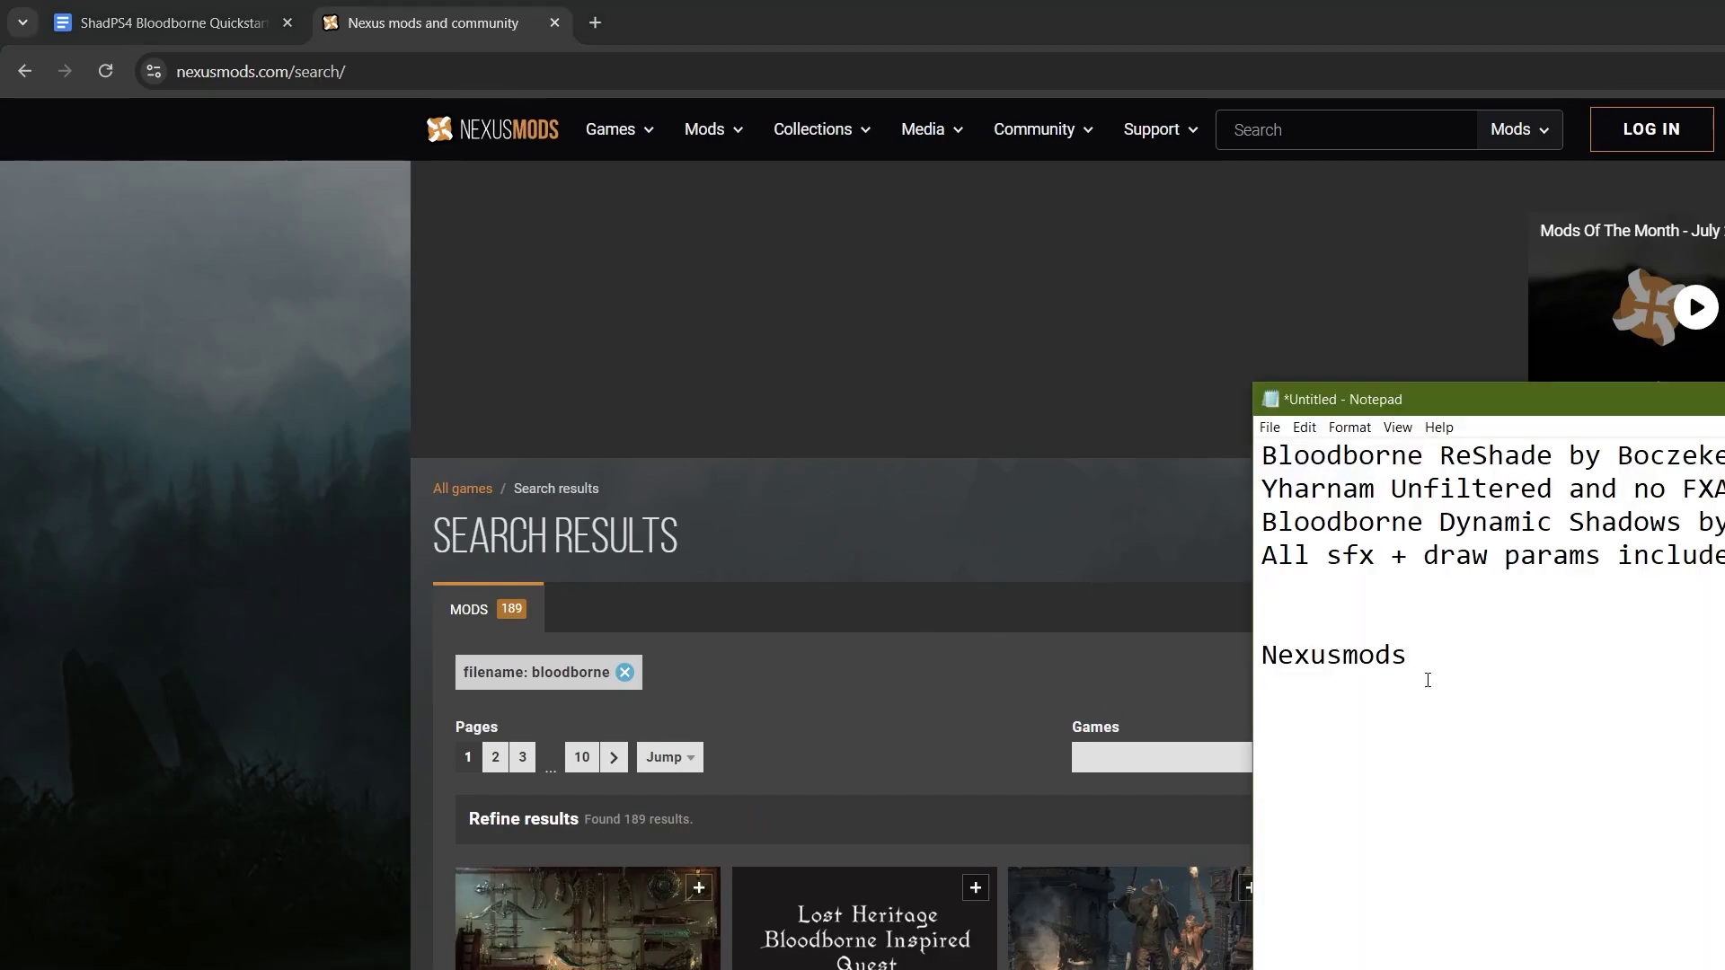
pyautogui.moveTo(1723, 456); pyautogui.dragTo(1473, 458)
pyautogui.click(1598, 514)
pyautogui.moveTo(1262, 456); pyautogui.dragTo(1555, 455)
pyautogui.hotkey('ctrl', 'c')
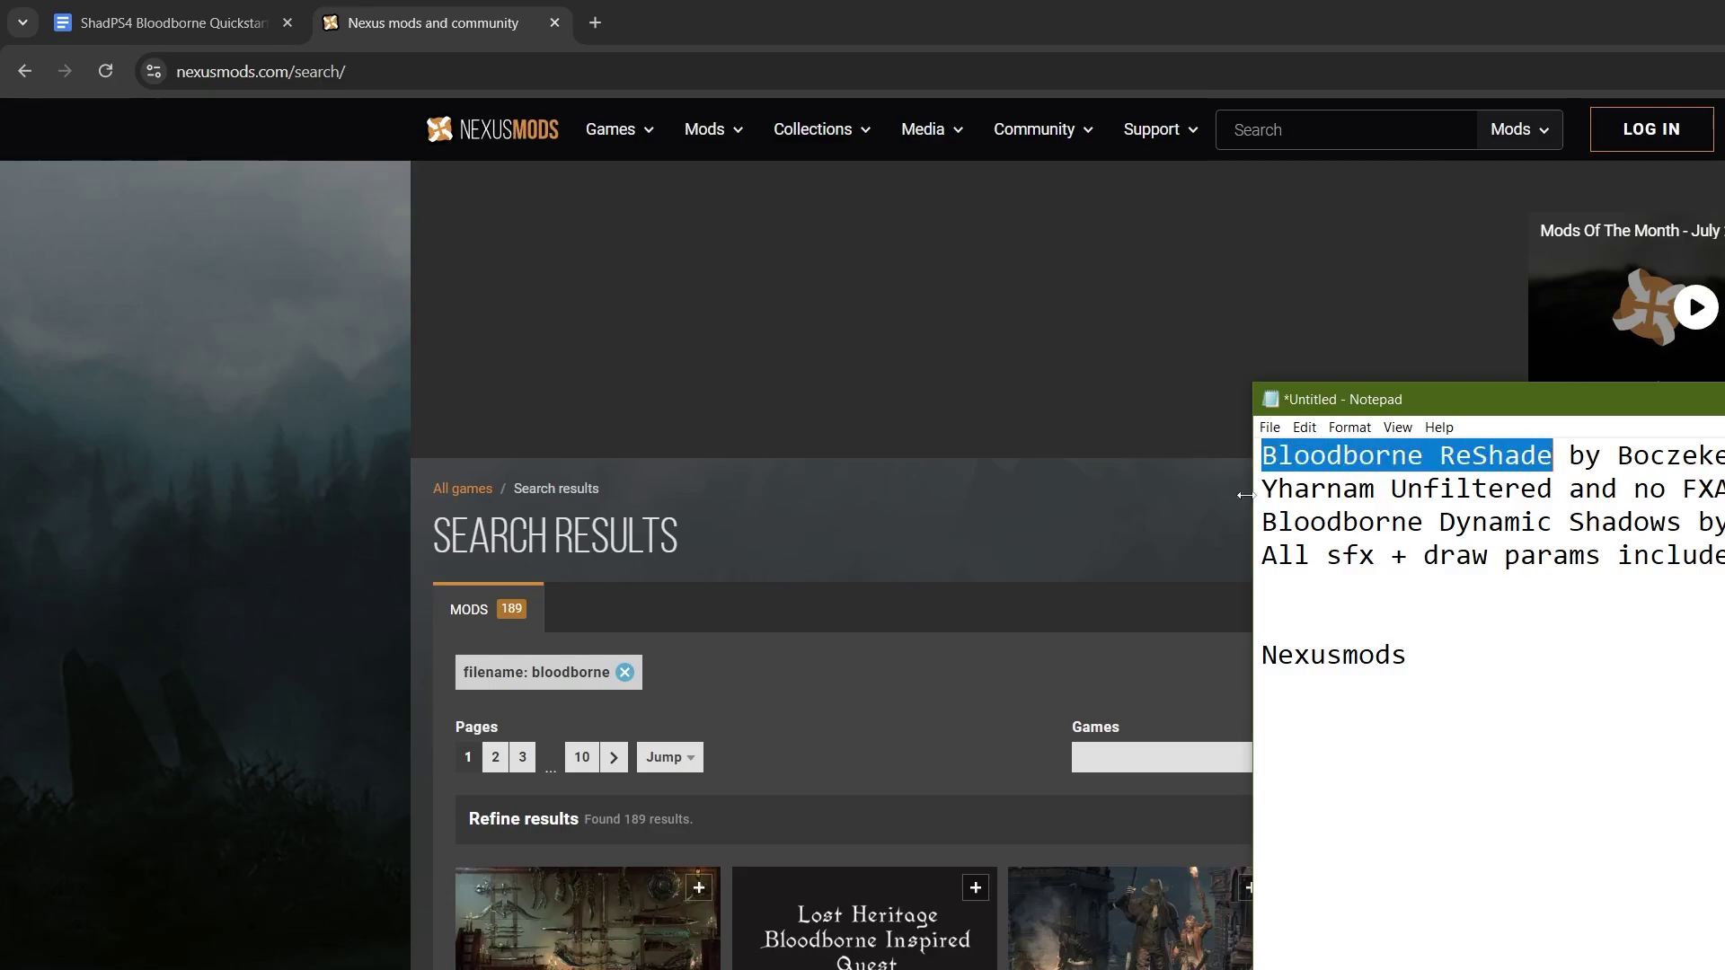
pyautogui.click(1327, 135)
pyautogui.hotkey('ctrl', 'v')
pyautogui.press('Return')
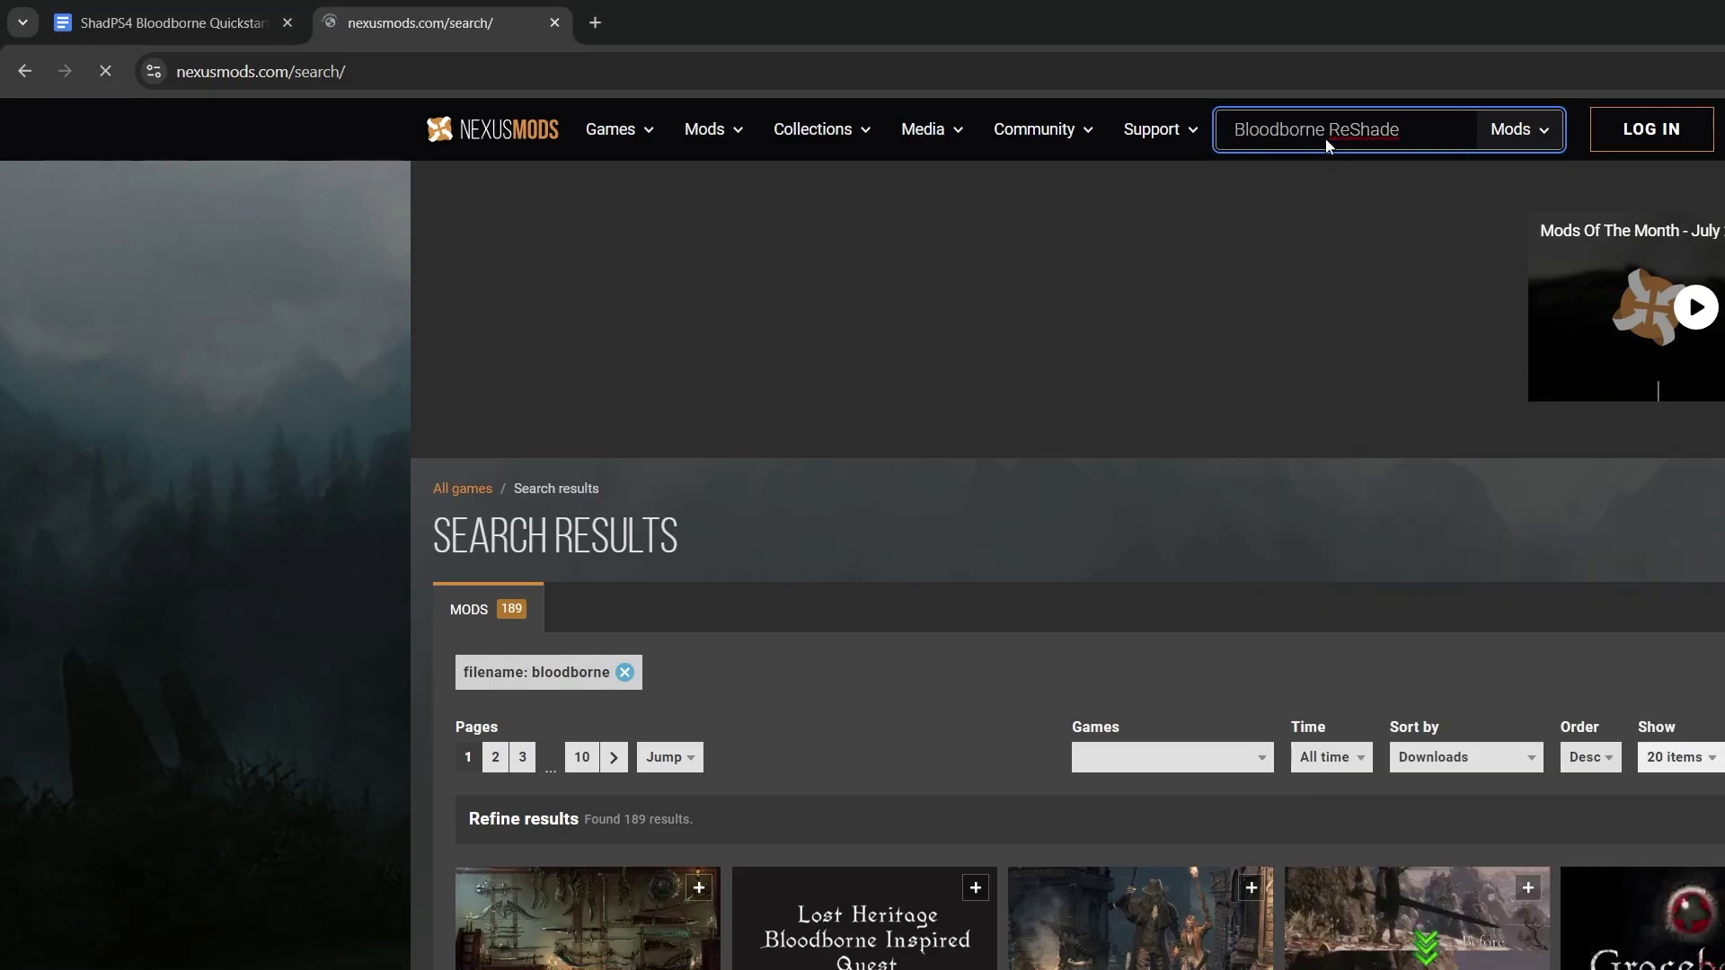
# Open the Bloodborne ShadPS4 Nosferatu ReShade mod and review its description and downloadable files
pyautogui.scroll(-5, 713, 714)
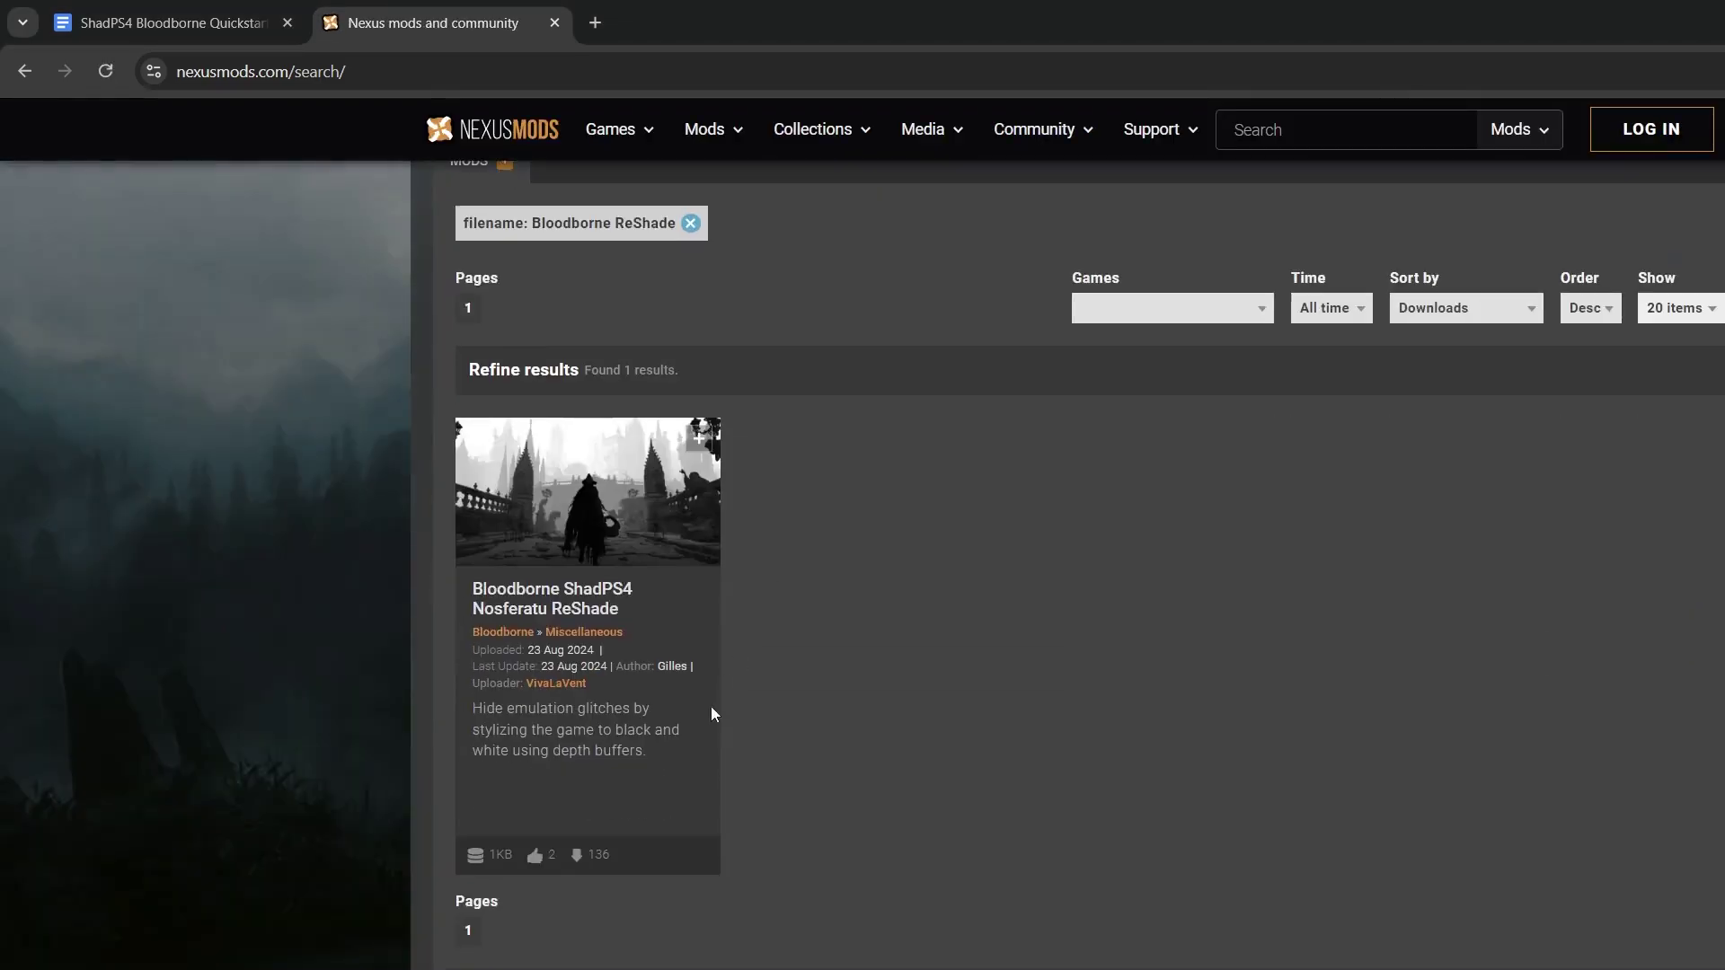
pyautogui.click(576, 602)
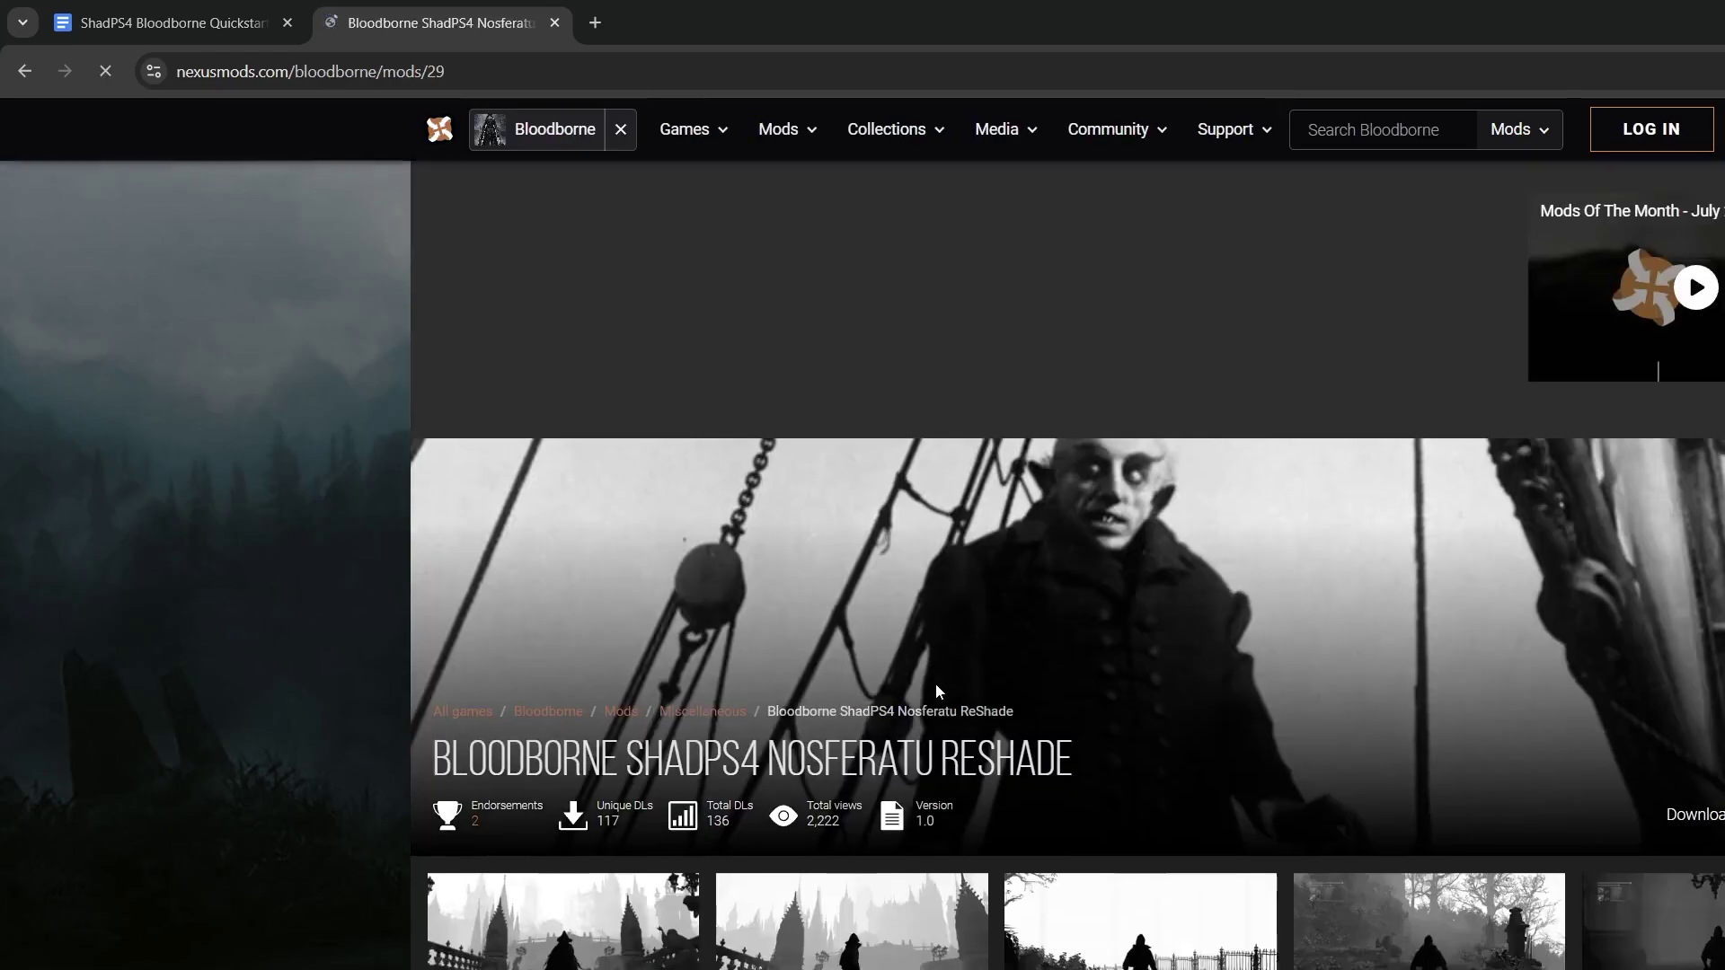
pyautogui.scroll(-8, 942, 692)
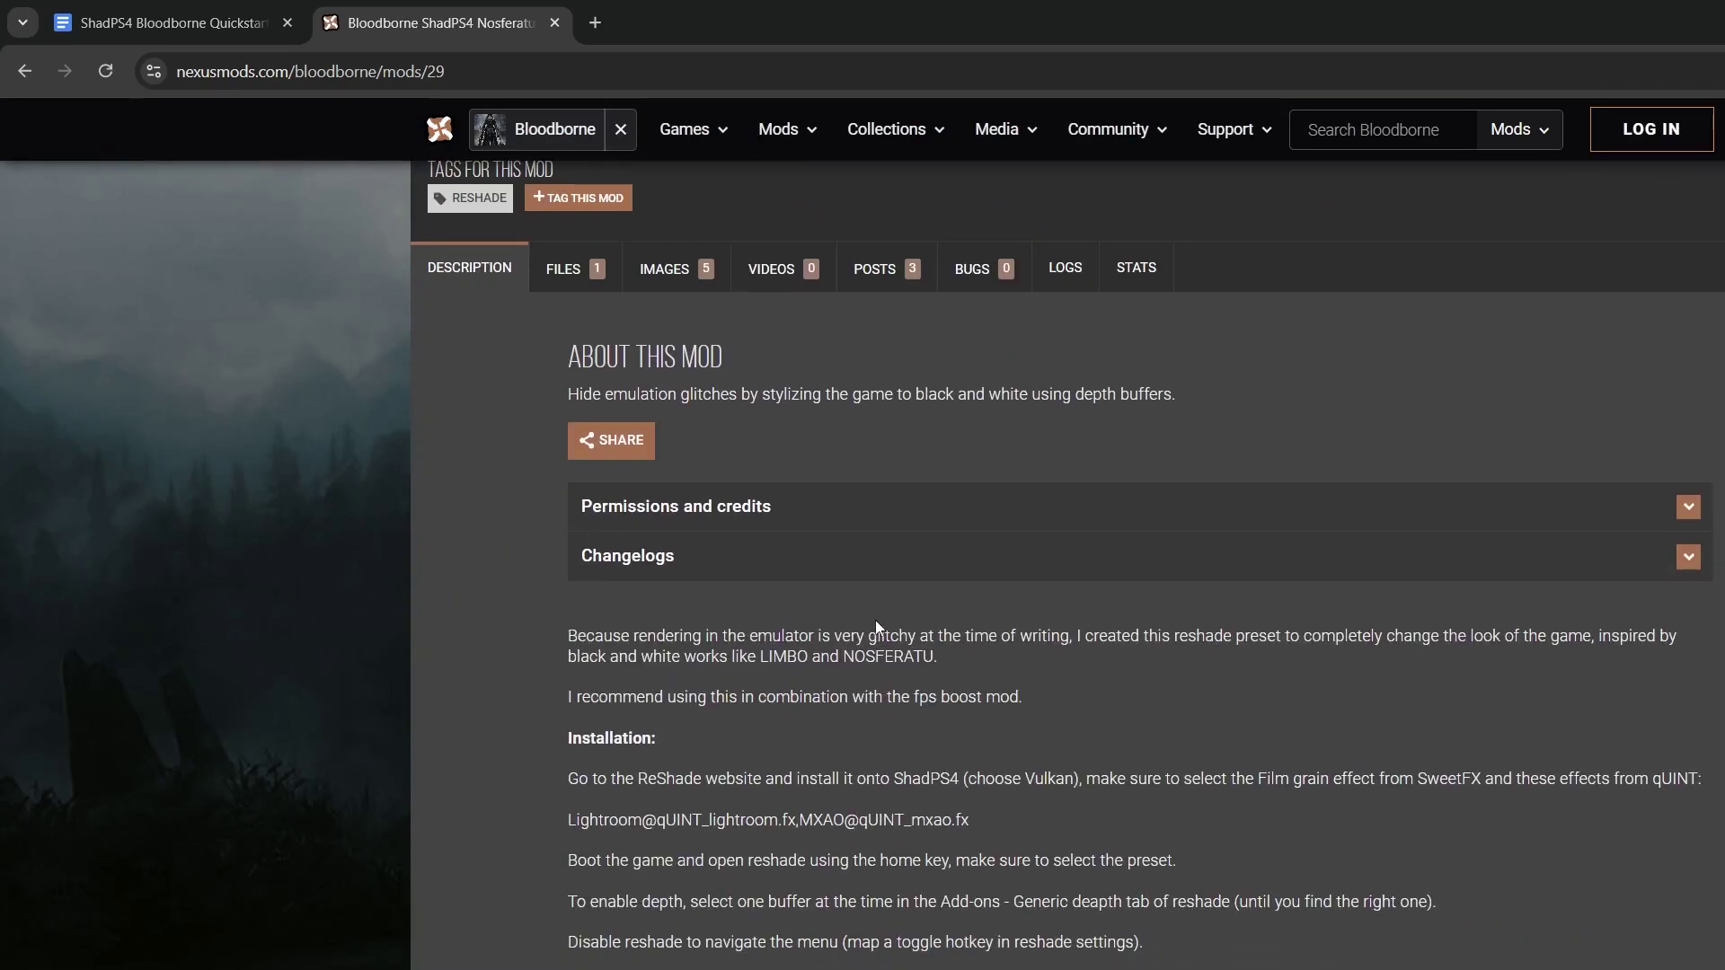
pyautogui.scroll(-4, 875, 620)
pyautogui.scroll(2, 861, 586)
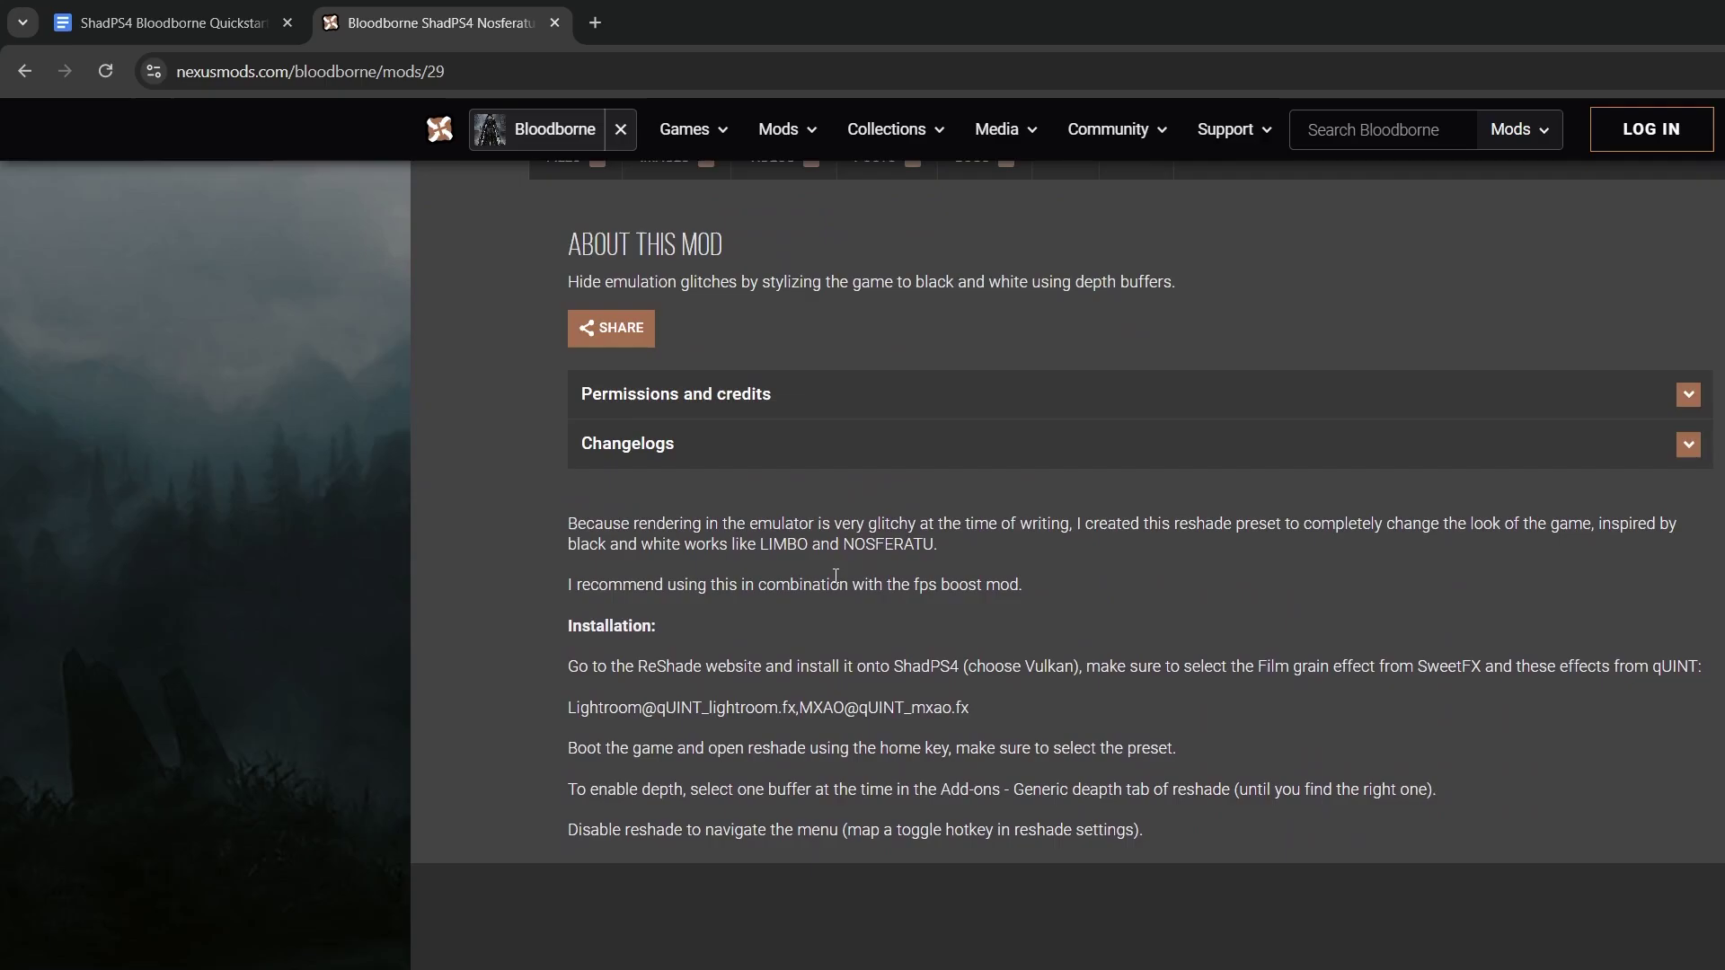
pyautogui.scroll(2, 836, 575)
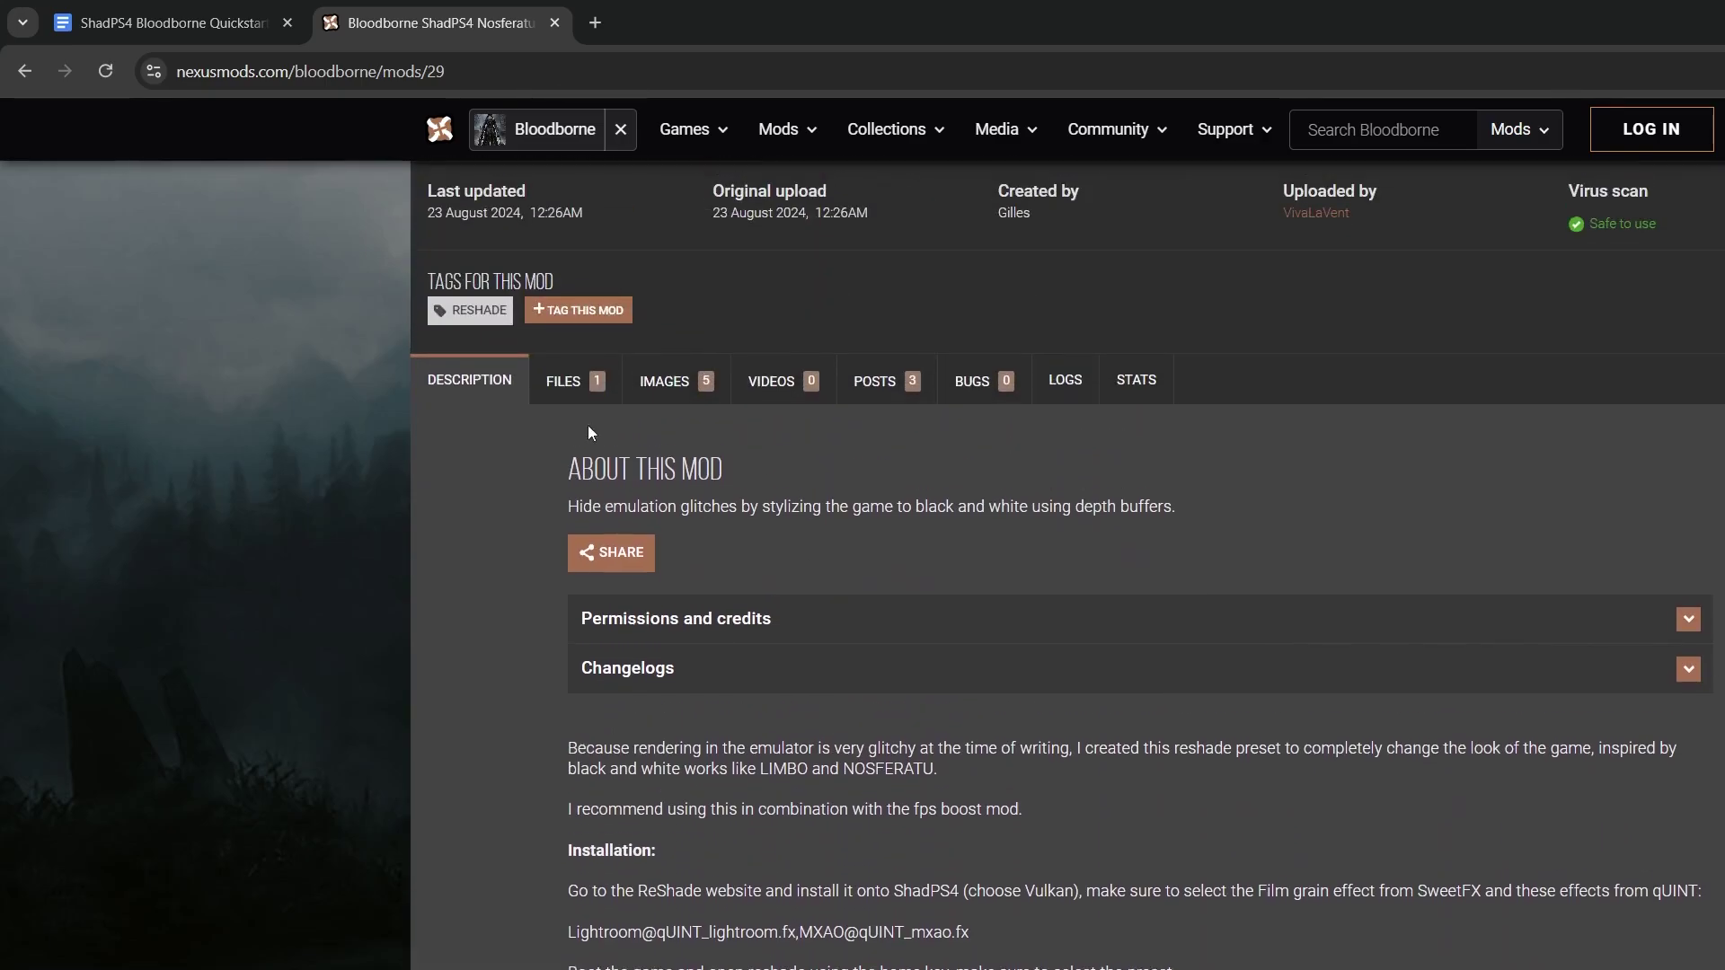
pyautogui.click(561, 388)
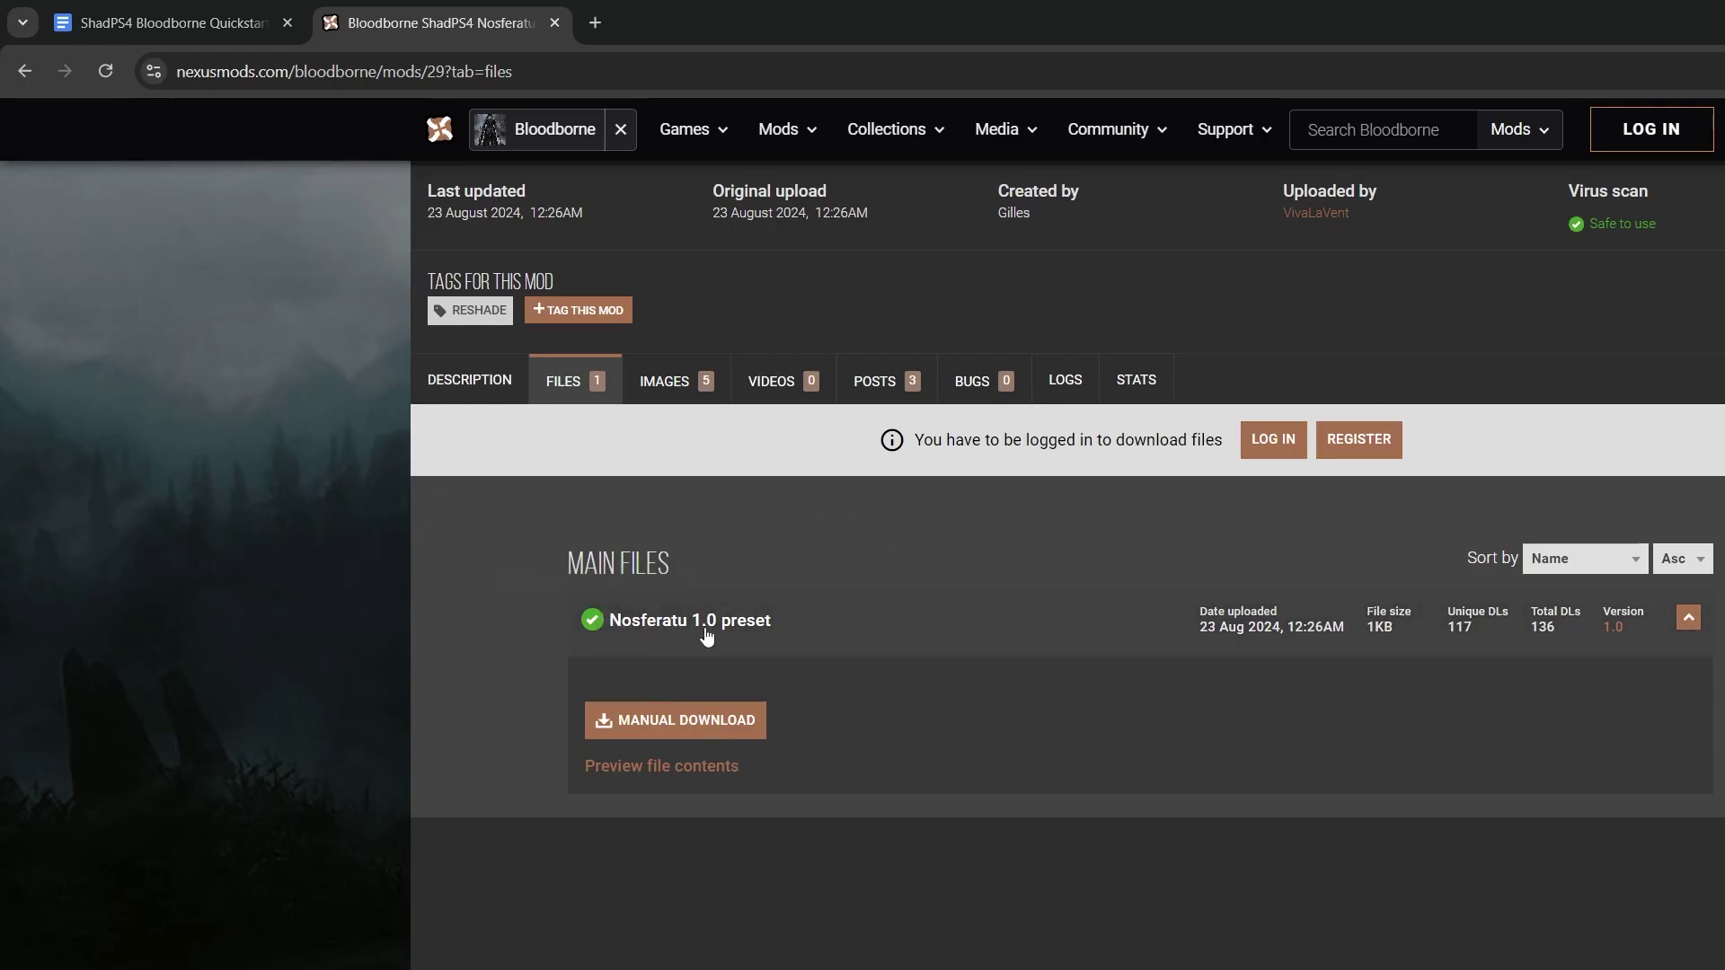
pyautogui.scroll(5, 693, 629)
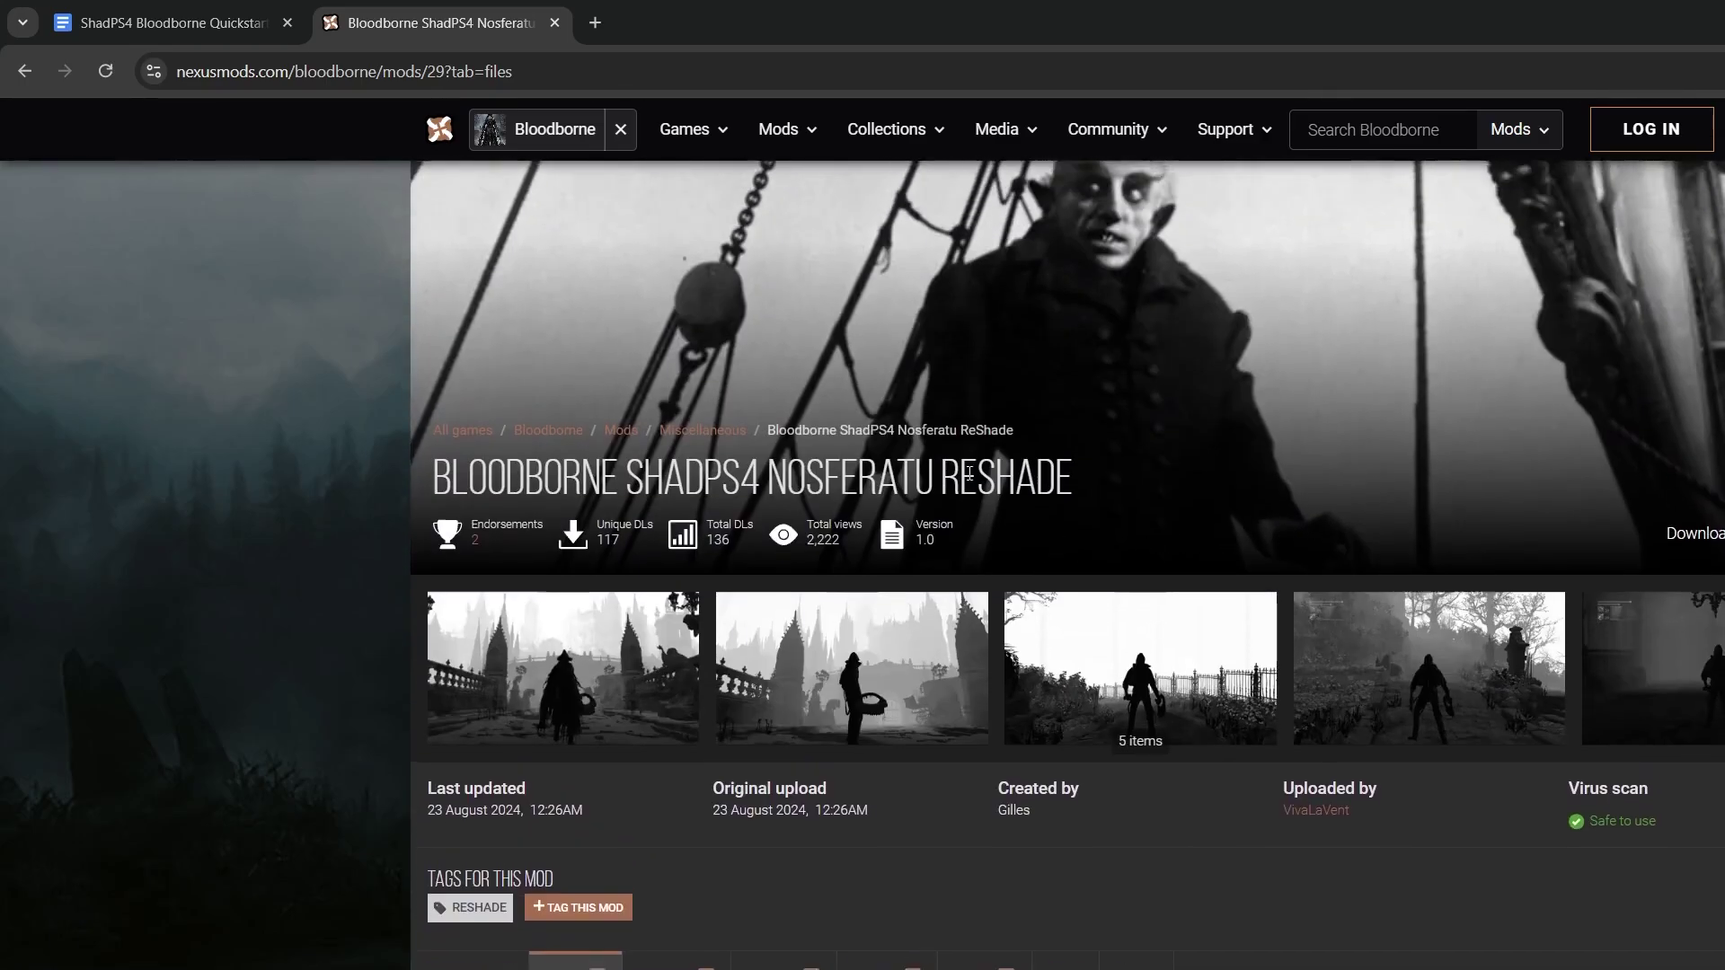
pyautogui.scroll(3, 969, 473)
# Copy the ReShade author's name from the Notepad mod list and search the Bloodborne mods for it
pyautogui.click(1383, 129)
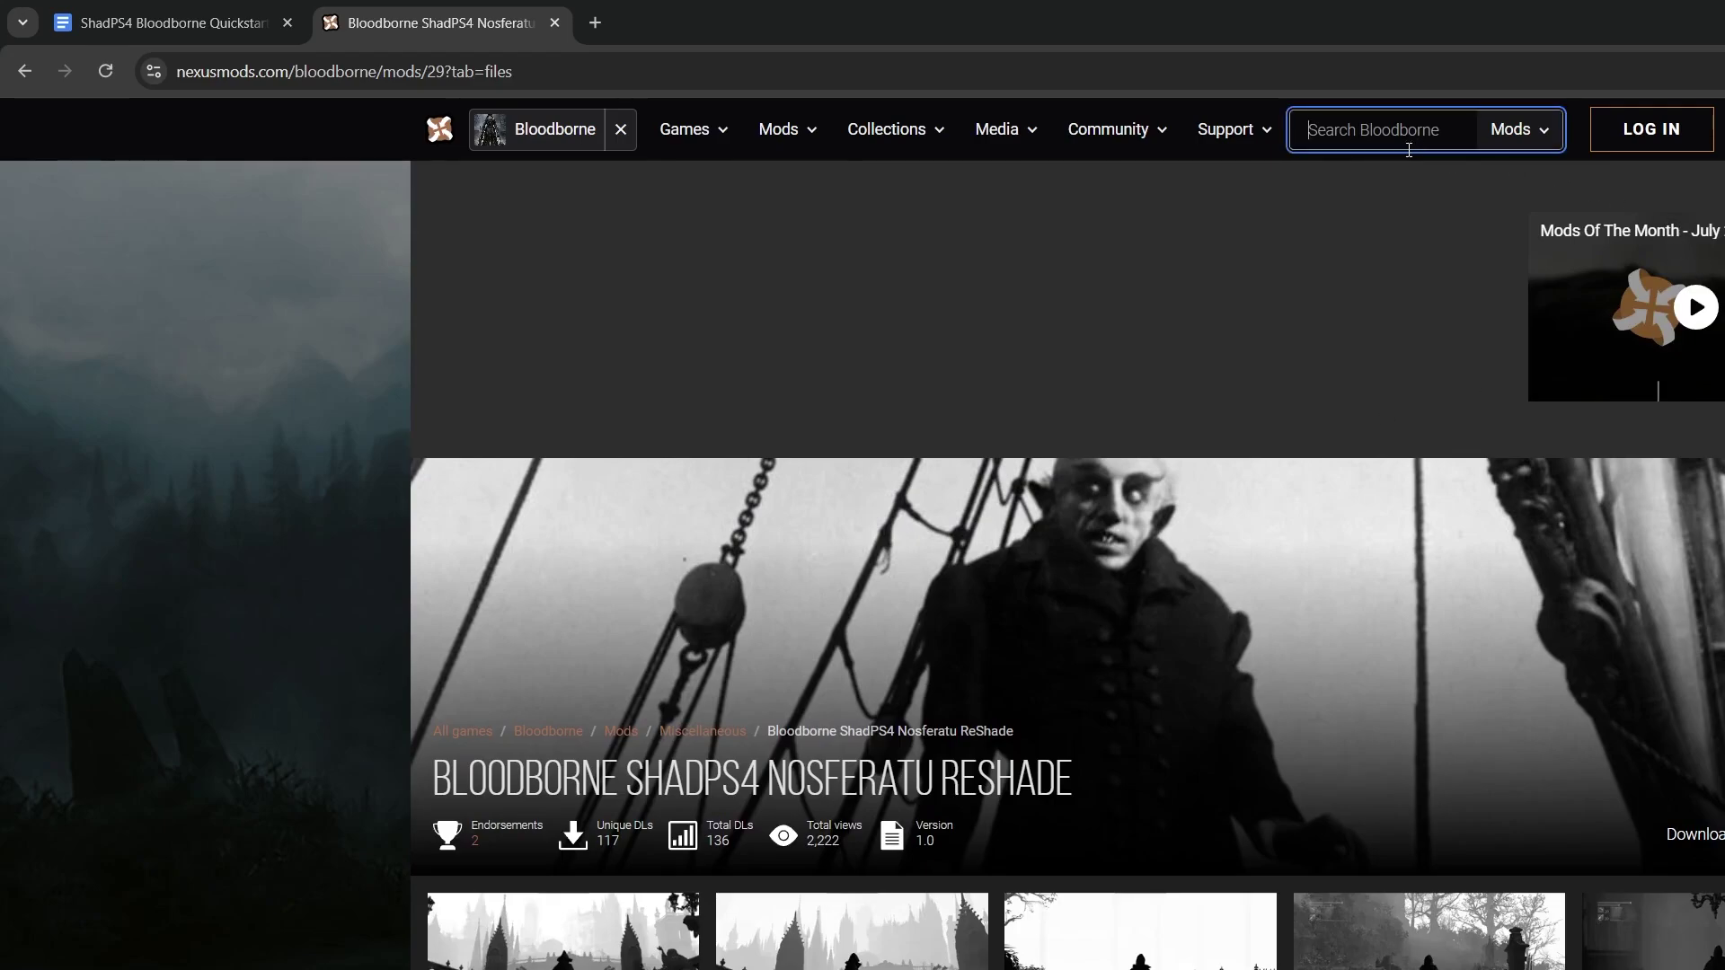
pyautogui.hotkey('alt', 'Tab')
pyautogui.click(1520, 496)
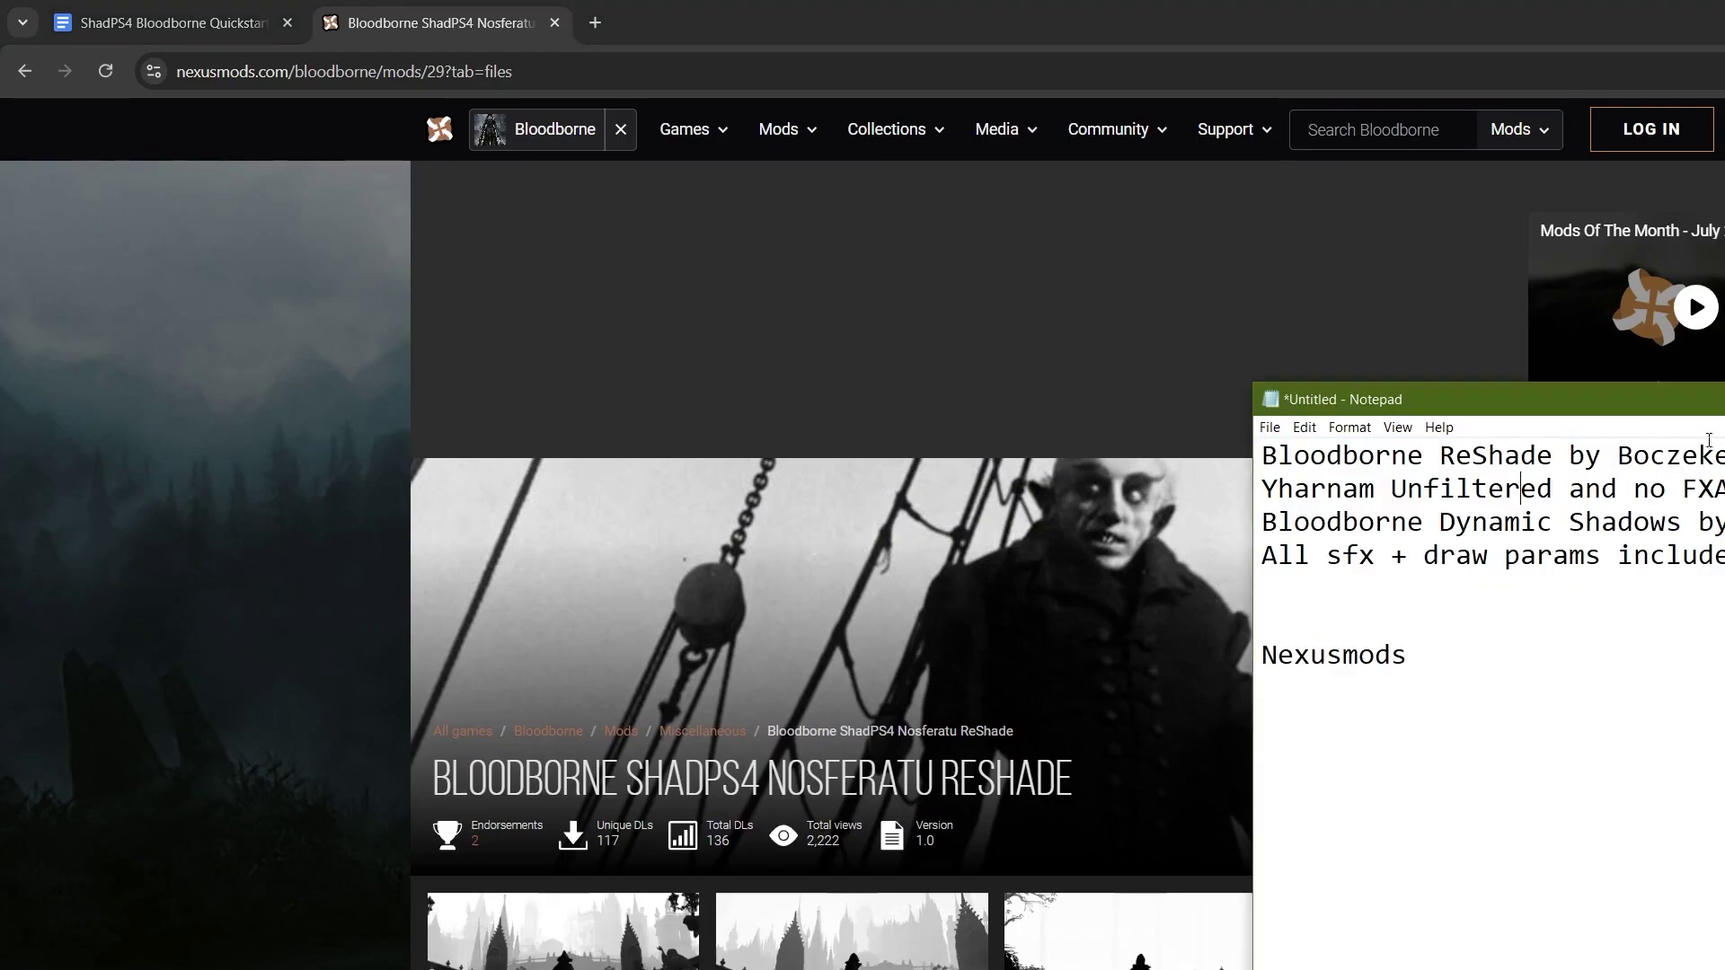
pyautogui.doubleClick(1707, 457)
pyautogui.hotkey('ctrl', 'c')
pyautogui.hotkey('alt', 'Tab')
pyautogui.hotkey('ctrl', 'v')
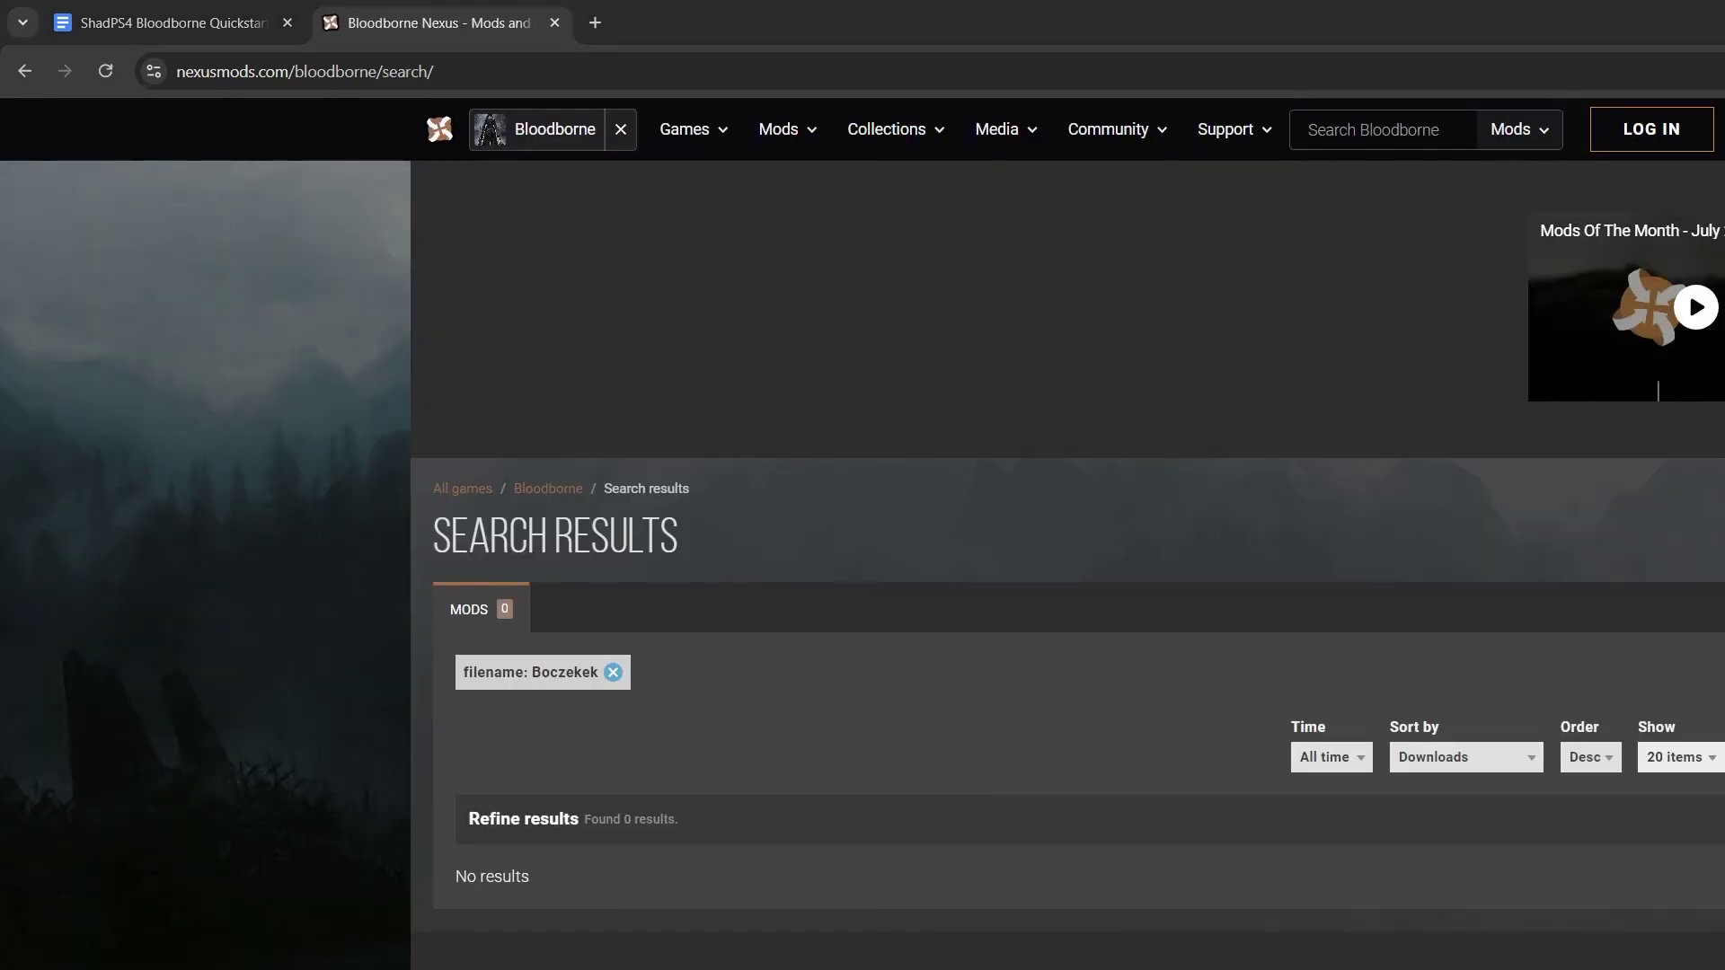
# Copy the title "Bloodborne ReShade" from the note again and search for it within the Bloodborne mods
pyautogui.hotkey('alt', 'Tab')
pyautogui.moveTo(1552, 455); pyautogui.dragTo(1206, 458)
pyautogui.hotkey('ctrl', 'c')
pyautogui.click(1447, 128)
pyautogui.hotkey('ctrl', 'v')
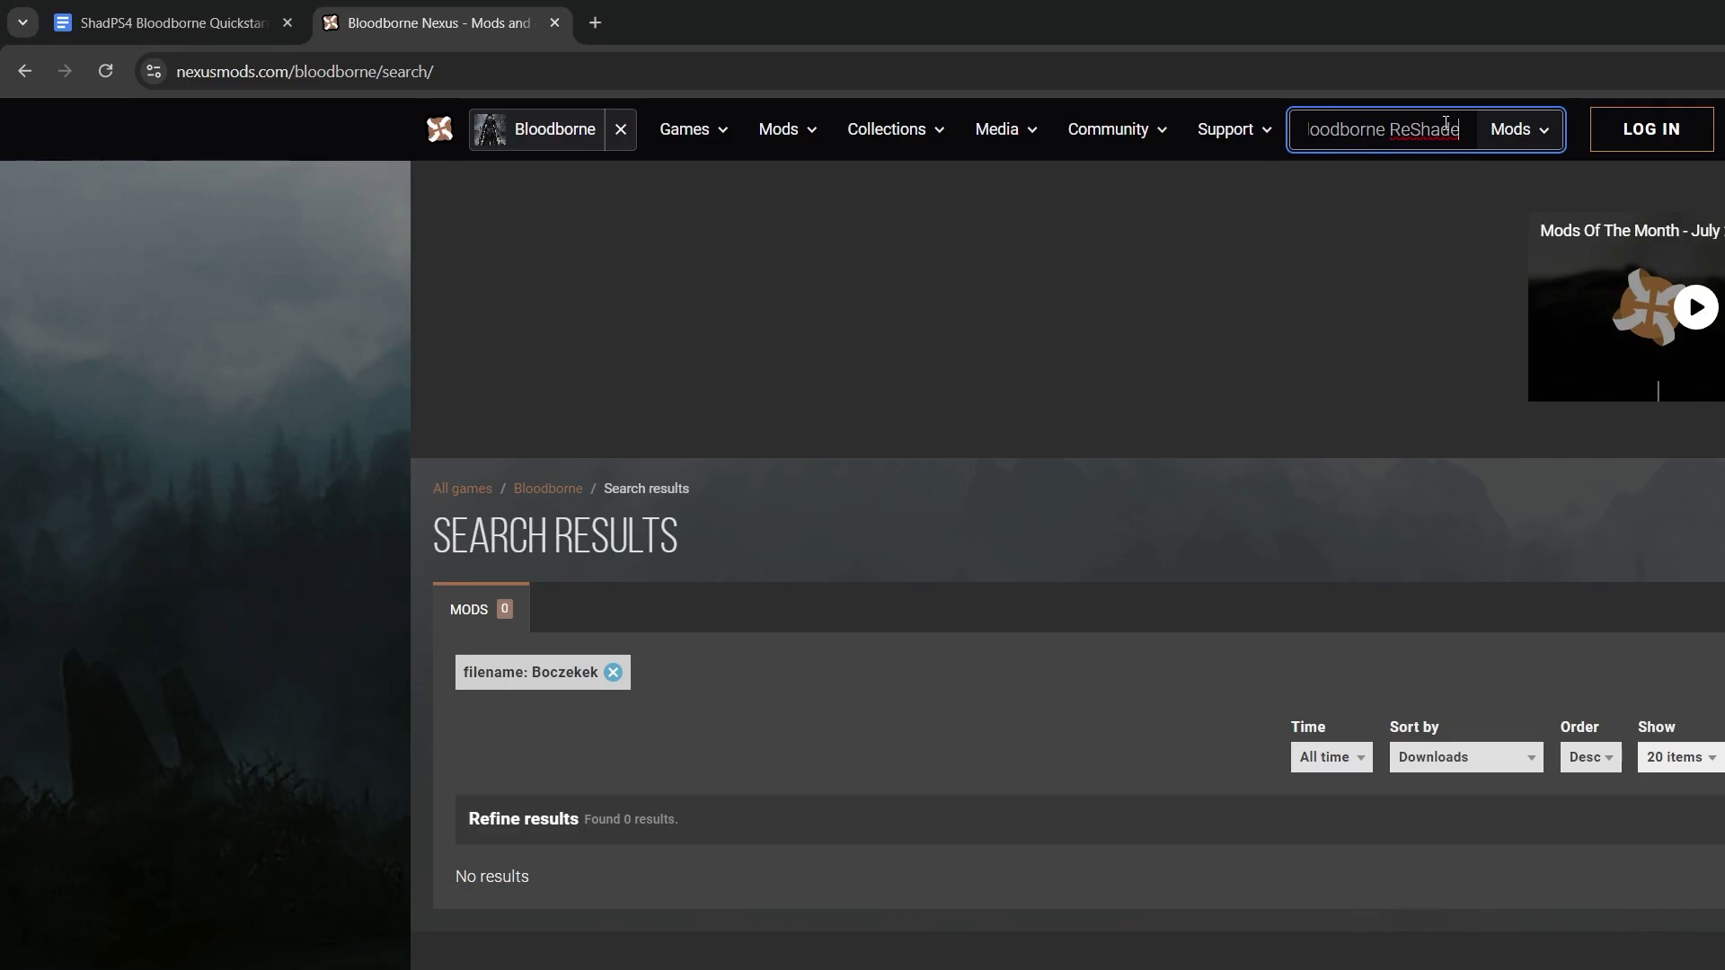
pyautogui.press('Return')
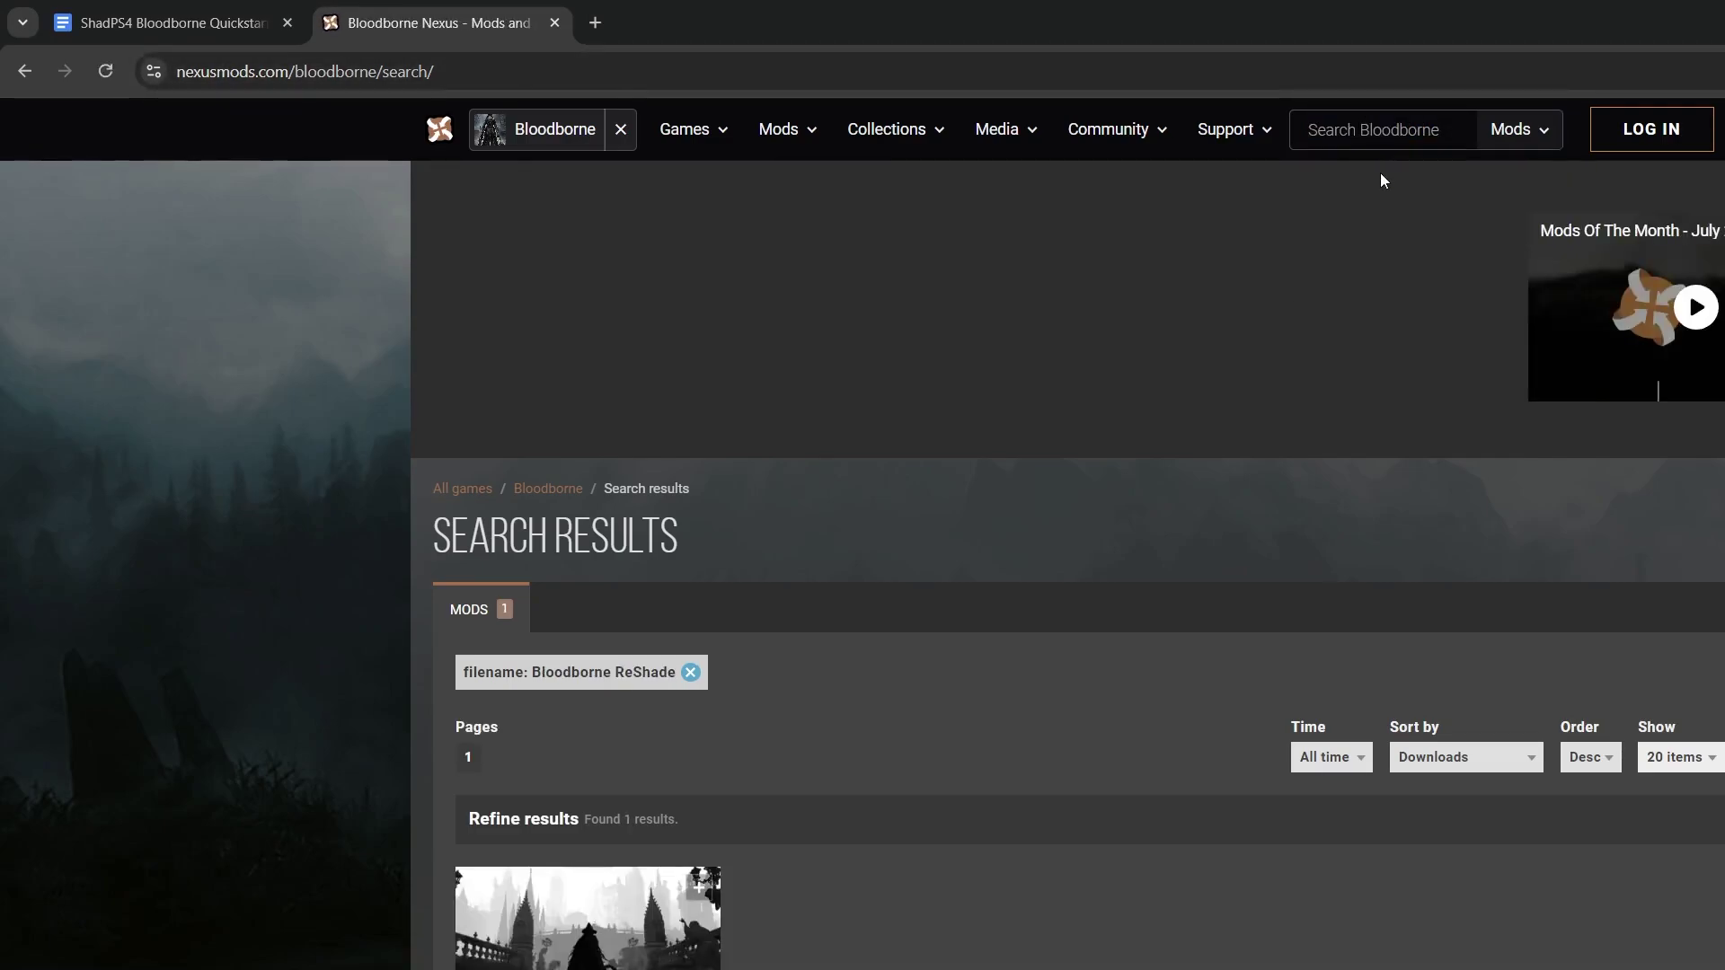
# Search the Bloodborne mods for just ReShade and open "Restored post-processing for ShadPS4 (ReShade) and performance improvements"
pyautogui.click(1375, 129)
pyautogui.hotkey('ctrl', 'v')
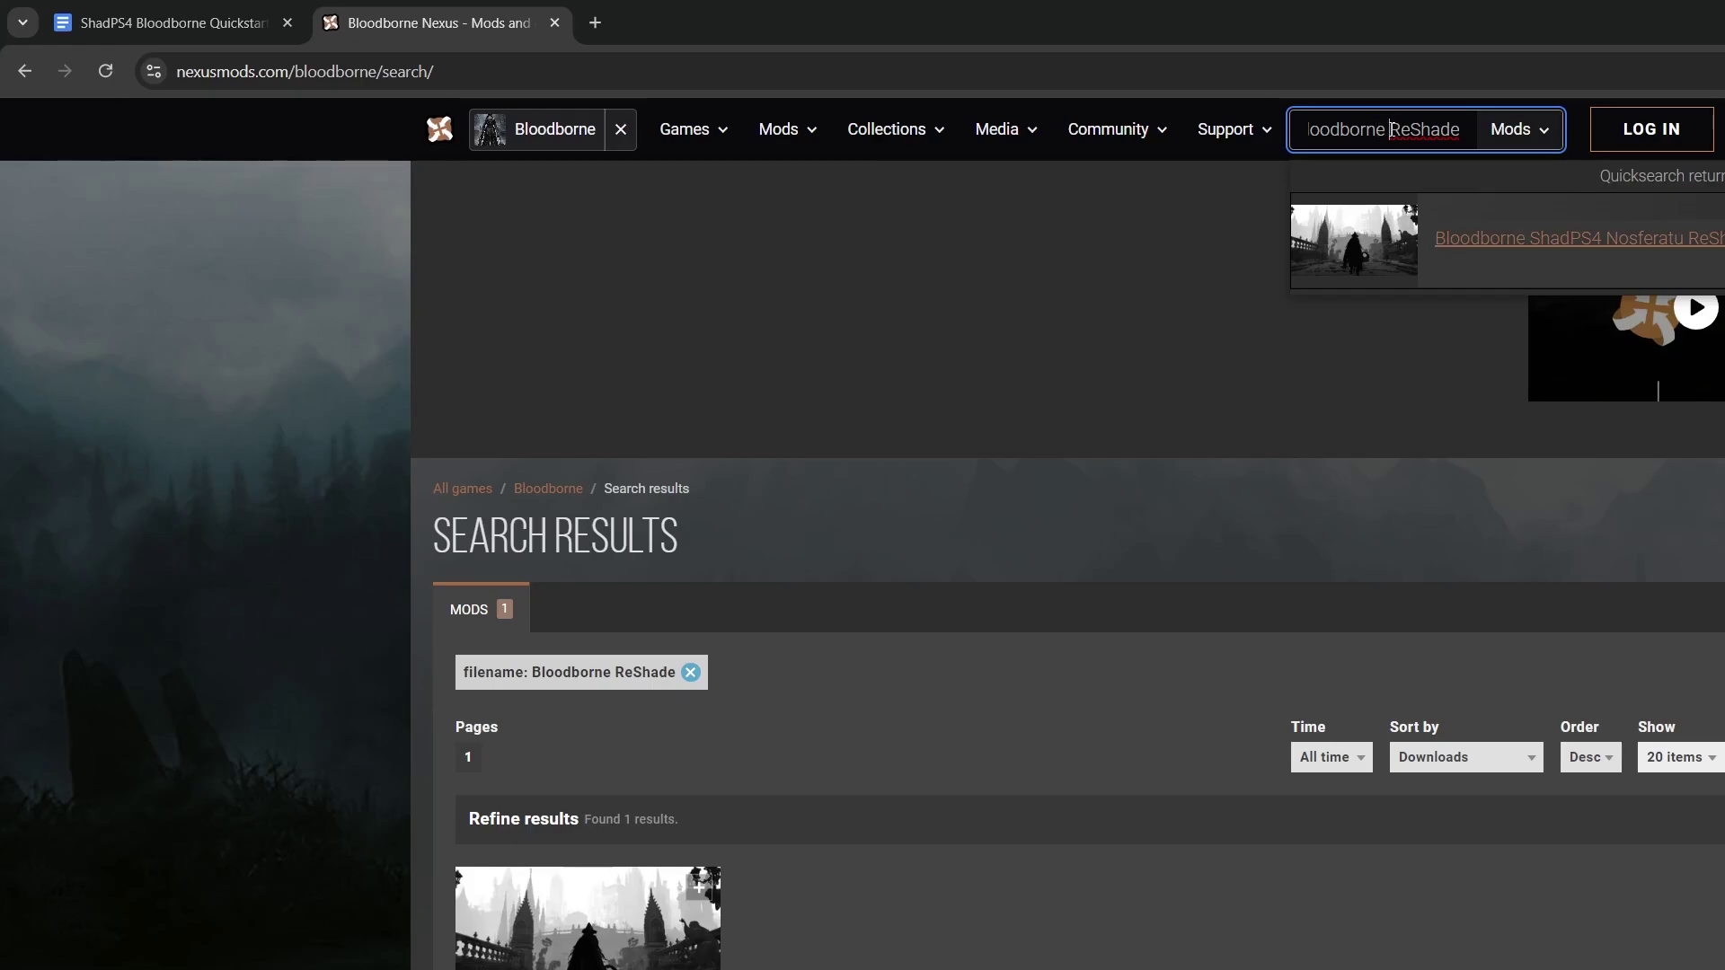
pyautogui.moveTo(1391, 130); pyautogui.dragTo(1123, 121)
pyautogui.press('BackSpace')
pyautogui.write('R')
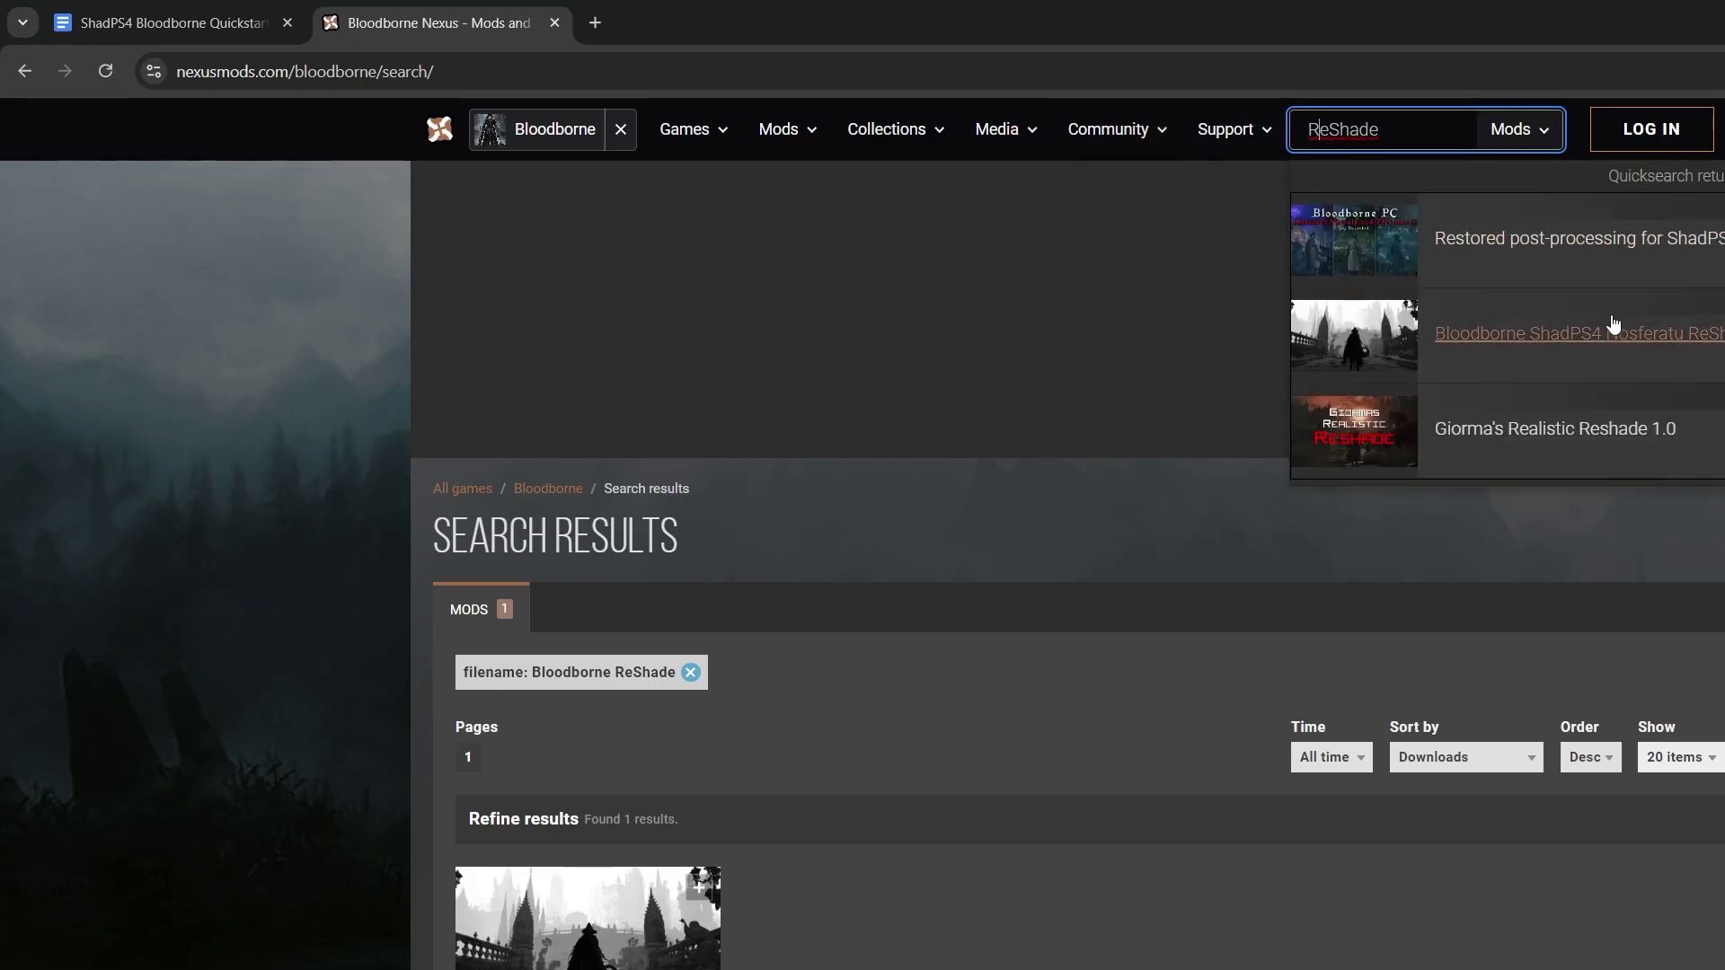
pyautogui.click(1602, 255)
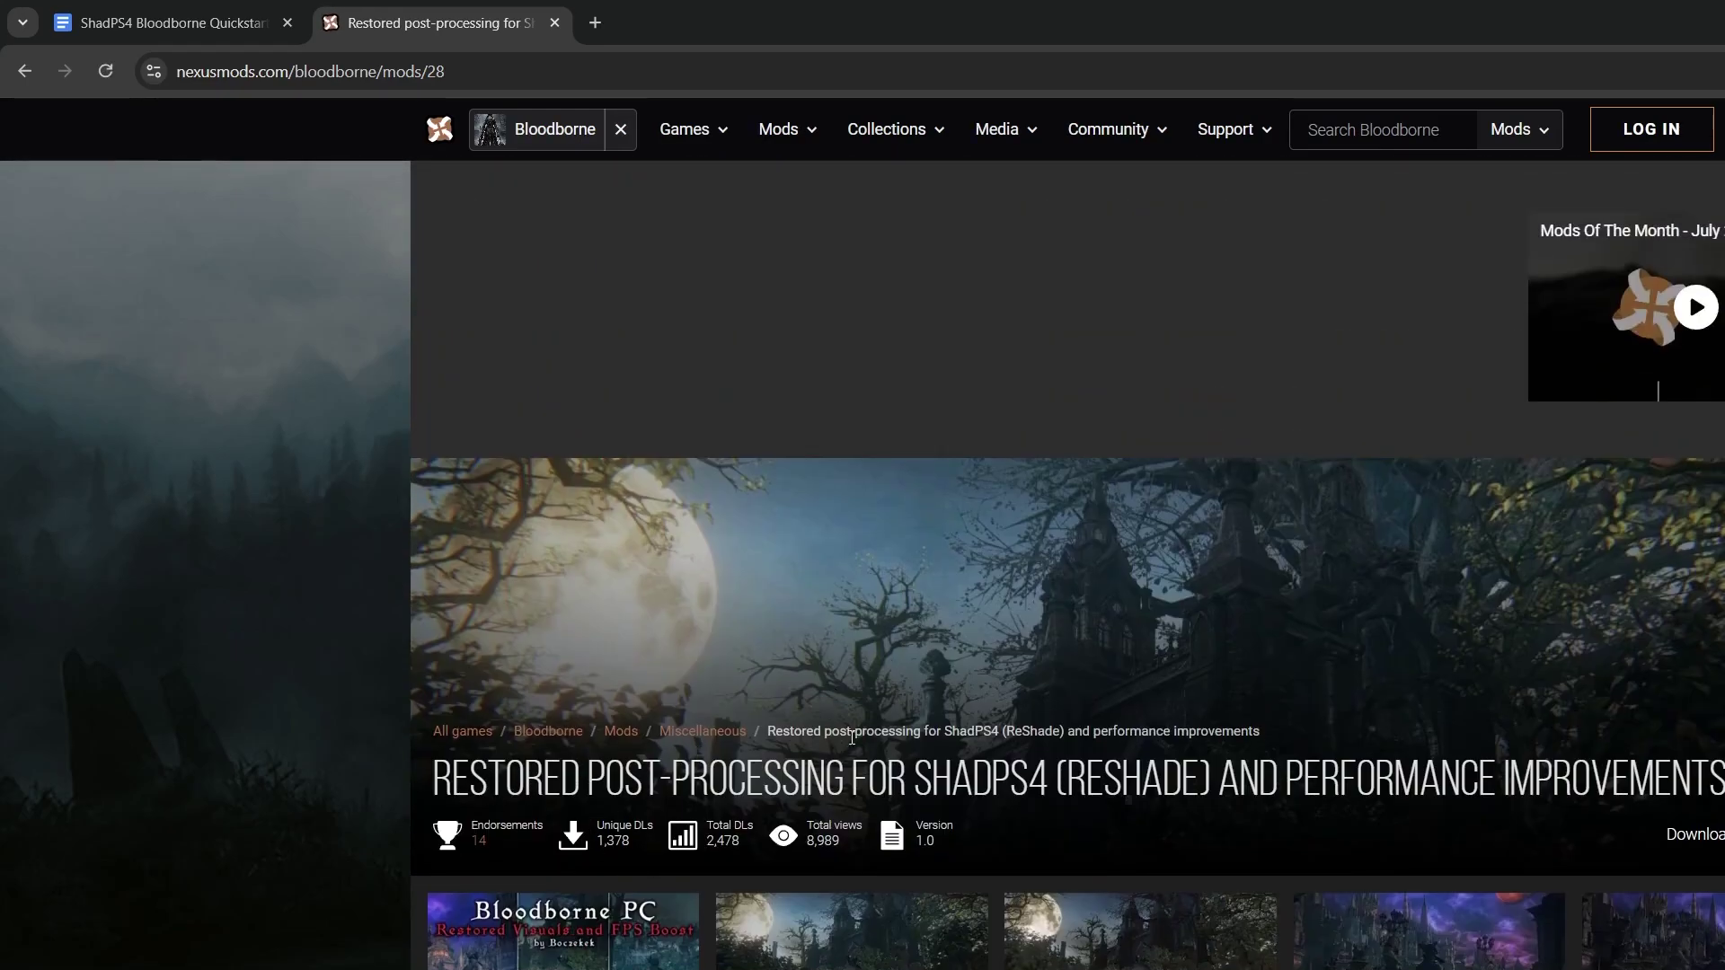
# Review the restored post-processing mod's description and its main download files, including BBReShade and BBReShadeSubtle
pyautogui.scroll(-5, 1196, 673)
pyautogui.scroll(-8, 814, 640)
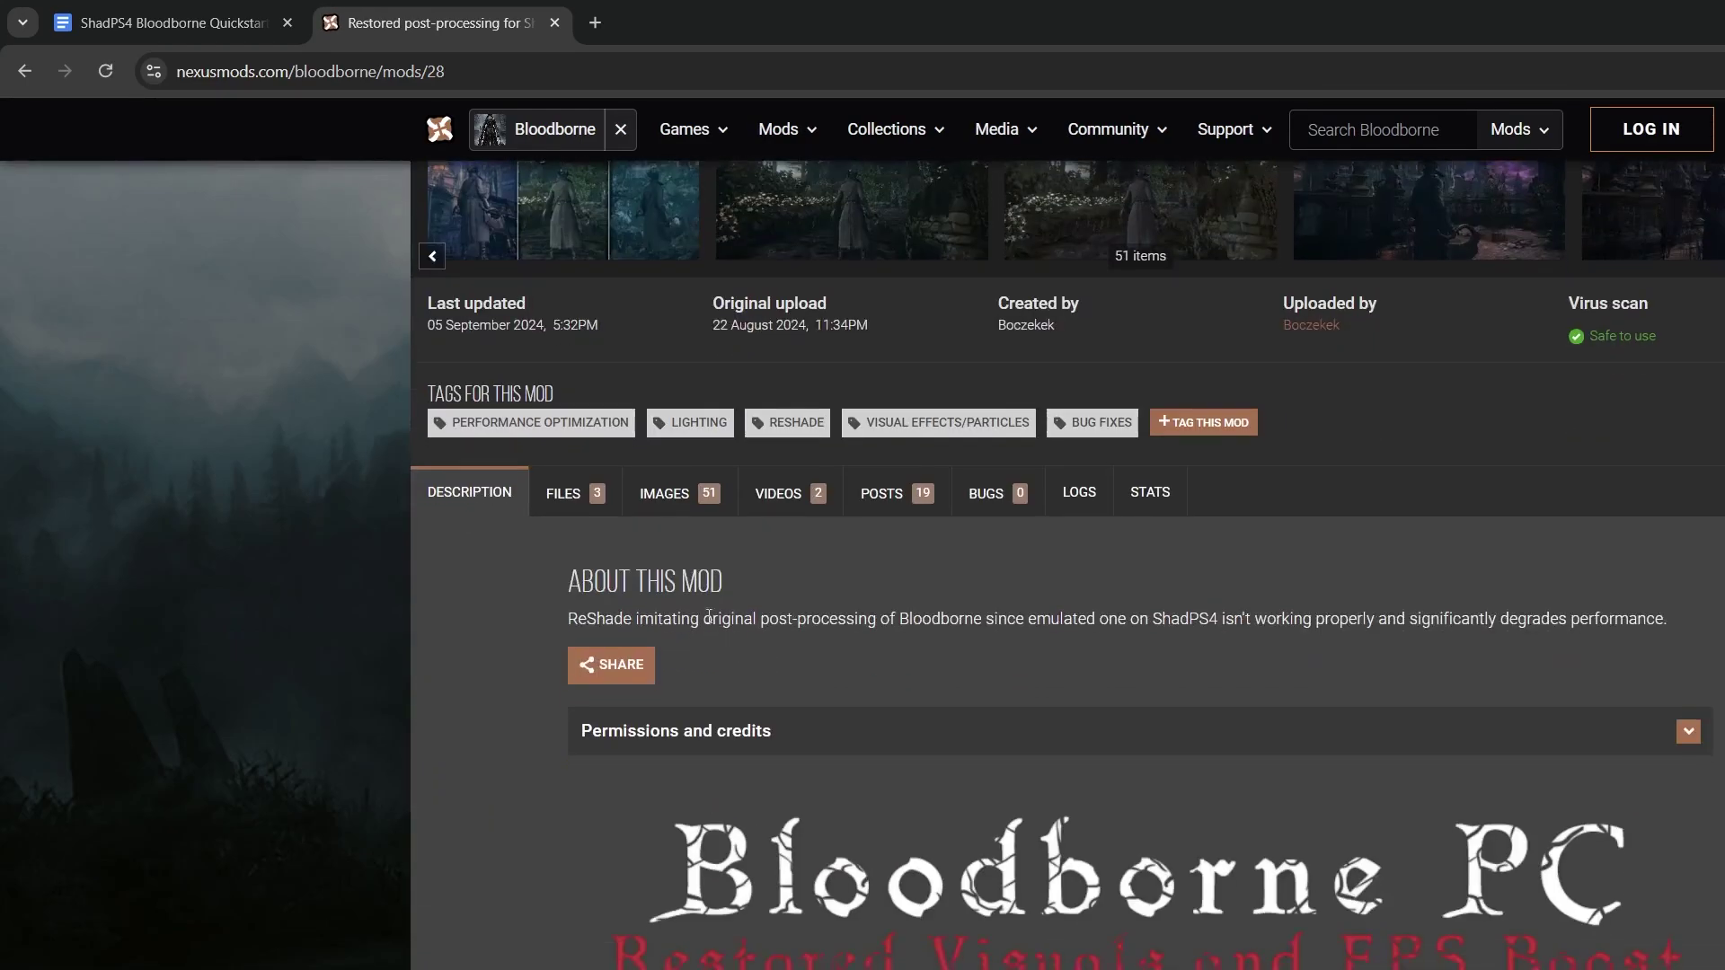
pyautogui.scroll(11, 840, 679)
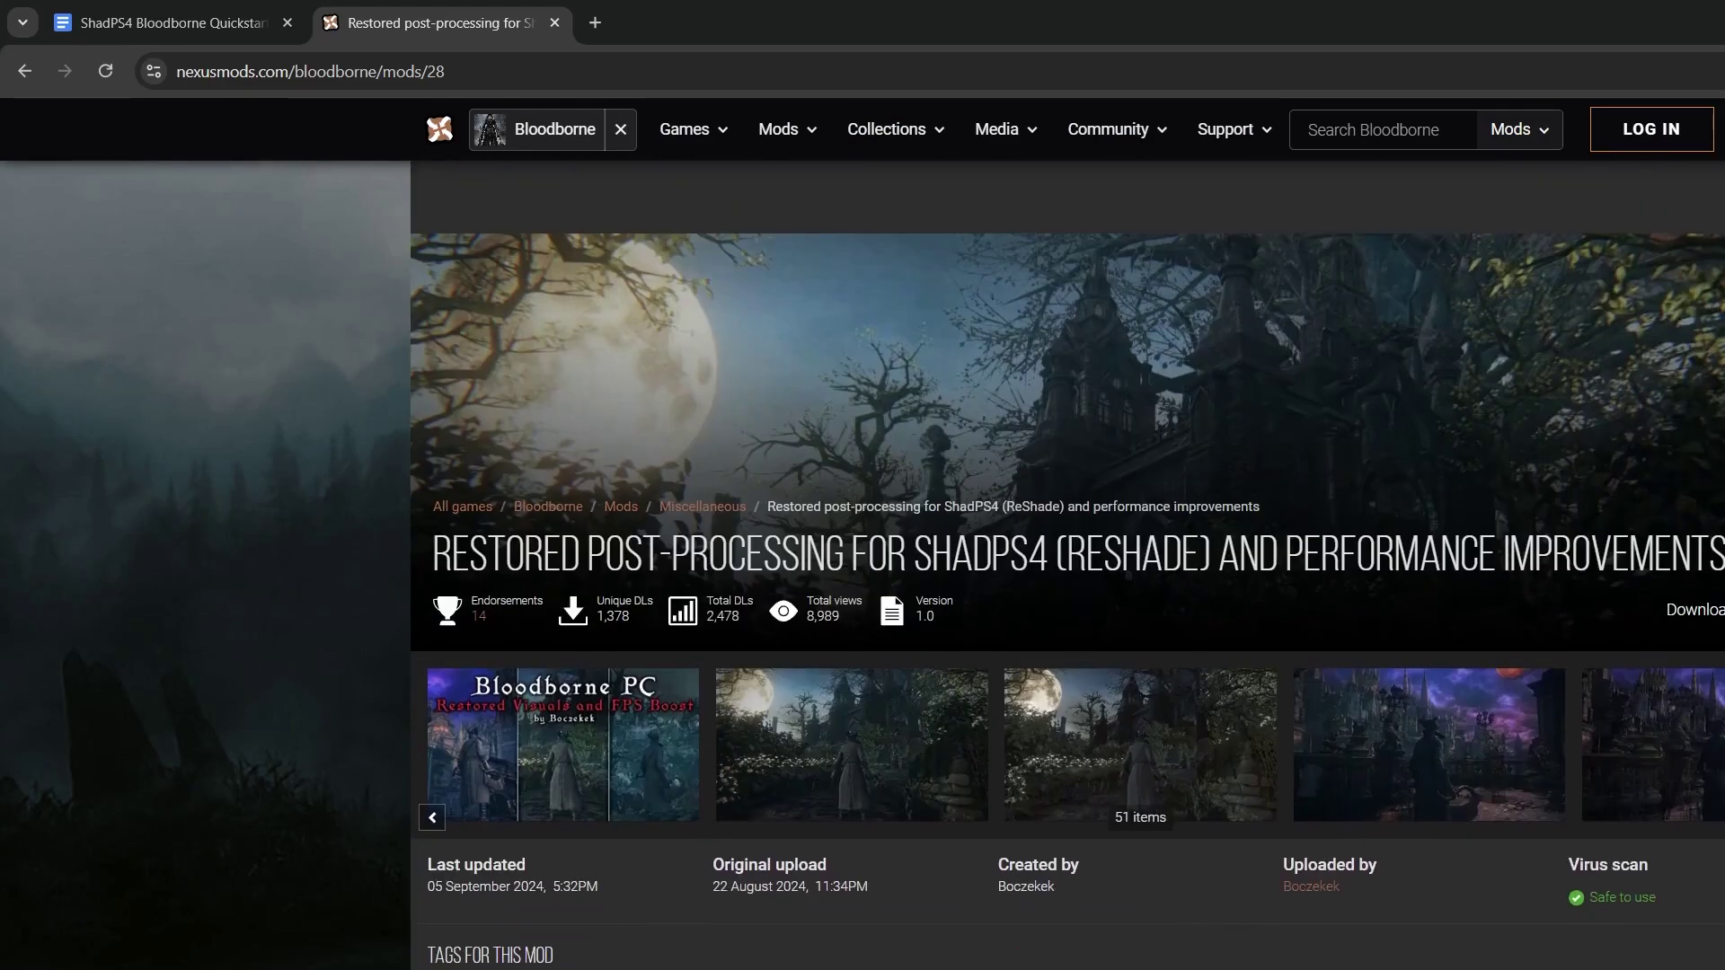
pyautogui.click(1720, 610)
pyautogui.scroll(-8, 1186, 835)
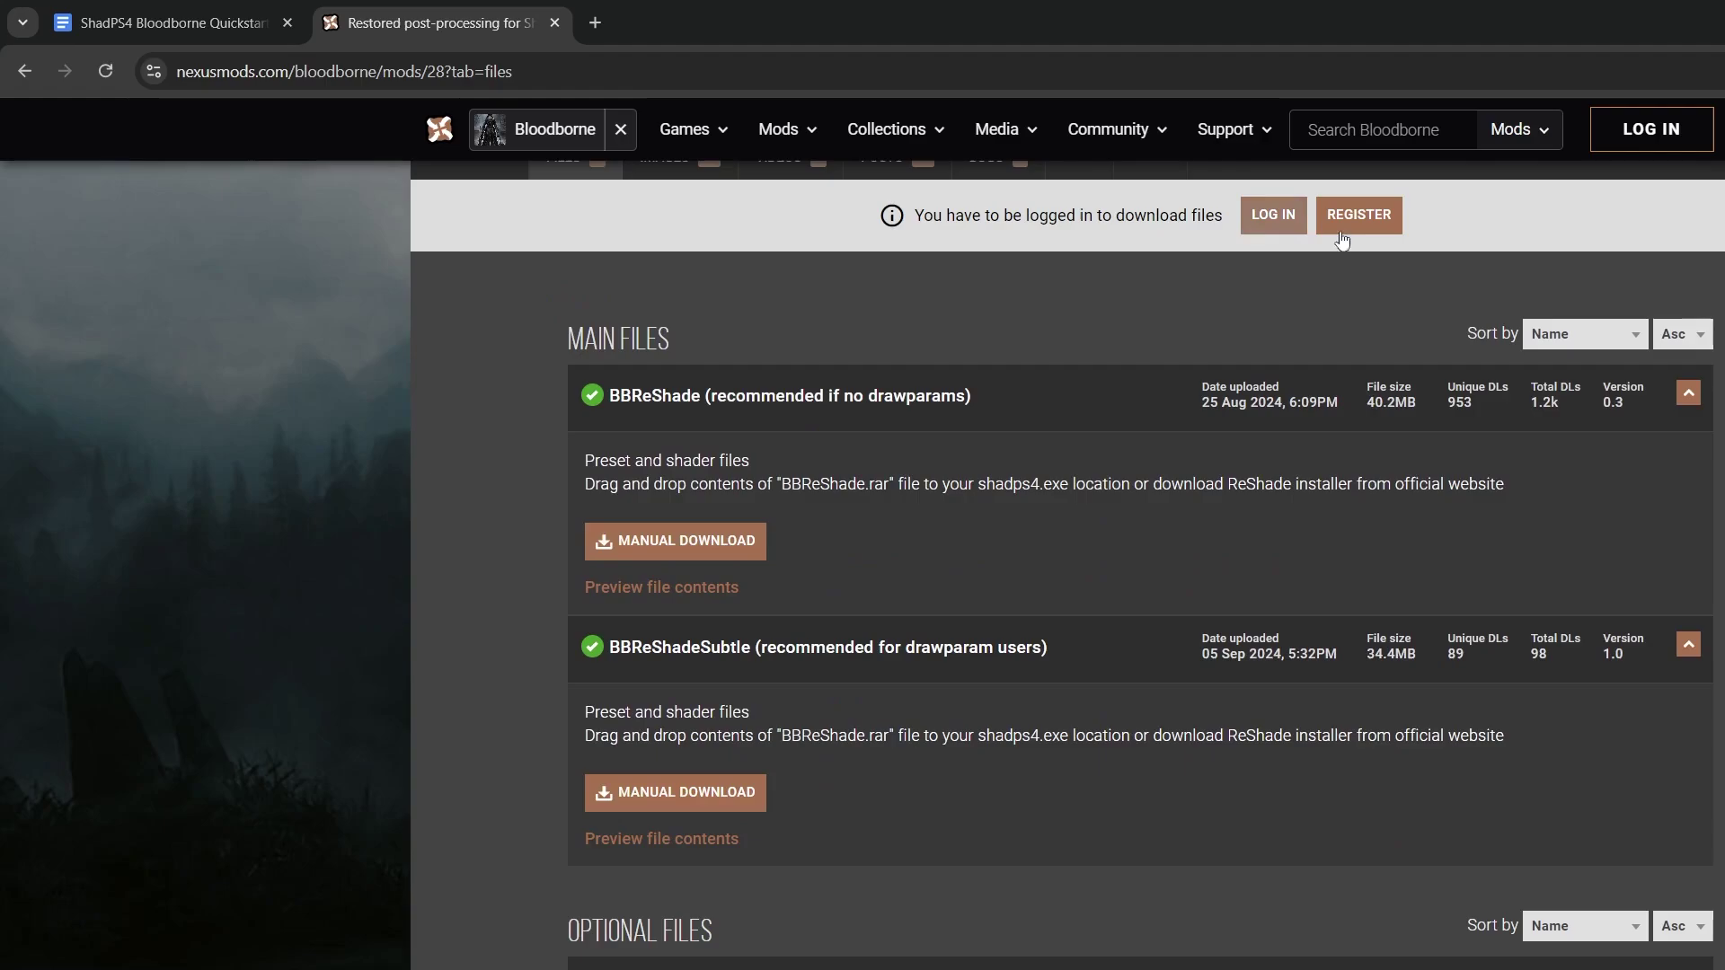
pyautogui.scroll(9, 815, 304)
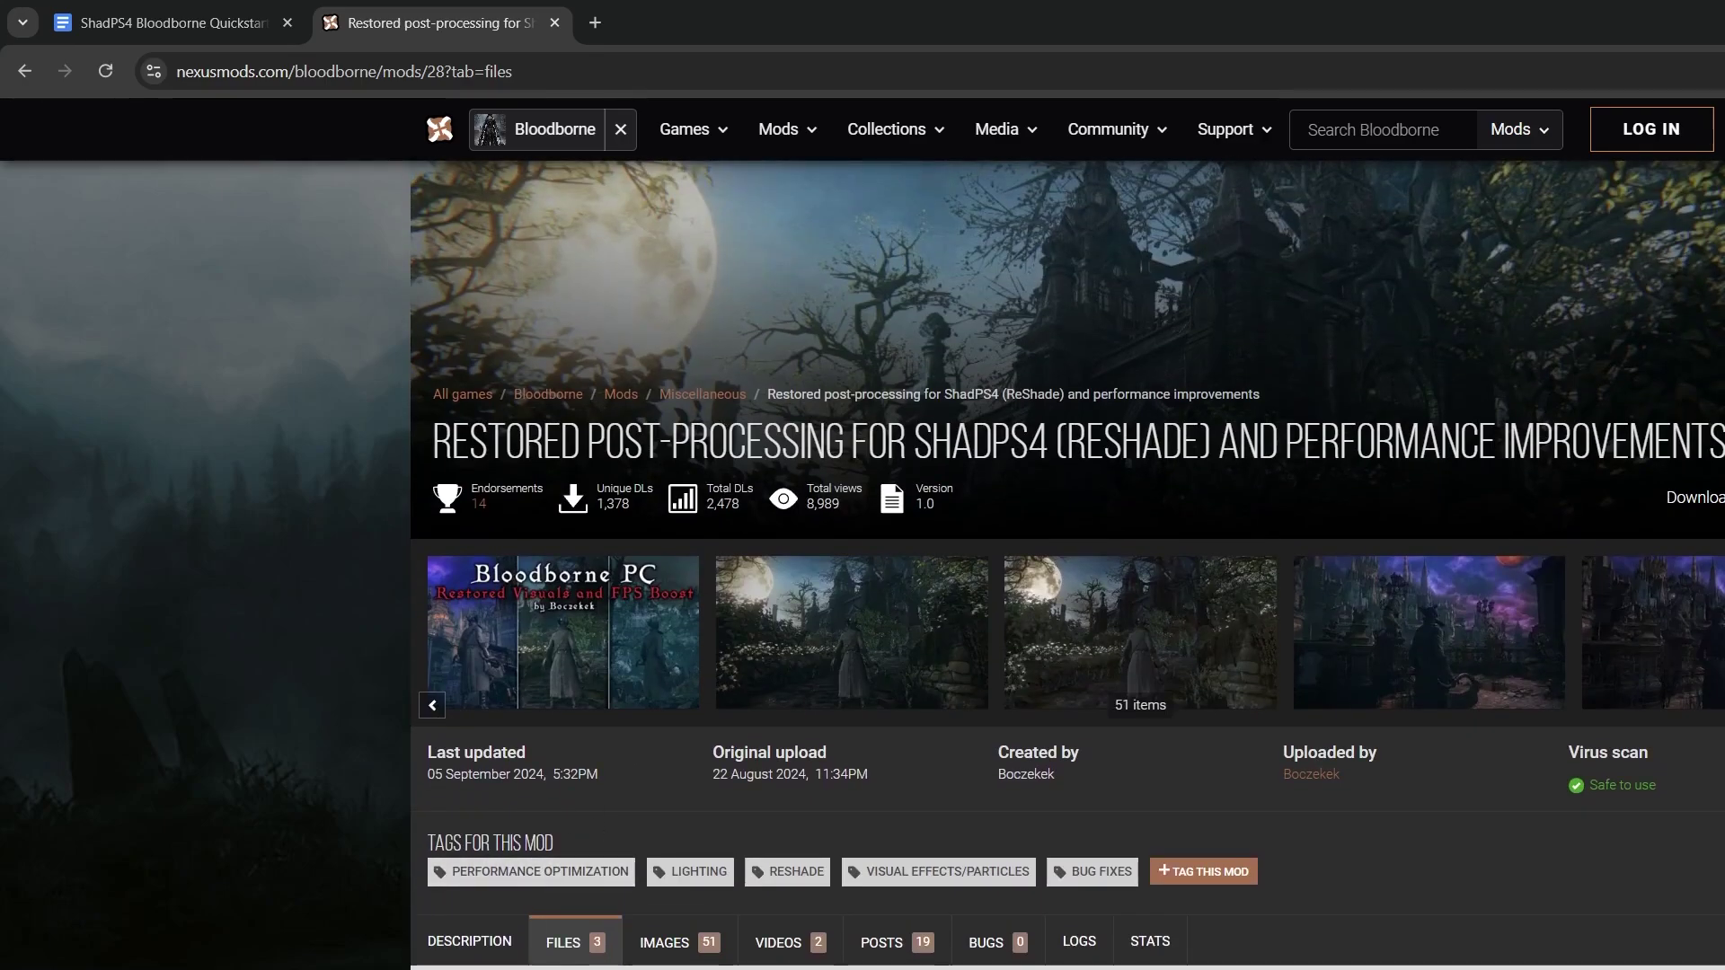
# Copy "Yharnam Unfiltered" from the Notepad mod list, search the Bloodborne mods for it, and open "Yharnam Unfiltered and no FXAA"
pyautogui.hotkey('alt', 'Tab')
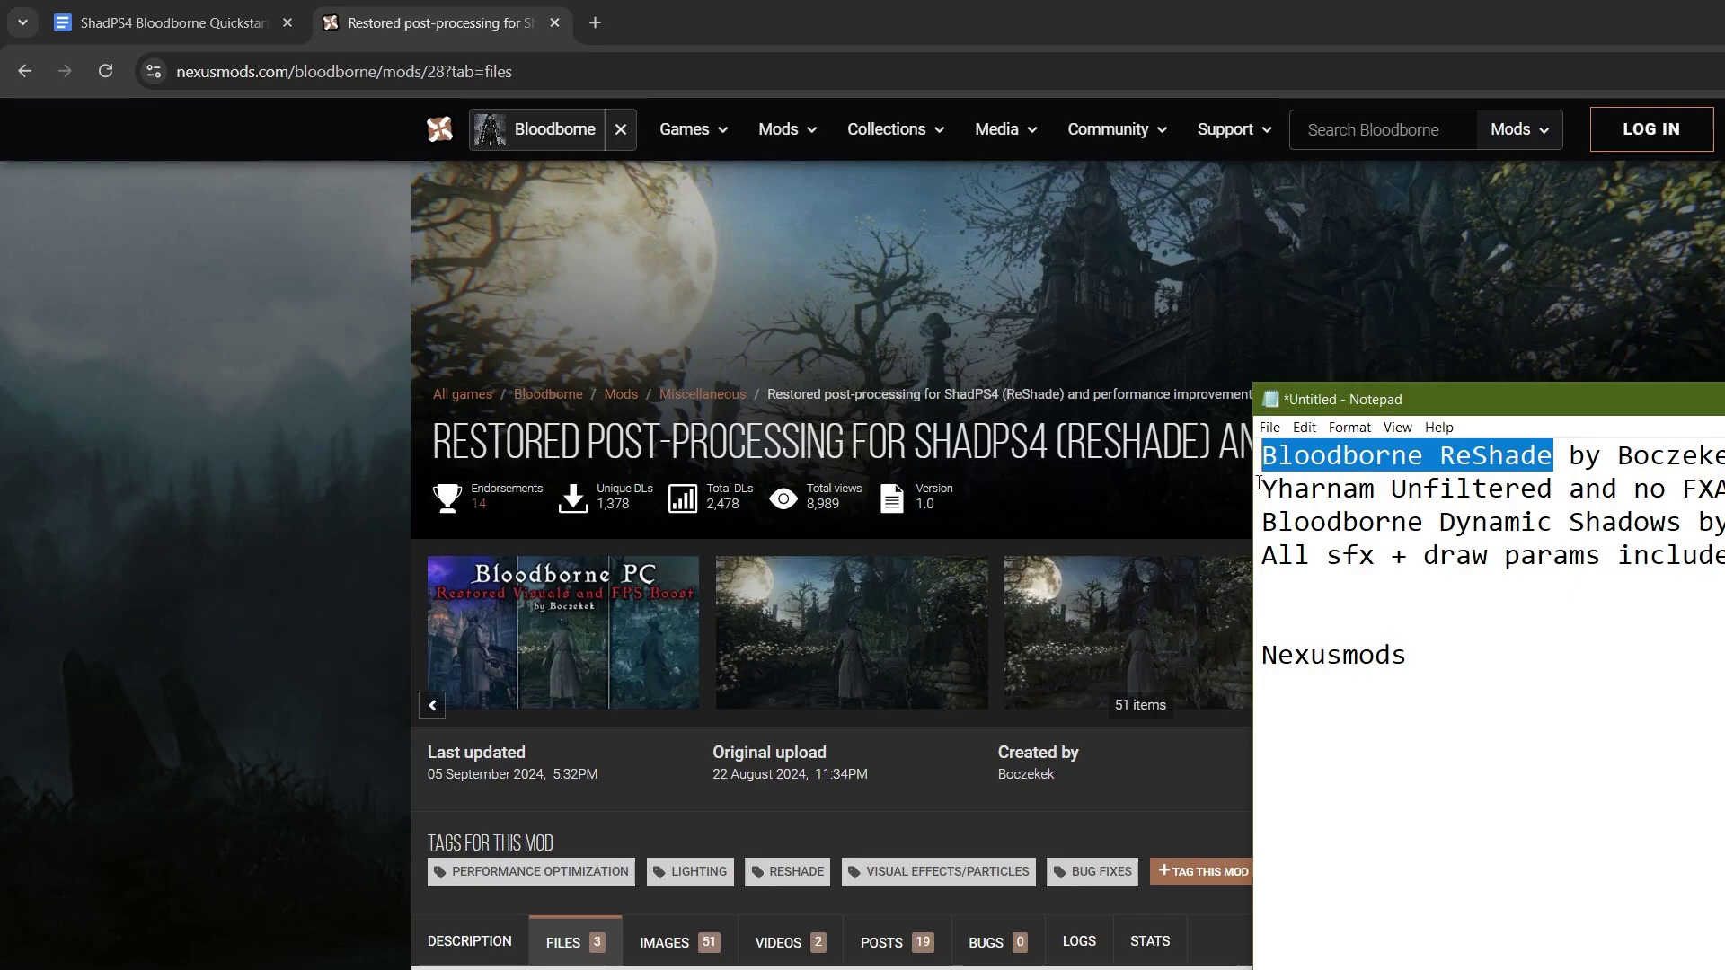
pyautogui.moveTo(1260, 485); pyautogui.dragTo(1551, 490)
pyautogui.hotkey('ctrl', 'c')
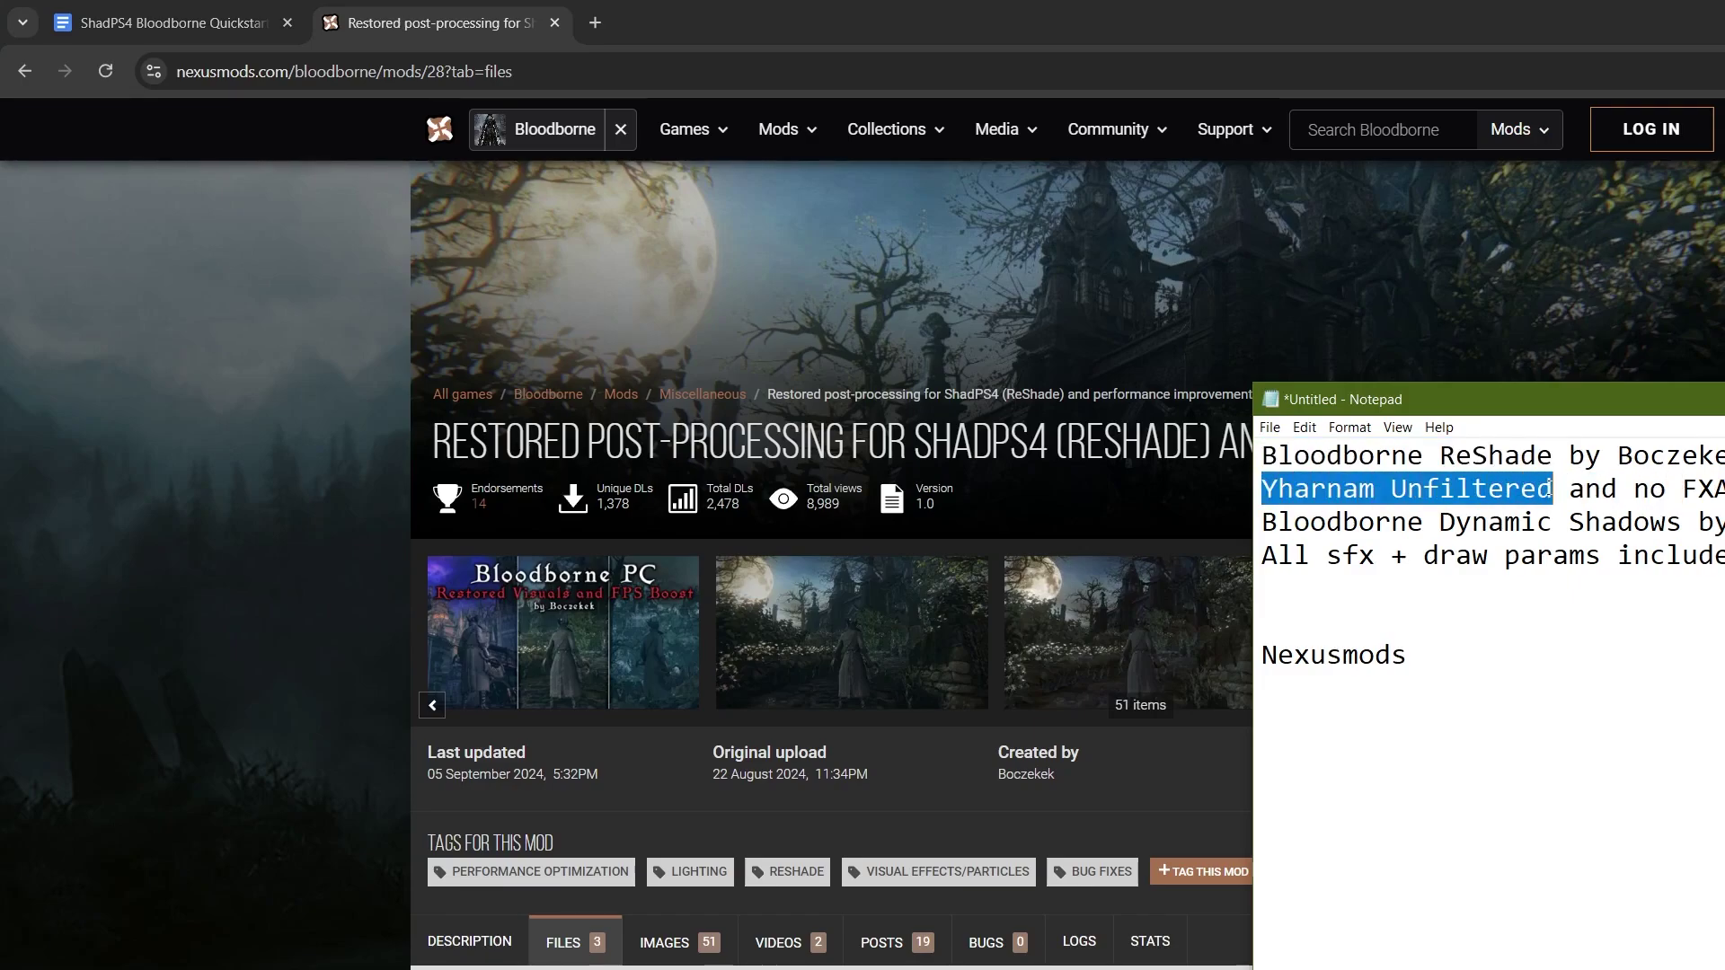
pyautogui.click(1384, 131)
pyautogui.hotkey('ctrl', 'v')
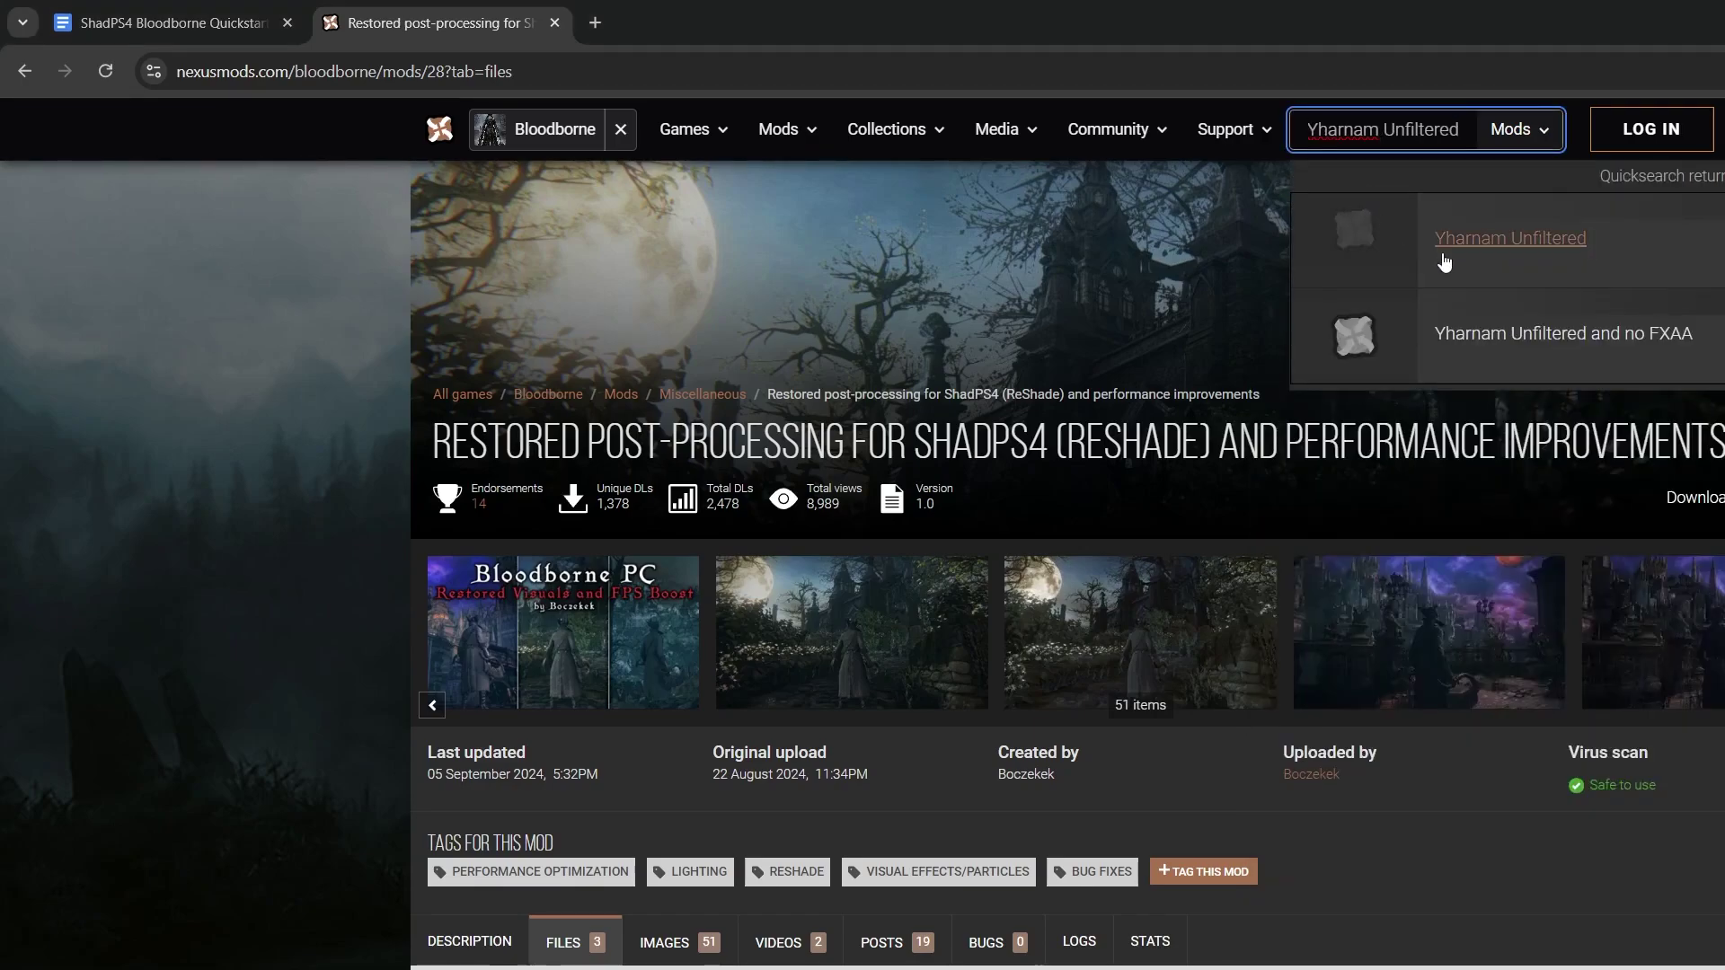
pyautogui.click(1460, 335)
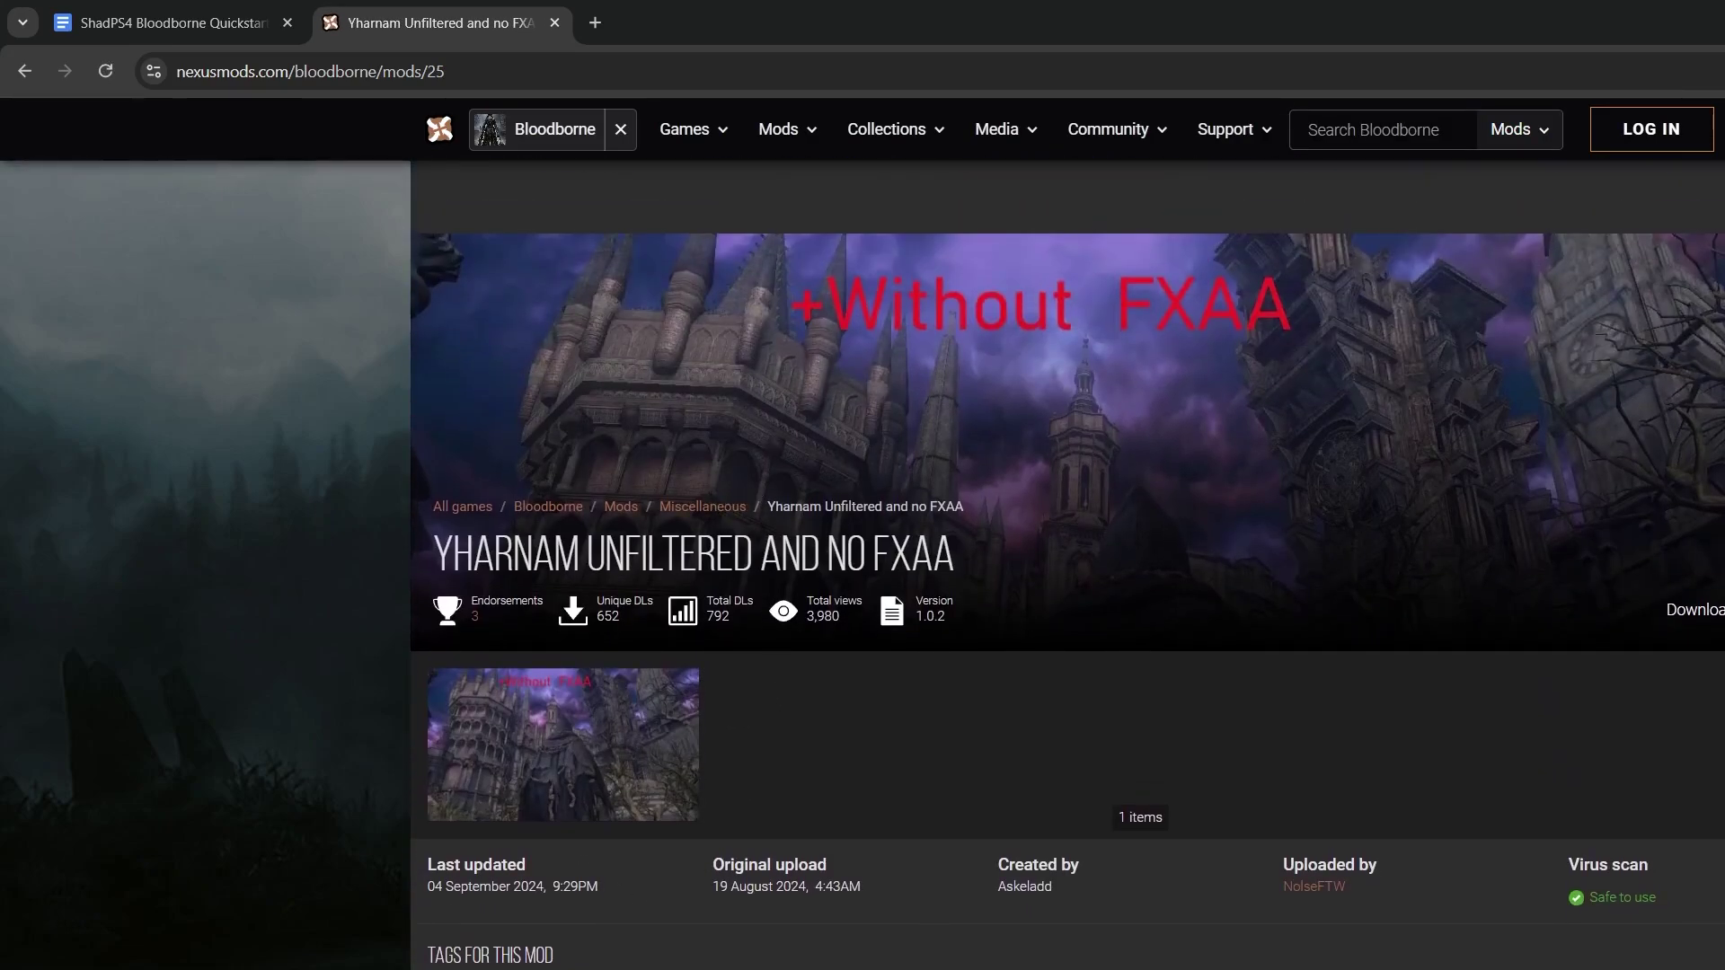
# Copy "Bloodborne Dynamic Shadows" from the Notepad mod list and search the Bloodborne mods for it
pyautogui.hotkey('alt', 'Tab')
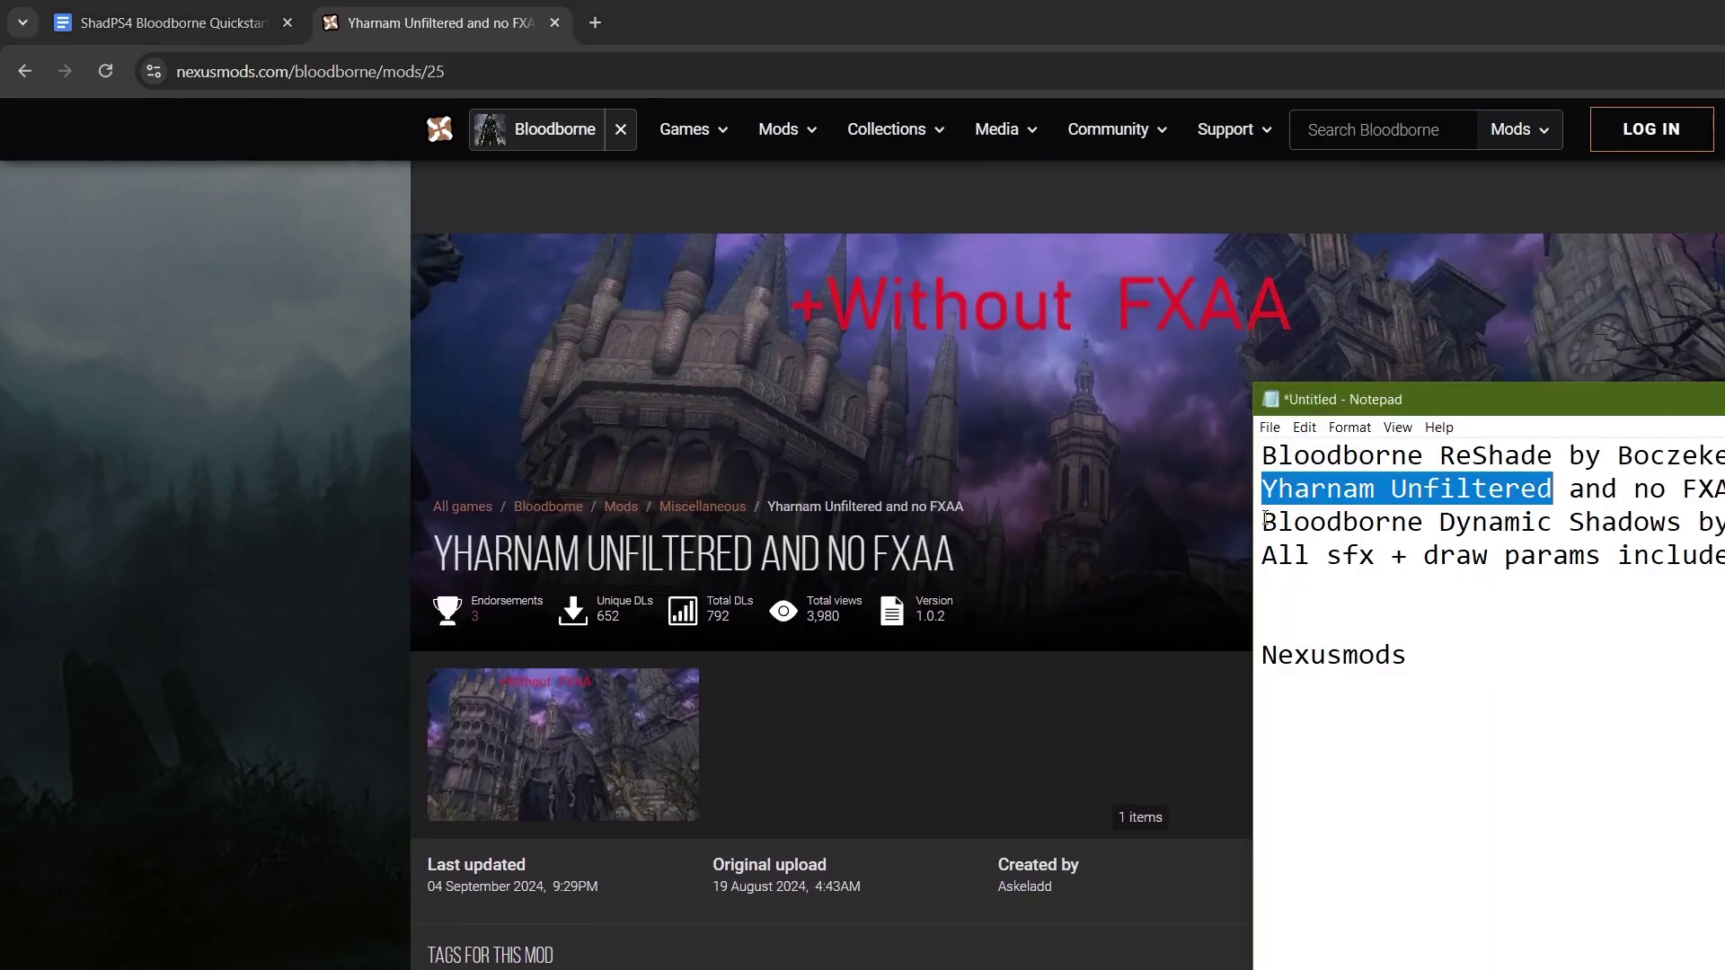
pyautogui.moveTo(1264, 521); pyautogui.dragTo(1676, 508)
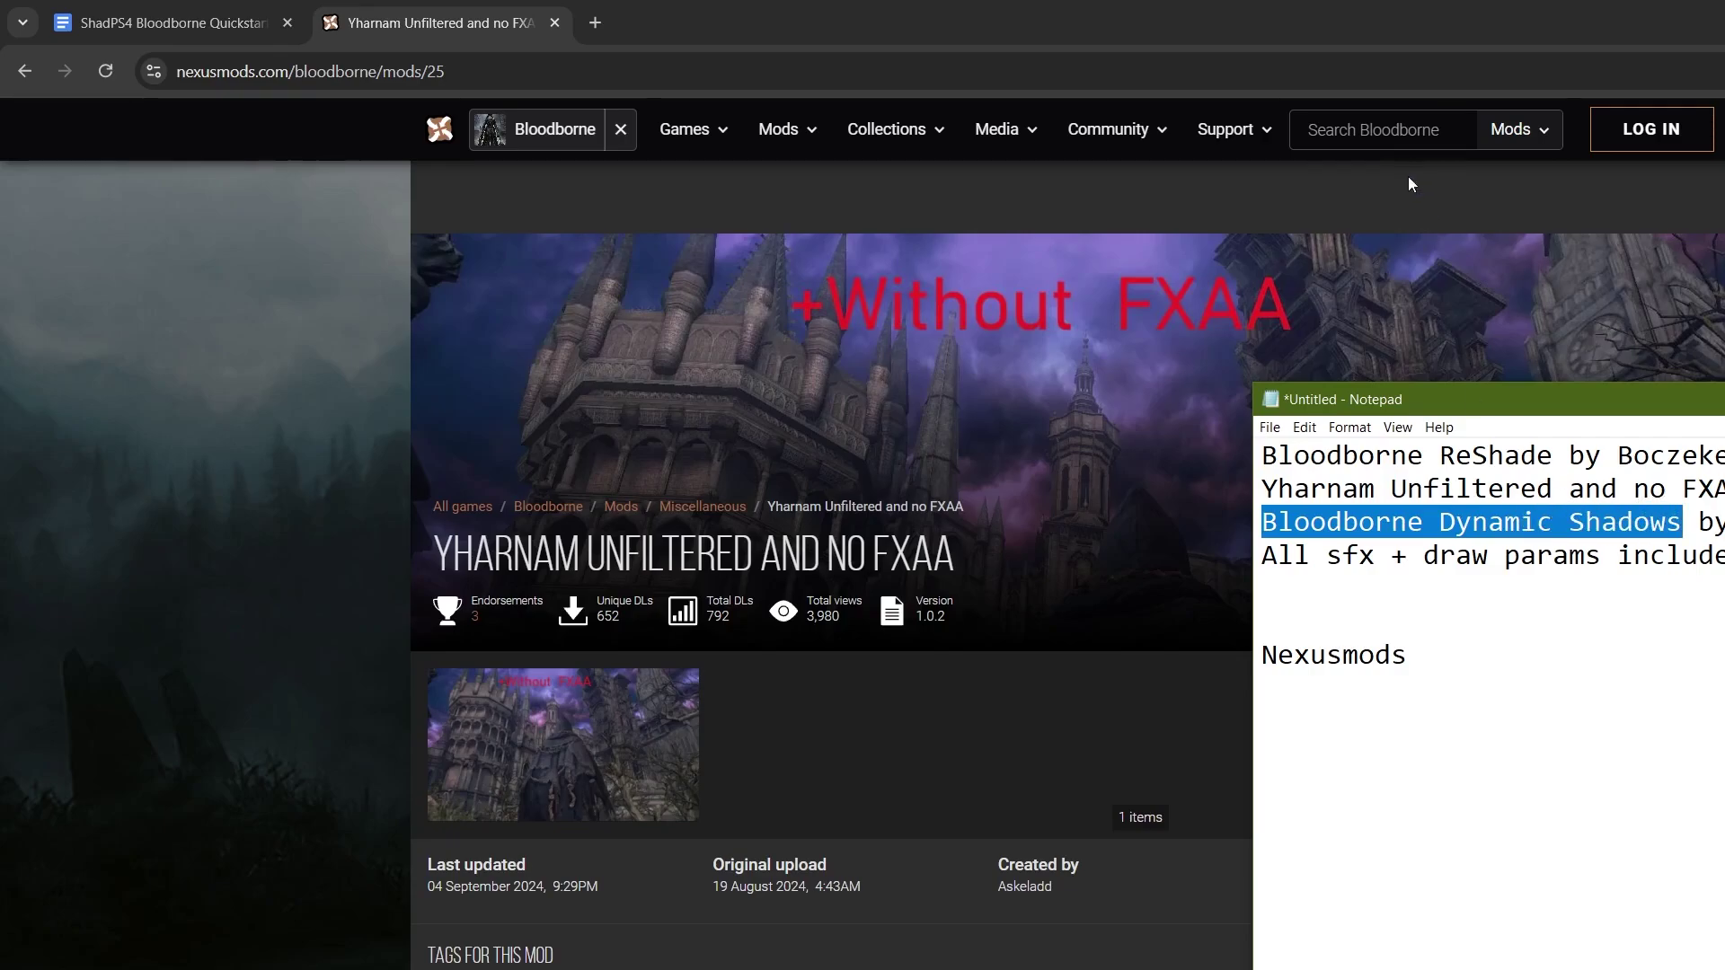
pyautogui.hotkey('ctrl', 'c')
pyautogui.click(1390, 128)
pyautogui.hotkey('ctrl', 'v')
# Shorten the mod search to just "Dynamic" and open "Dynamic Shadows Mod"
pyautogui.press('BackSpace')
pyautogui.press('BackSpace')
pyautogui.press('BackSpace')
pyautogui.press('BackSpace')
pyautogui.press('BackSpace')
pyautogui.press('BackSpace')
pyautogui.press('BackSpace')
pyautogui.press('BackSpace')
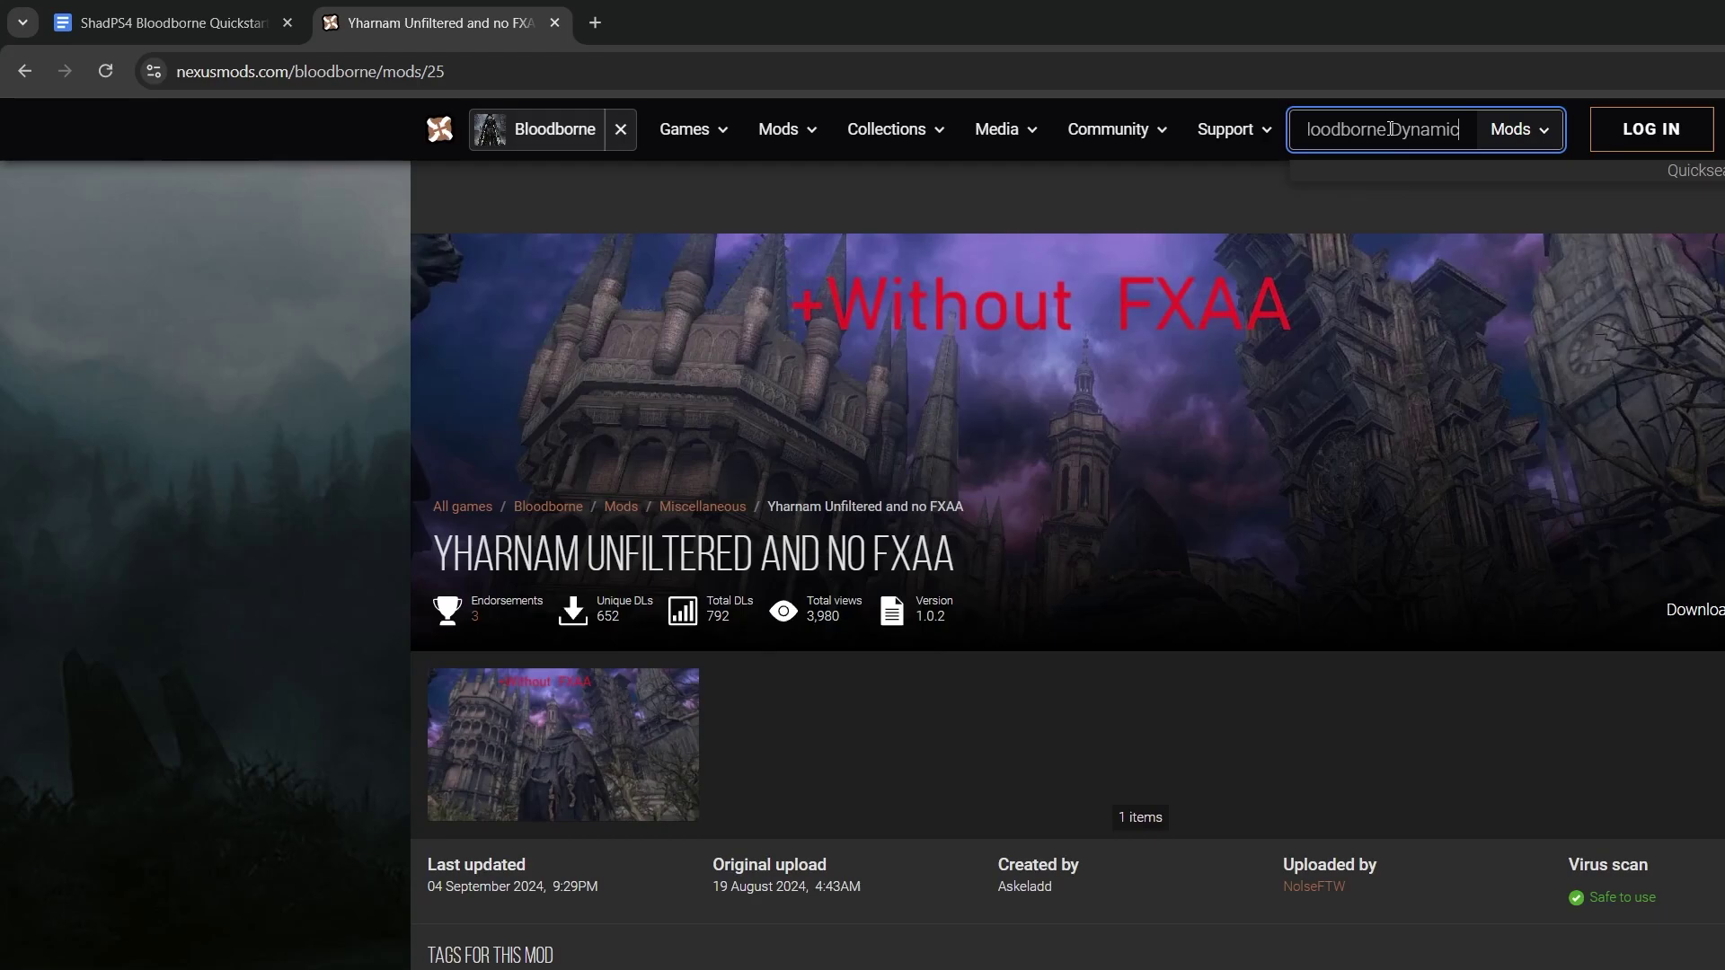
pyautogui.moveTo(1396, 137); pyautogui.dragTo(1164, 137)
pyautogui.press('BackSpace')
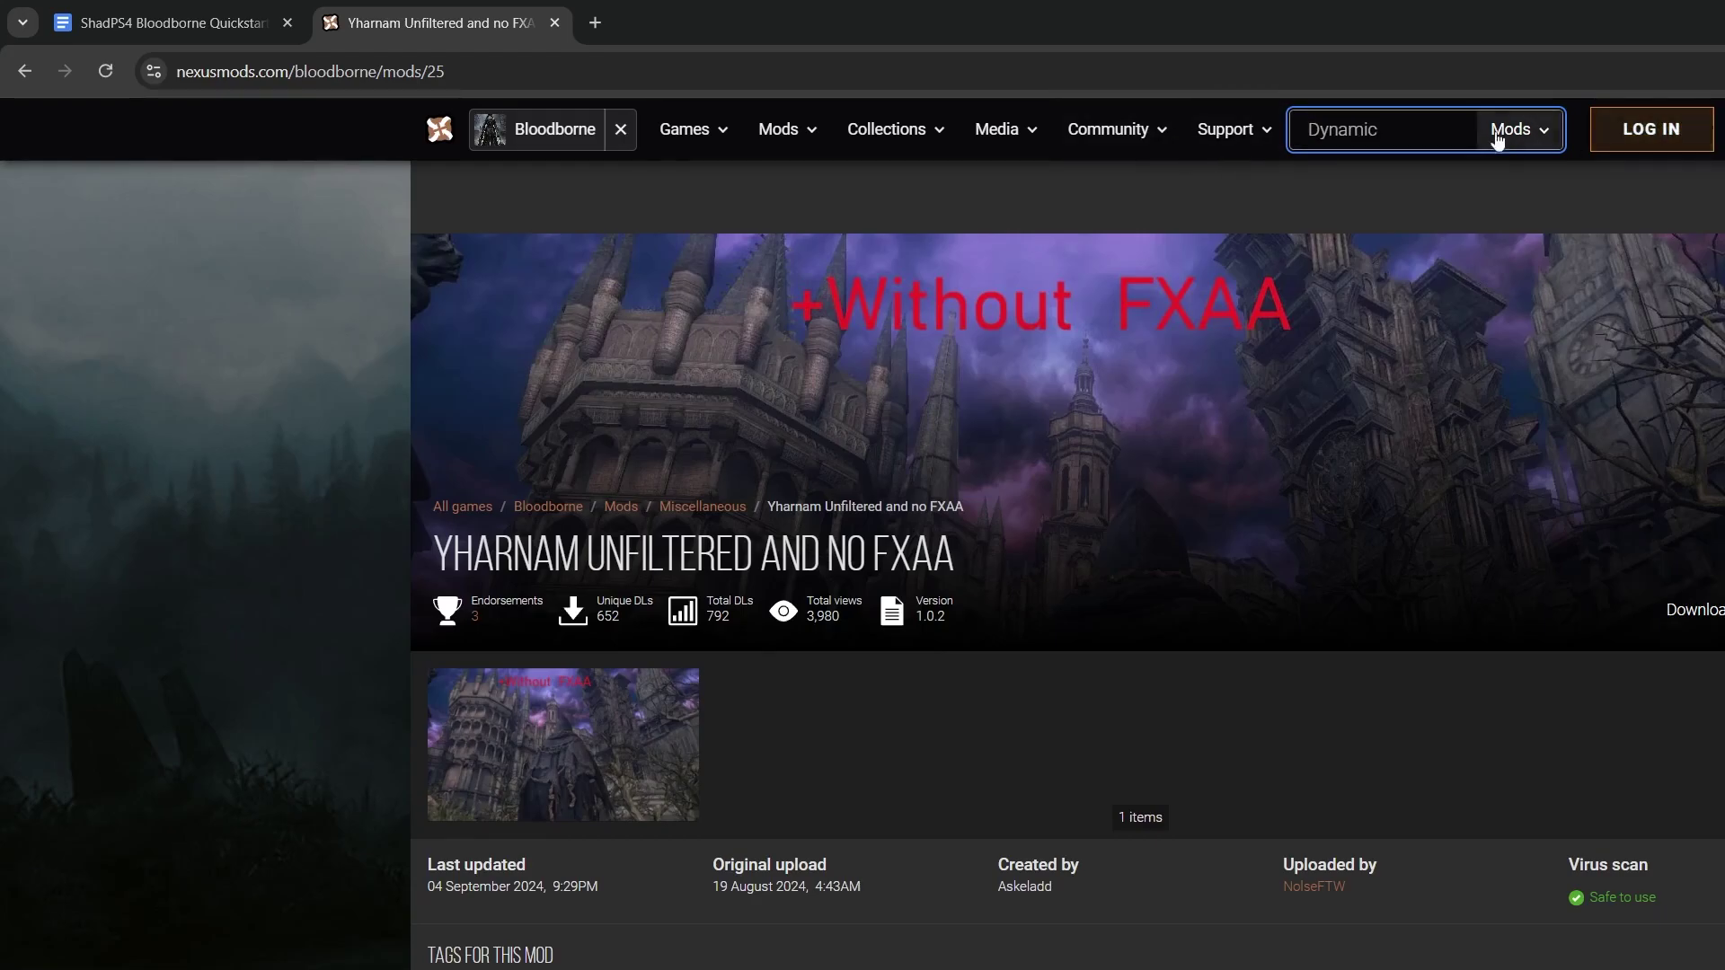
pyautogui.click(1444, 124)
pyautogui.click(1503, 243)
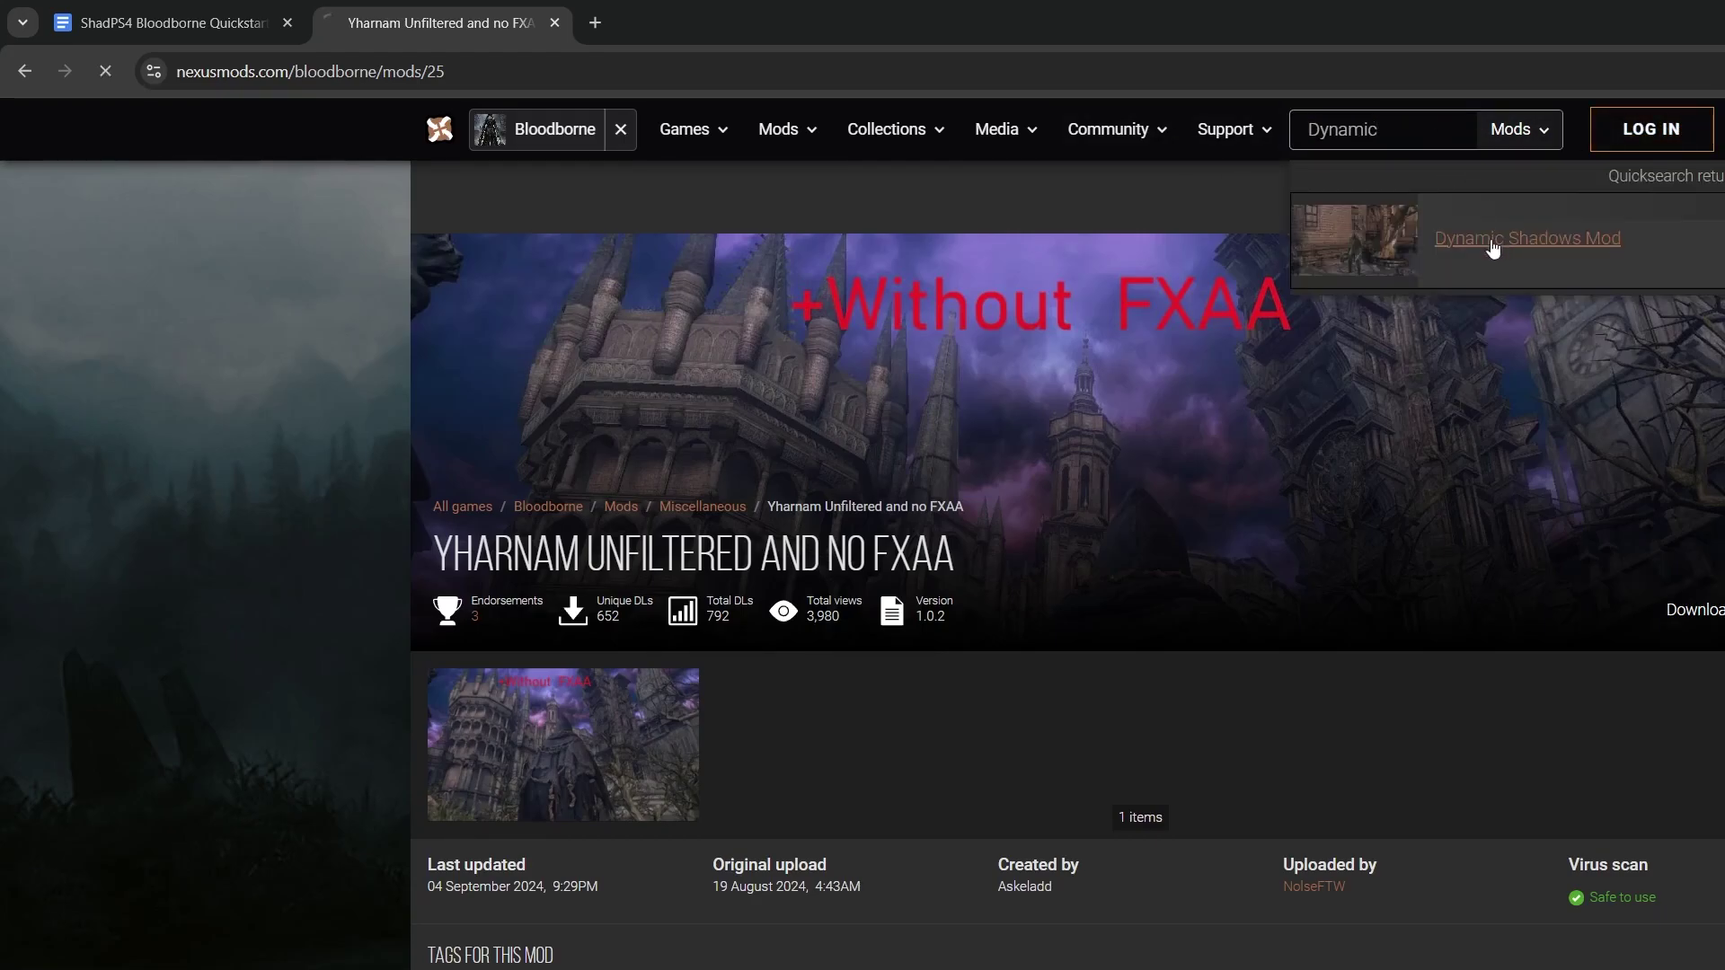
# Compare the Dynamic Shadows Mod page's title and details with its entry in the Notepad mod list
pyautogui.moveTo(441, 541); pyautogui.dragTo(828, 545)
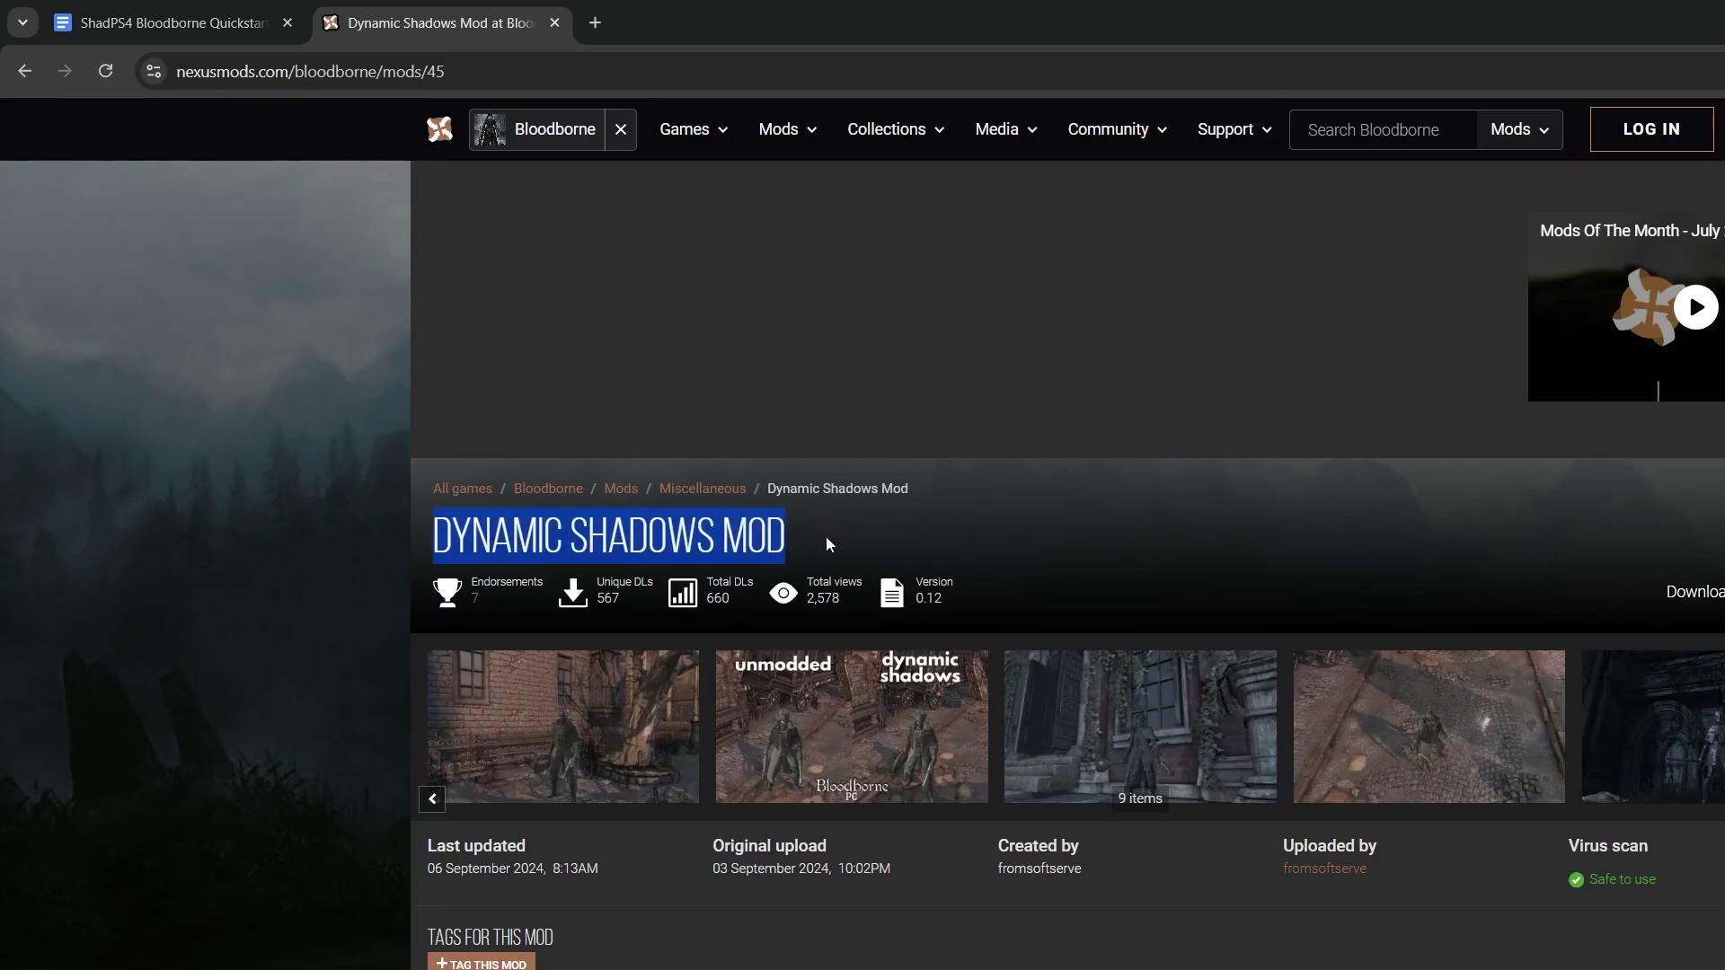
pyautogui.hotkey('alt', 'Tab')
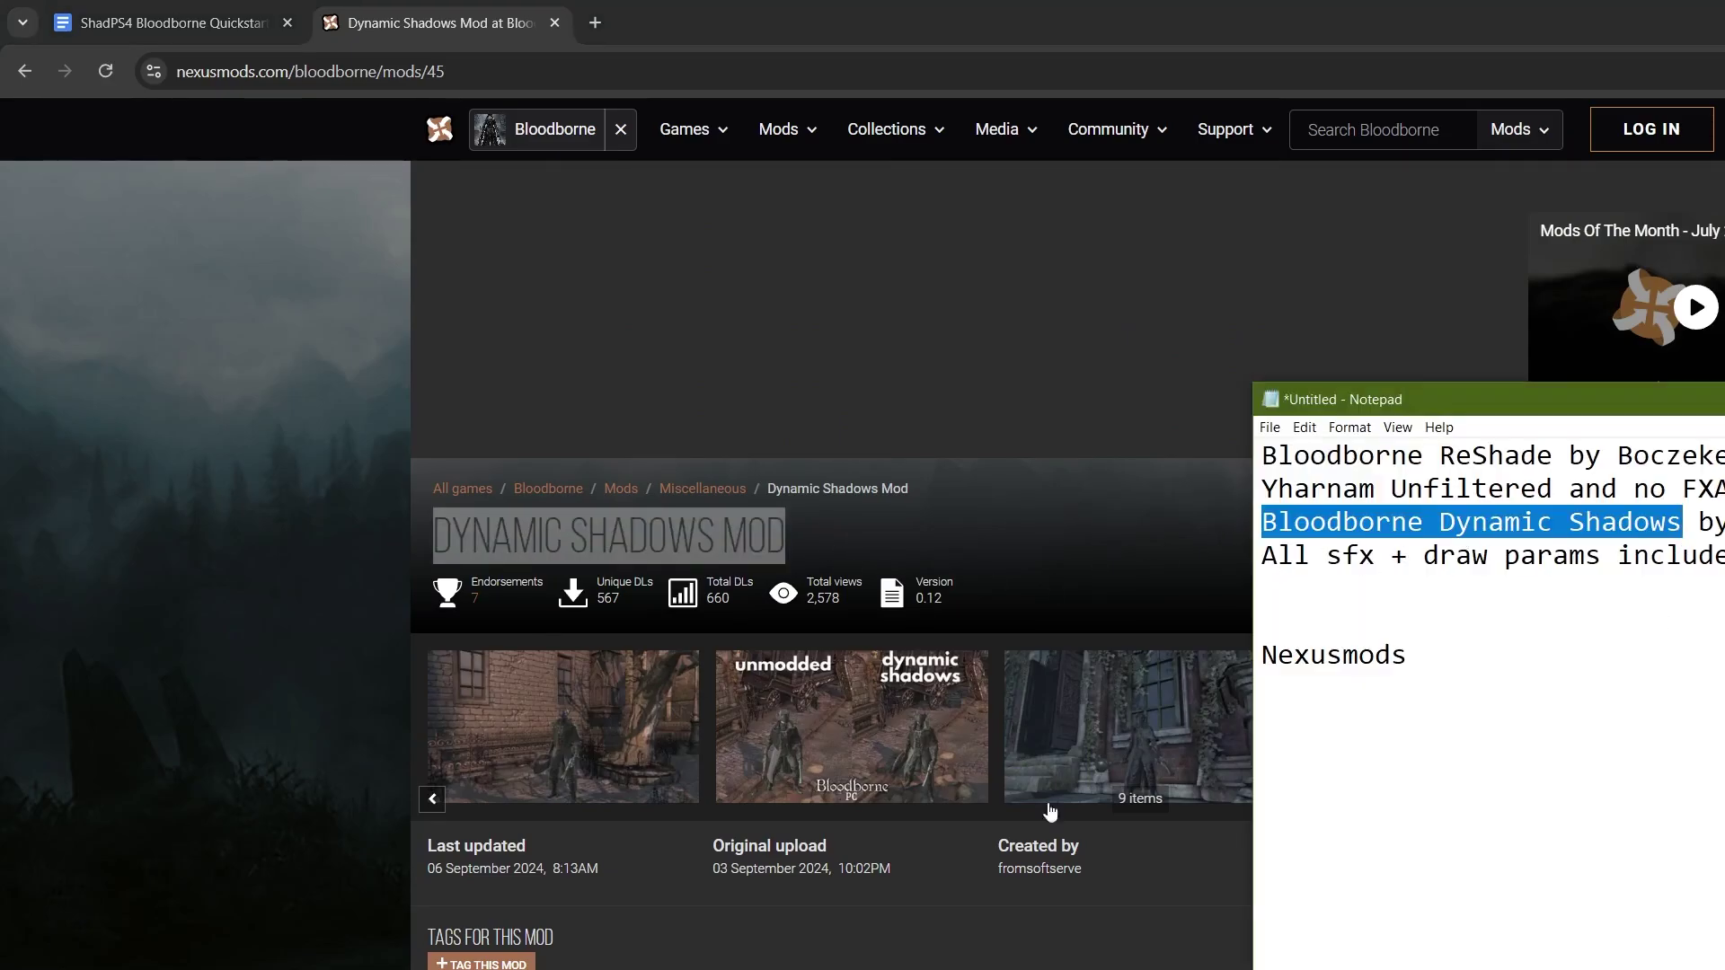
pyautogui.scroll(-3, 1051, 812)
pyautogui.hotkey('alt', 'Tab')
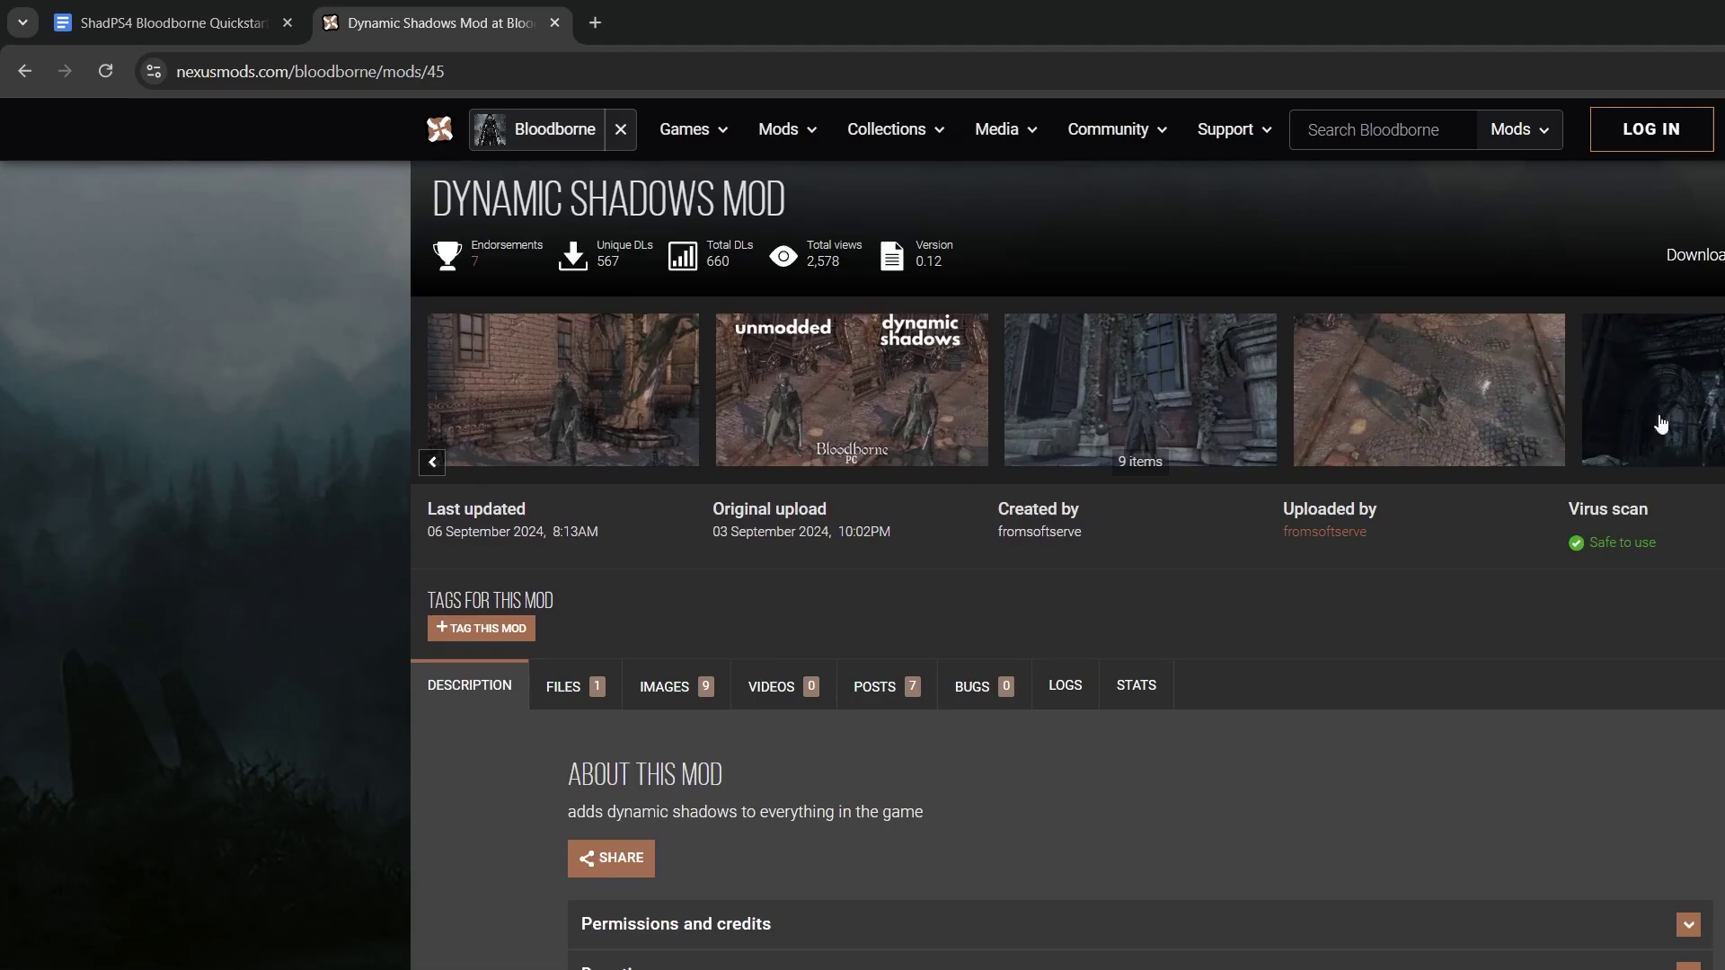
# Open the Dynamic Shadows Mod uploader's profile and look through their published Bloodborne mods
pyautogui.click(1331, 538)
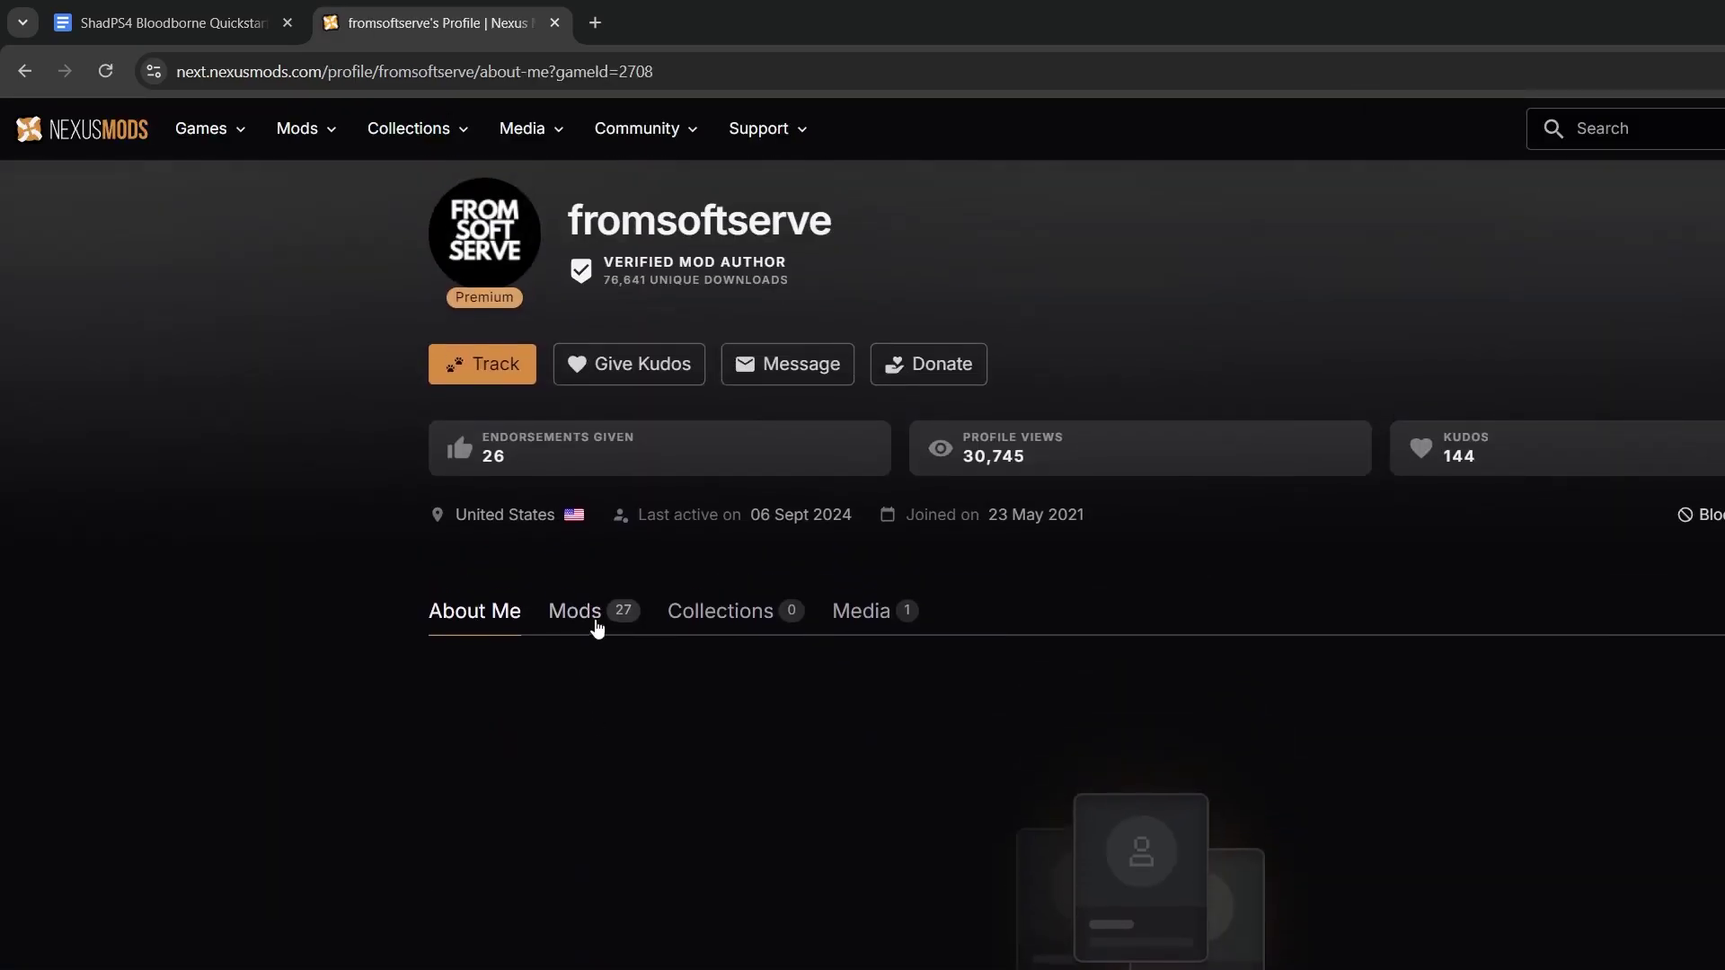
pyautogui.click(598, 629)
pyautogui.scroll(-3, 575, 670)
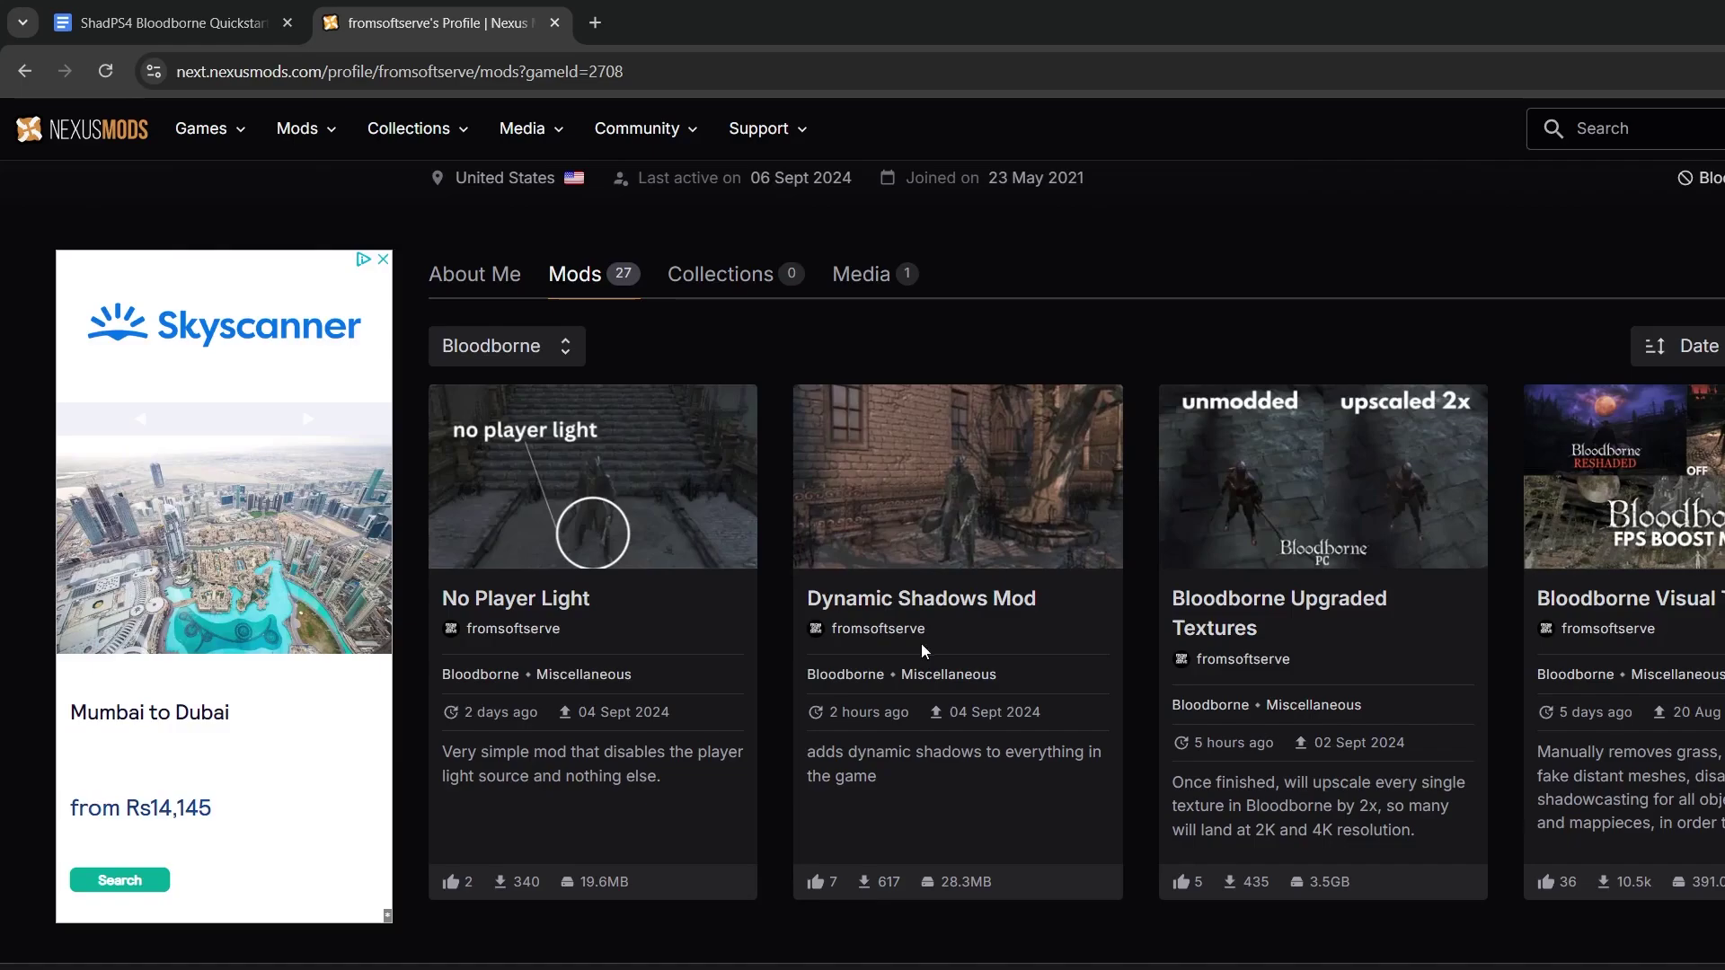
pyautogui.scroll(-5, 989, 701)
pyautogui.scroll(10, 1033, 743)
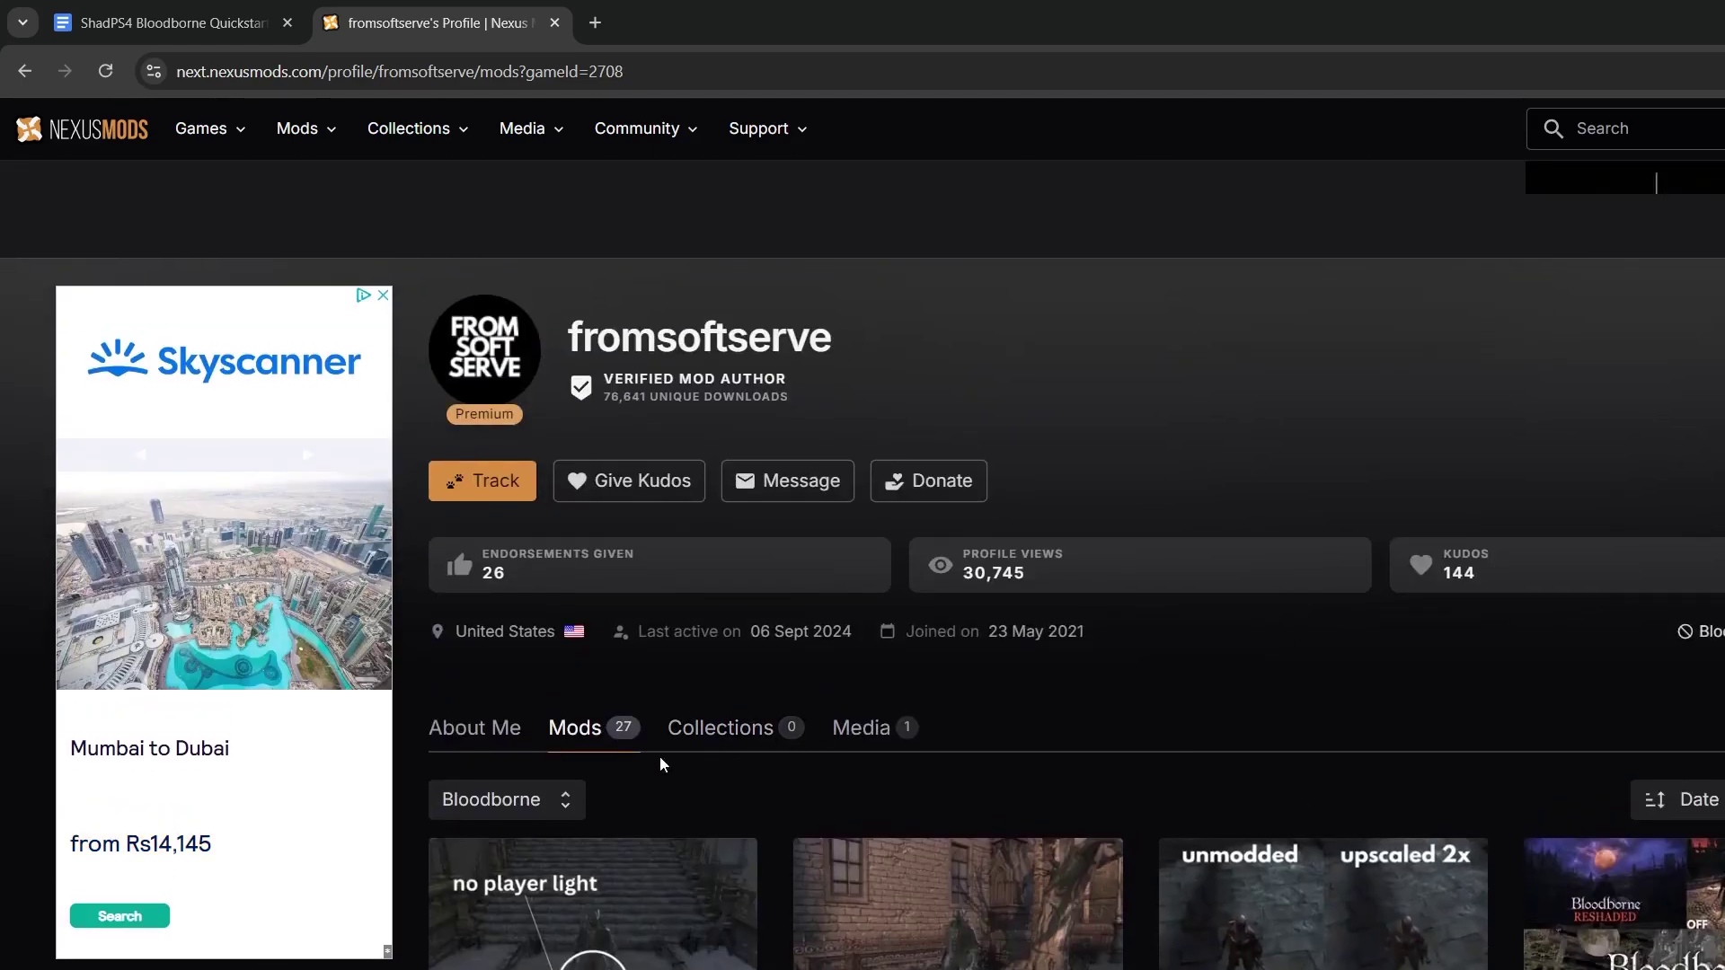
pyautogui.scroll(-7, 780, 750)
pyautogui.scroll(-3, 911, 785)
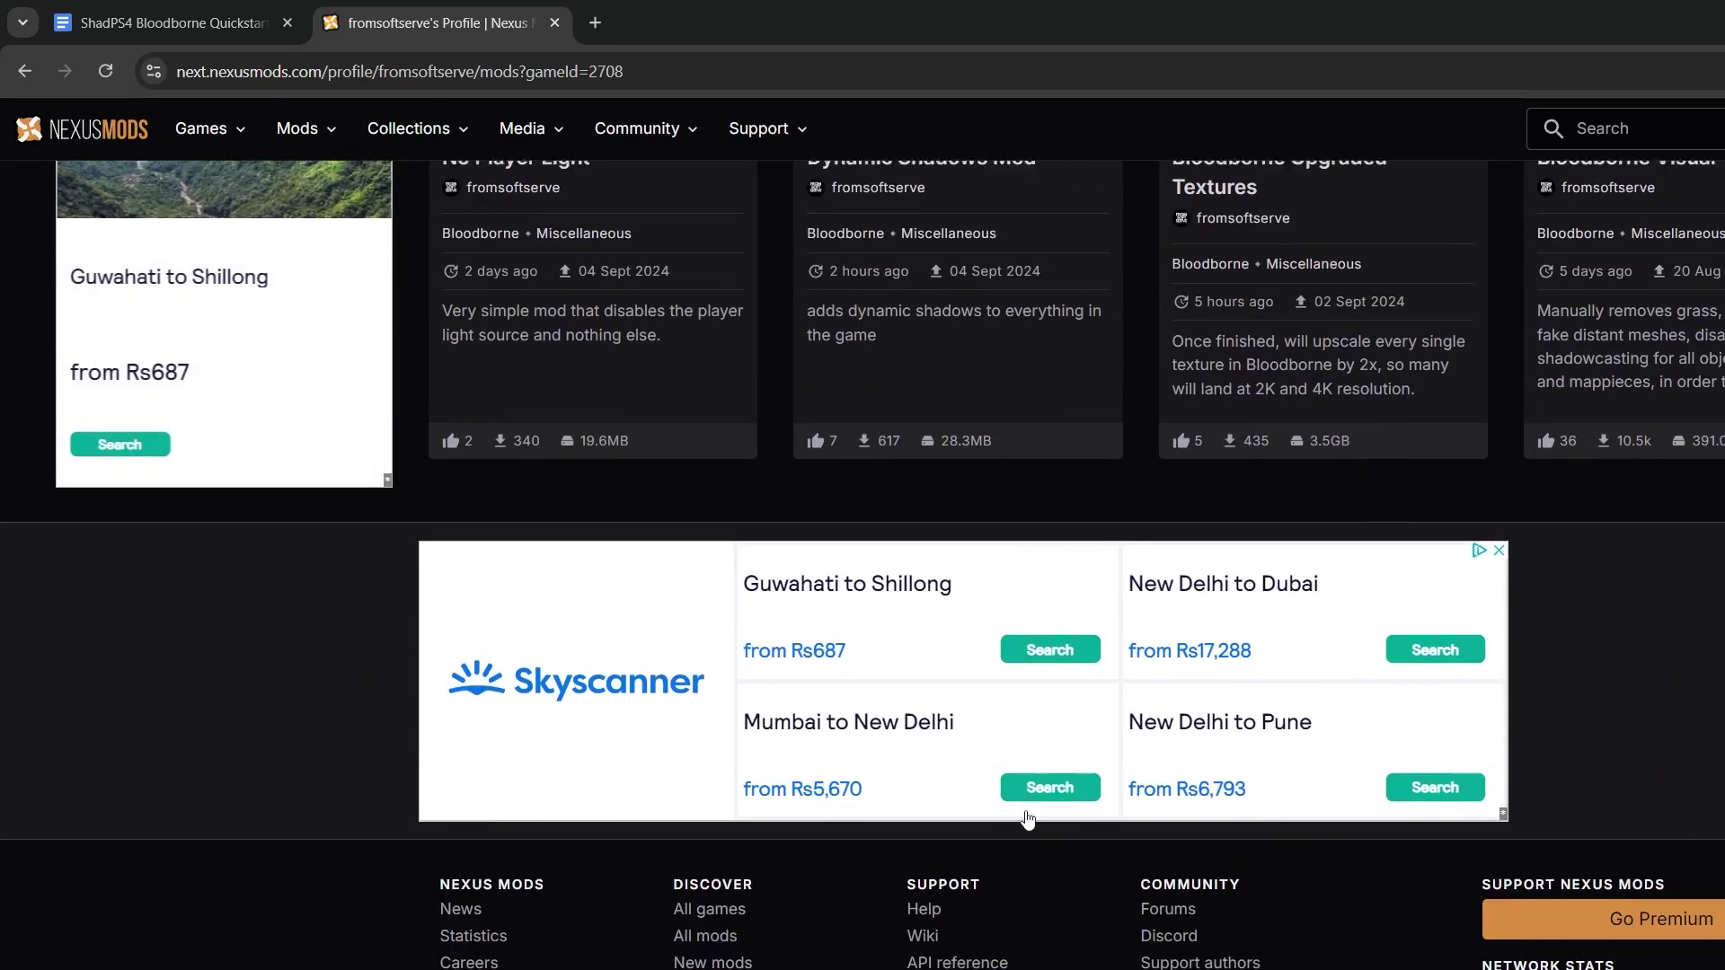
pyautogui.scroll(5, 1028, 817)
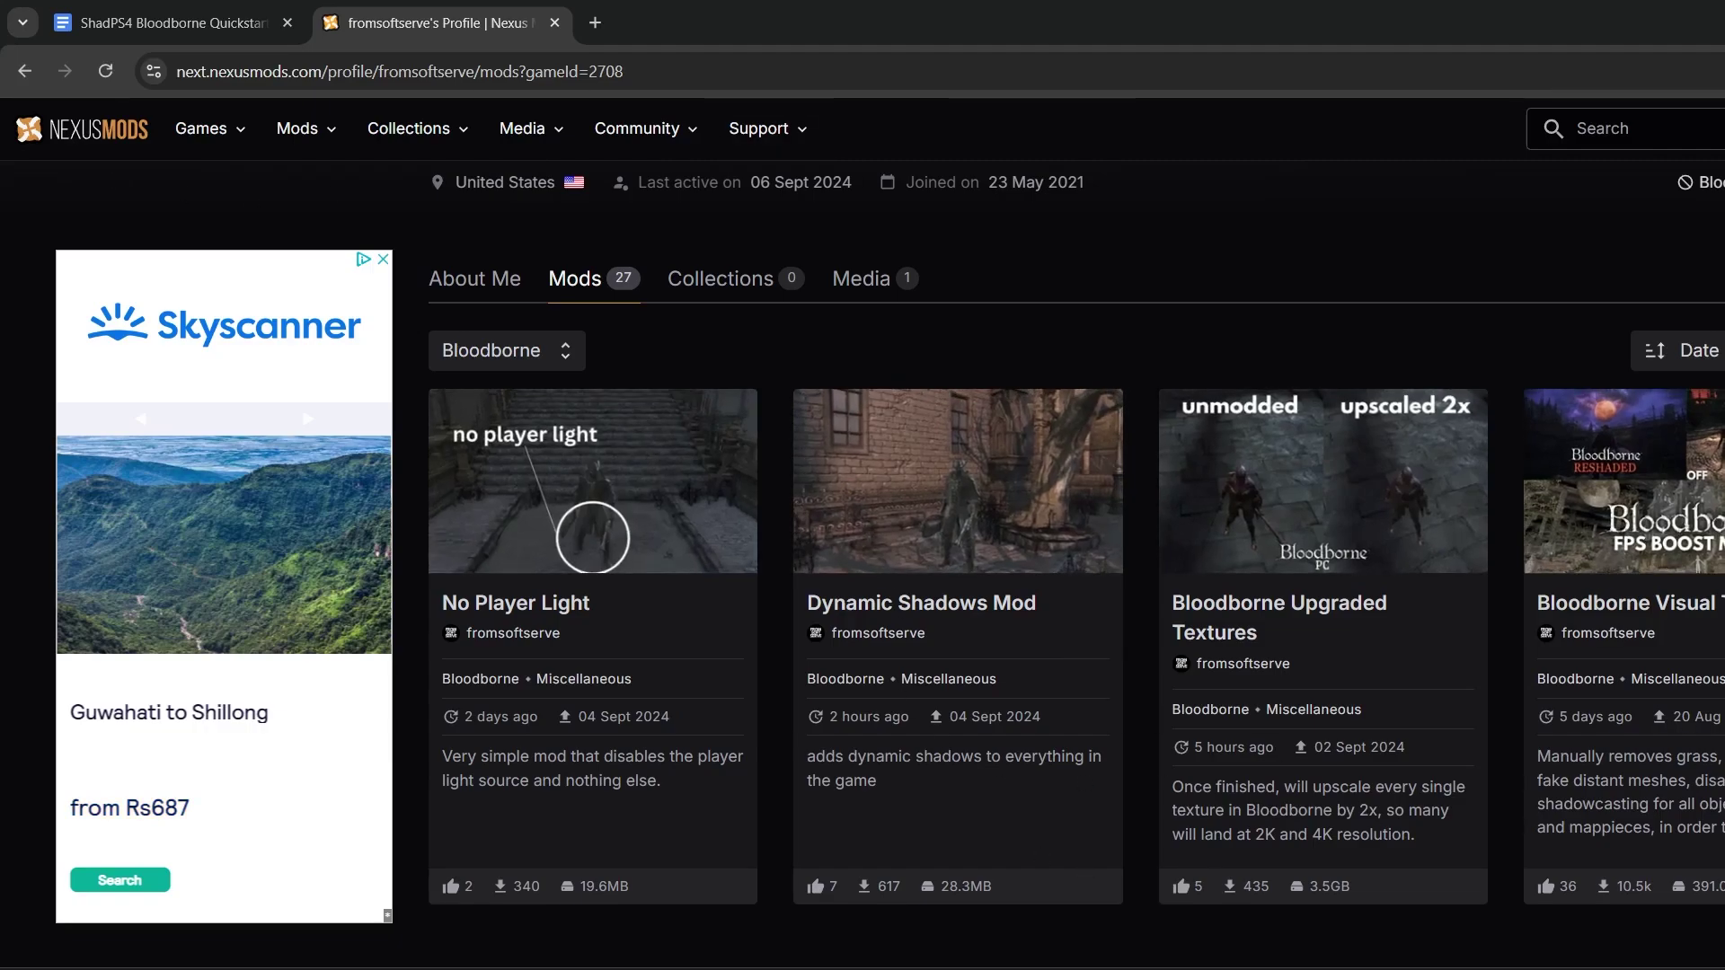
# In File Explorer, open the CUSA03173 folder from ps4 bloodborne in a new window and arrange both windows side by side
pyautogui.hotkey('alt', 'Tab')
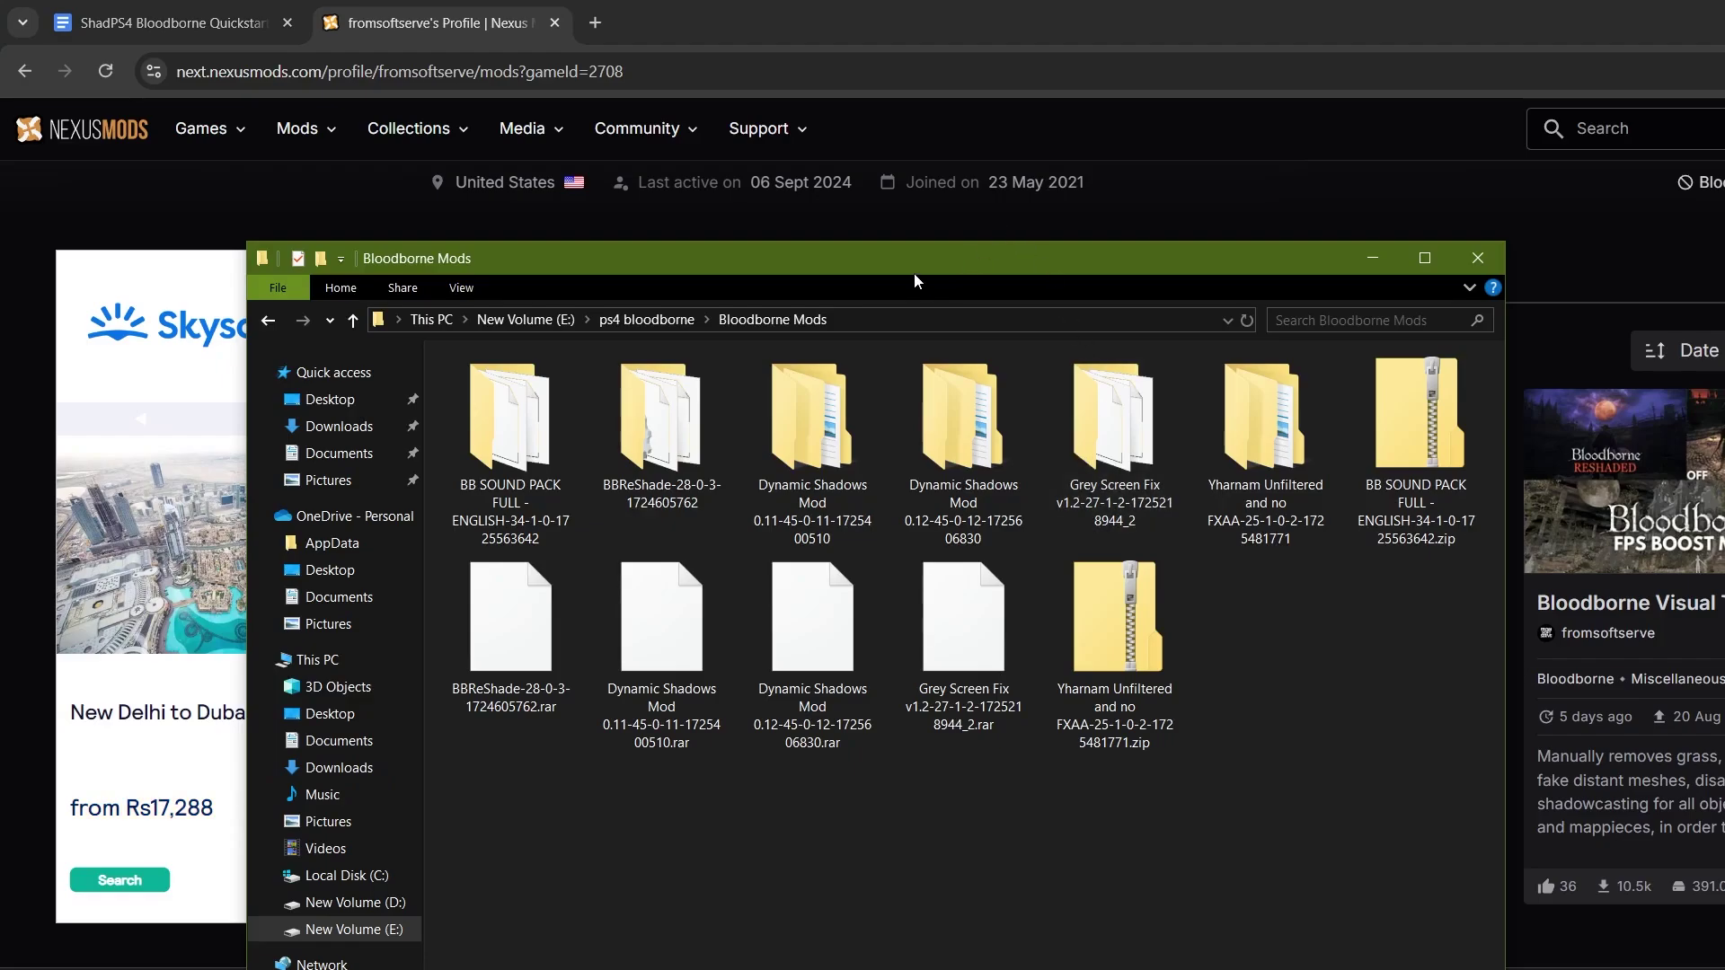
pyautogui.click(275, 321)
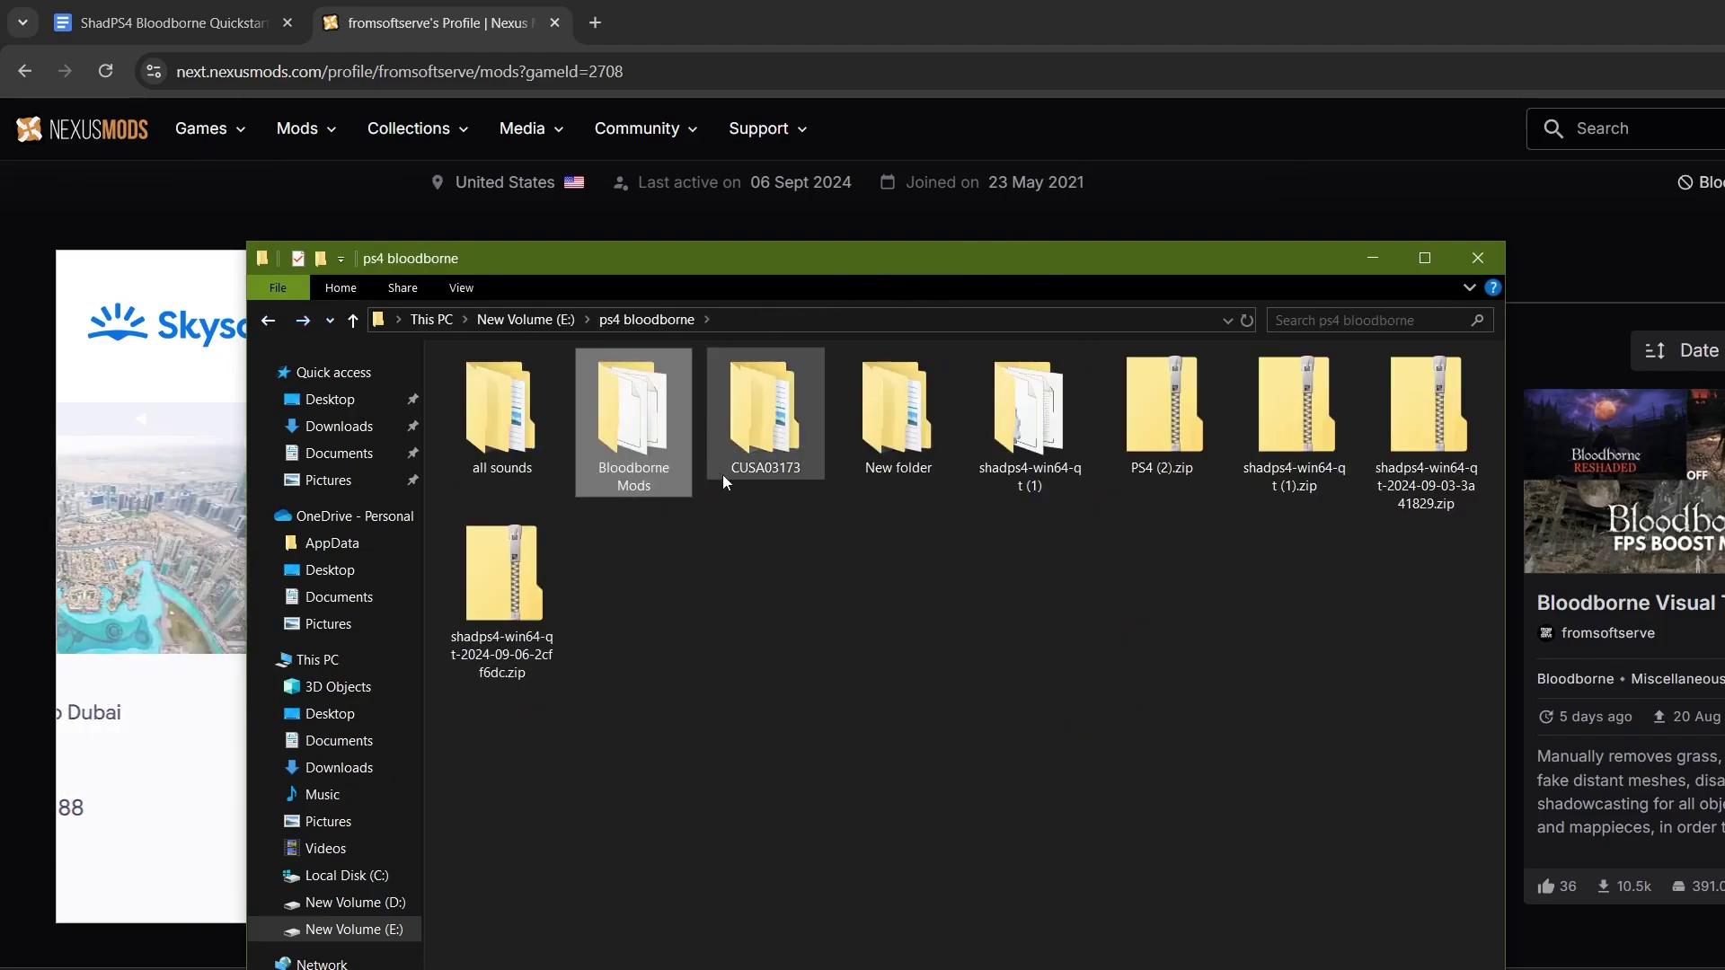
pyautogui.rightClick(770, 476)
pyautogui.click(850, 484)
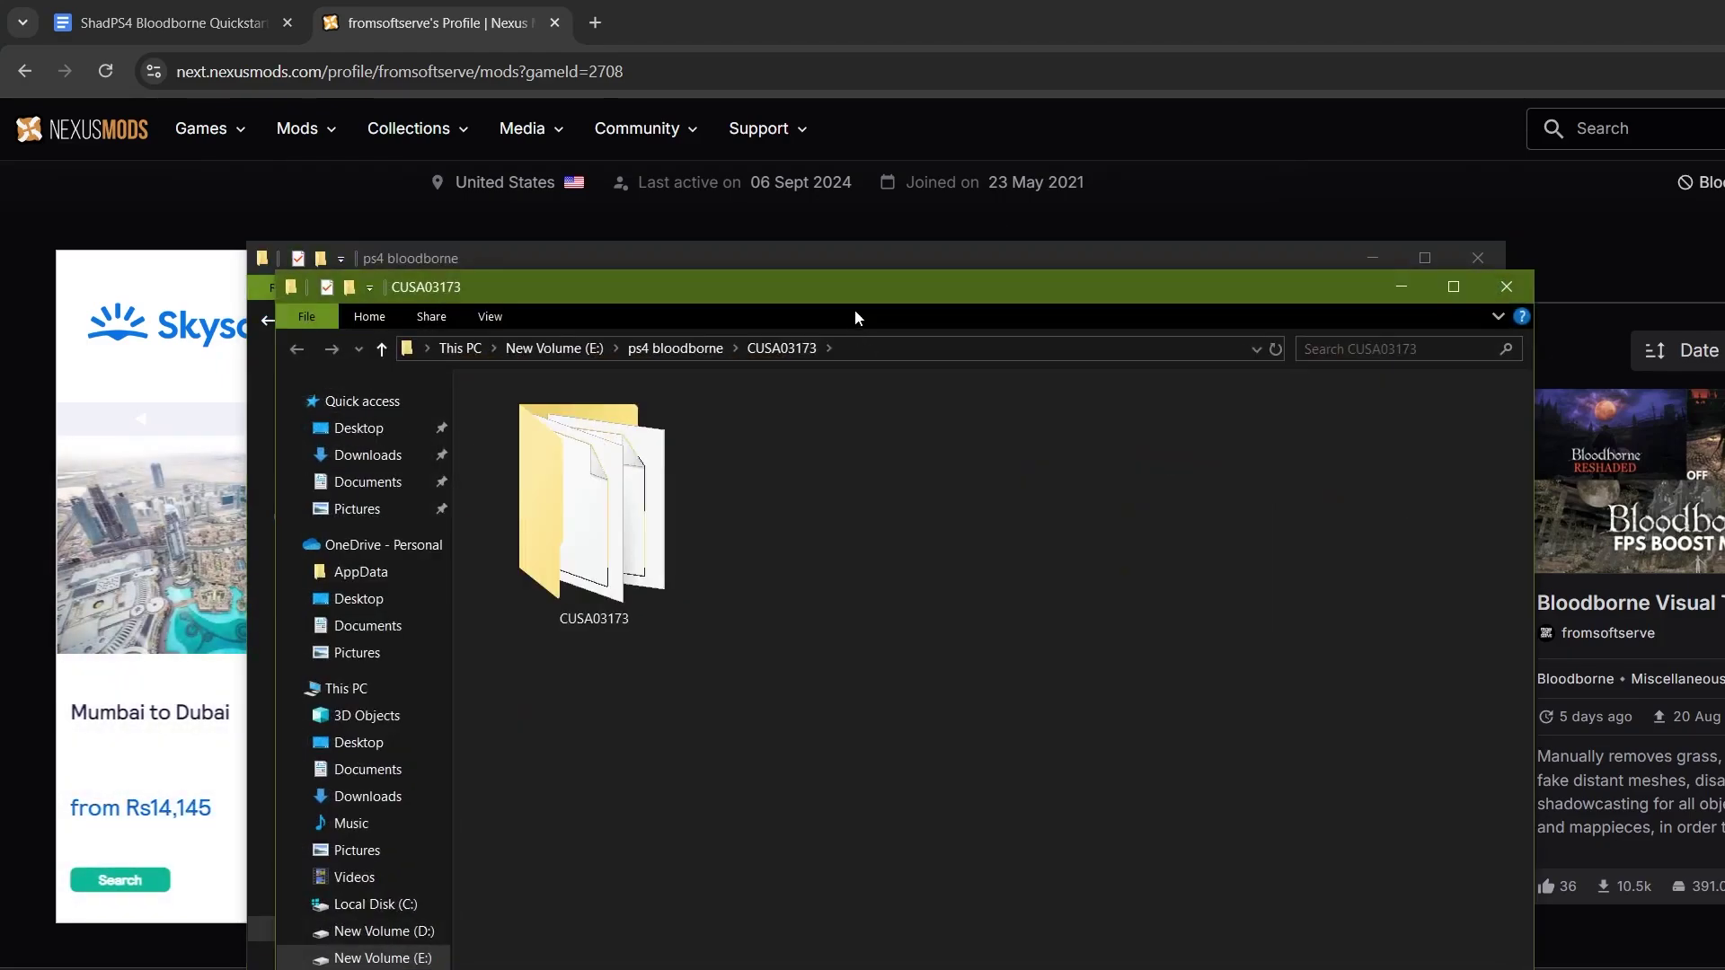
pyautogui.moveTo(854, 289); pyautogui.dragTo(1724, 440)
pyautogui.click(369, 419)
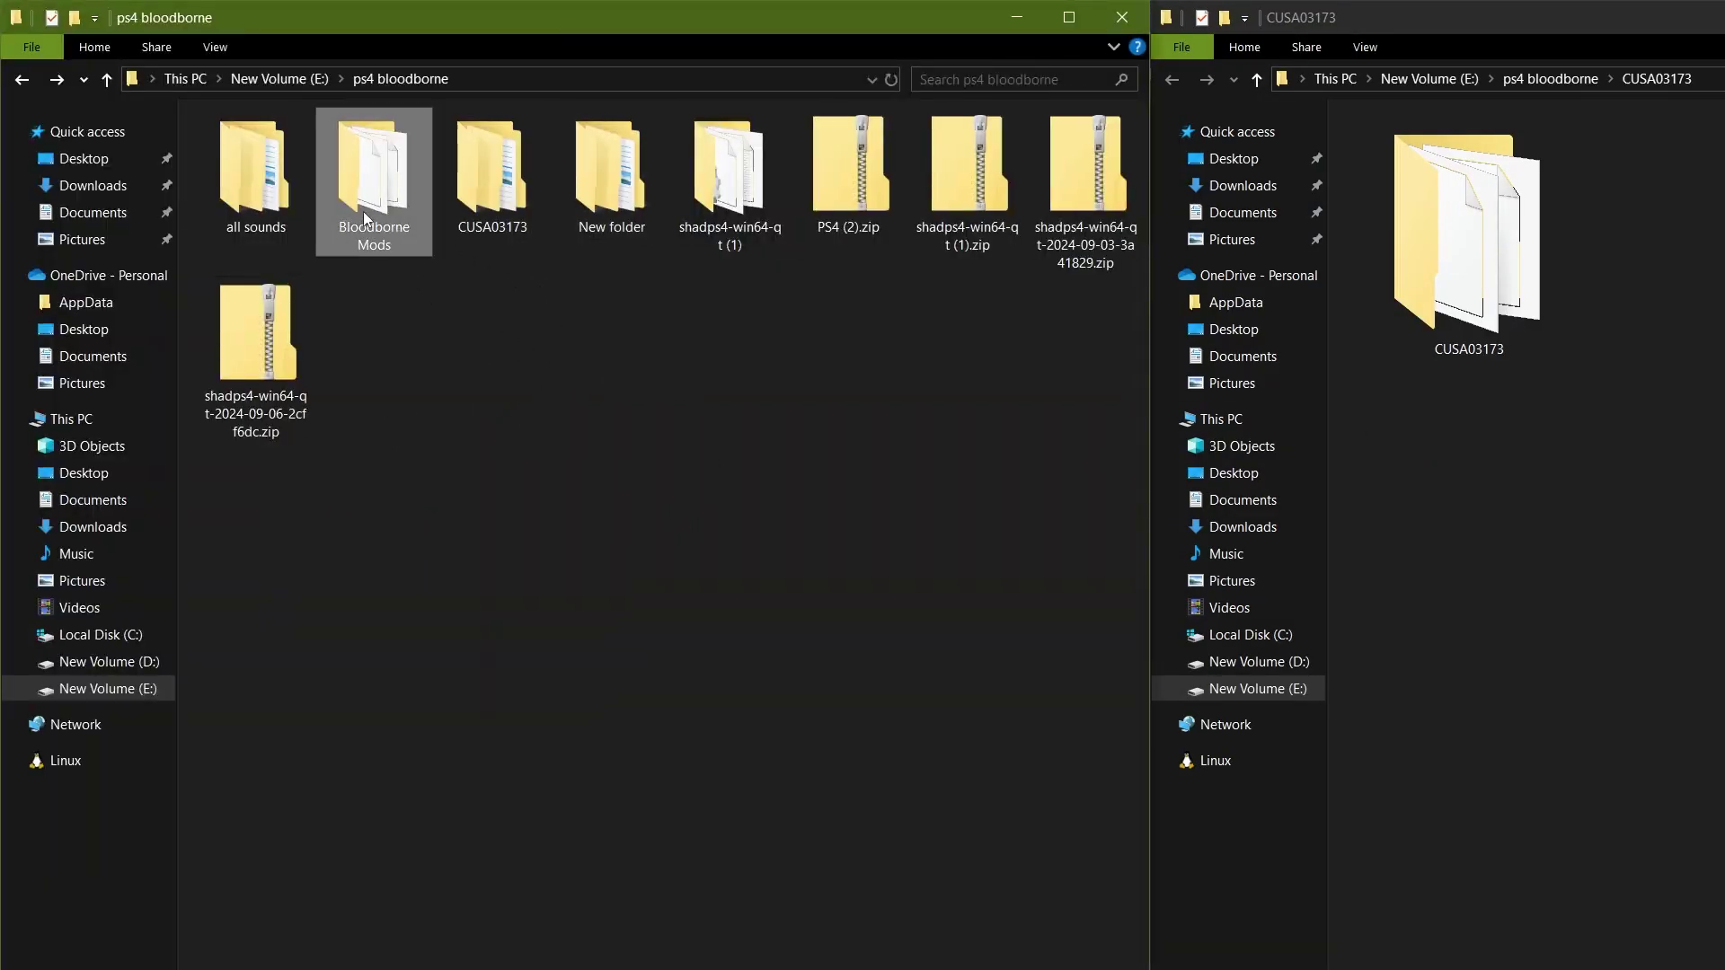
# Open the Bloodborne Mods folder in one window and the inner CUSA03173 folder's dvdroot_ps4 in the other
pyautogui.doubleClick(374, 175)
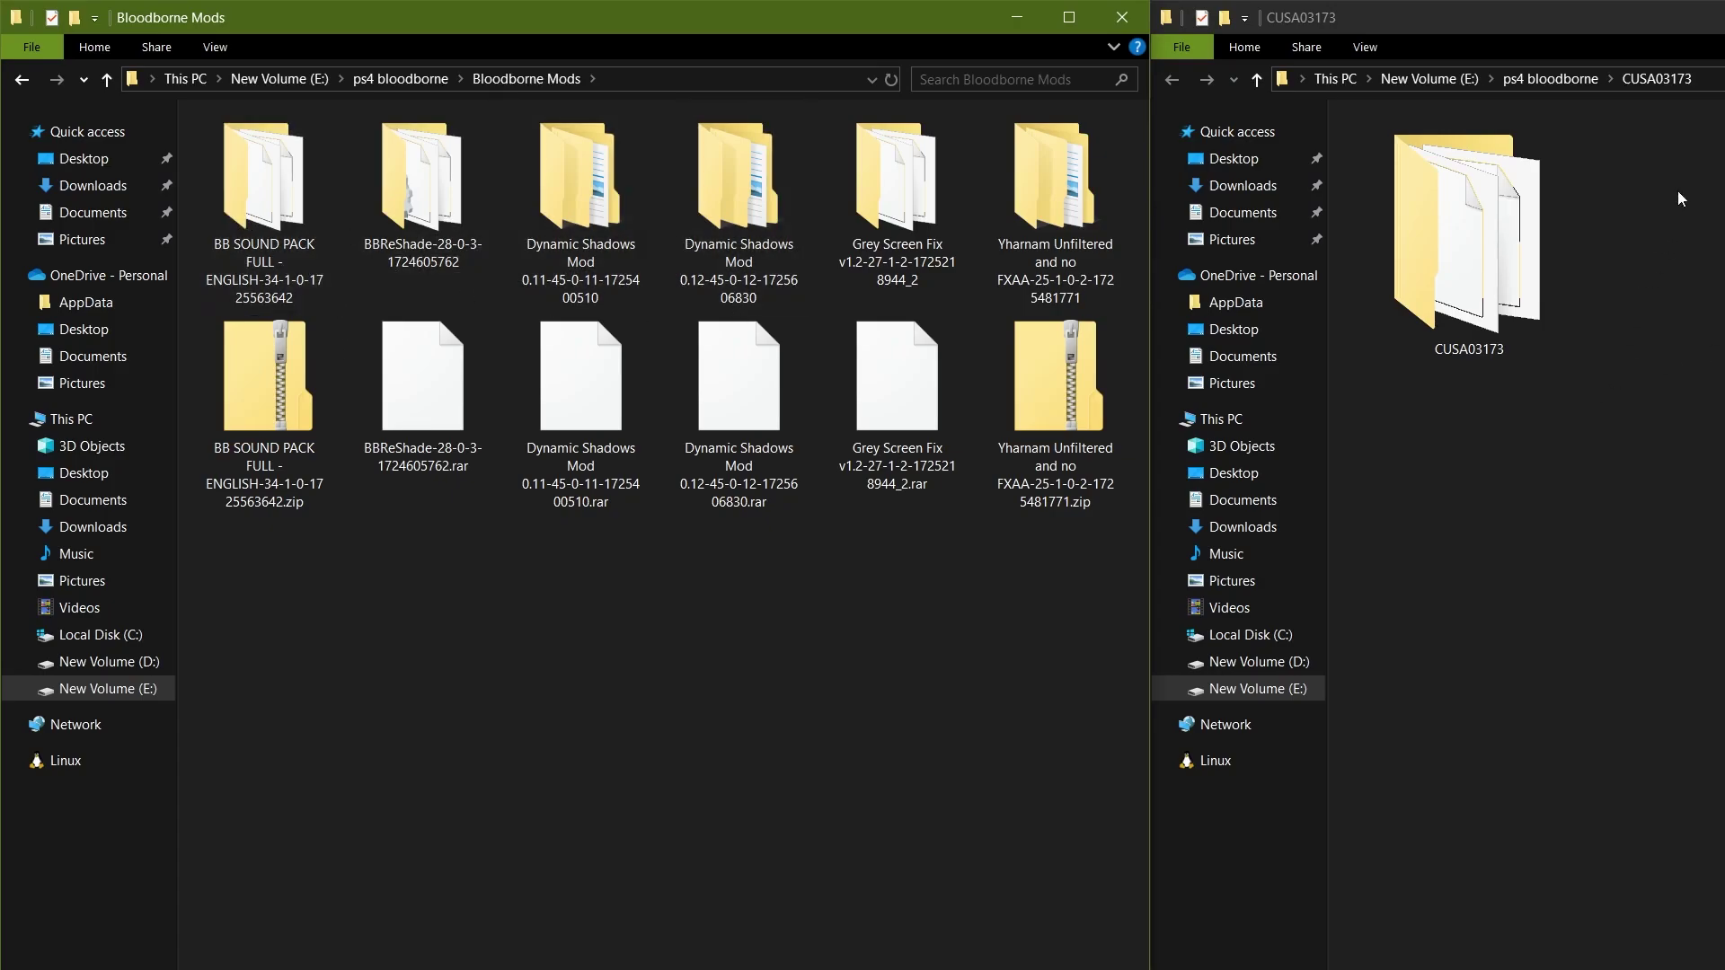
pyautogui.doubleClick(1571, 267)
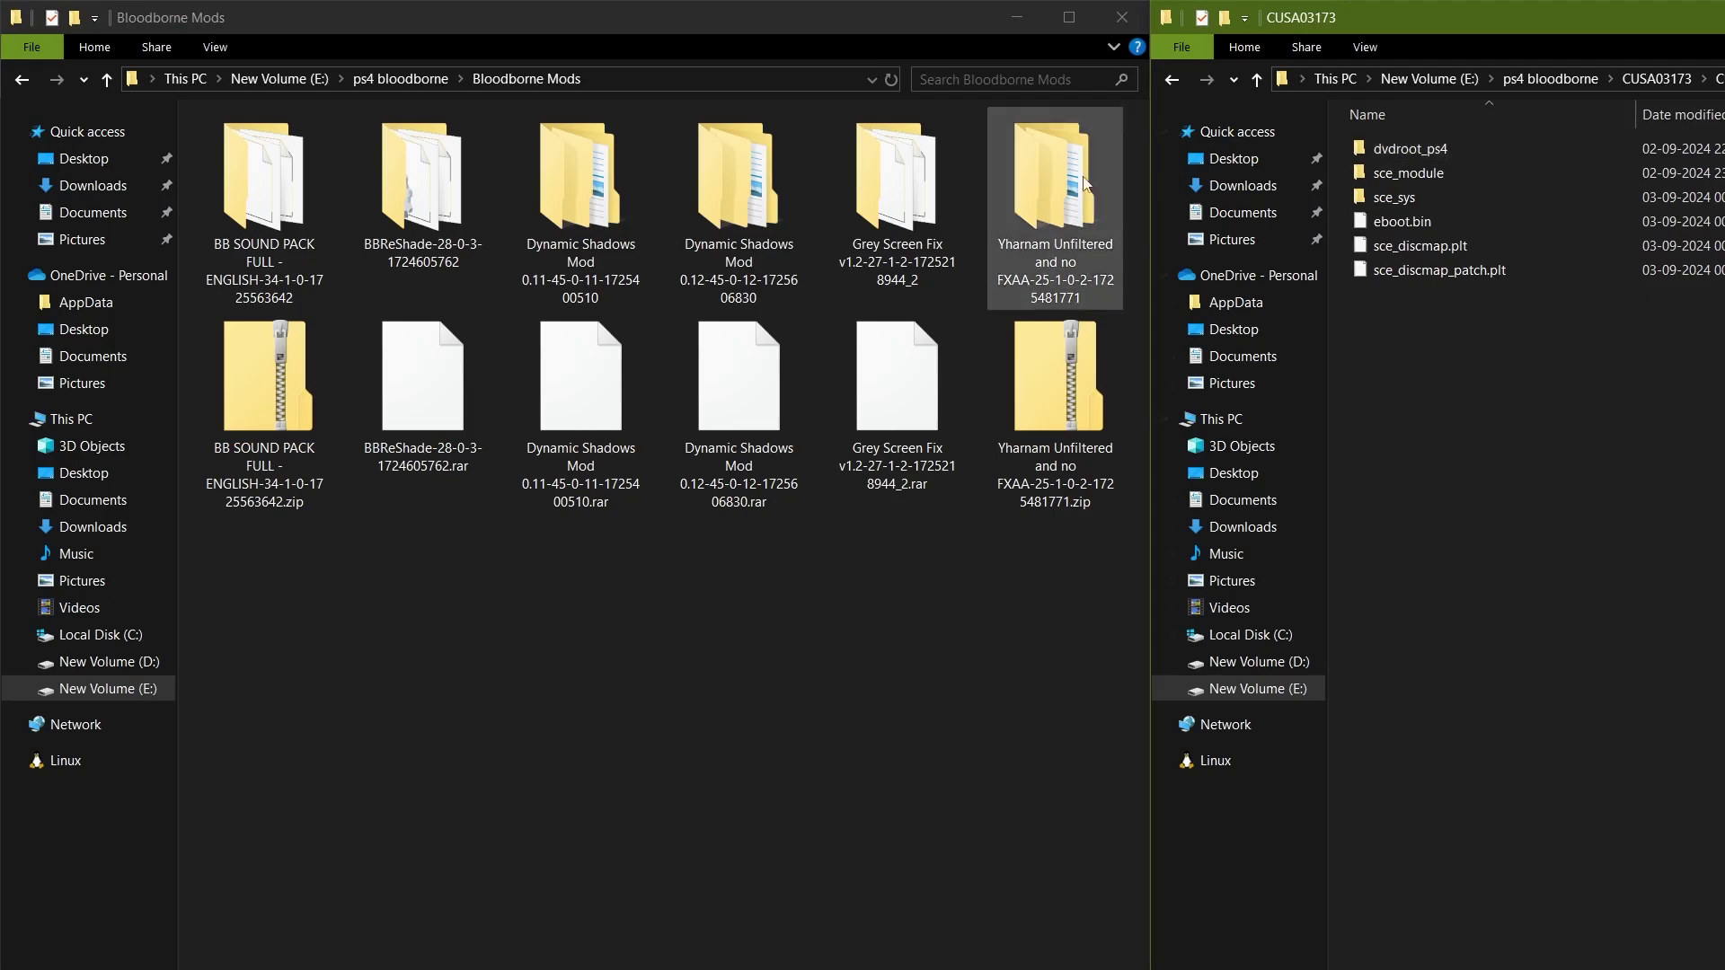
pyautogui.doubleClick(1407, 150)
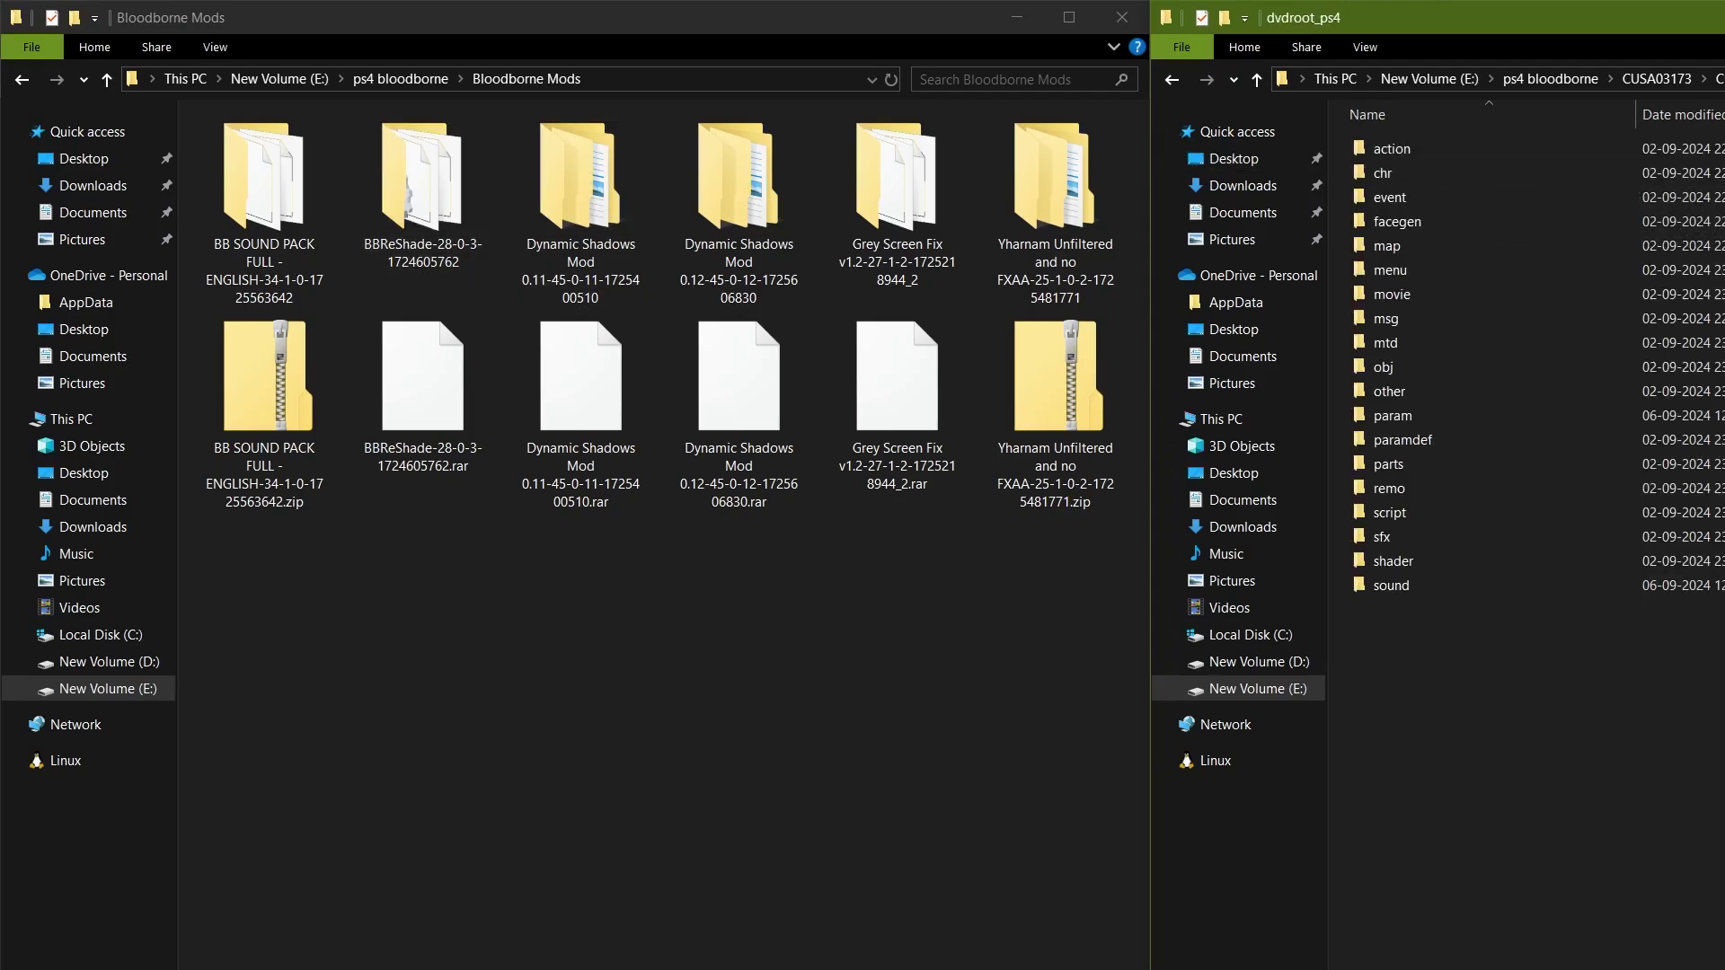
# Examine the contents of the extracted BB SOUND PACK FULL folder and locate its zip archive in Bloodborne Mods
pyautogui.click(266, 246)
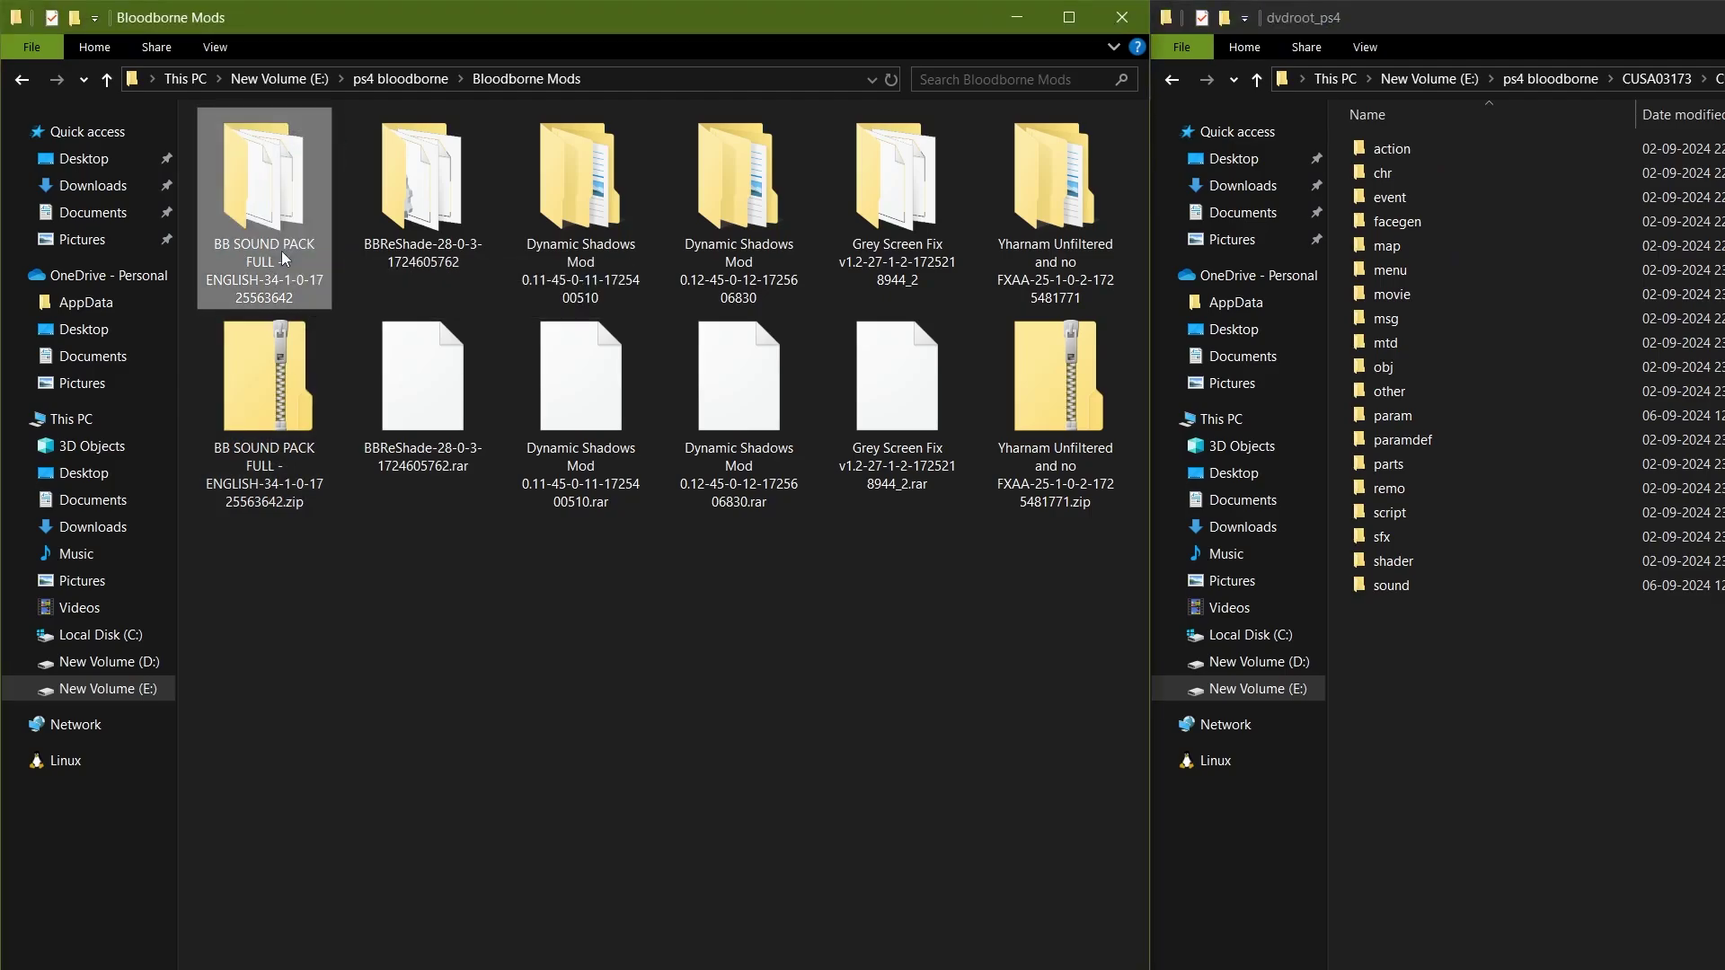
pyautogui.doubleClick(282, 245)
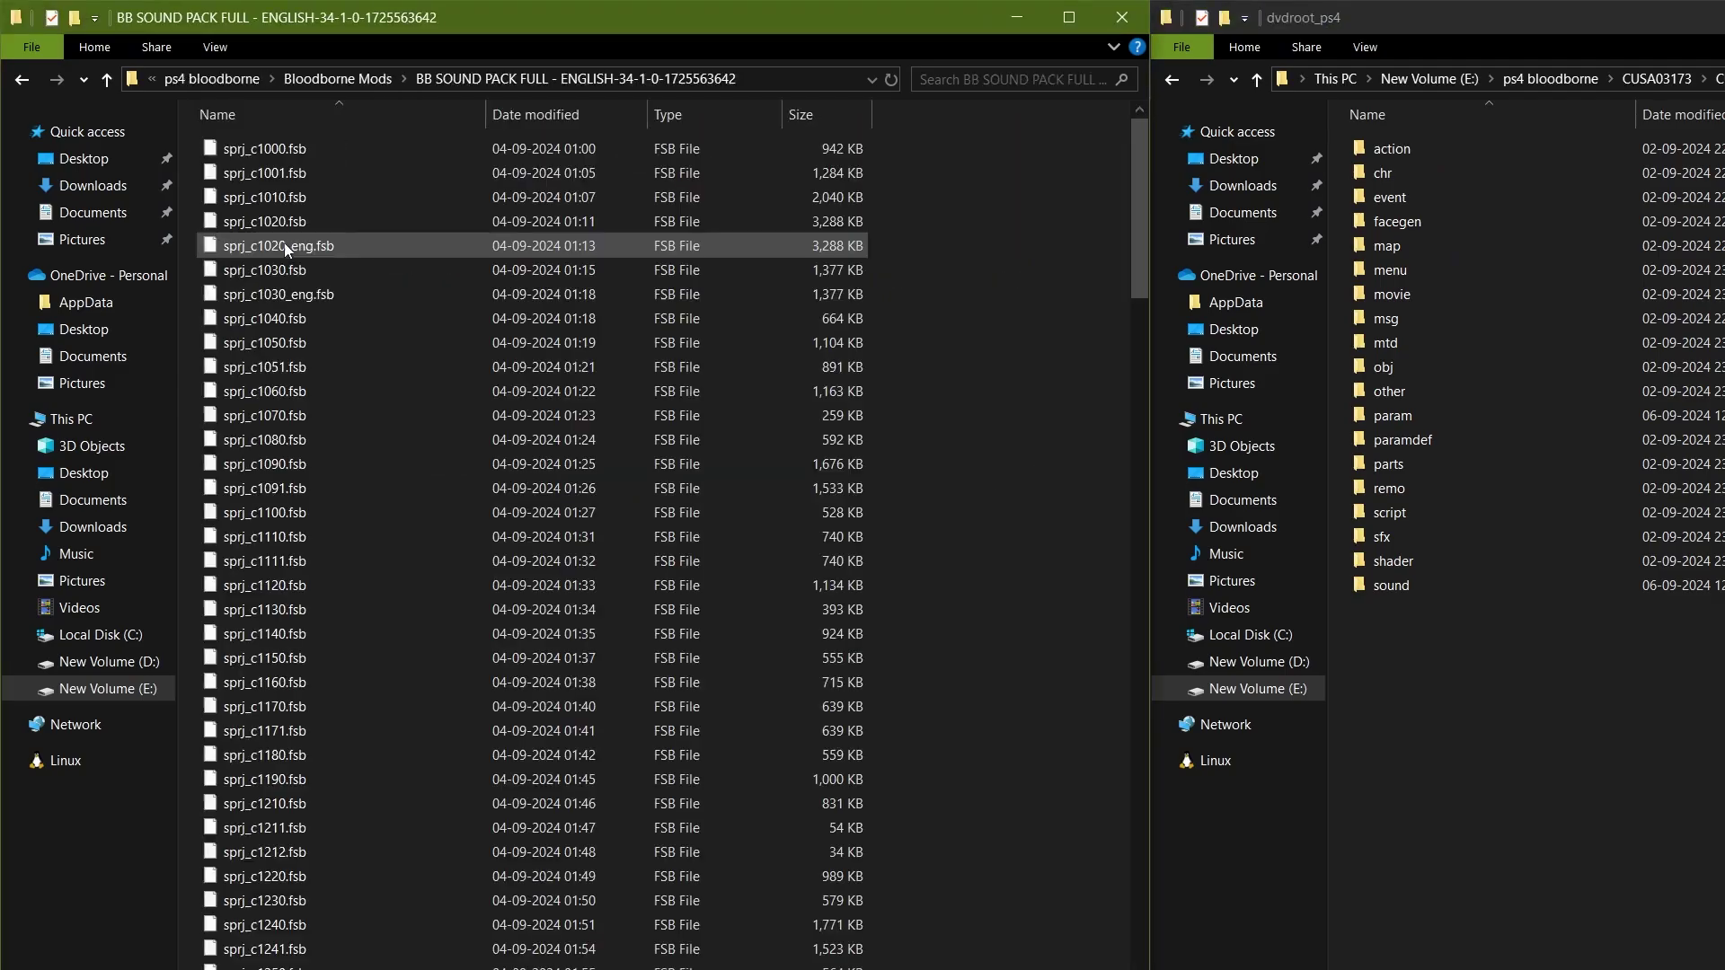
pyautogui.click(106, 79)
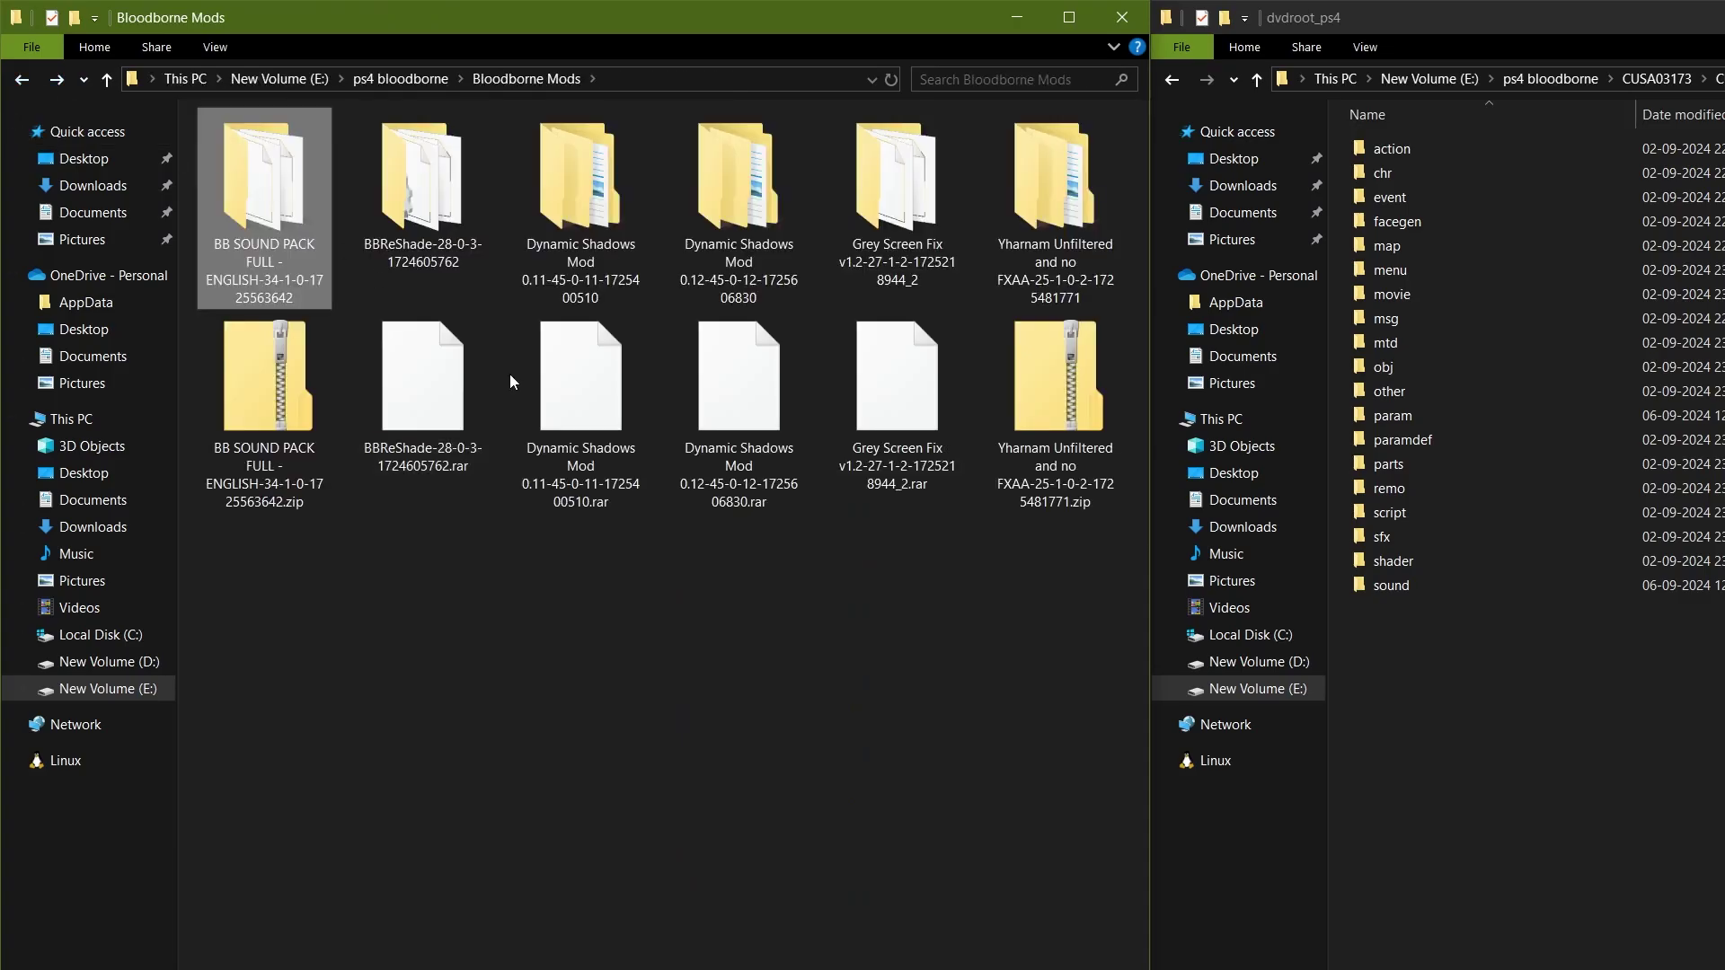
pyautogui.click(273, 458)
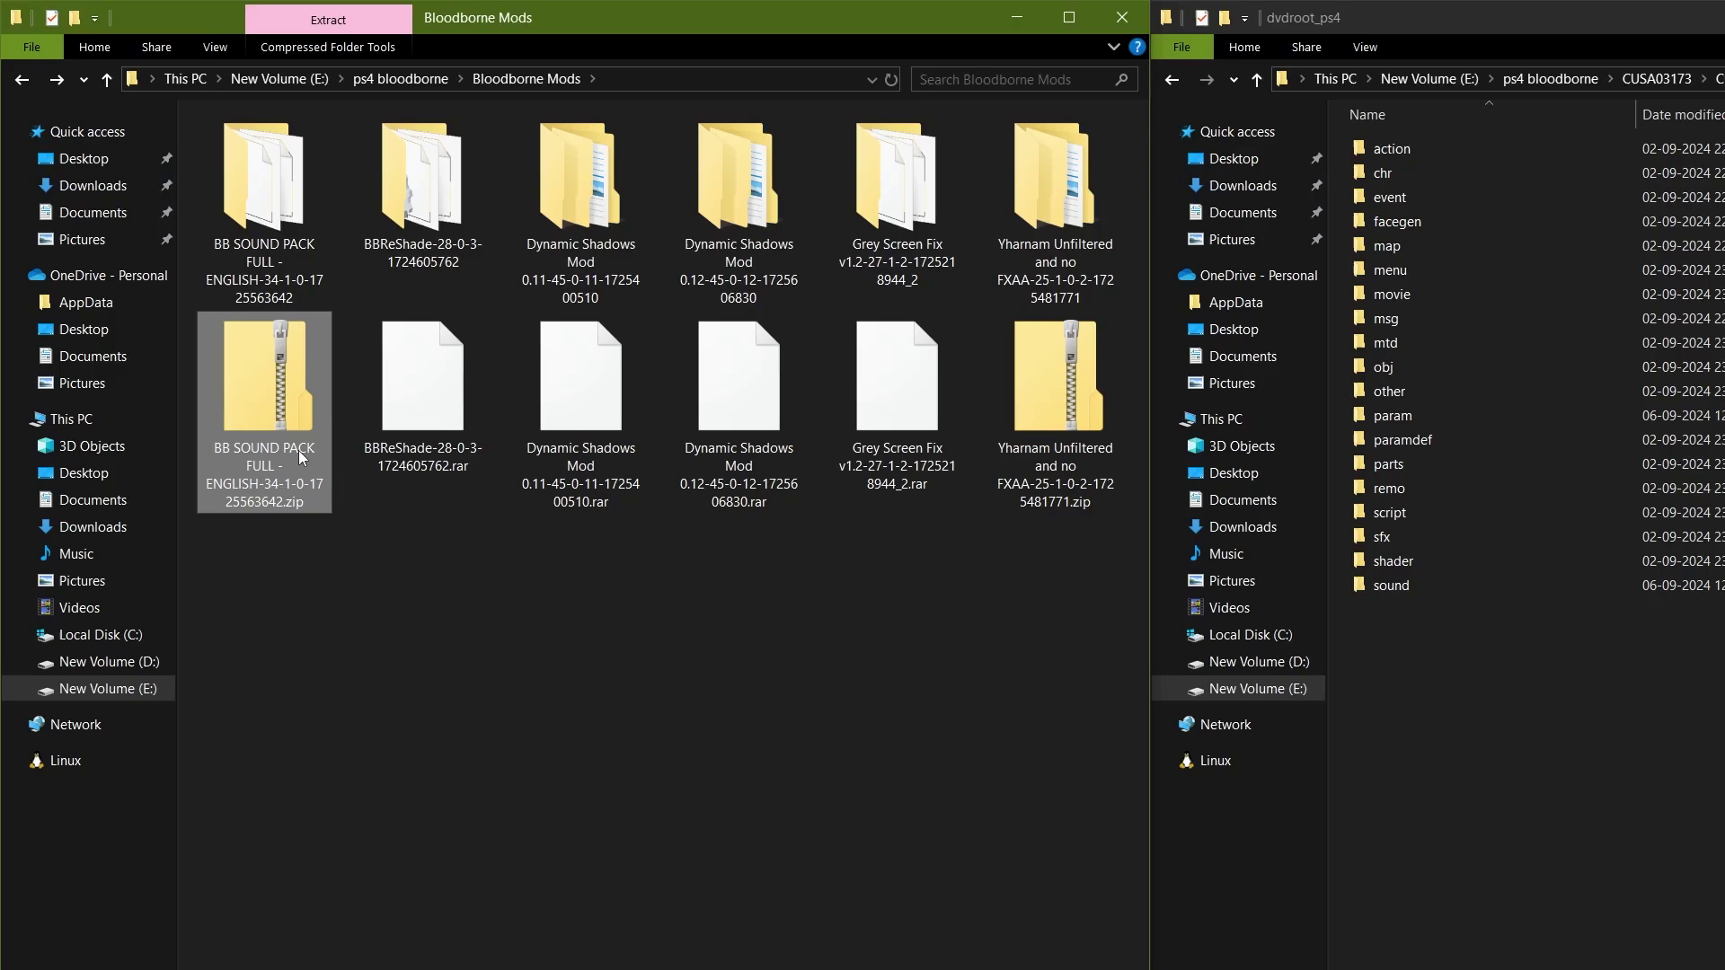
# Try to copy all files from the BB SOUND PACK FULL folder into the sound folder of dvdroot_ps4
pyautogui.doubleClick(264, 180)
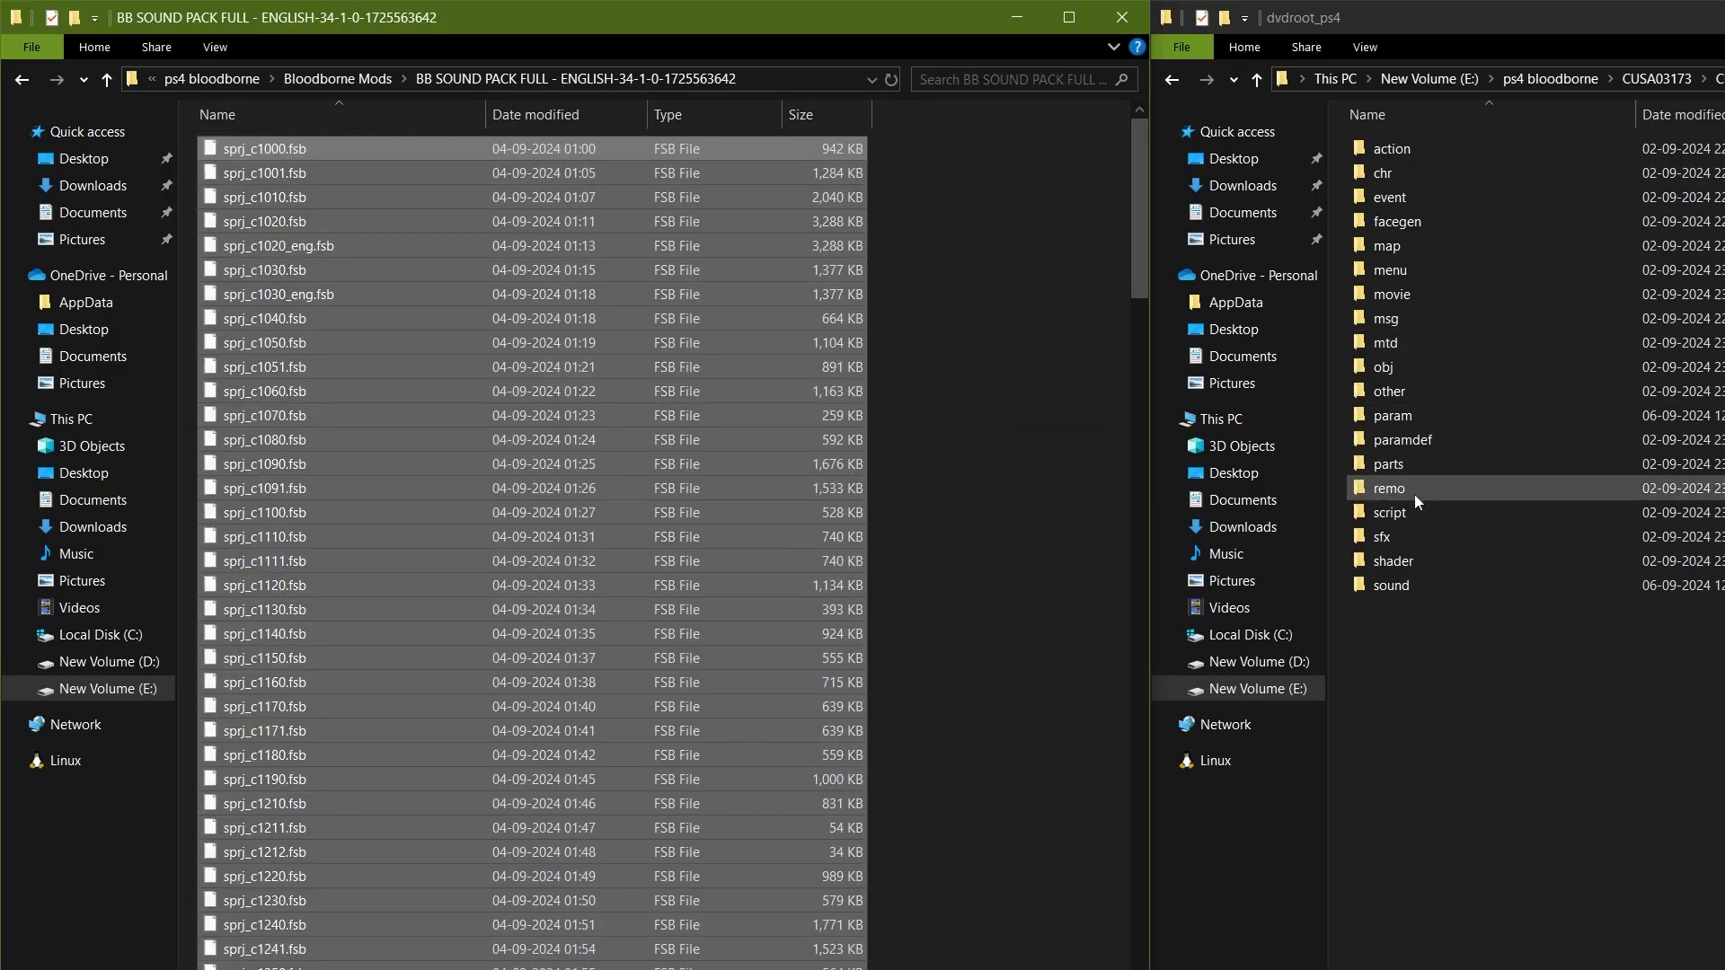
pyautogui.doubleClick(1403, 590)
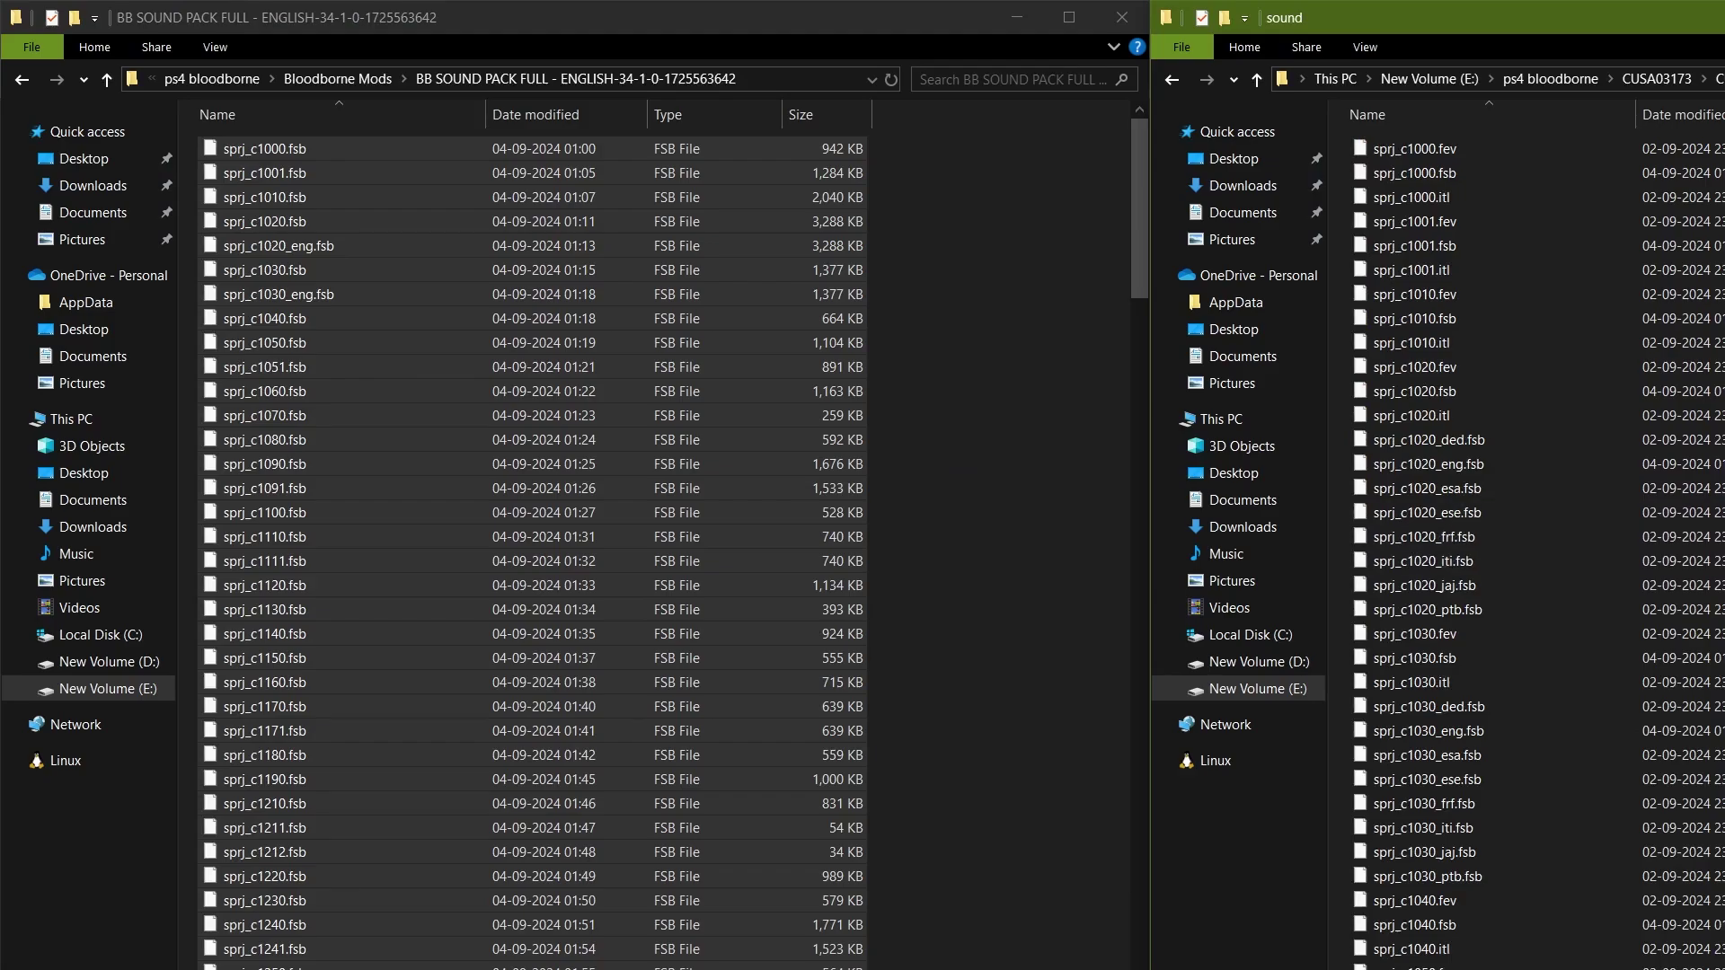
pyautogui.hotkey('ctrl', 'v')
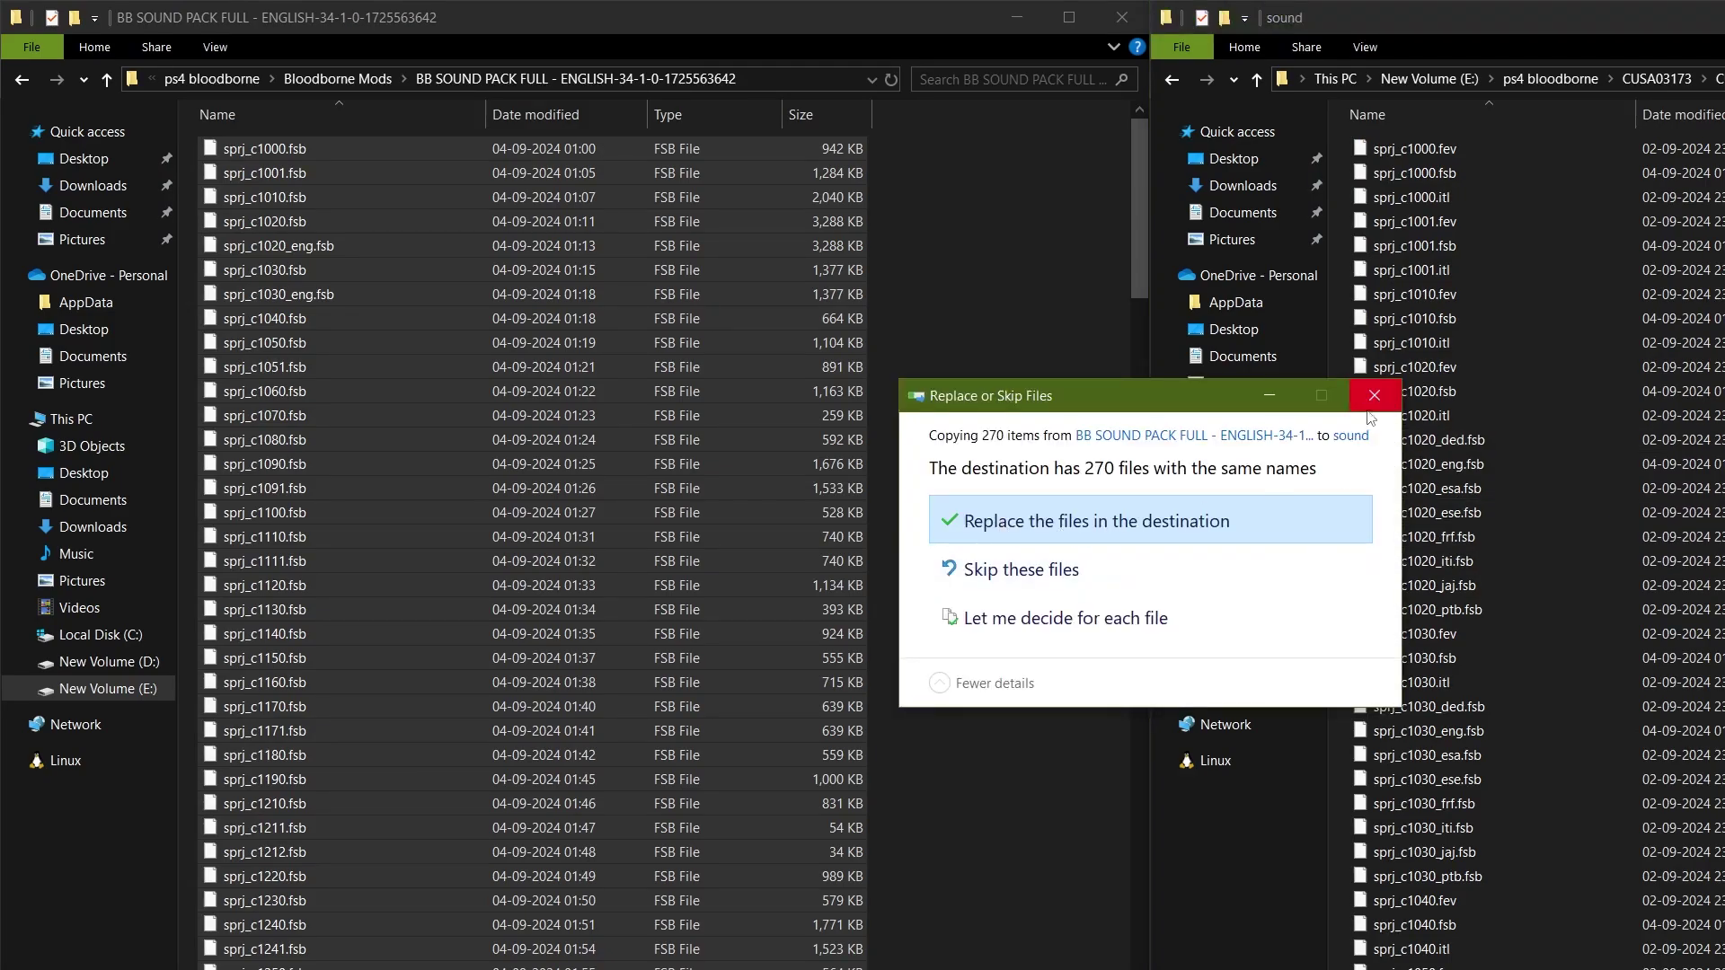
pyautogui.click(1172, 79)
pyautogui.click(996, 302)
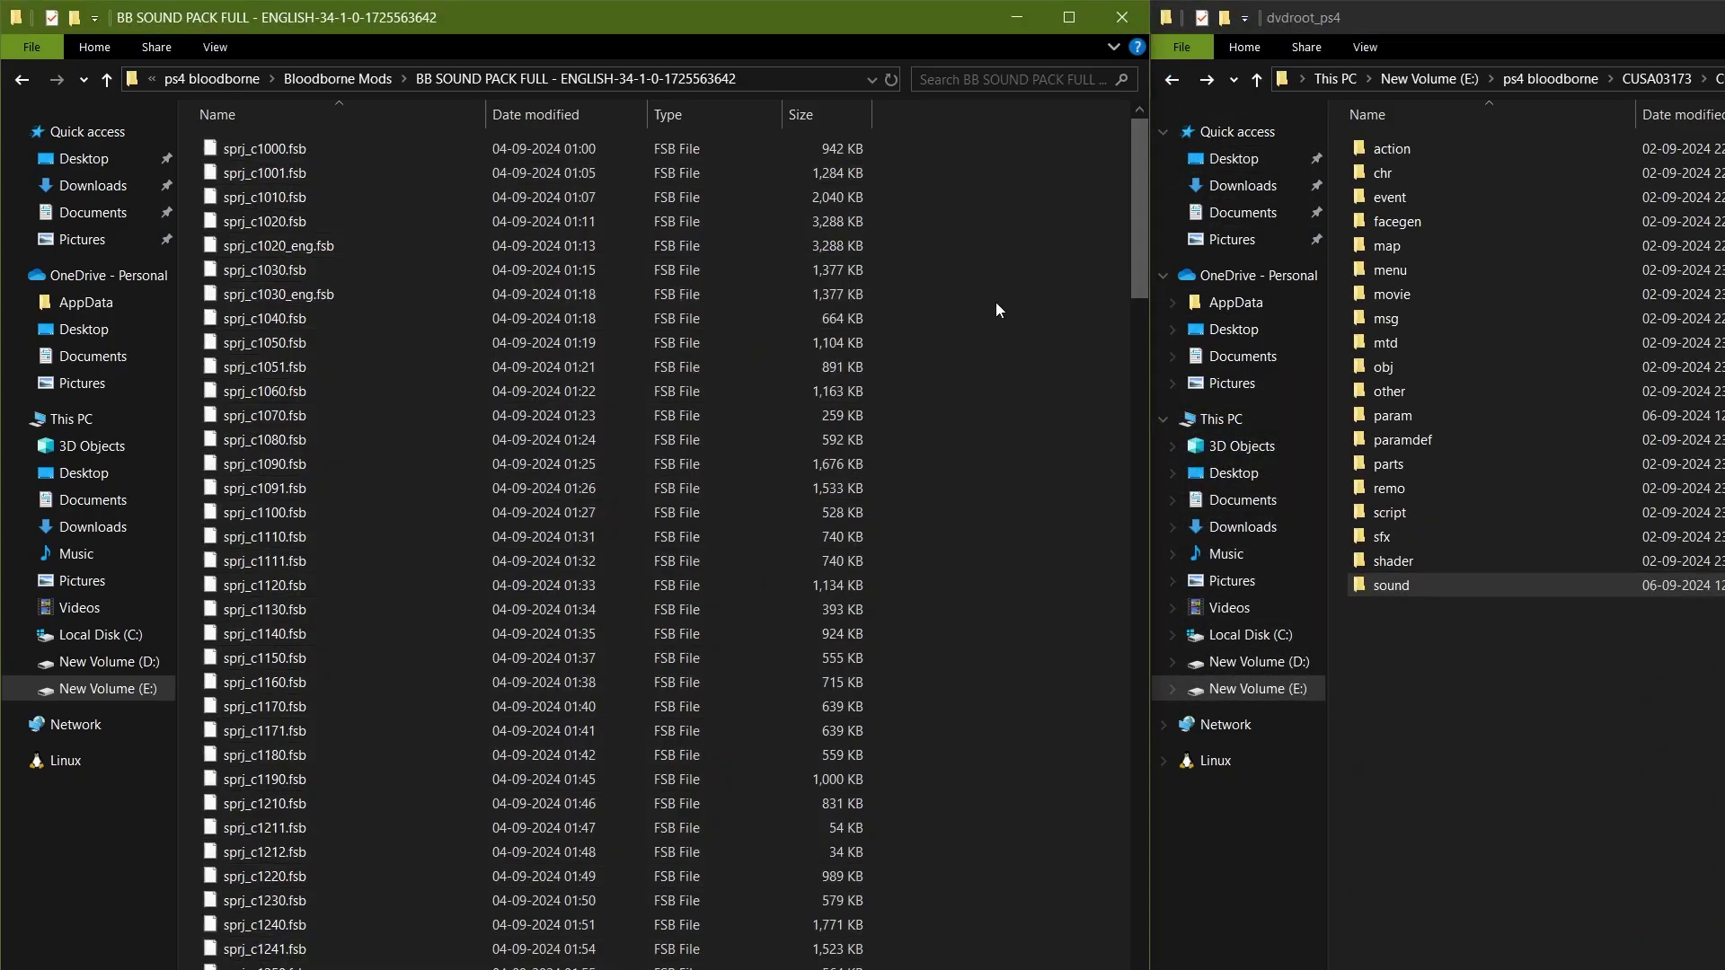
pyautogui.click(27, 79)
pyautogui.doubleClick(471, 206)
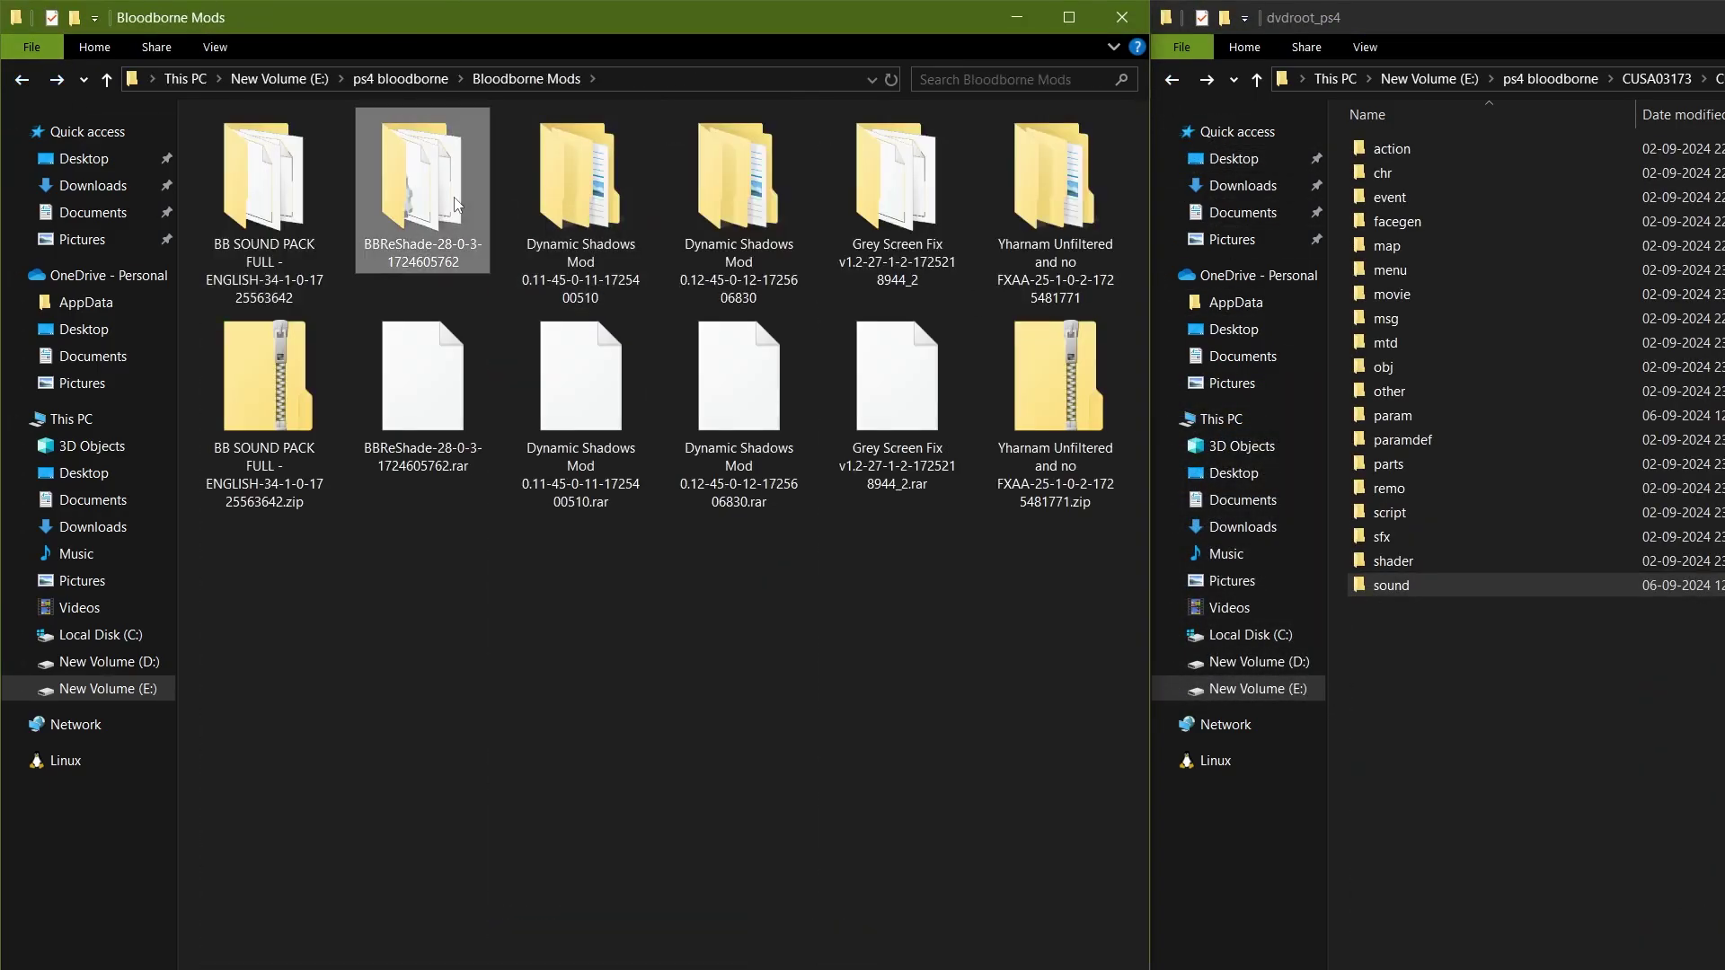
pyautogui.moveTo(415, 235); pyautogui.dragTo(372, 149)
pyautogui.click(331, 304)
# Try to copy reshade-shaders, ReShade.ini and ReShadePreset.ini into the shadps4-win64-qt (1) emulator folder
pyautogui.moveTo(388, 247); pyautogui.dragTo(291, 120)
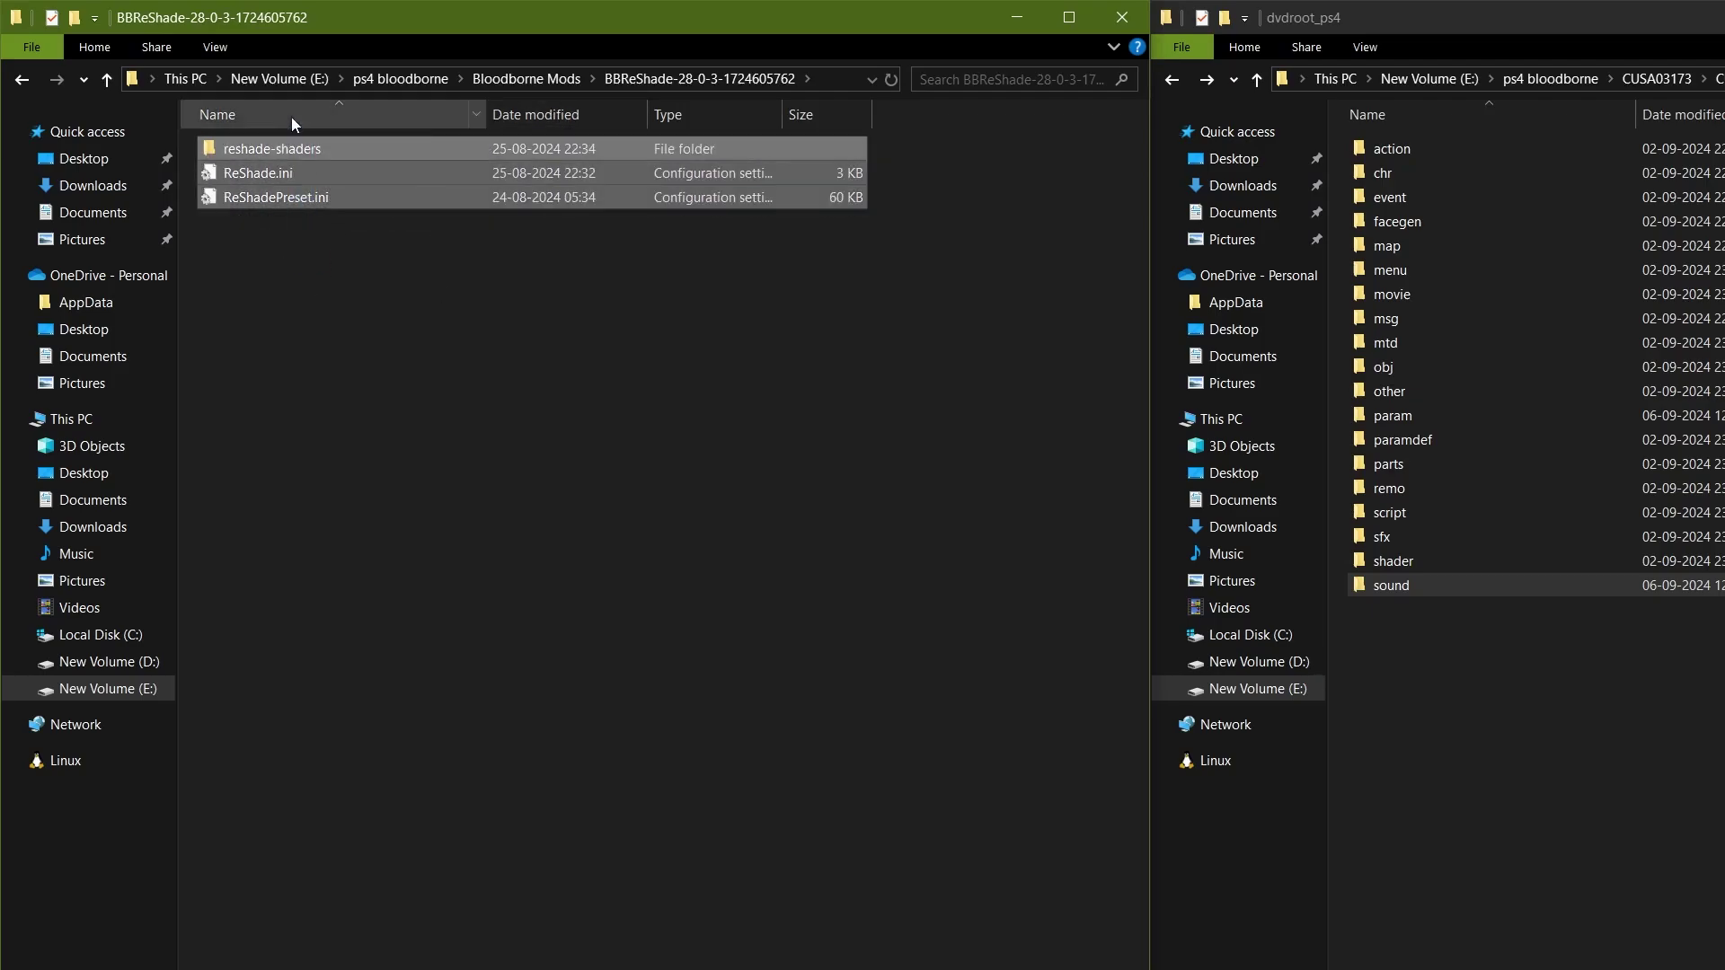
pyautogui.click(1172, 82)
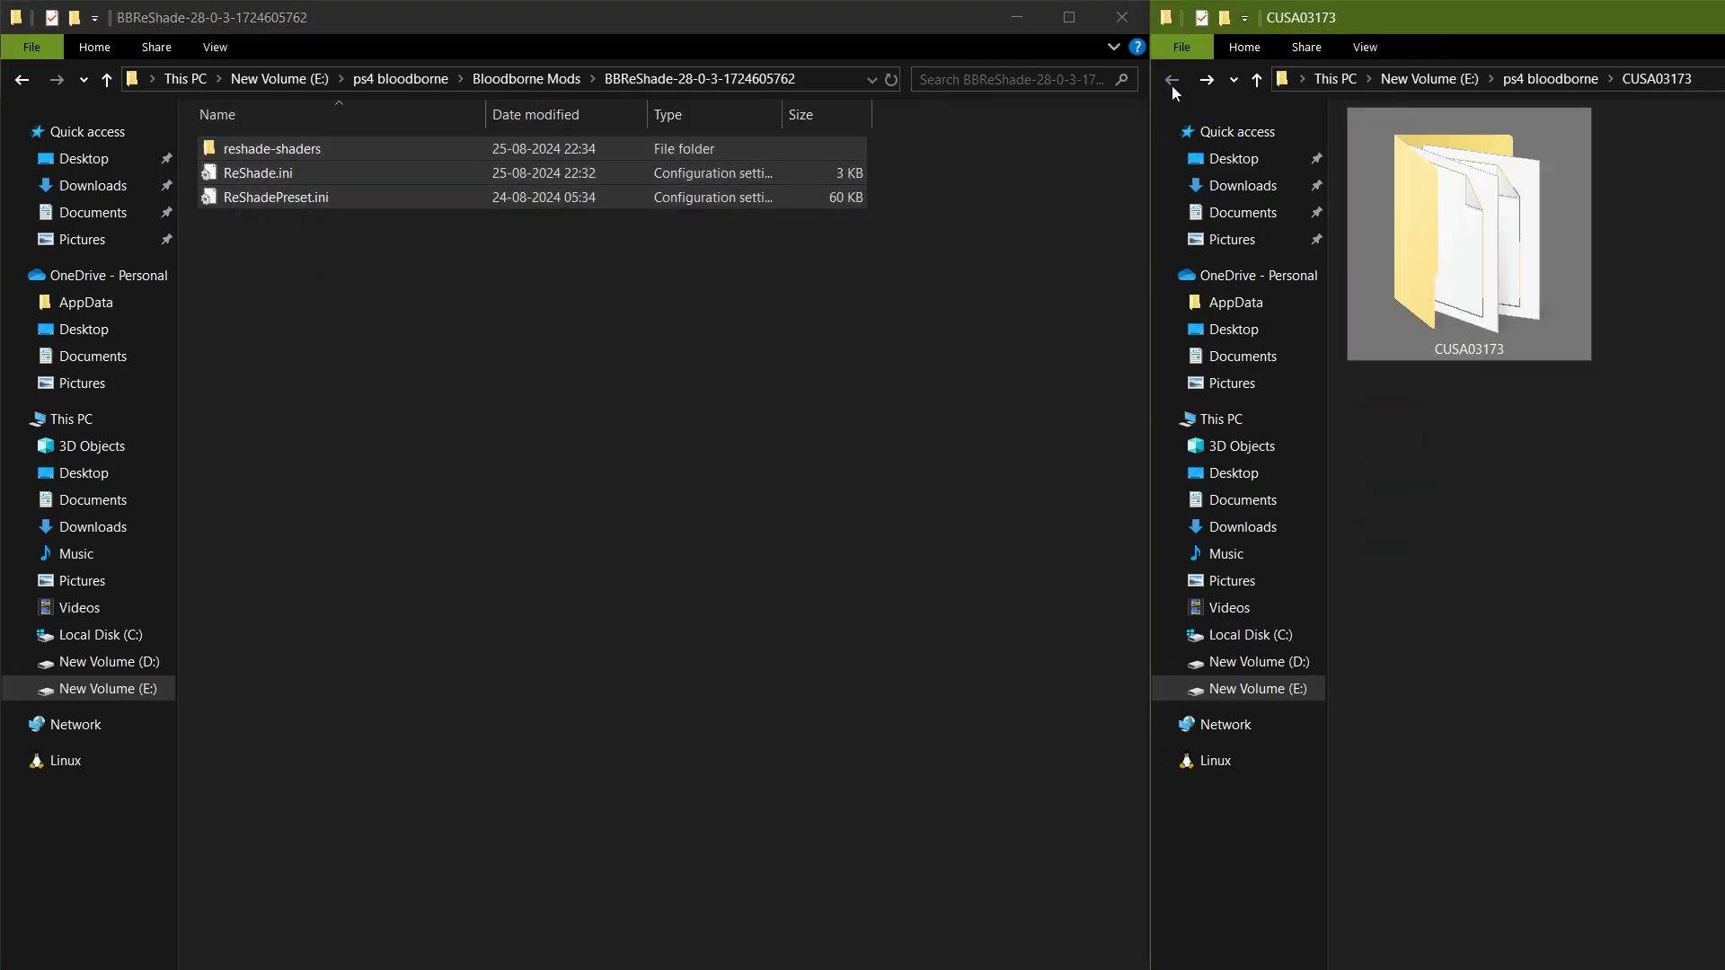
pyautogui.click(1550, 79)
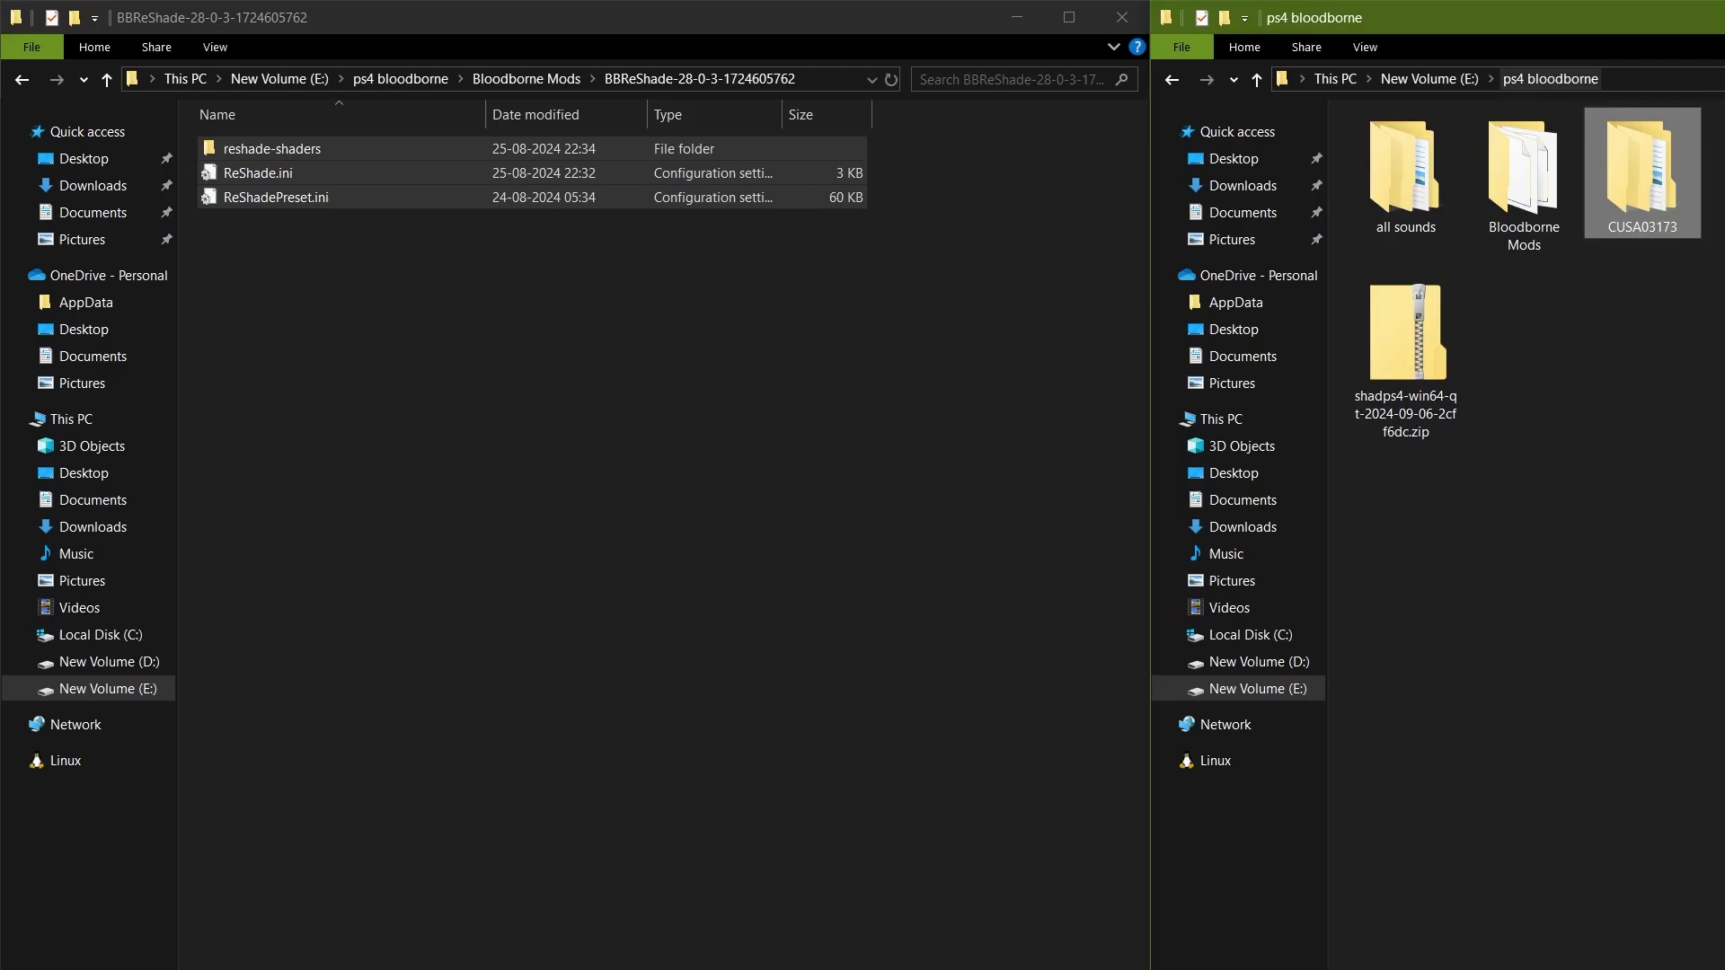
pyautogui.doubleClick(1426, 710)
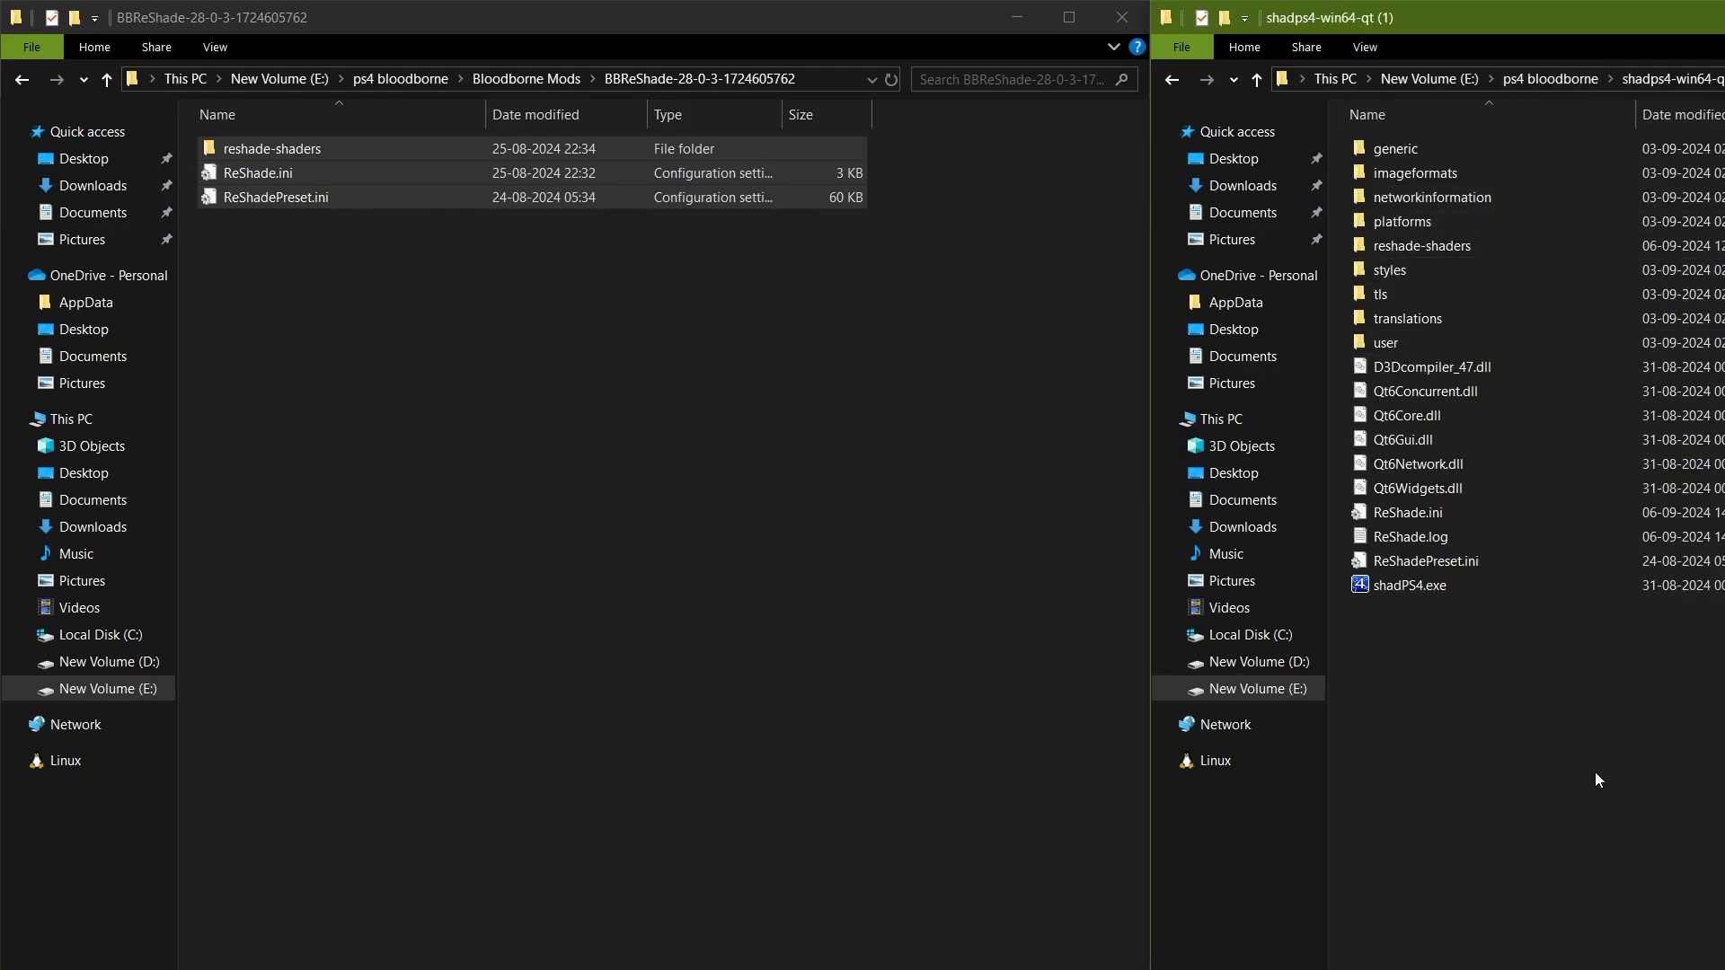
pyautogui.hotkey('ctrl', 'v')
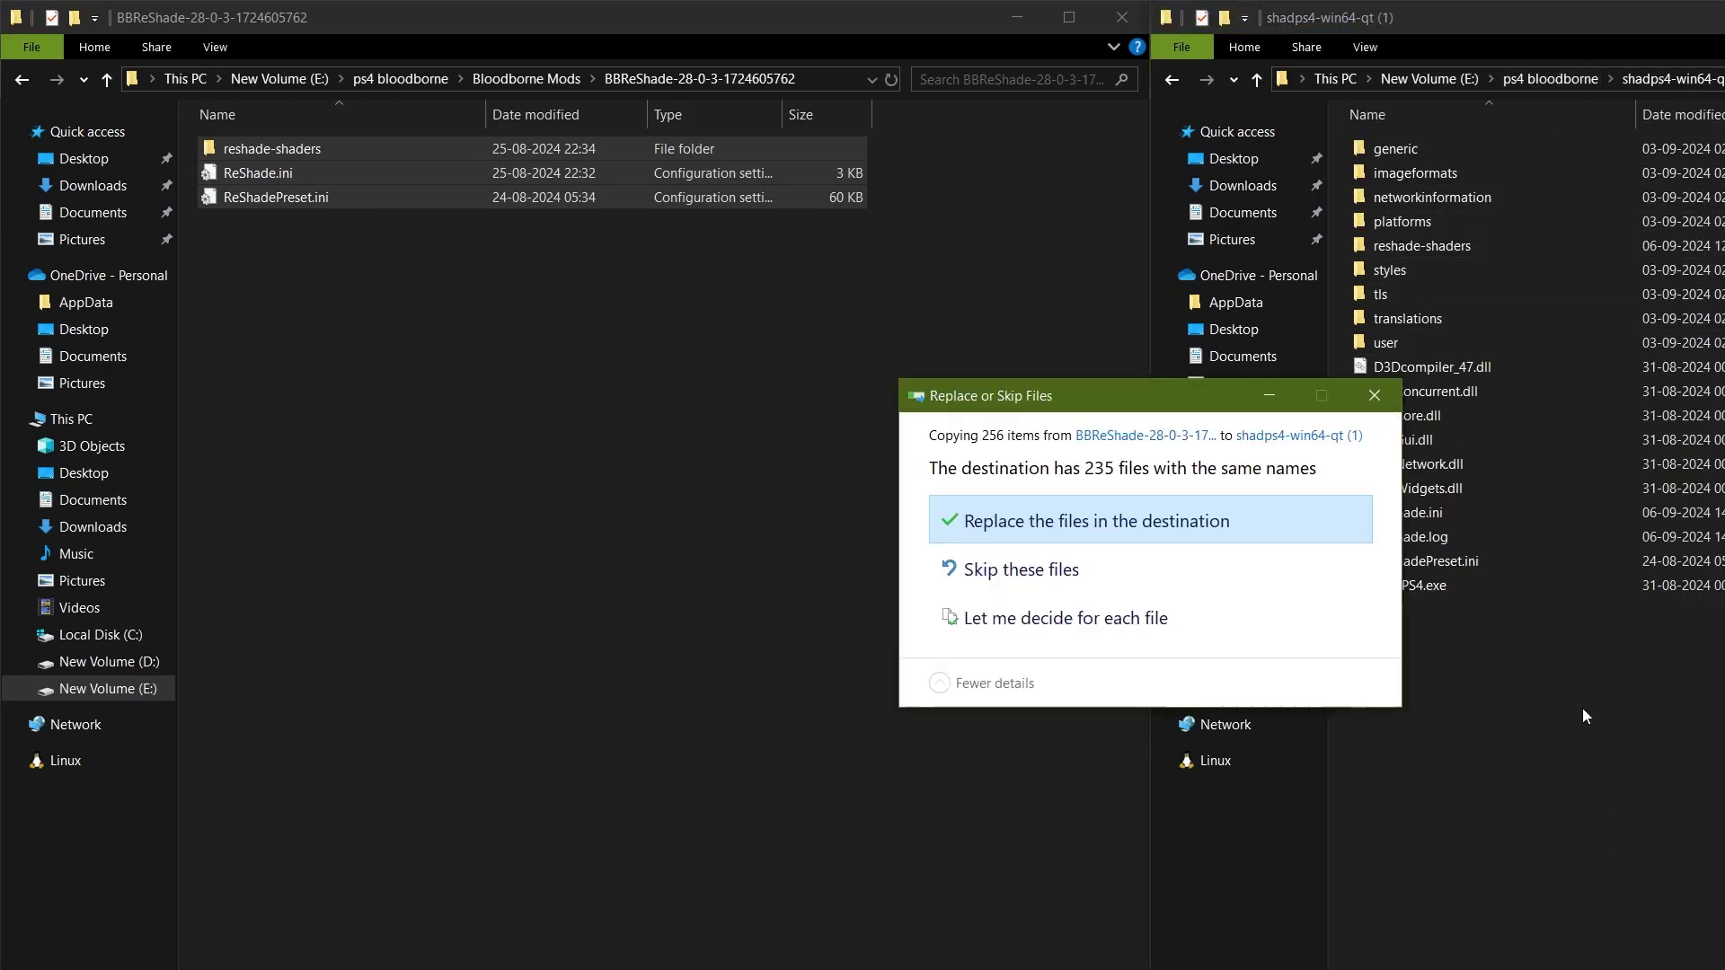
pyautogui.click(1382, 403)
pyautogui.click(612, 416)
pyautogui.moveTo(497, 416); pyautogui.dragTo(509, 139)
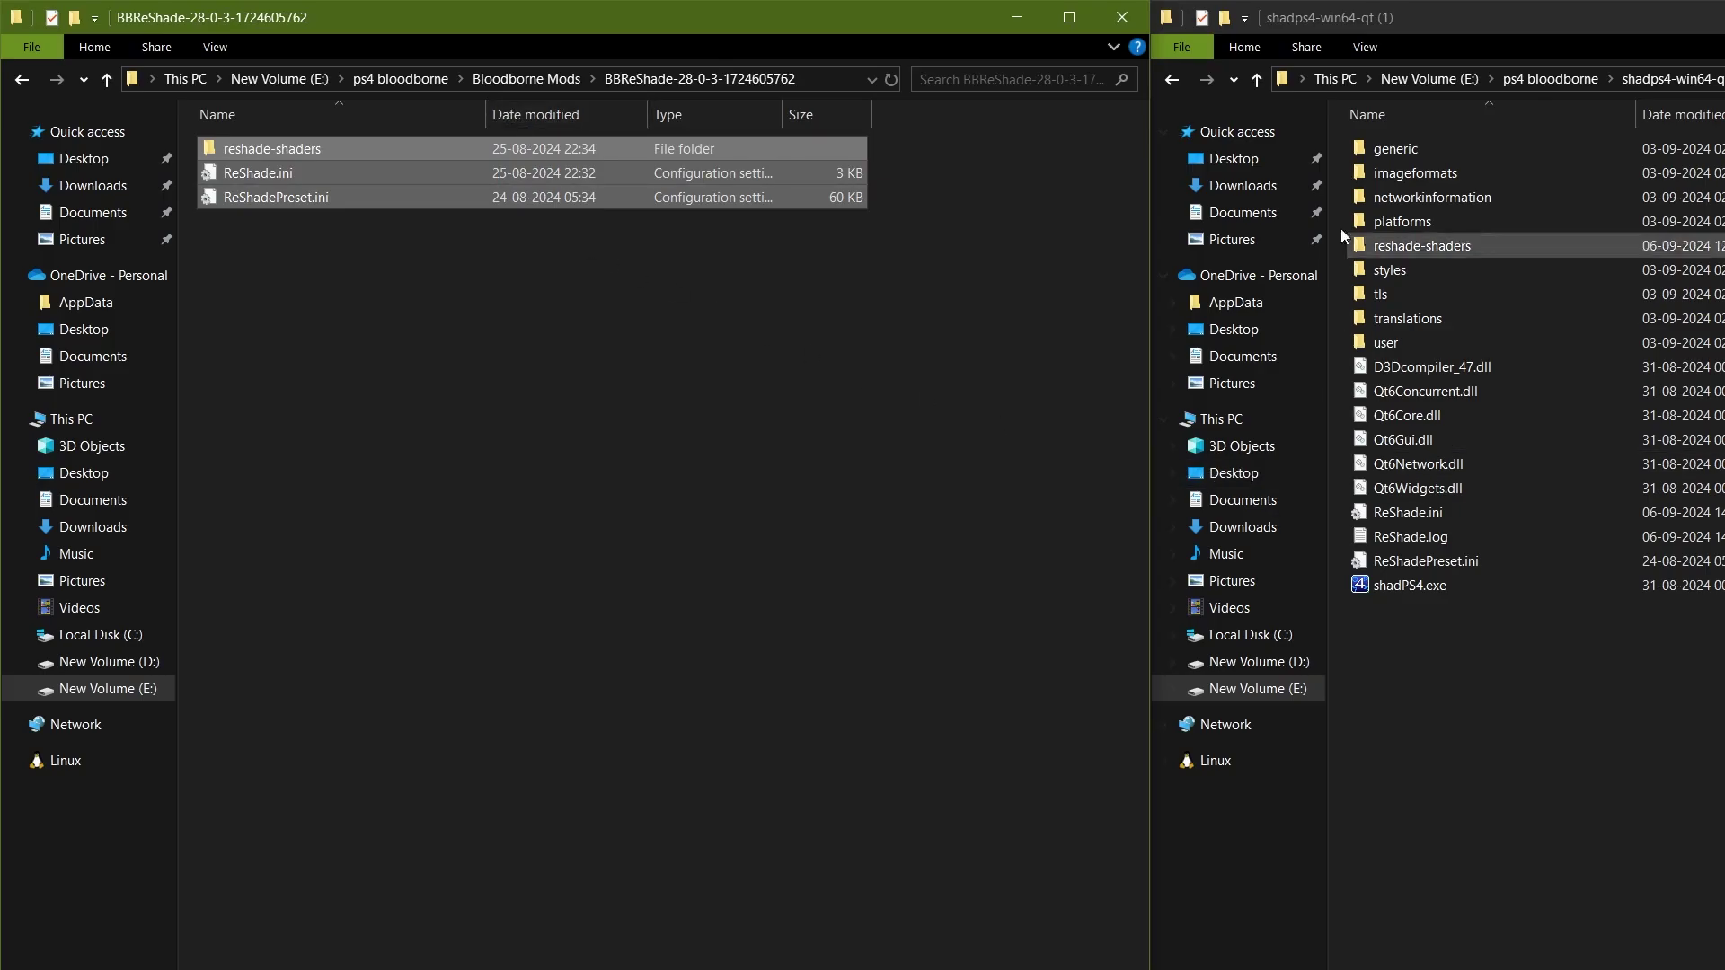
# Open the inner CUSA03173 folder in the game window and return the mod window to Bloodborne Mods
pyautogui.click(1172, 79)
pyautogui.doubleClick(1609, 211)
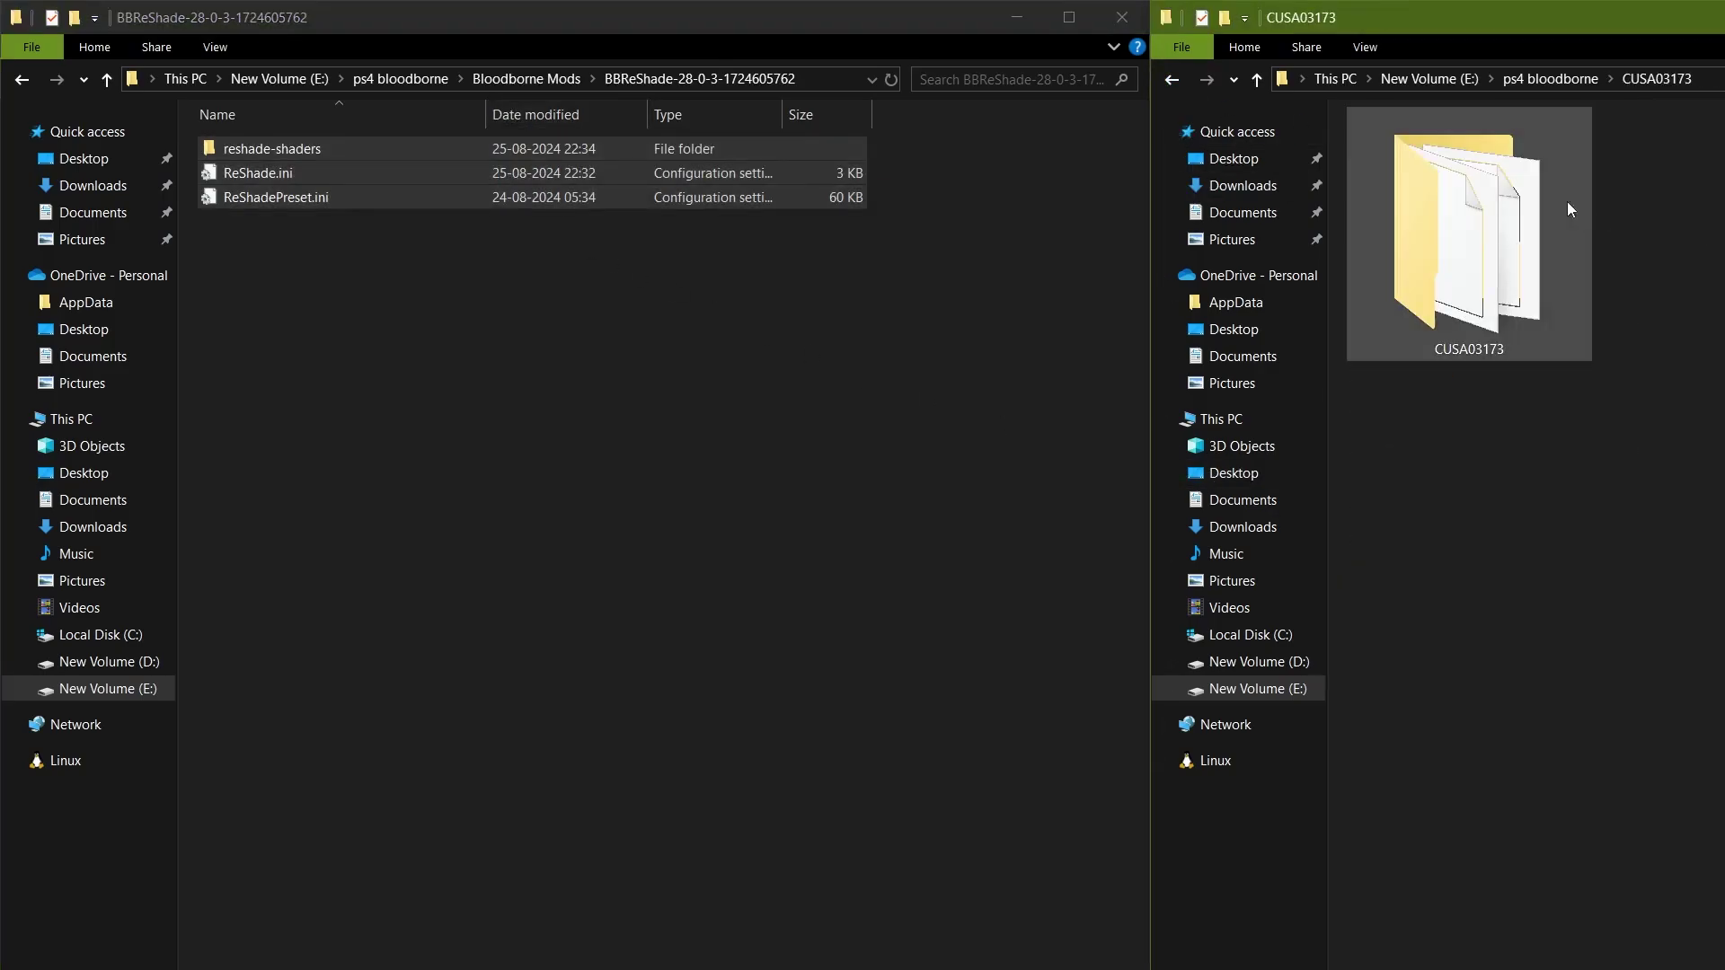
pyautogui.doubleClick(1567, 209)
pyautogui.click(489, 405)
pyautogui.click(17, 88)
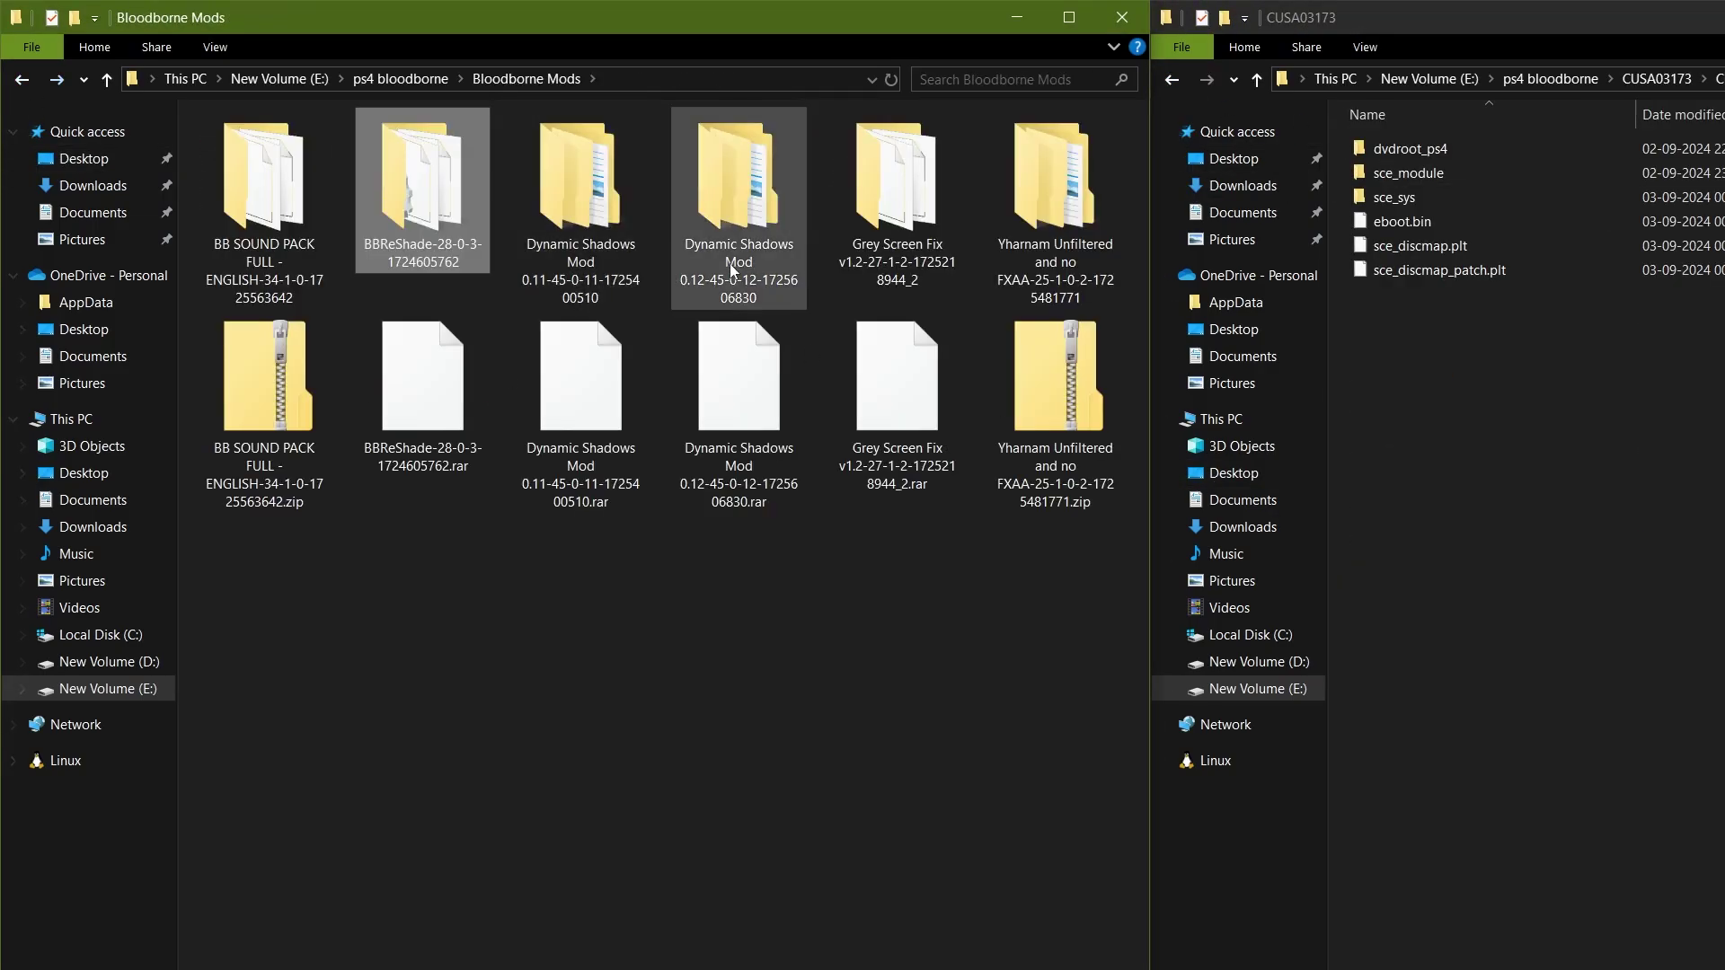
# Try to copy the map folder from Dynamic Shadows Mod 0.11 into dvdroot_ps4, and look inside its existing map folder
pyautogui.doubleClick(643, 207)
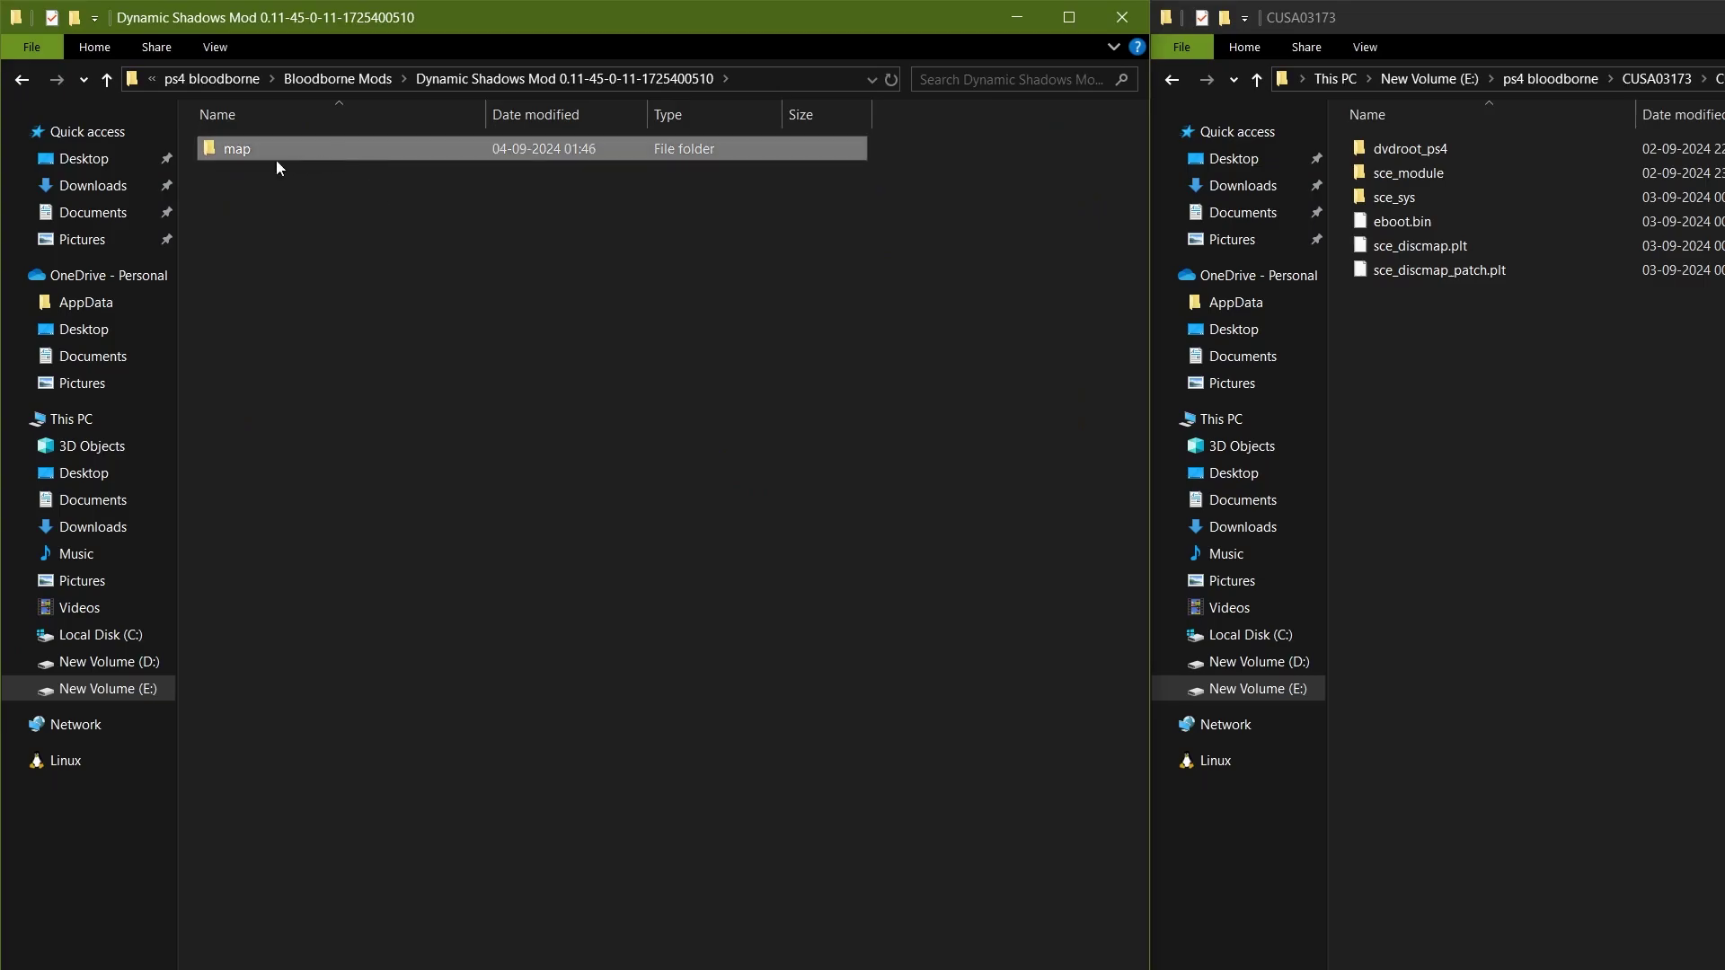
pyautogui.doubleClick(1406, 151)
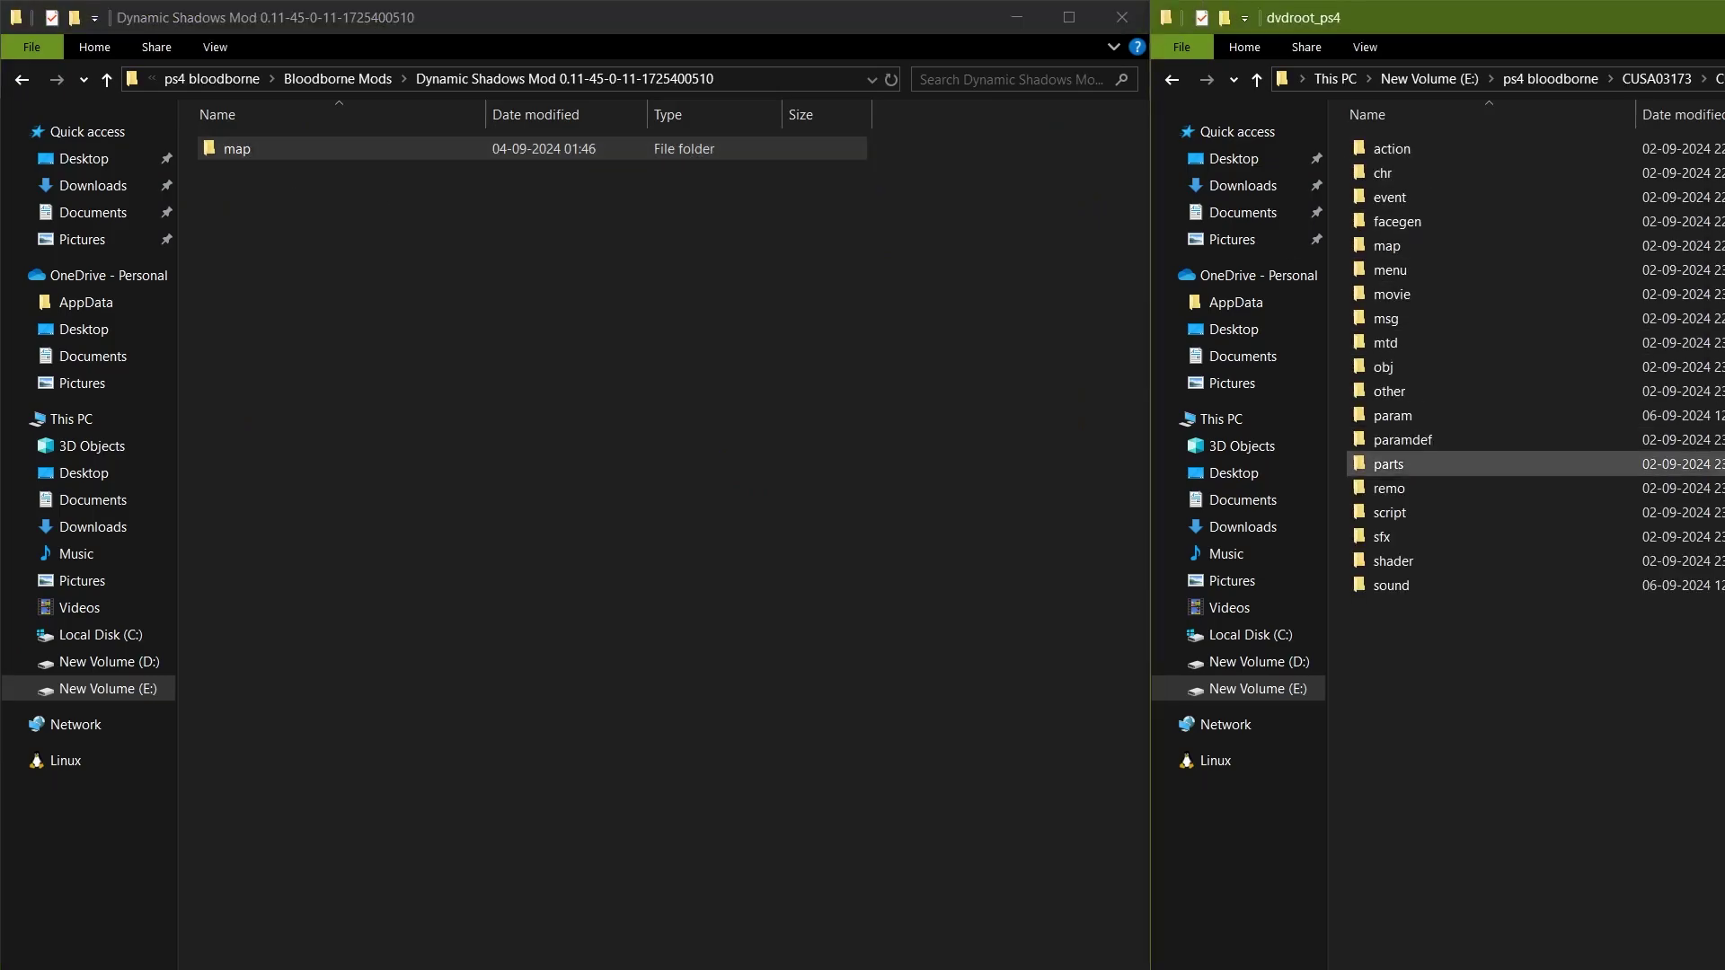
pyautogui.hotkey('ctrl', 'v')
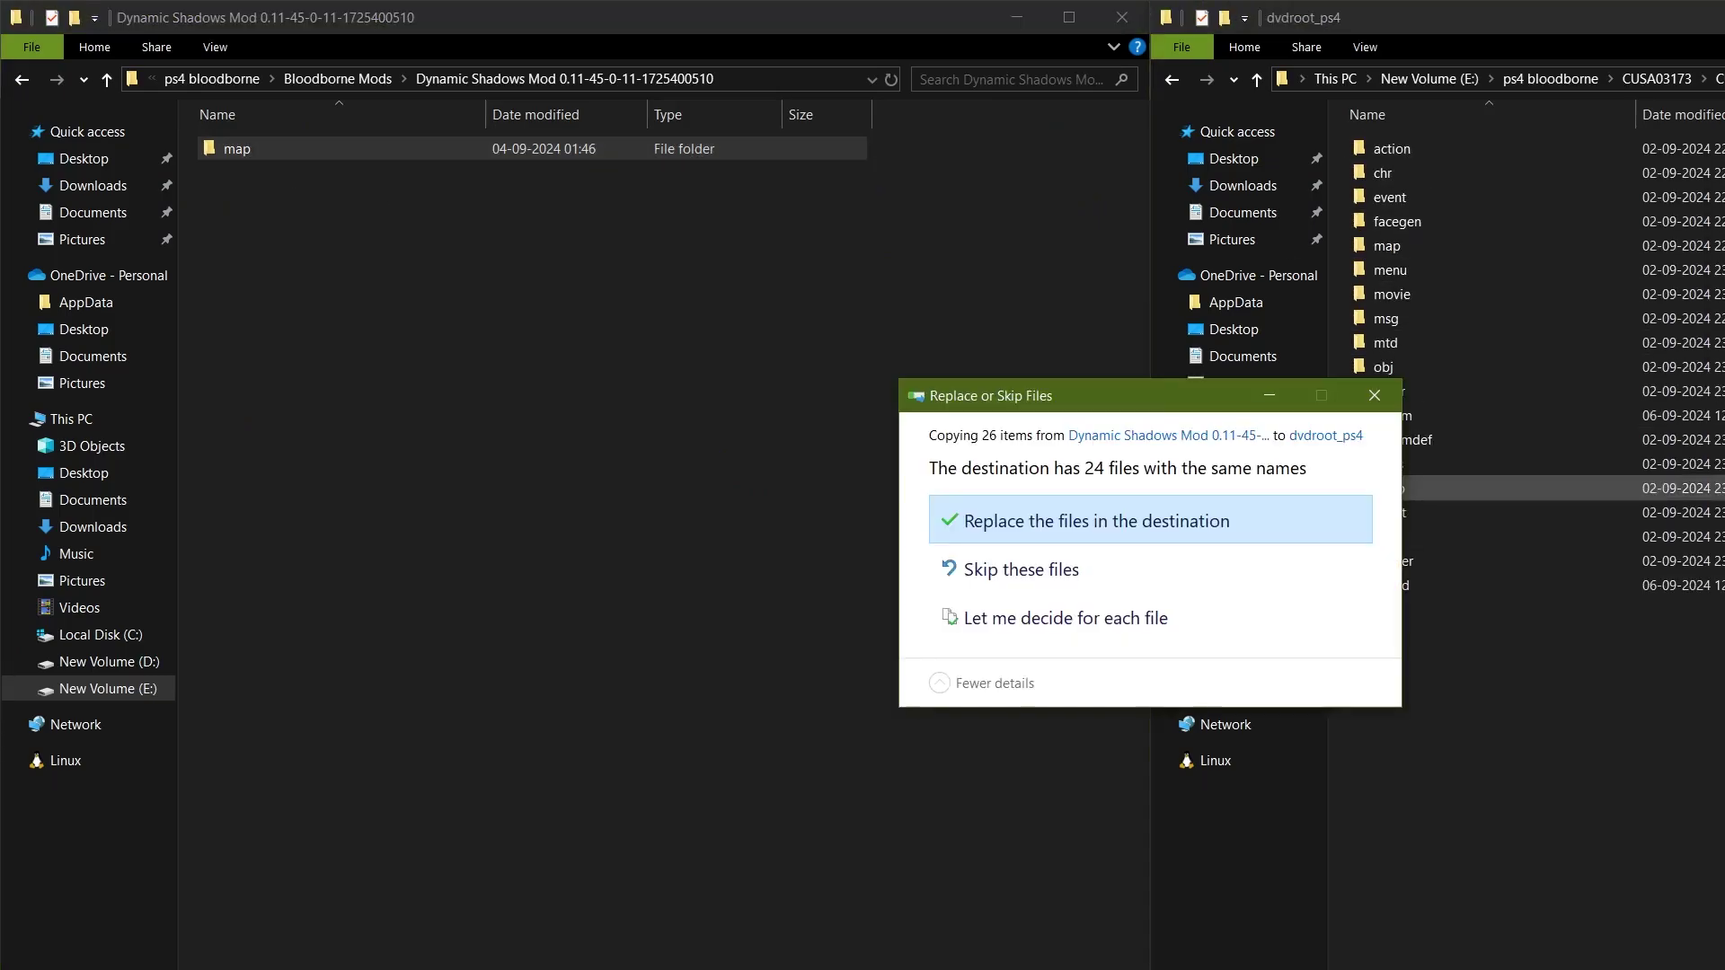
pyautogui.click(1379, 394)
pyautogui.doubleClick(1421, 248)
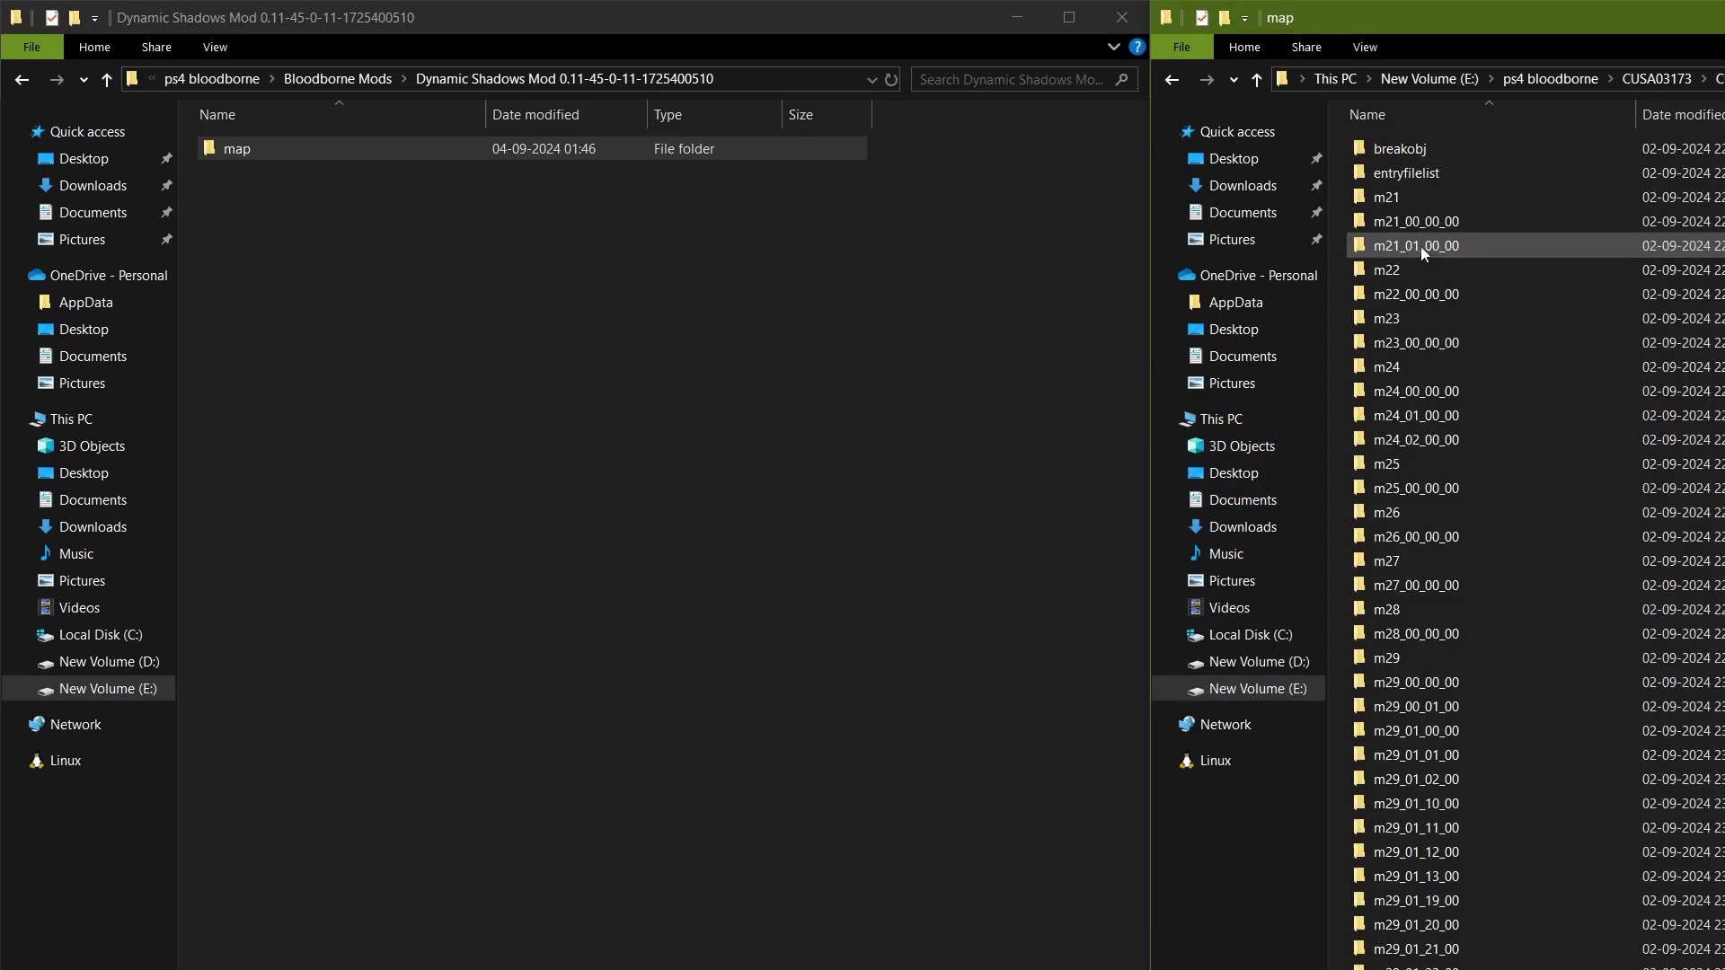
pyautogui.click(1172, 79)
# Open the Grey Screen Fix v1.2 folder in one window and dvdroot_ps4's param\drawparam folder in the other
pyautogui.click(22, 81)
pyautogui.click(719, 252)
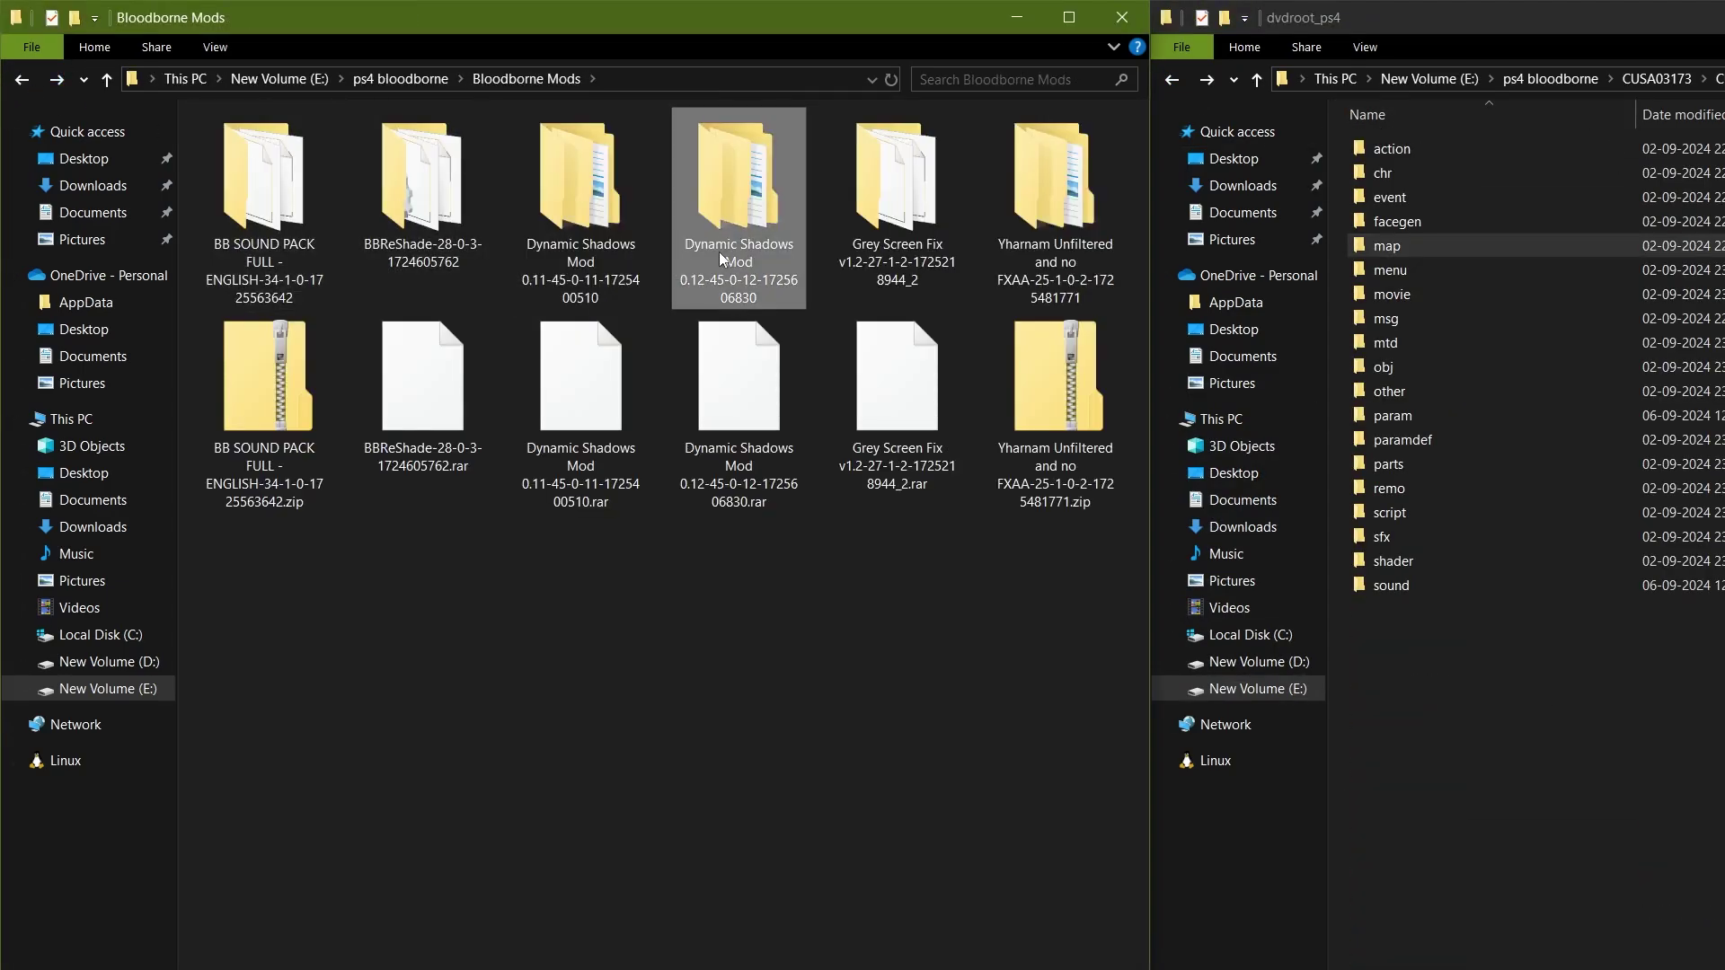
pyautogui.doubleClick(909, 258)
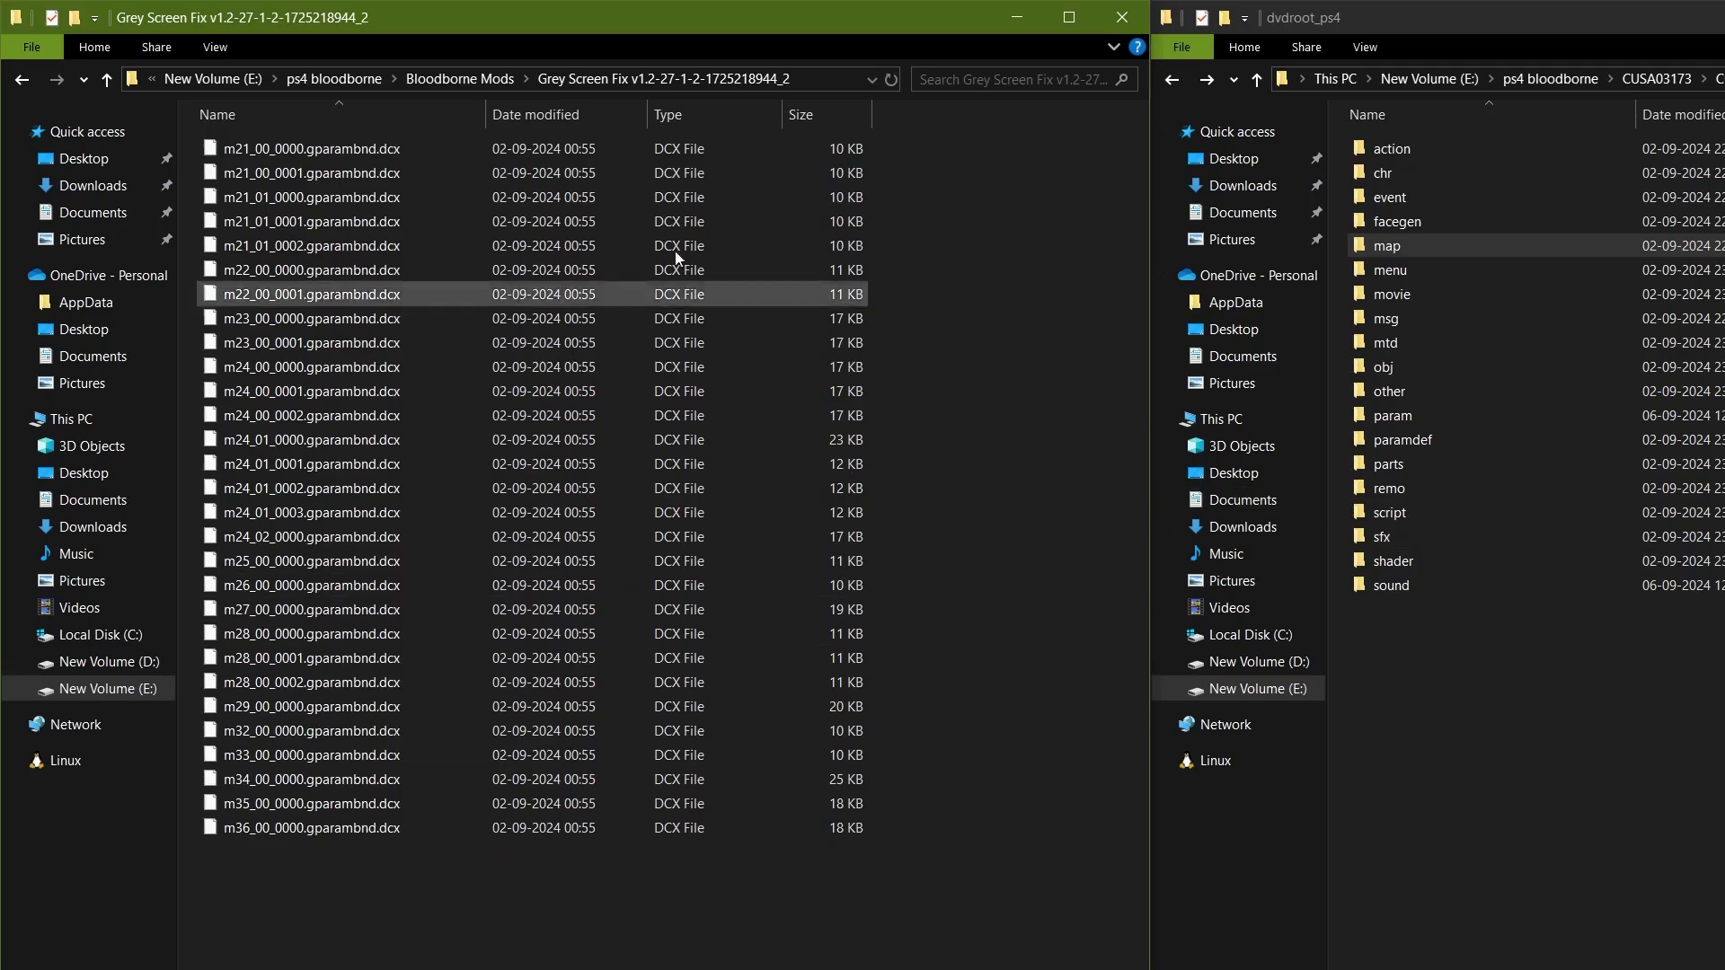
pyautogui.doubleClick(1407, 422)
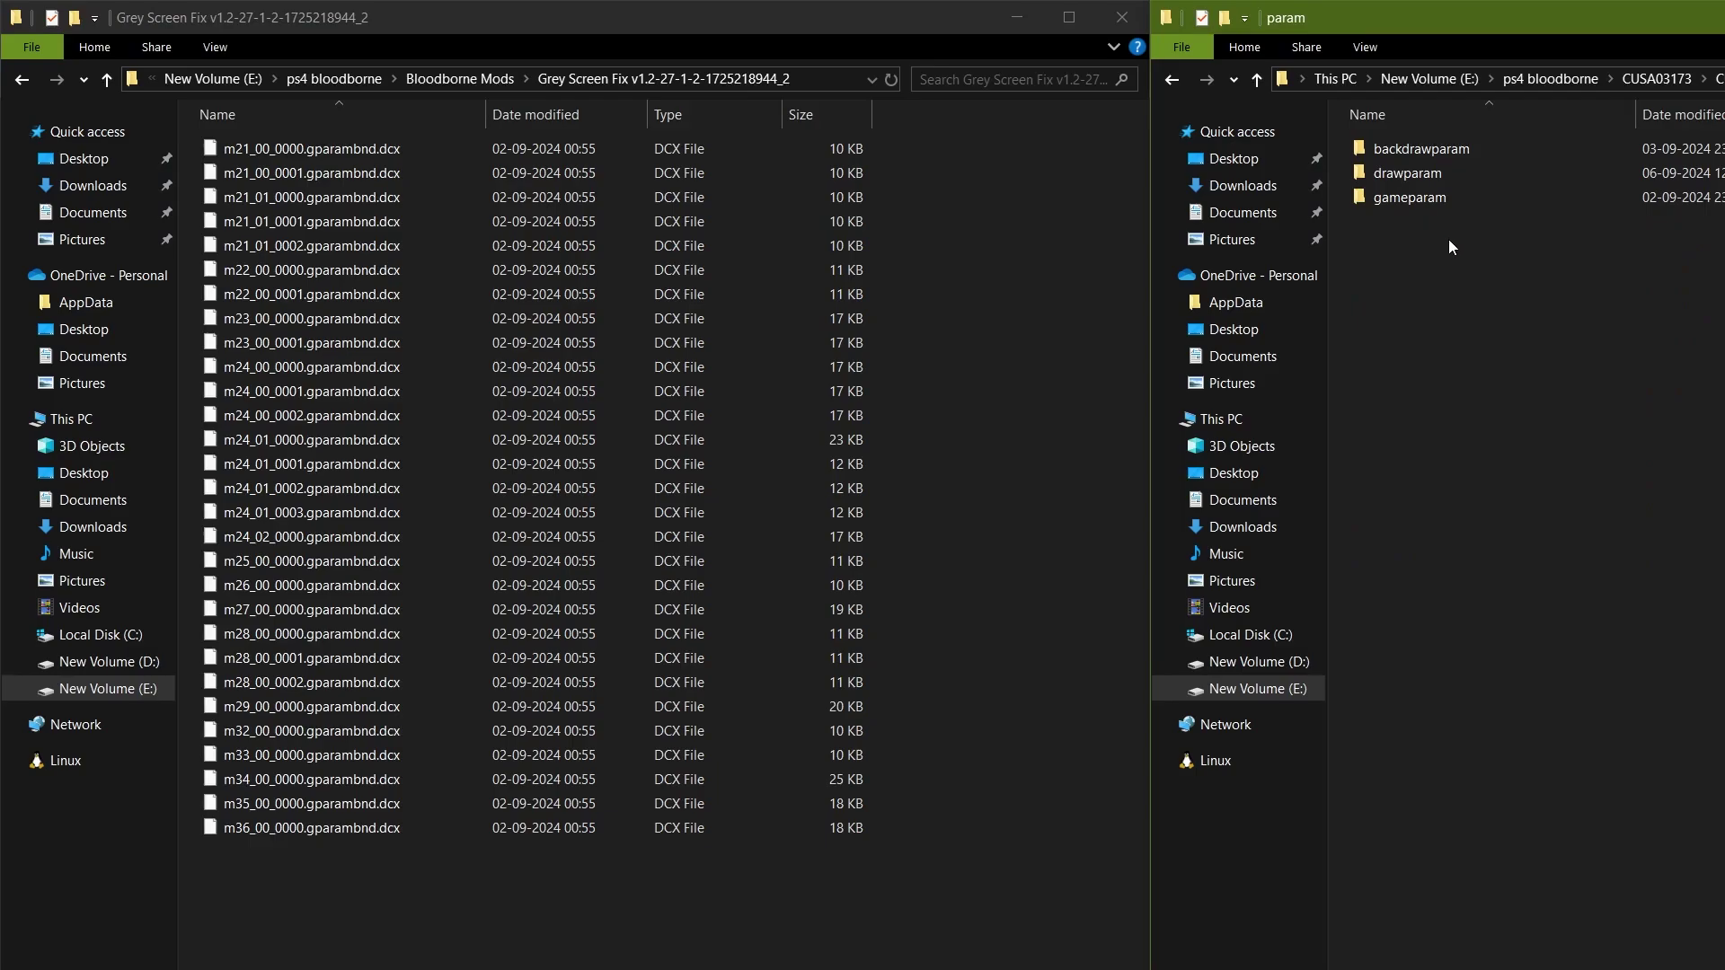
pyautogui.doubleClick(1427, 199)
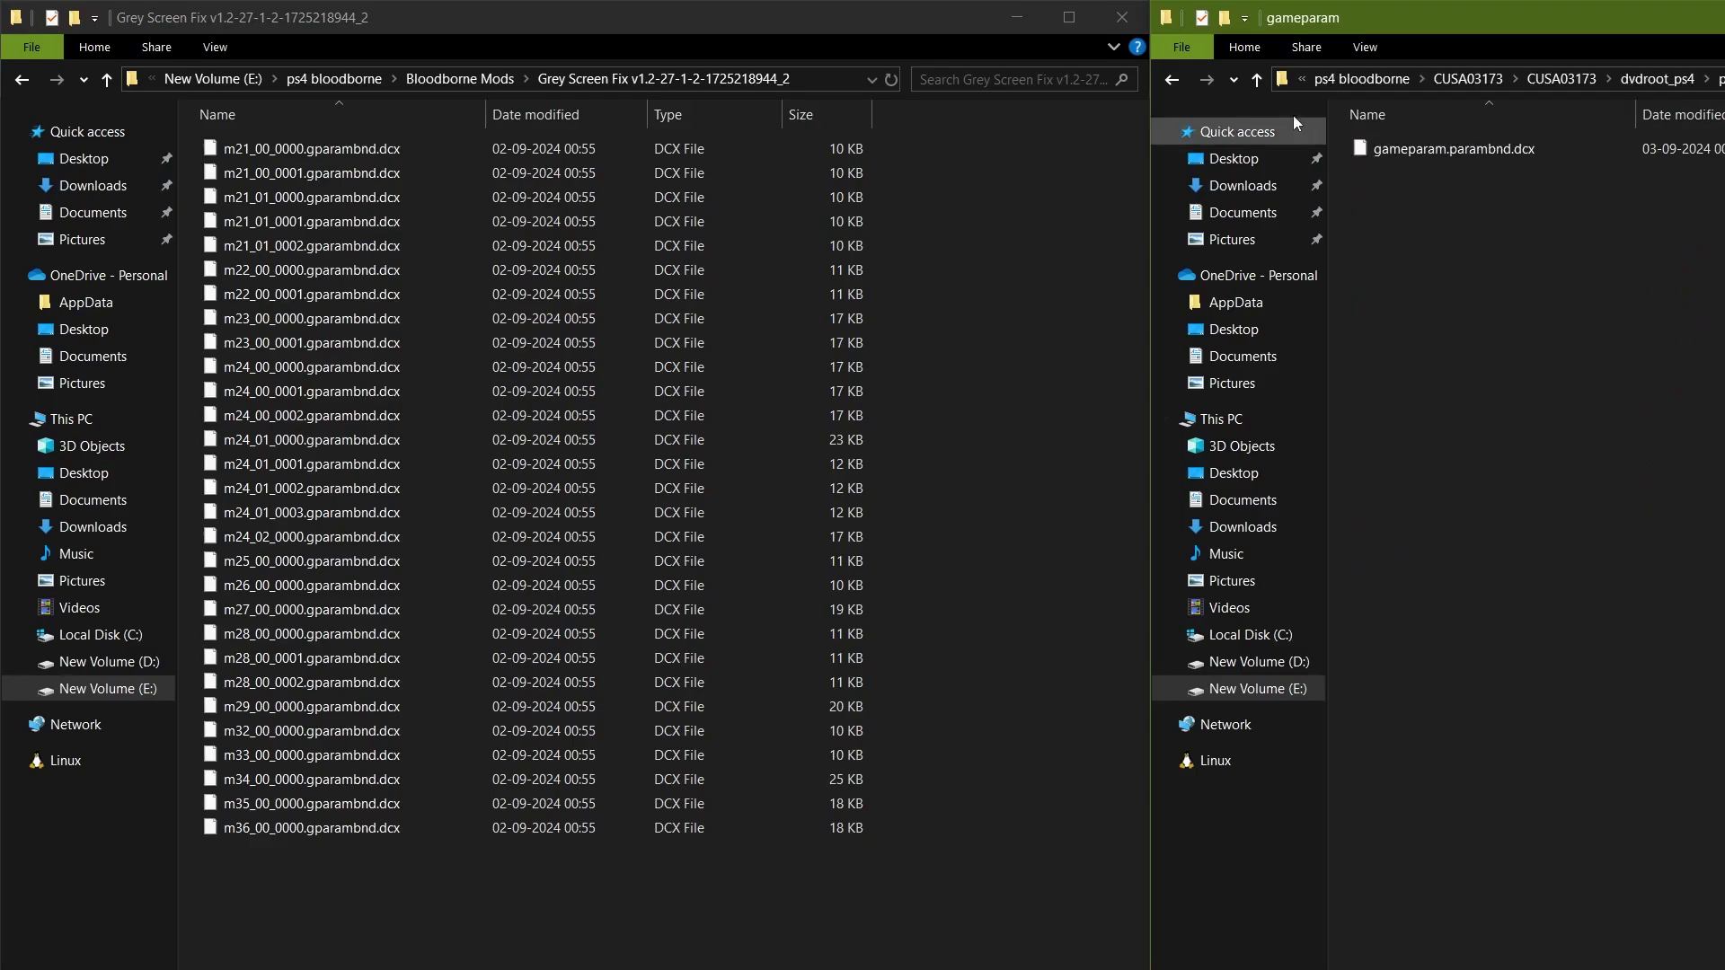
pyautogui.click(1170, 81)
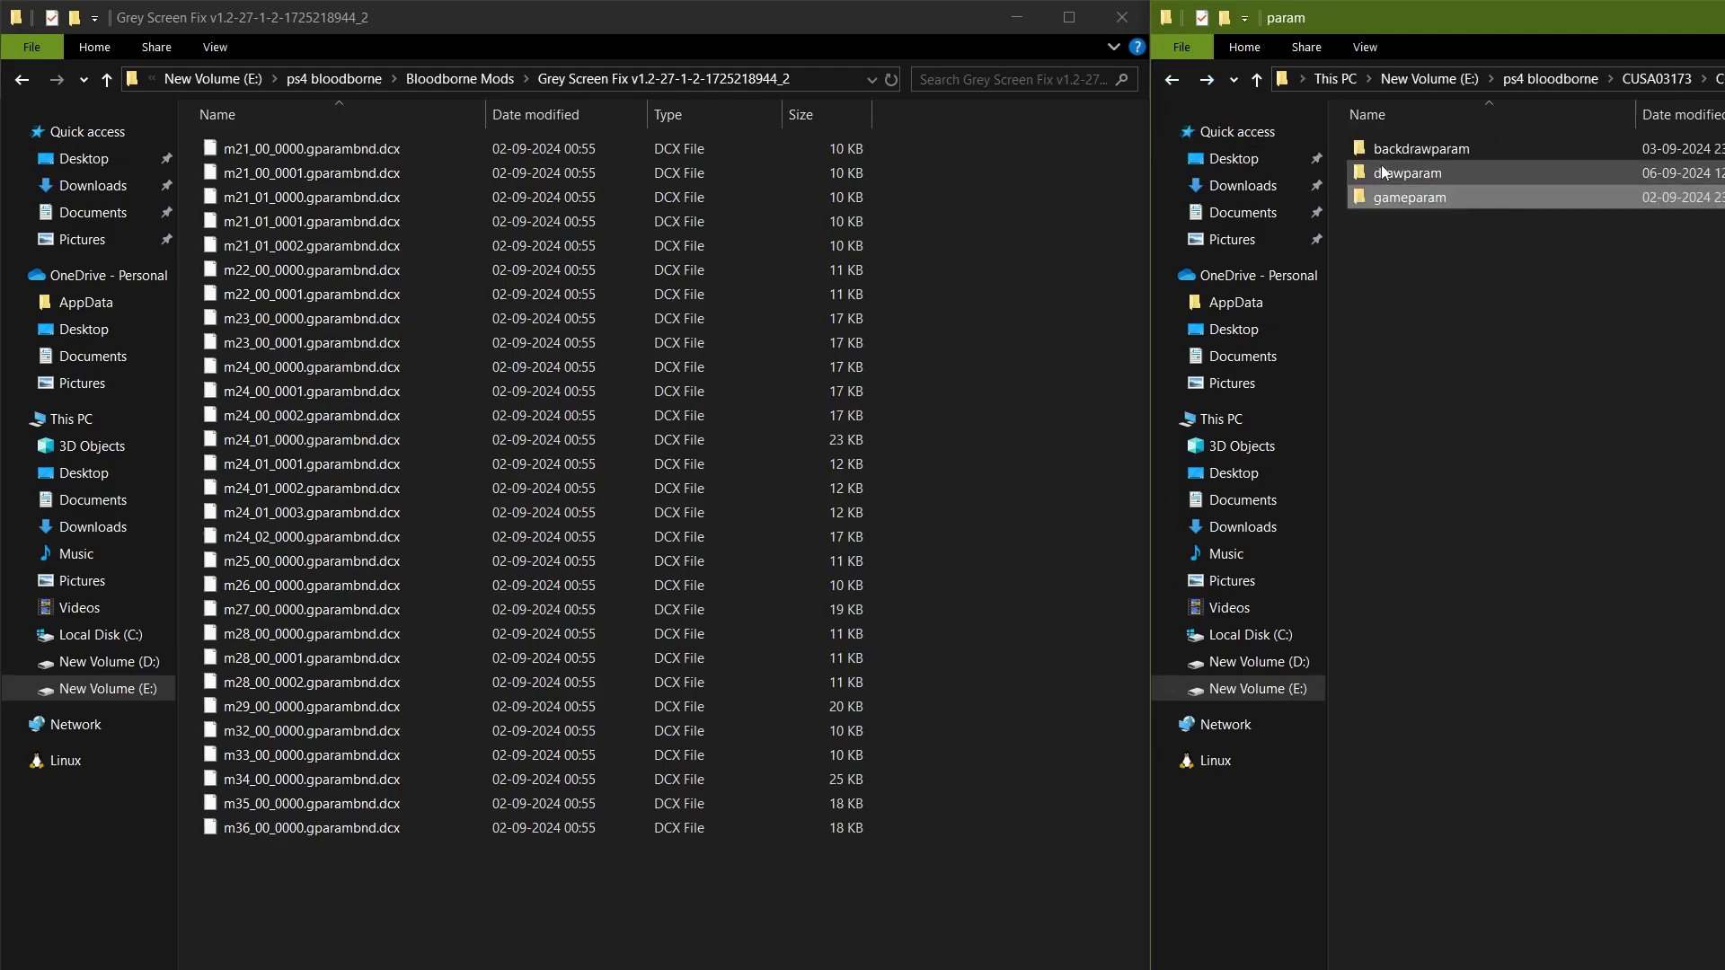
pyautogui.doubleClick(1382, 164)
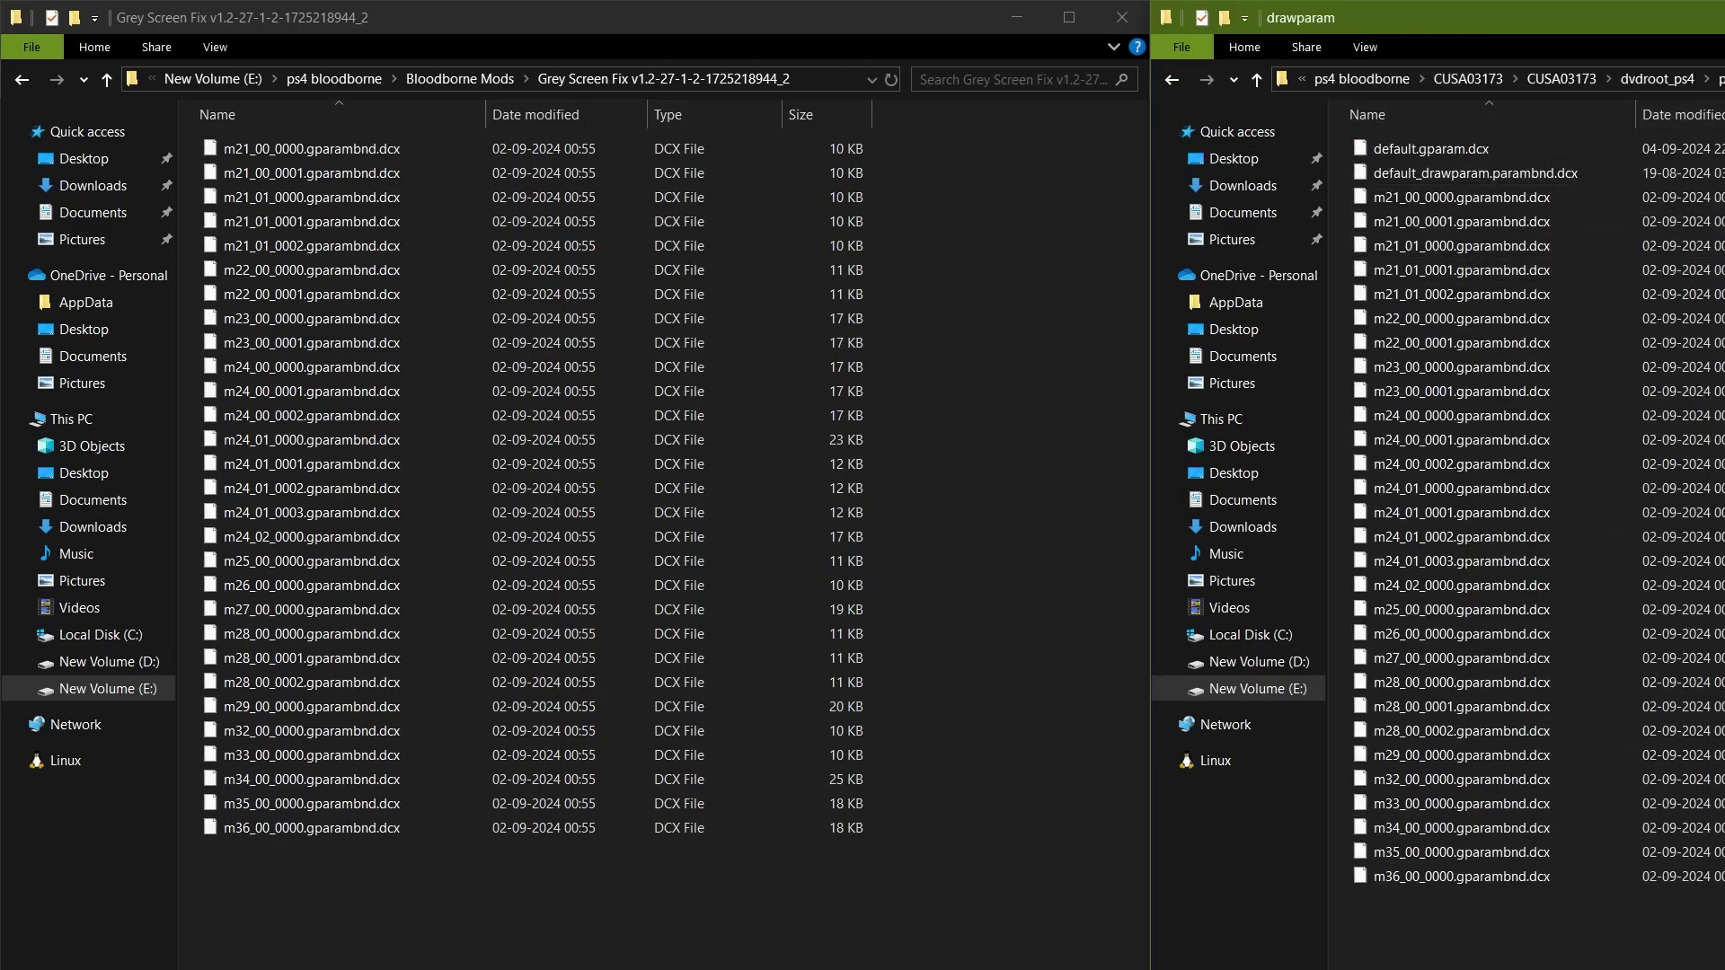
# Compare drawparam's two default files with the Grey Screen Fix files, selecting every file in the mod folder
pyautogui.moveTo(1637, 142); pyautogui.dragTo(1510, 179)
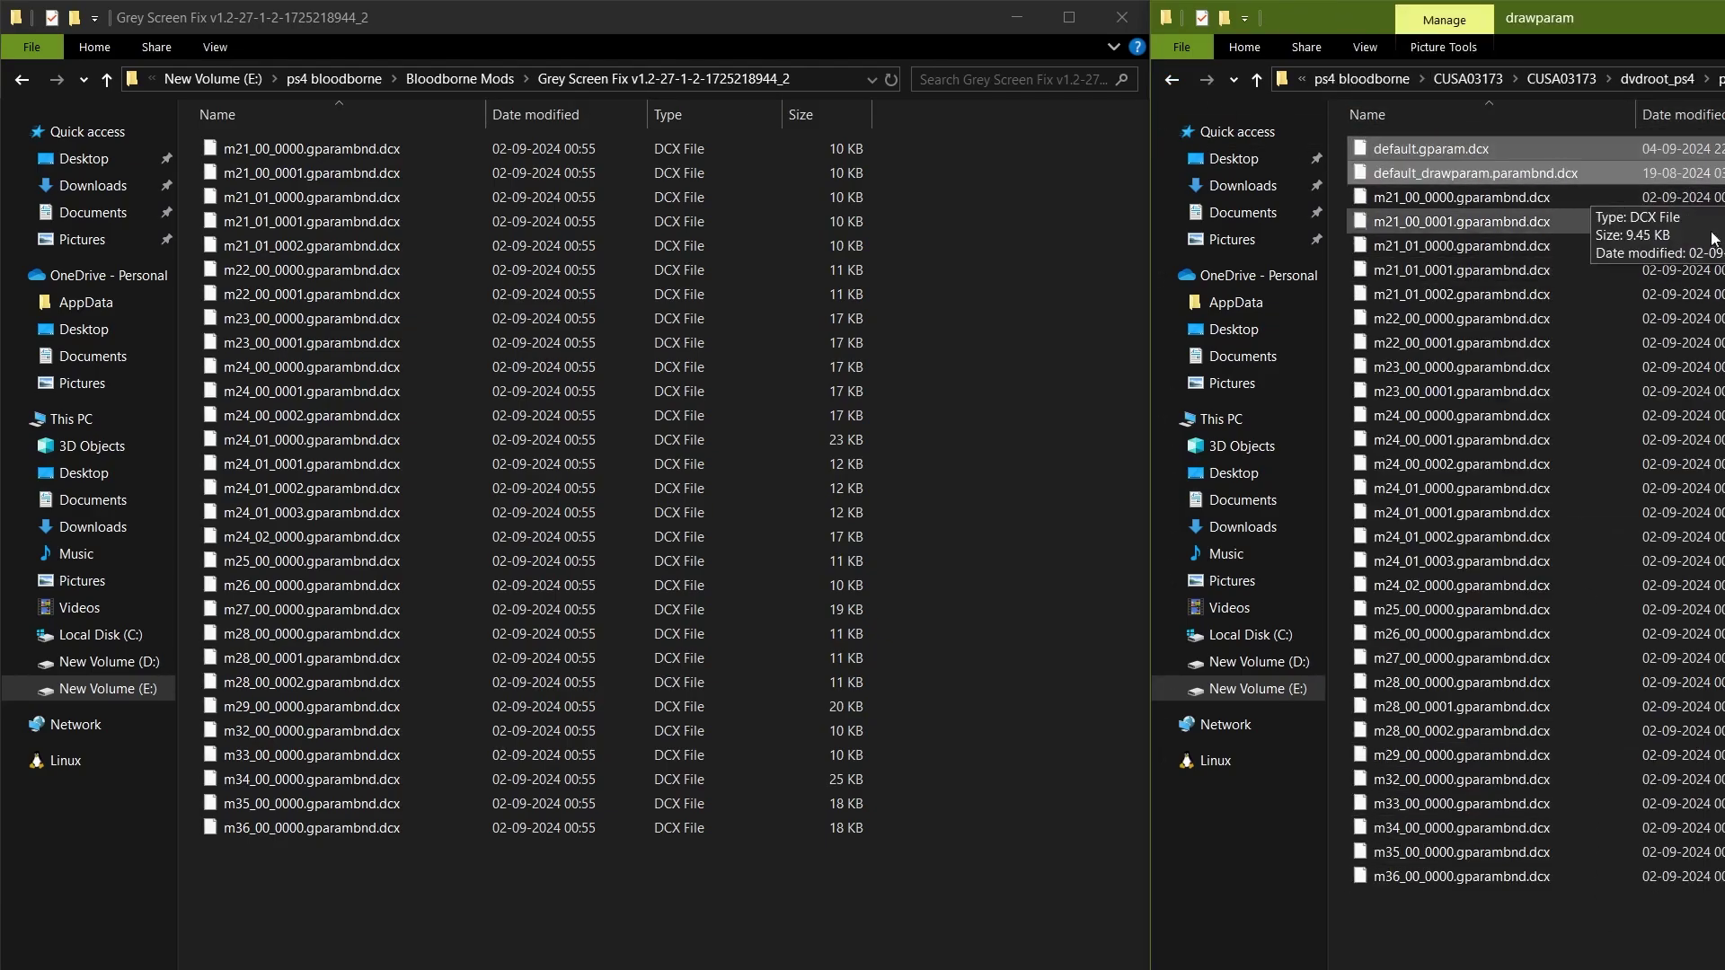
pyautogui.moveTo(496, 966); pyautogui.dragTo(592, 9)
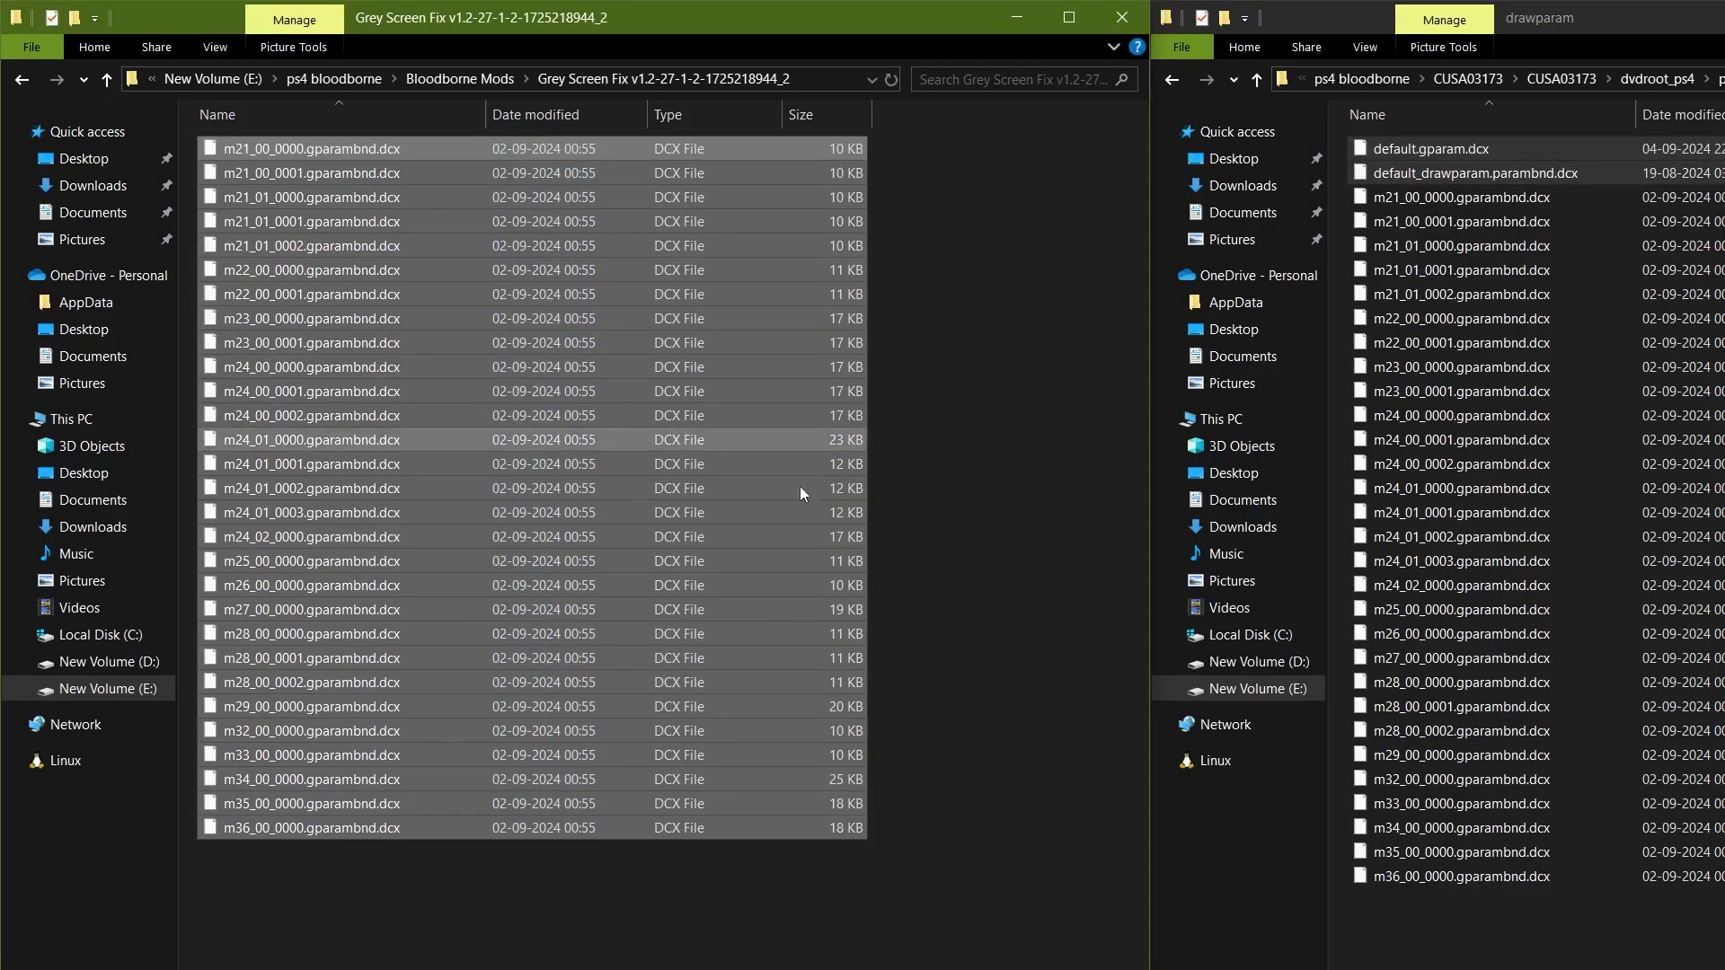
pyautogui.click(1723, 517)
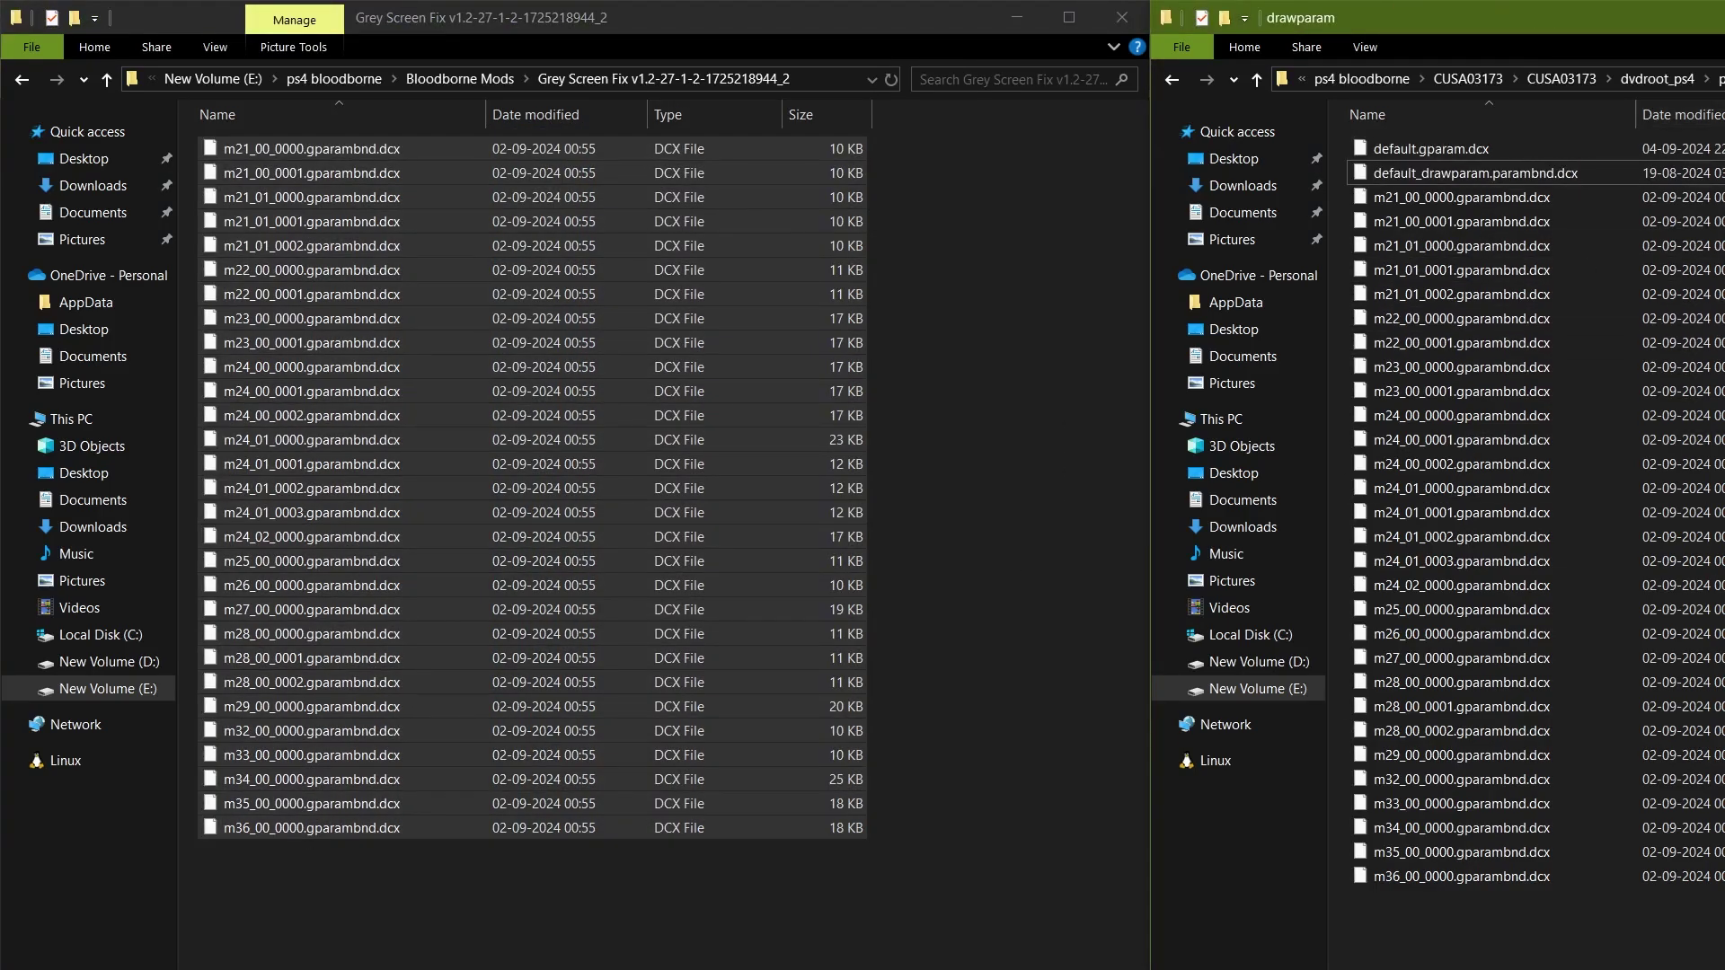
# Inspect and select all files in the Yharnam Unfiltered and no FXAA mod's drawparam folder, then return to Bloodborne Mods
pyautogui.click(19, 80)
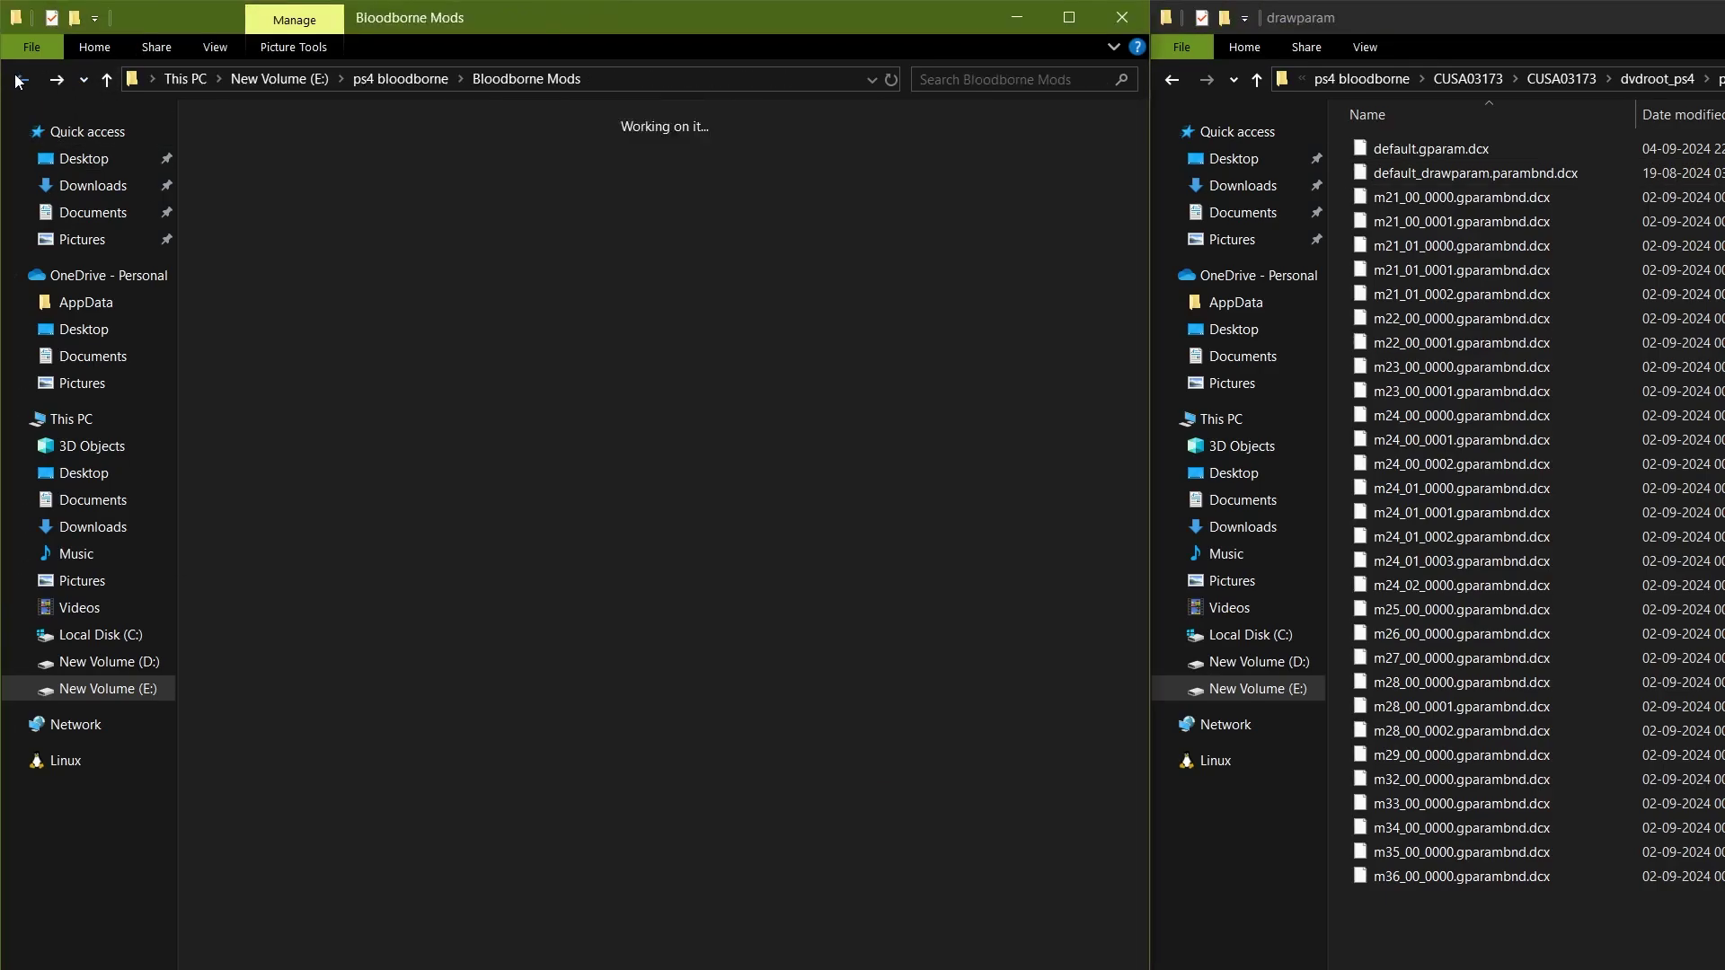
pyautogui.doubleClick(1016, 243)
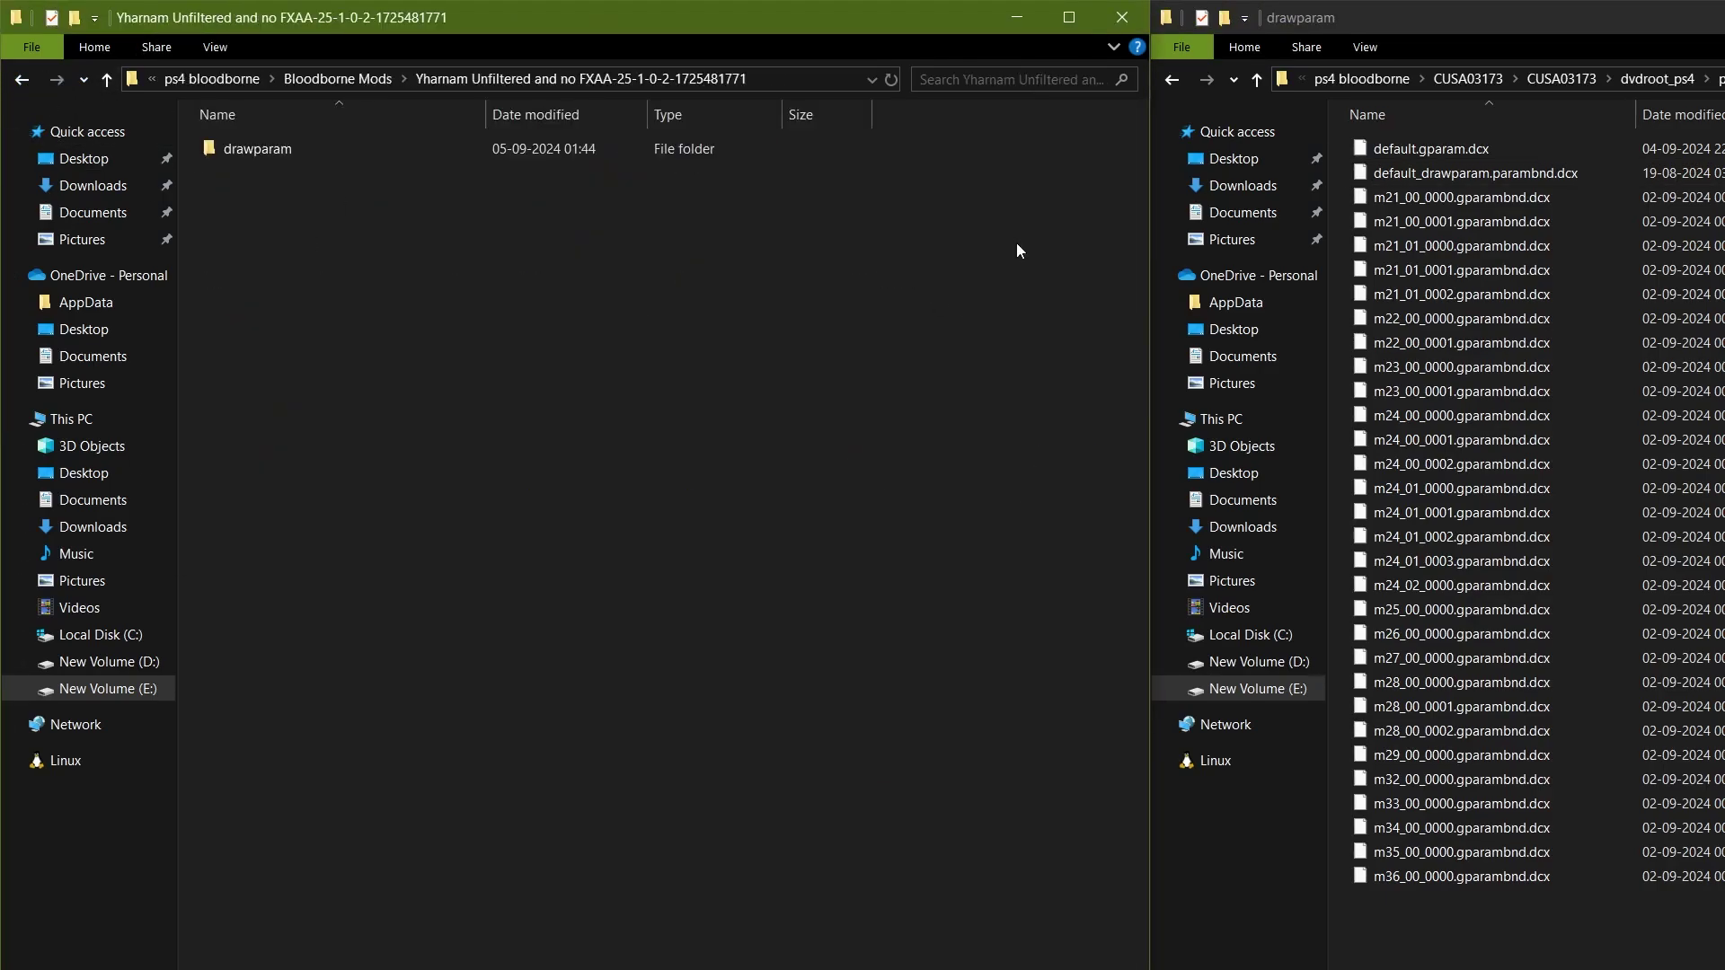
pyautogui.doubleClick(400, 149)
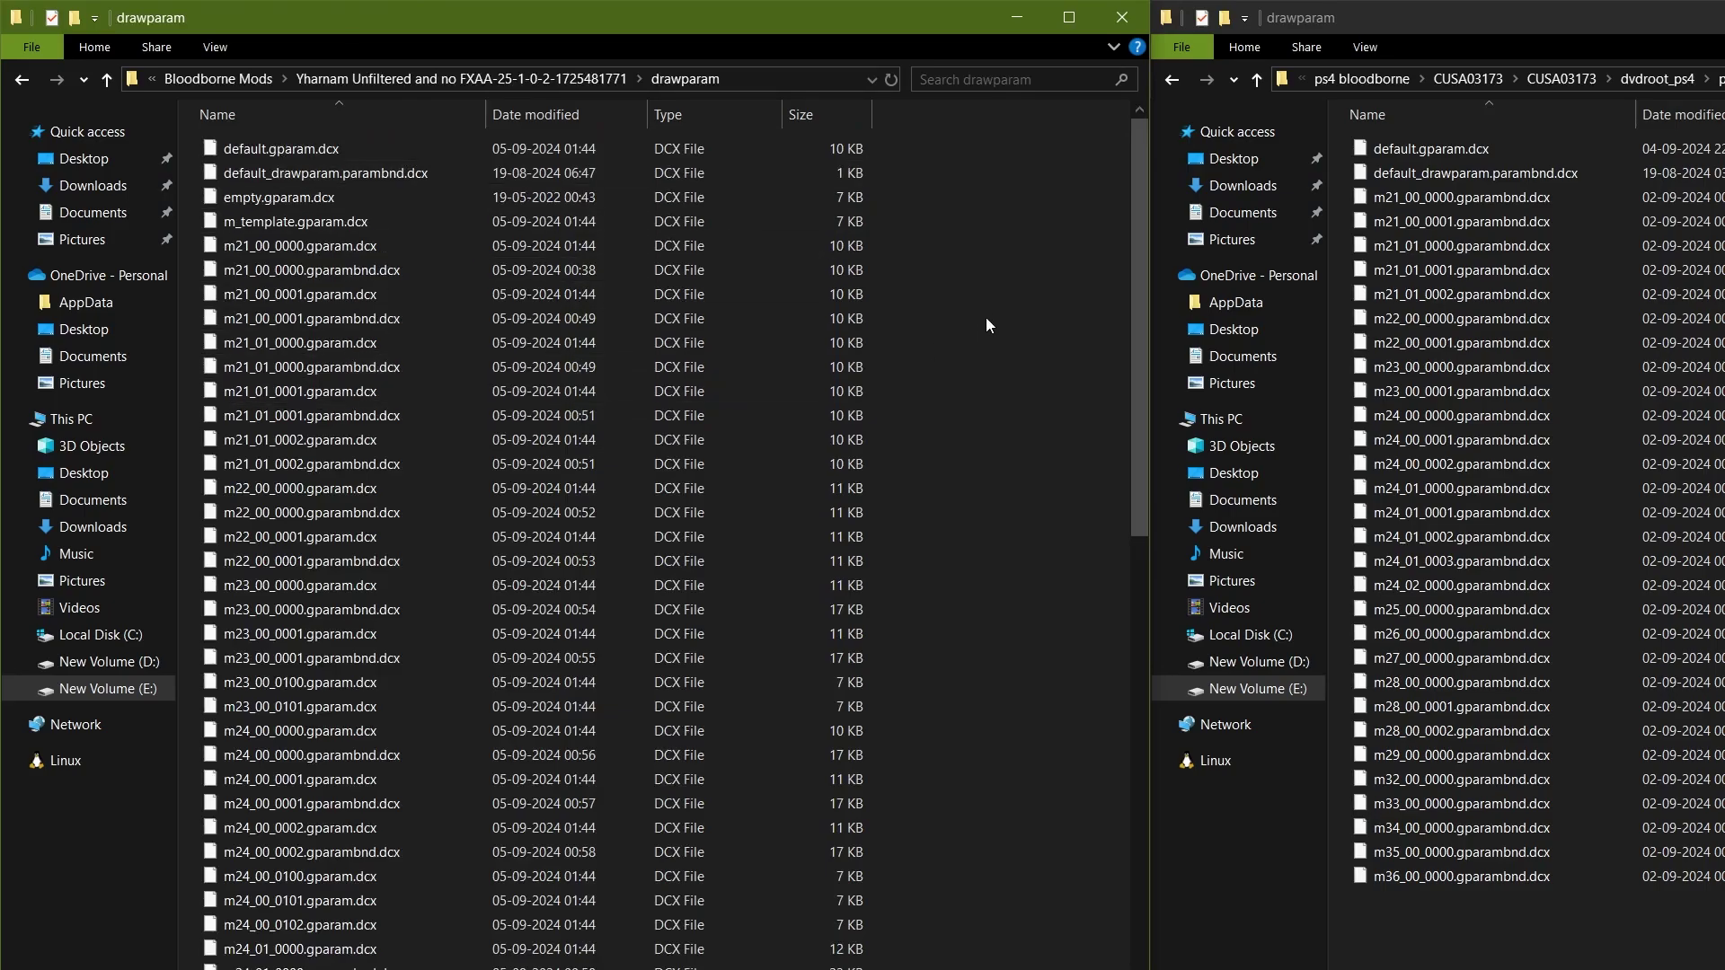
pyautogui.hotkey('ctrl', 'a')
pyautogui.click(1419, 175)
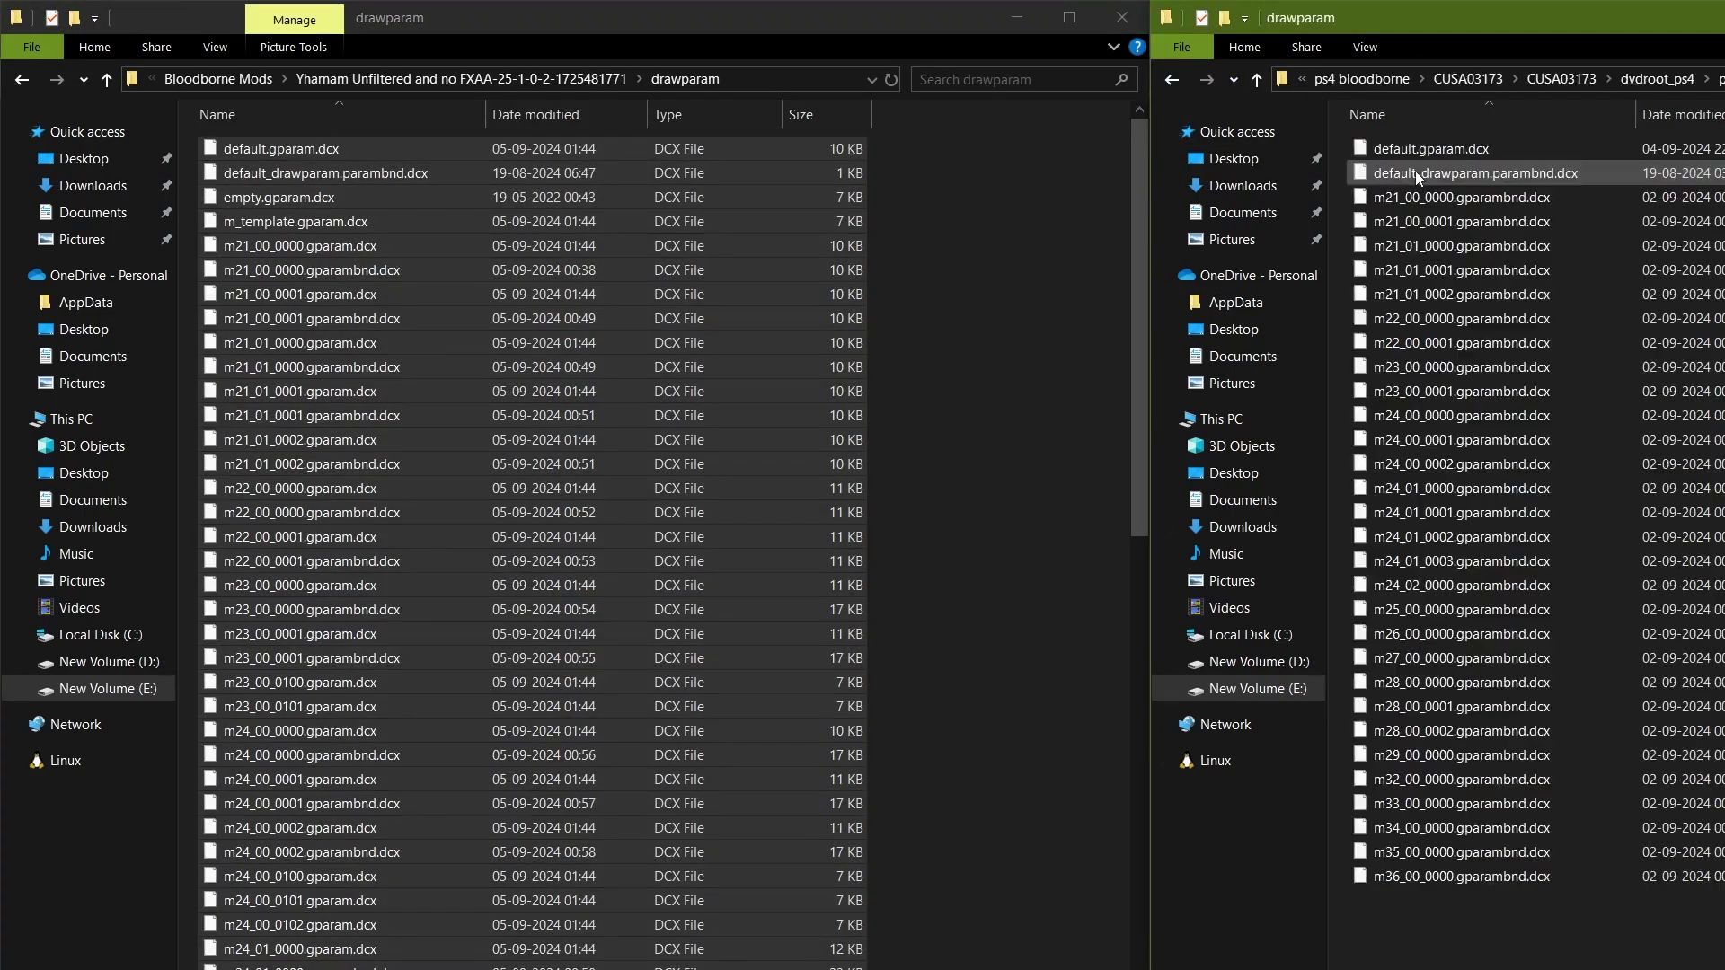
pyautogui.click(31, 84)
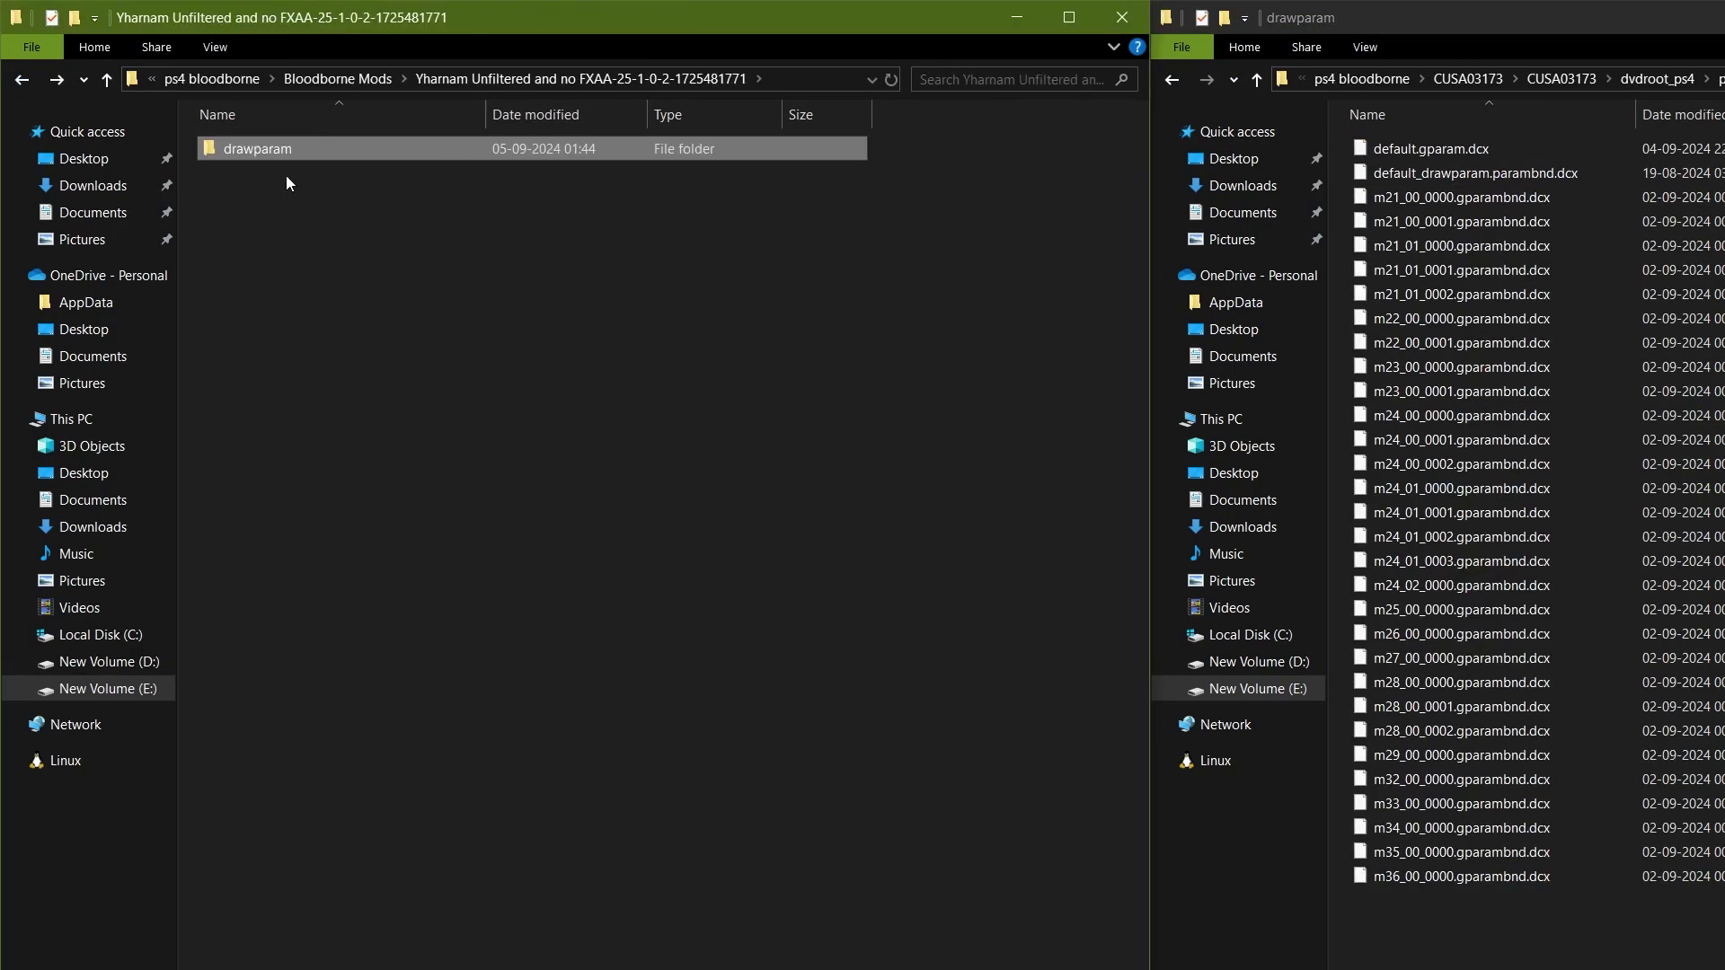
pyautogui.click(25, 81)
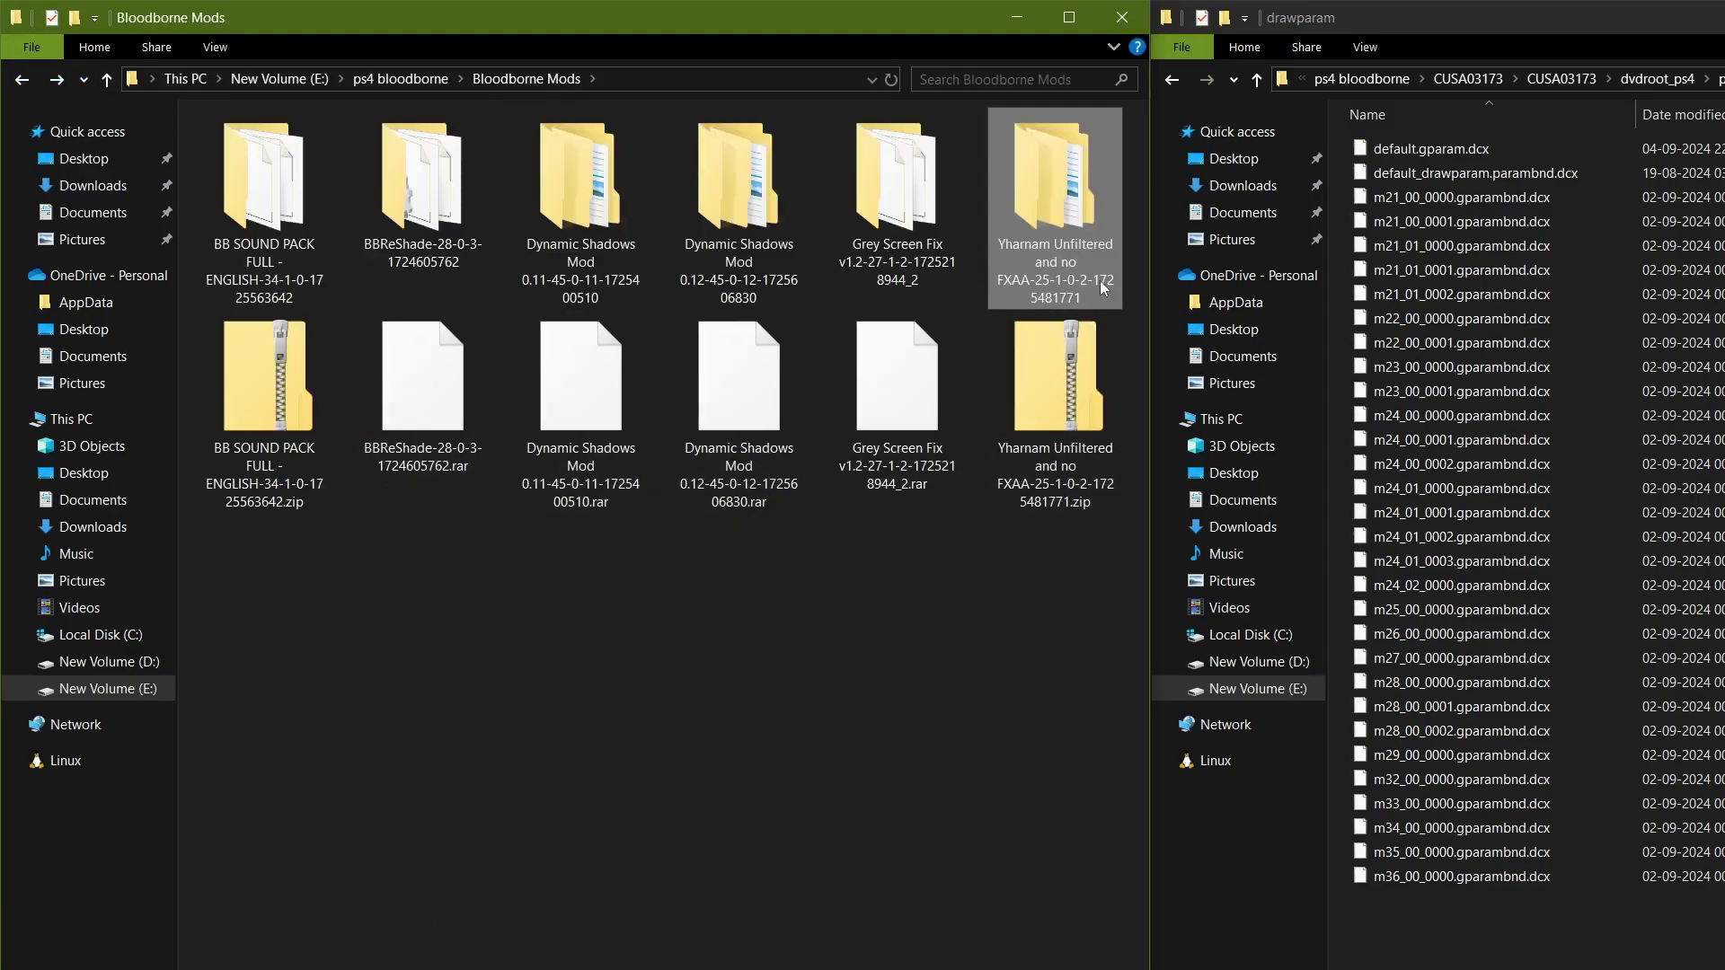
# Navigate the game window back from drawparam to ps4 bloodborne and open the shadps4-win64-qt (1) folder
pyautogui.click(695, 672)
pyautogui.click(1718, 497)
pyautogui.hotkey('alt', 'Left')
pyautogui.hotkey('alt', 'Left')
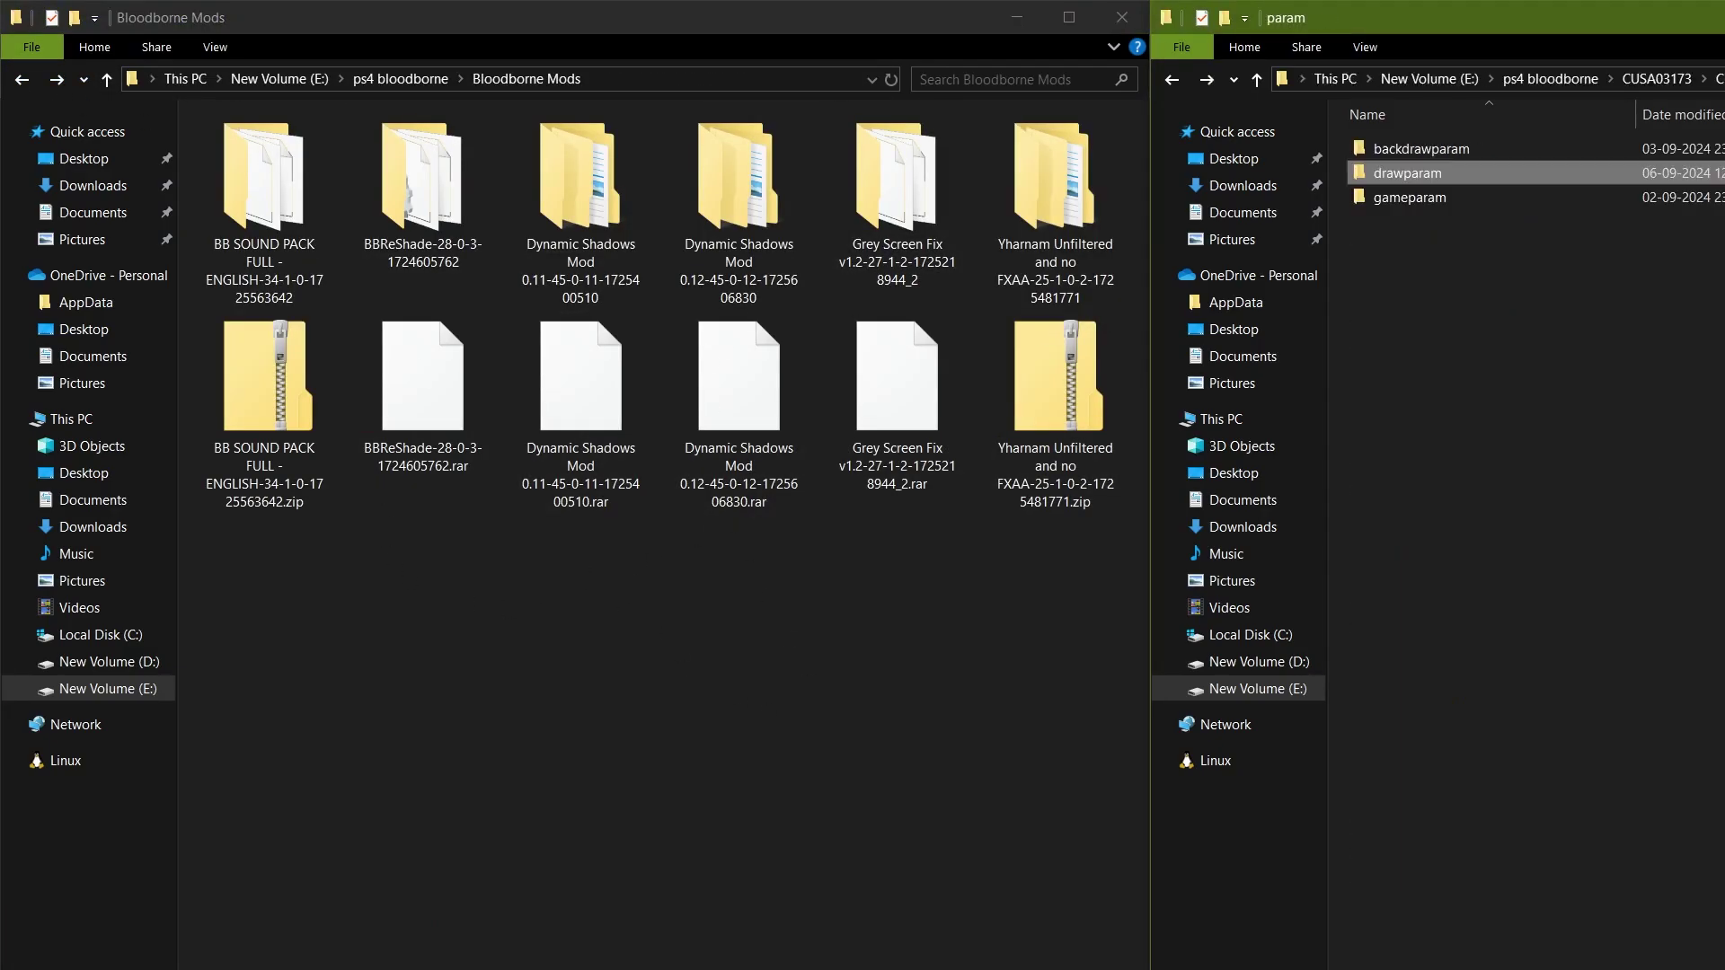
pyautogui.hotkey('alt', 'Left')
pyautogui.hotkey('alt', 'Left')
pyautogui.hotkey('alt', 'Left')
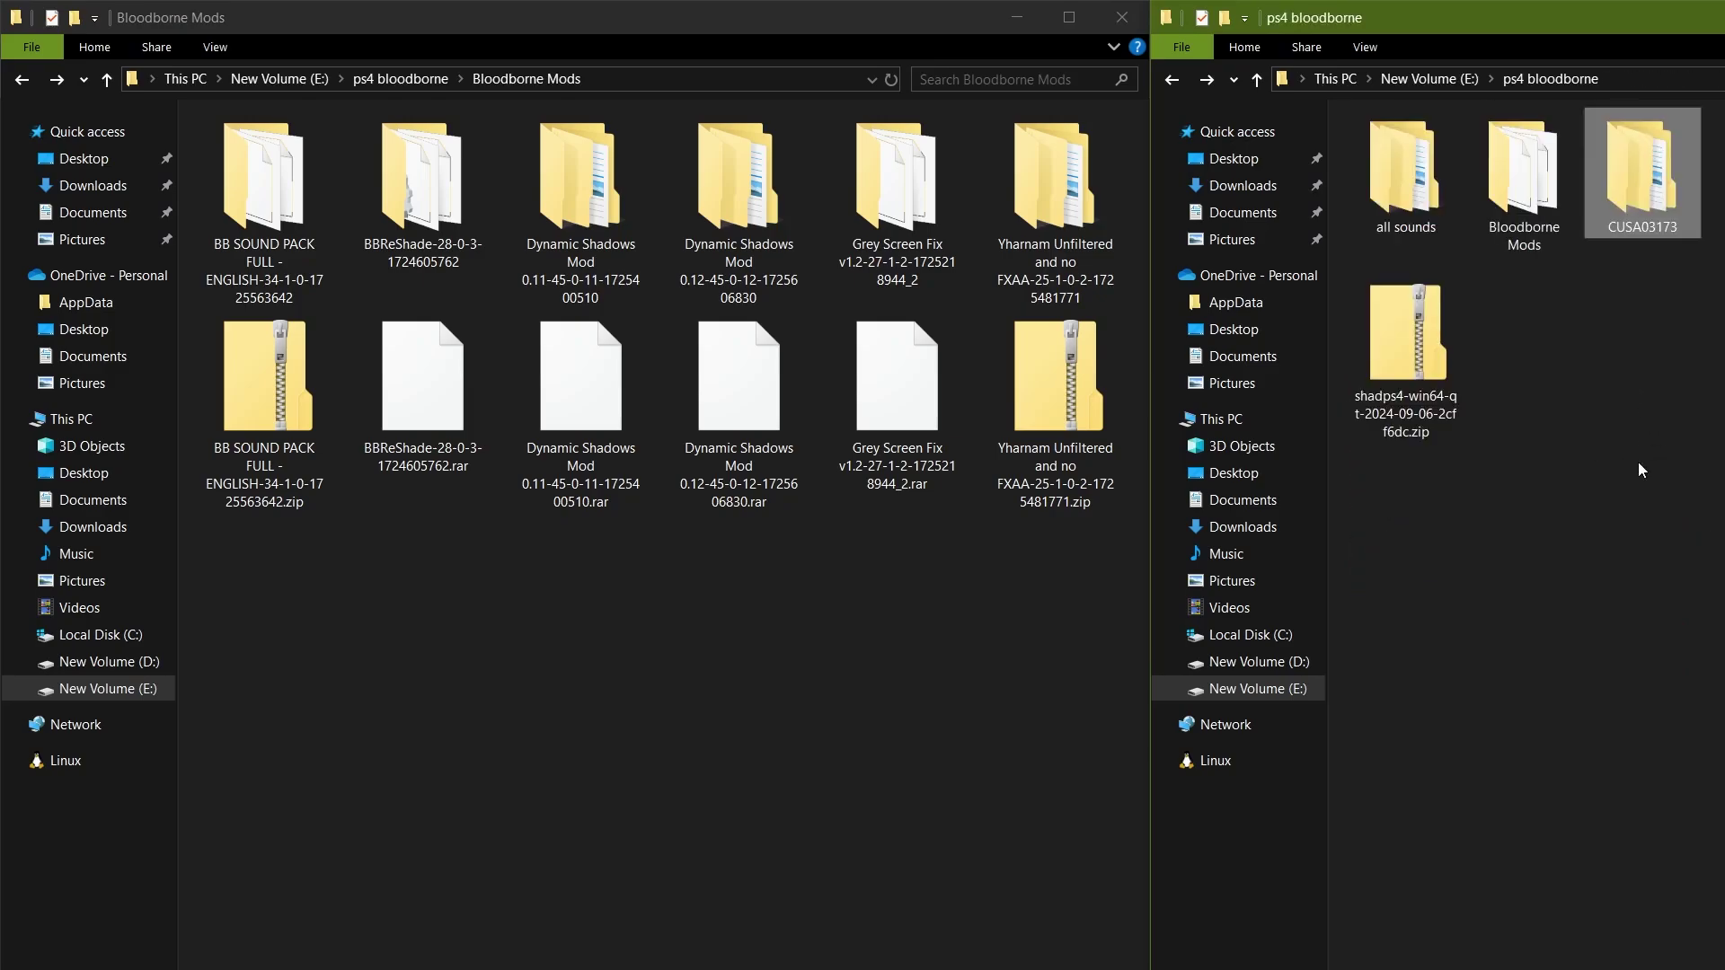
pyautogui.hotkey('alt', 'Right')
pyautogui.hotkey('alt', 'Right')
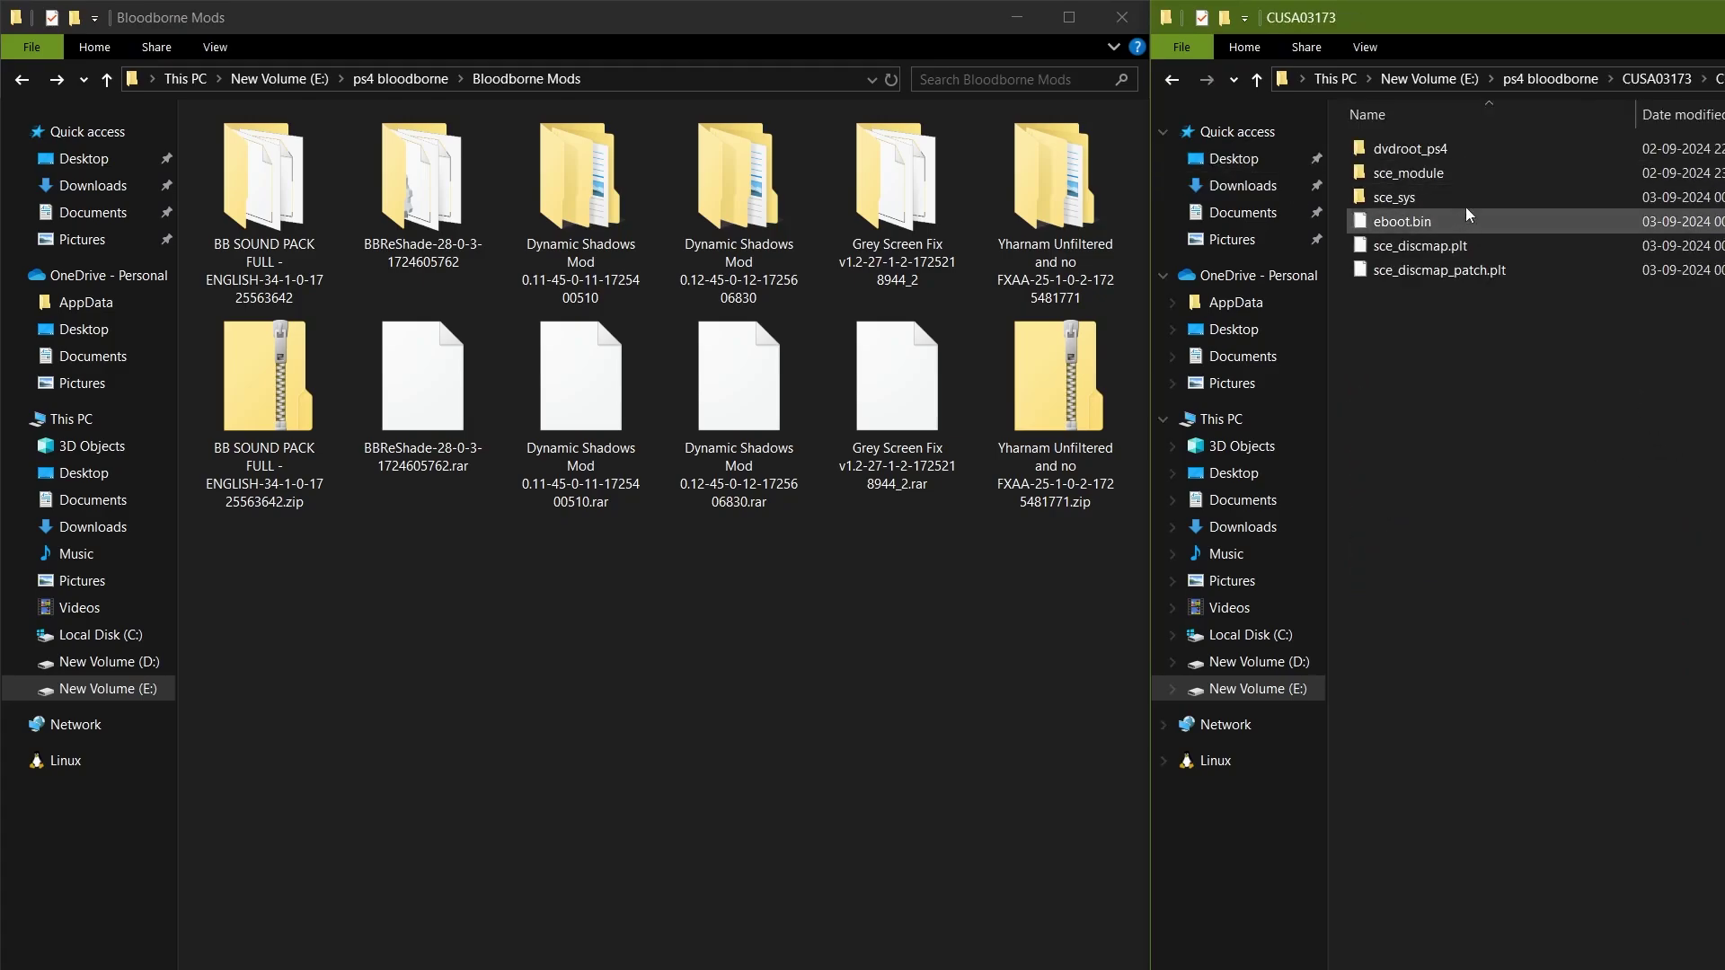
pyautogui.click(1576, 80)
pyautogui.doubleClick(1724, 175)
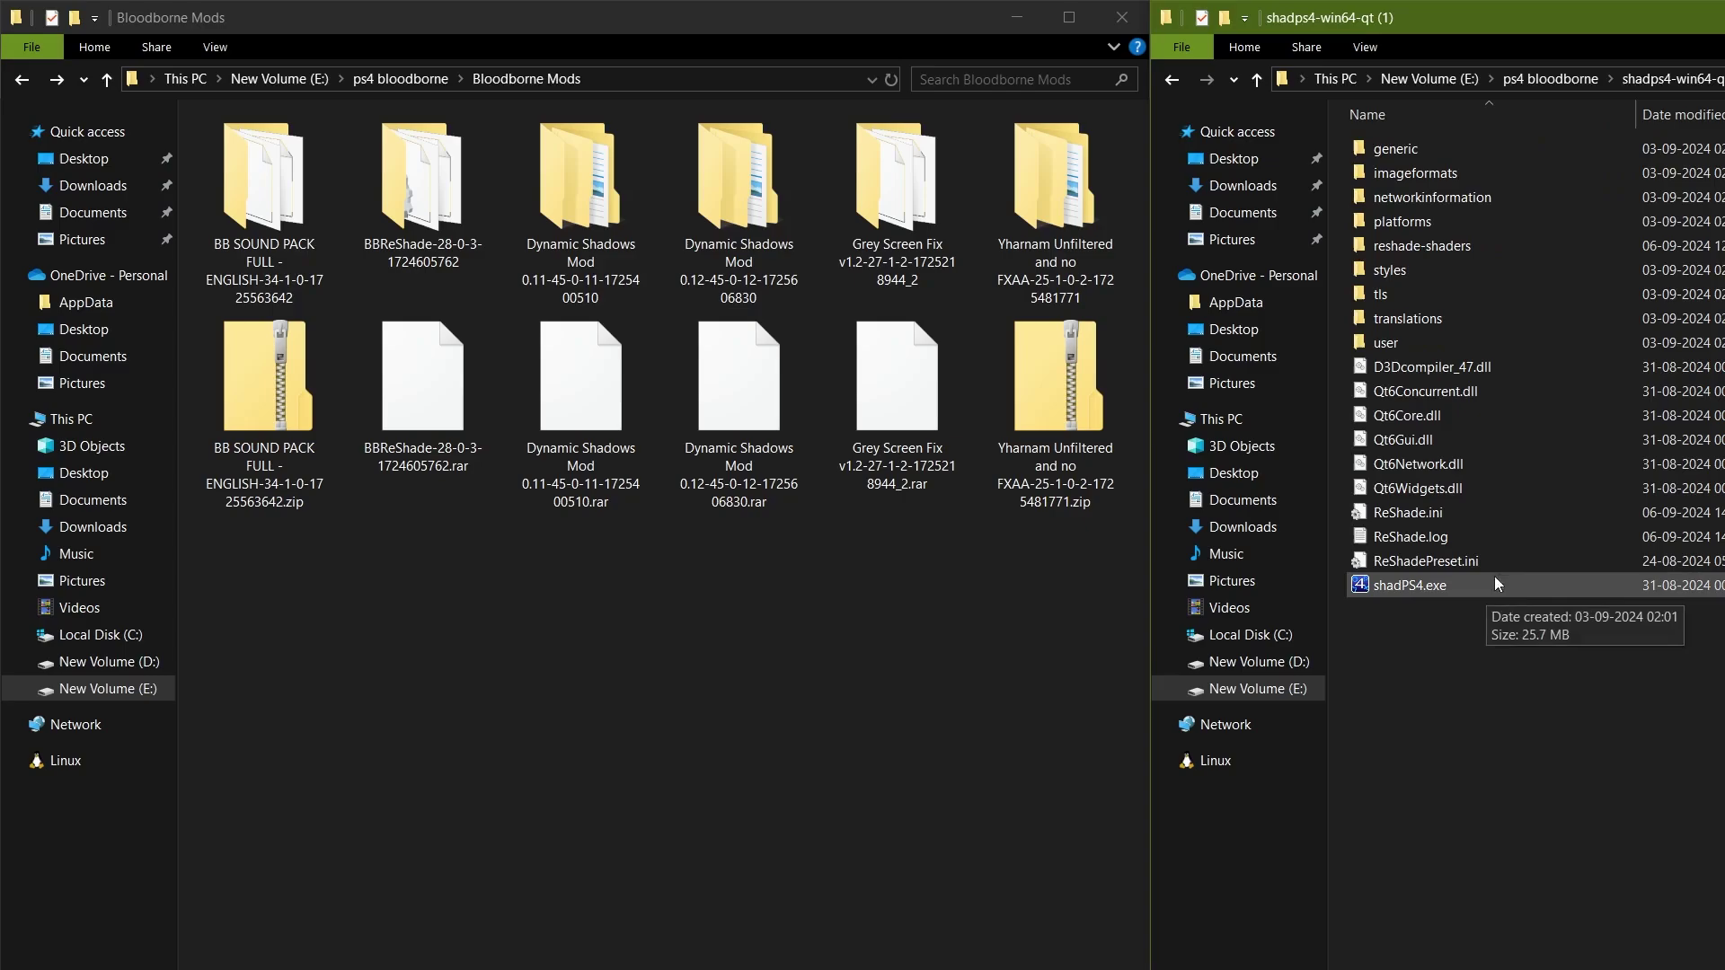
# Launch shadPS4.exe and display the available patches for Bloodborne in its Cheats / Patches window
pyautogui.doubleClick(1452, 584)
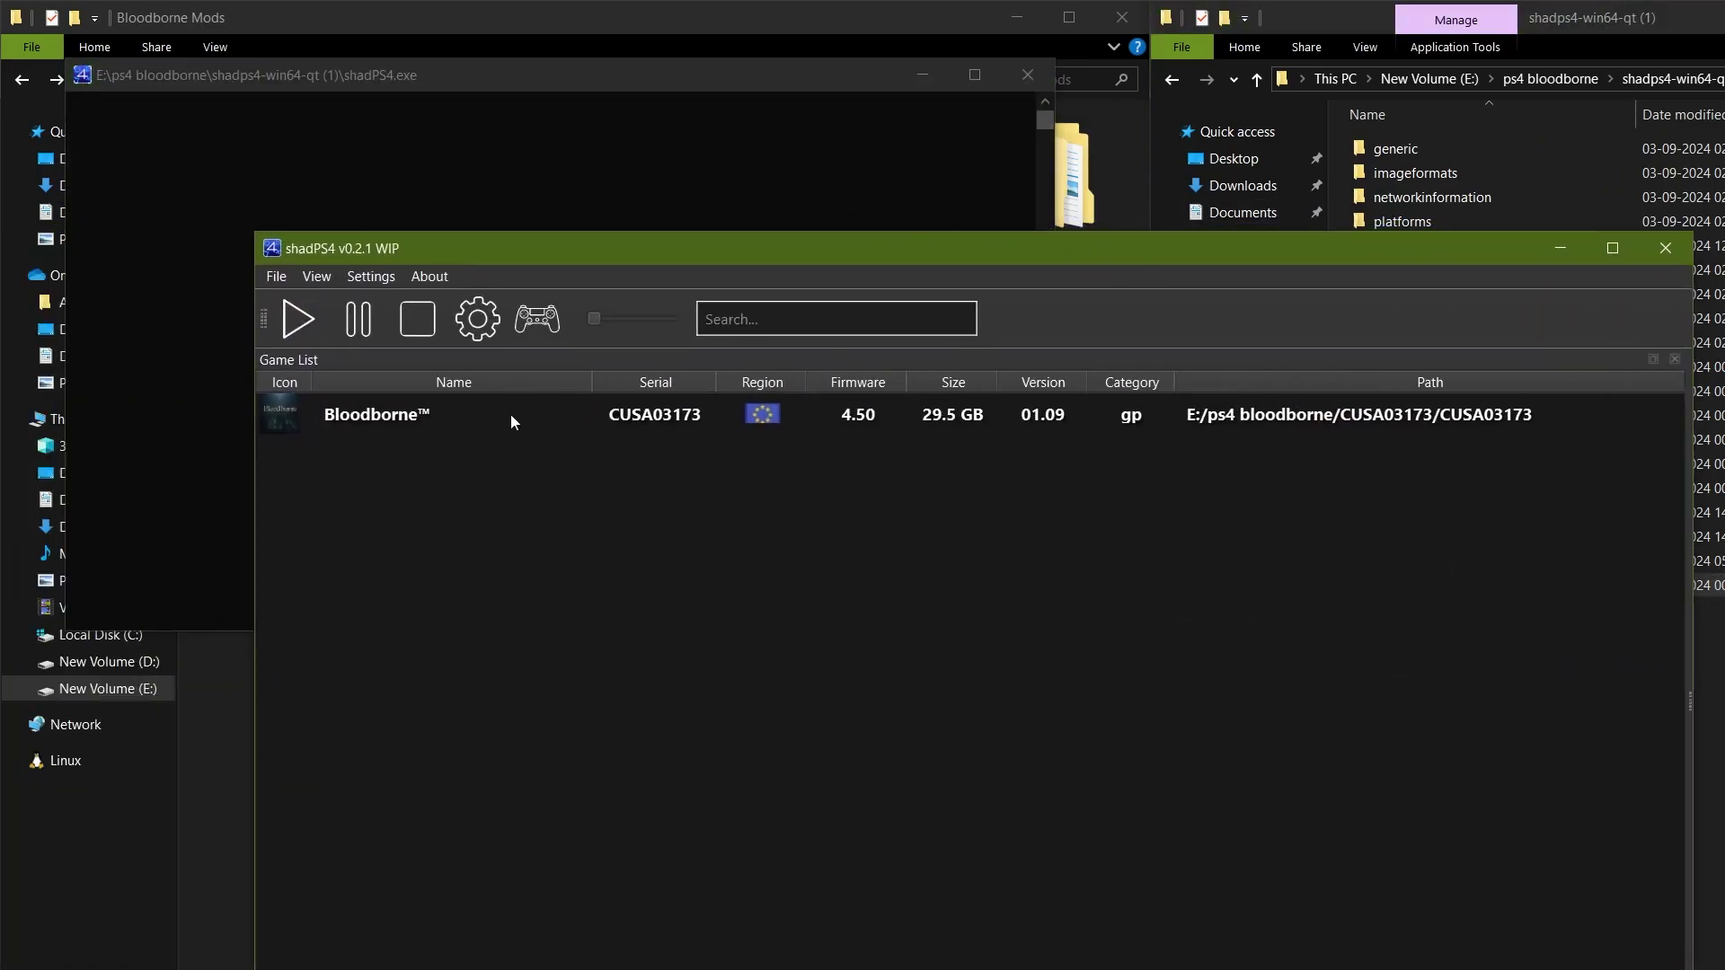
pyautogui.rightClick(510, 413)
pyautogui.click(606, 487)
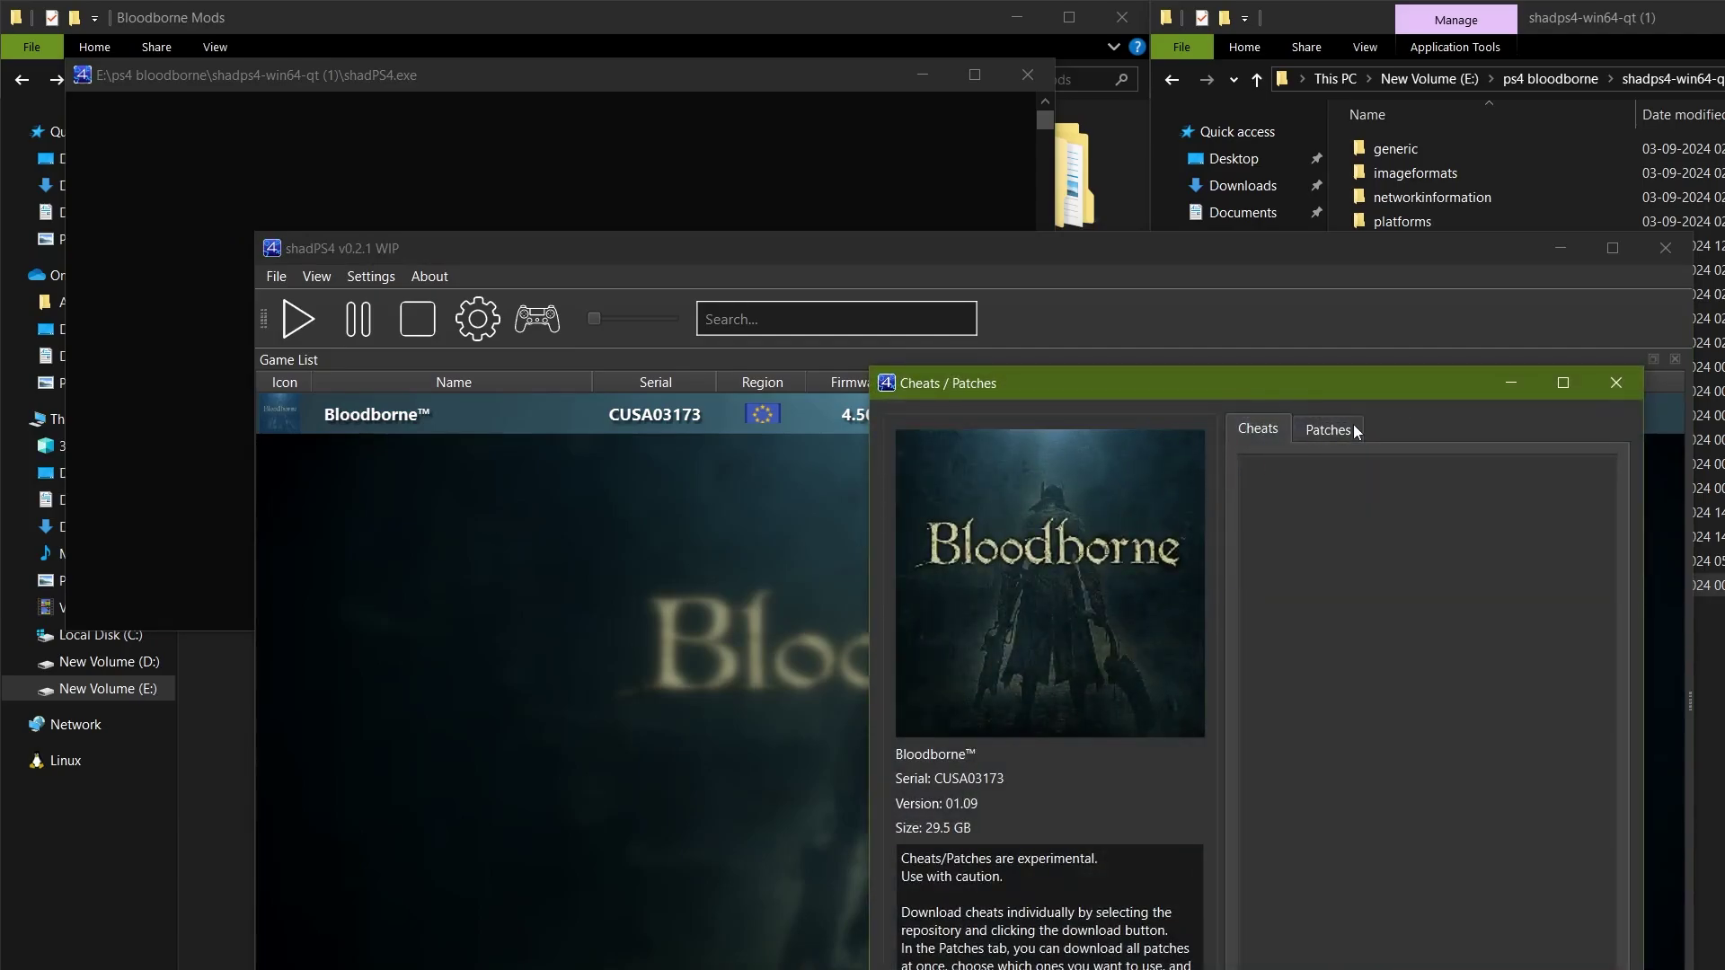
pyautogui.click(1330, 430)
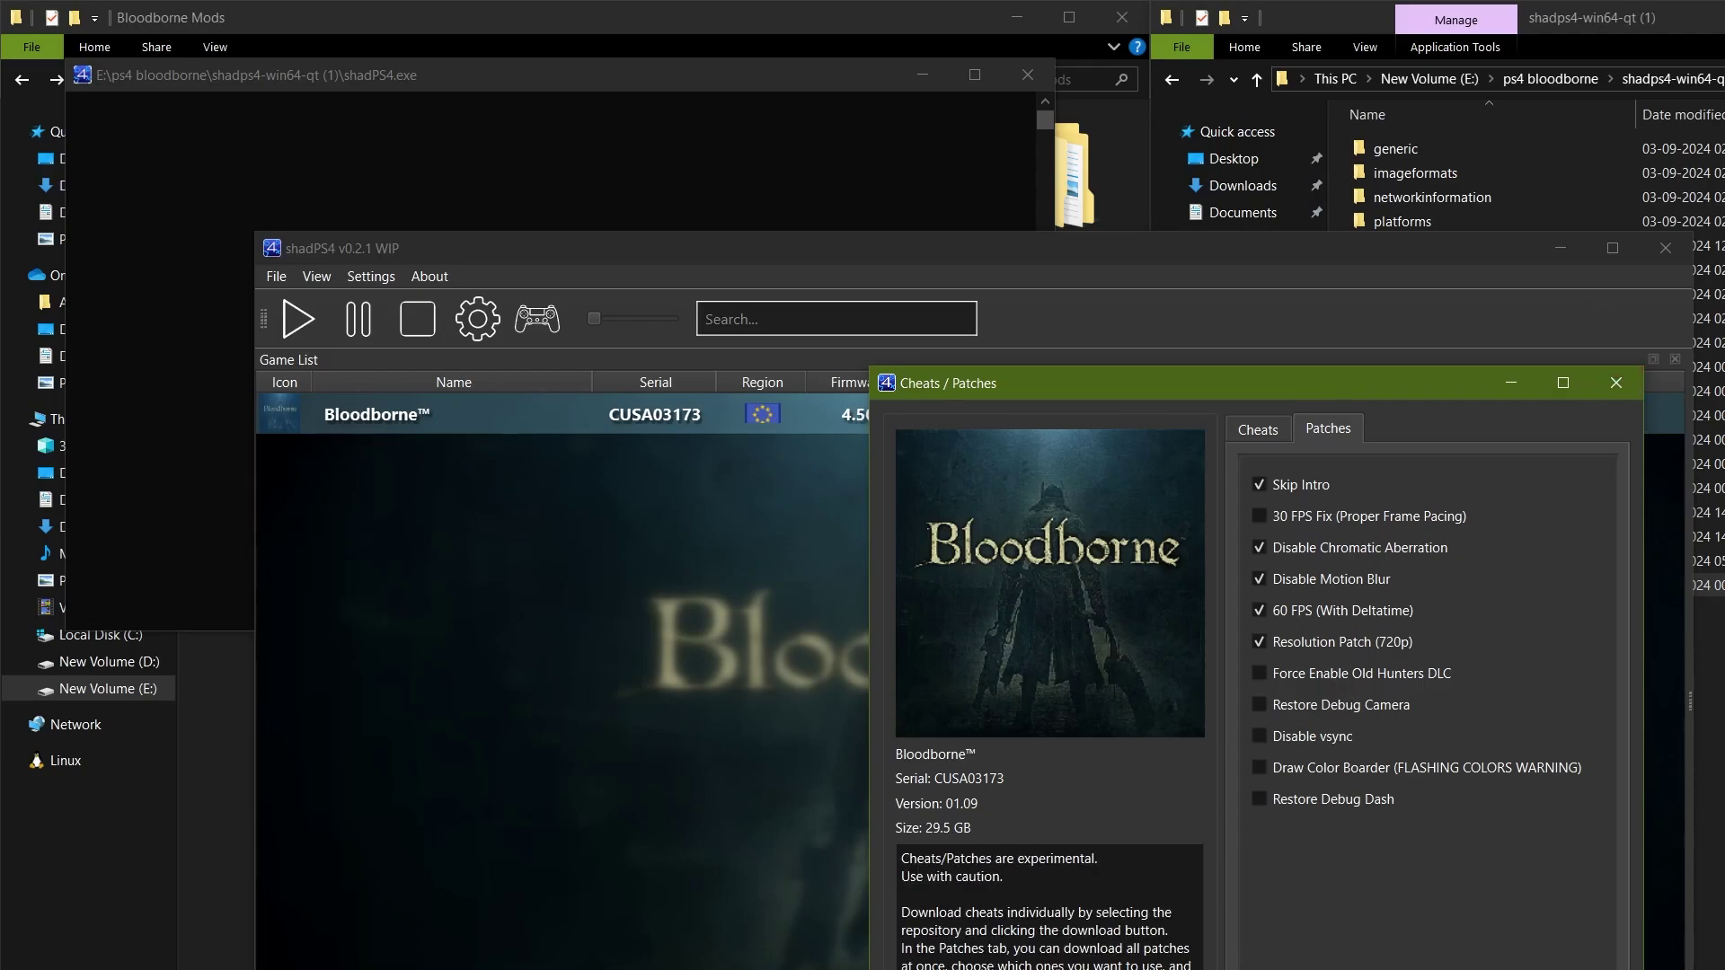
# Finish reviewing the available Bloodborne patches and close the Cheats / Patches window
pyautogui.click(1615, 383)
pyautogui.click(1310, 812)
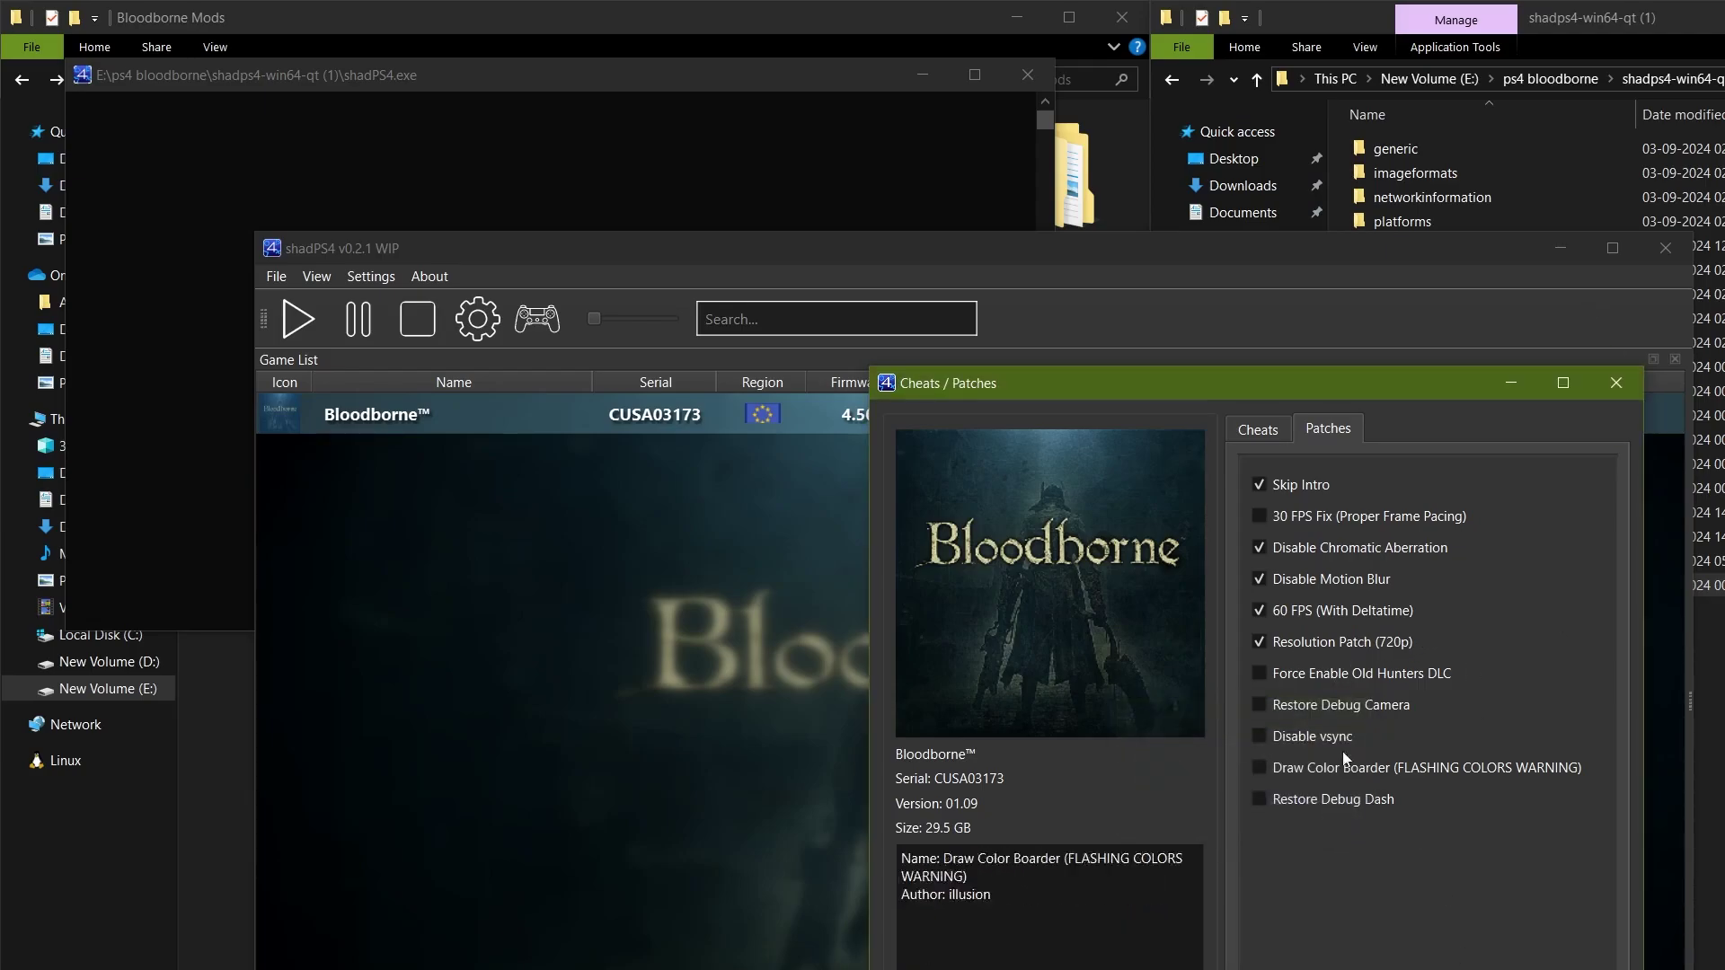
pyautogui.click(1616, 383)
# Review the emulator's General, Graphics and Debug settings and close the Settings dialog without saving
pyautogui.click(489, 320)
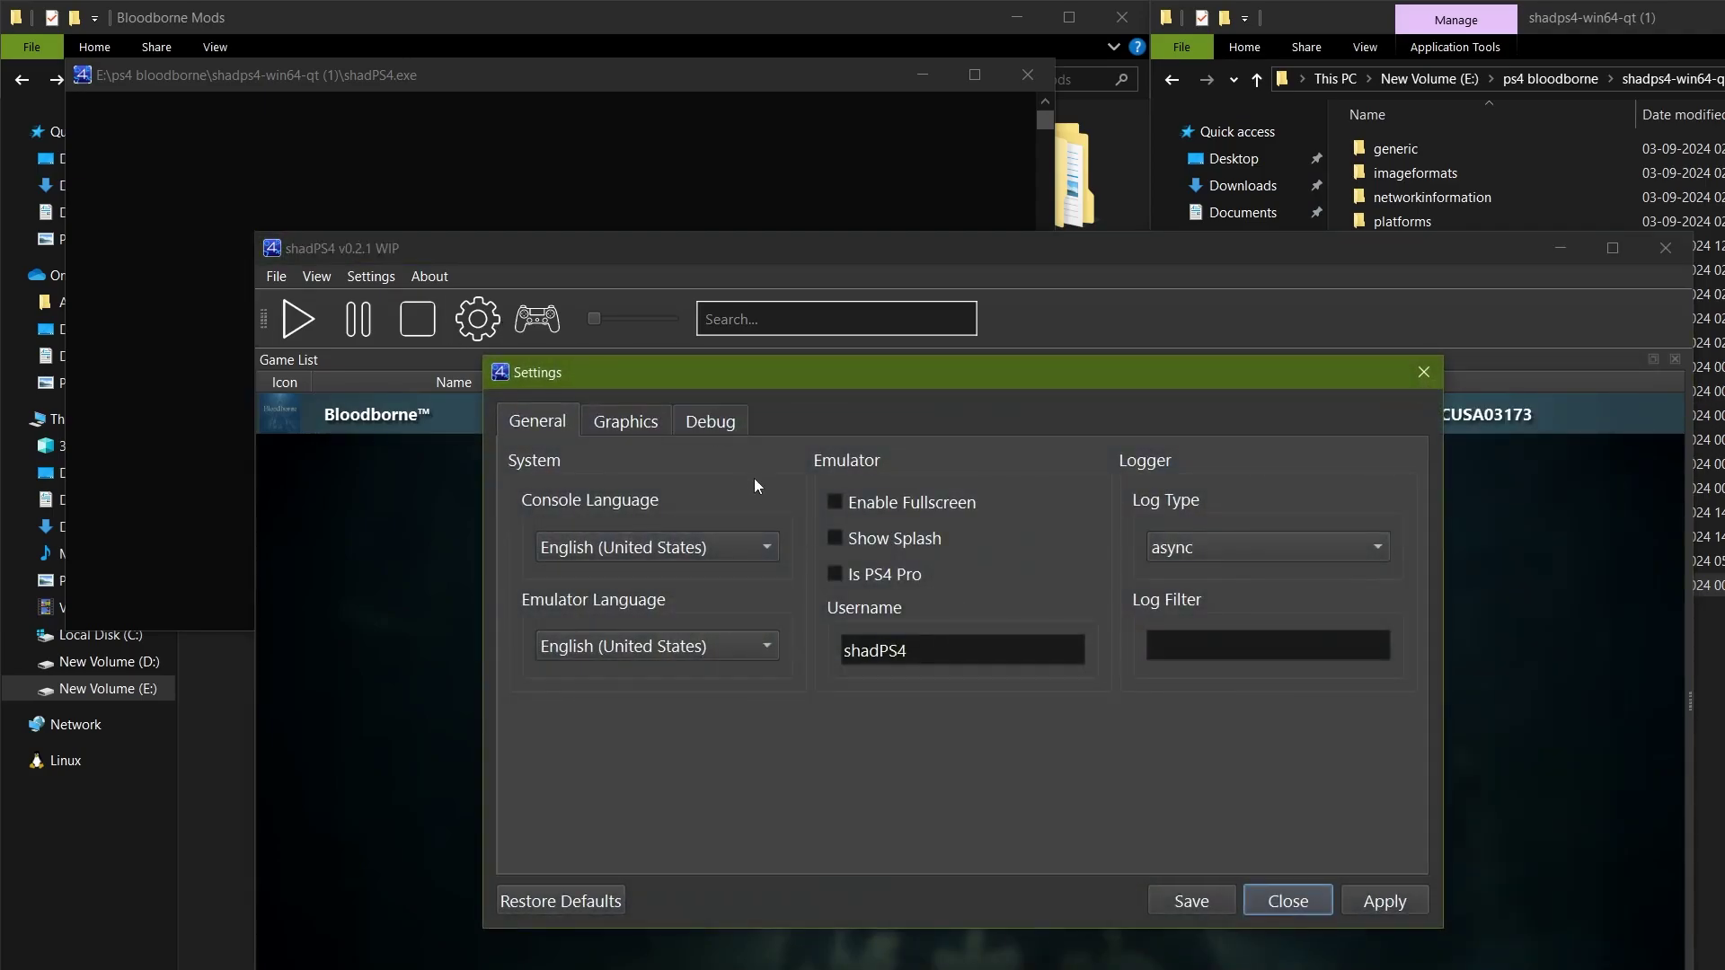
pyautogui.click(596, 422)
pyautogui.click(1041, 512)
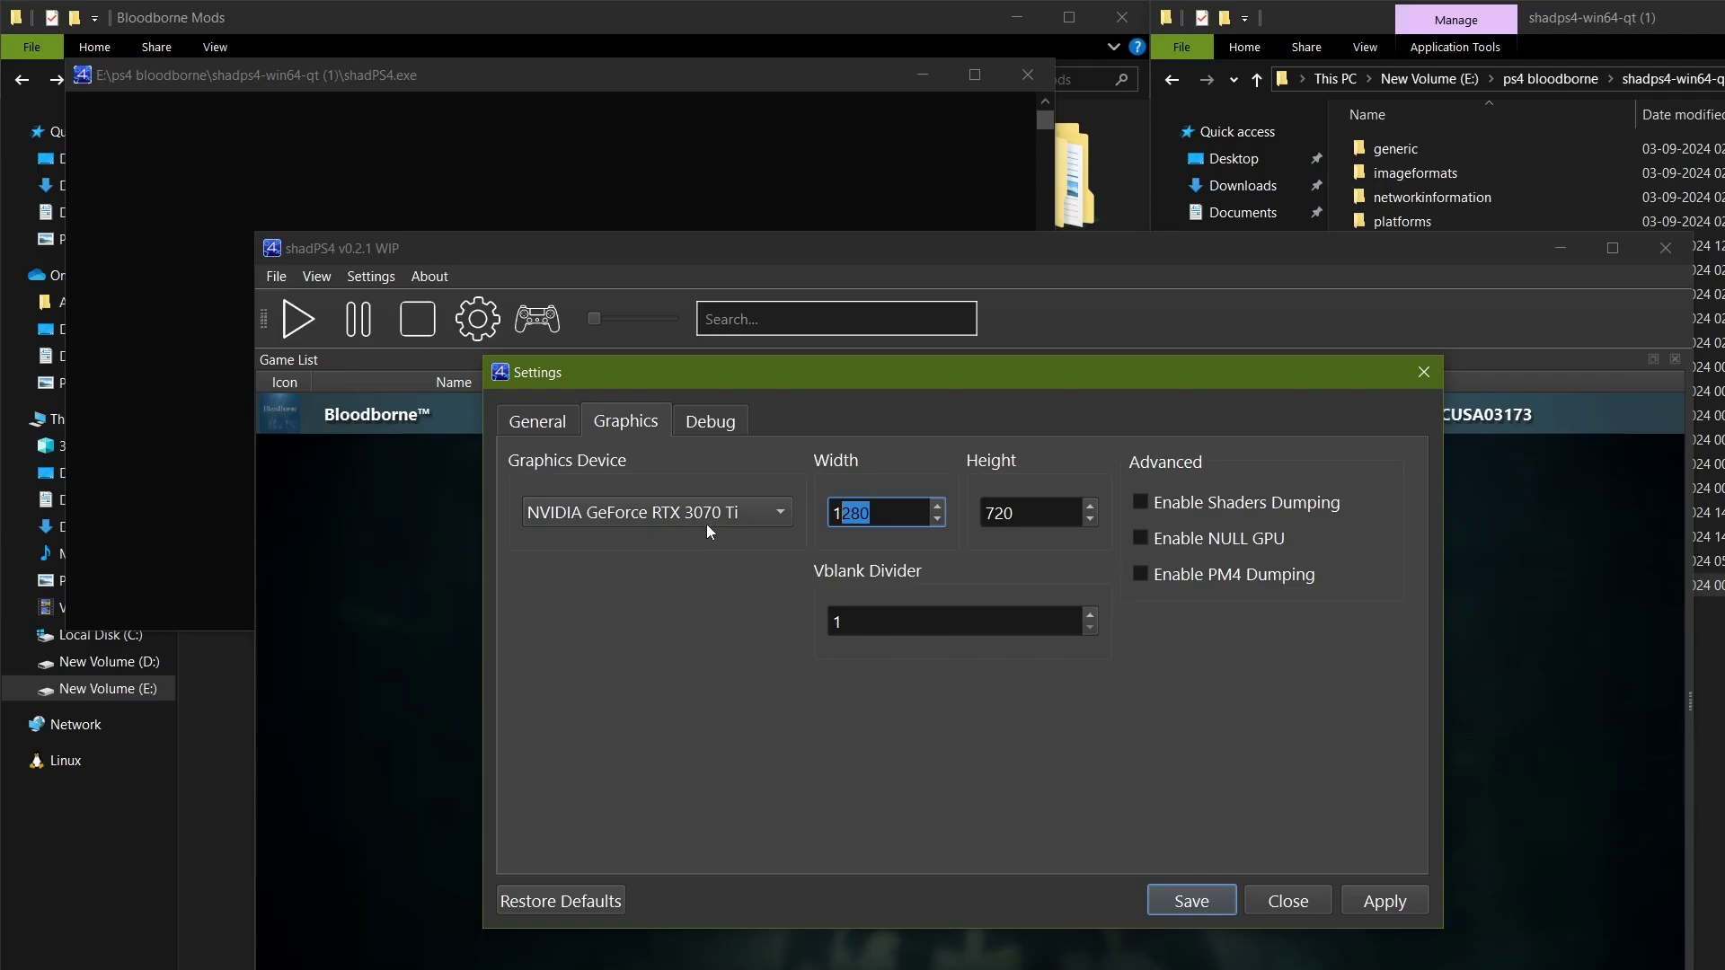
pyautogui.click(709, 423)
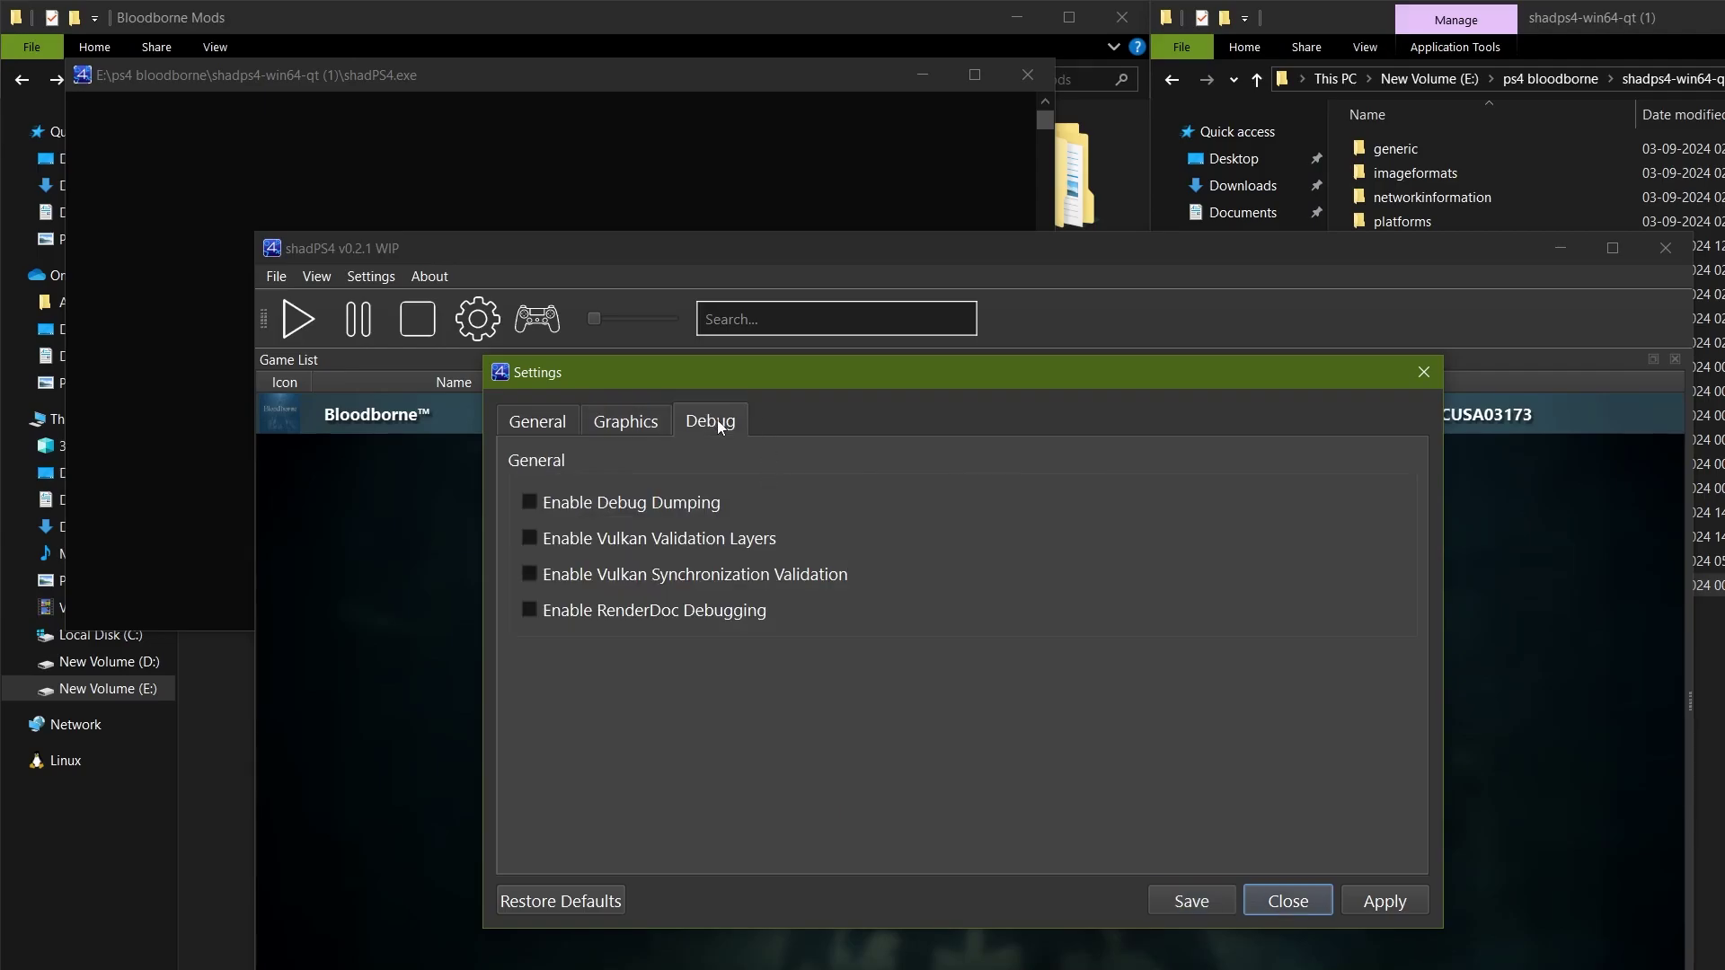
pyautogui.click(530, 424)
pyautogui.click(1299, 900)
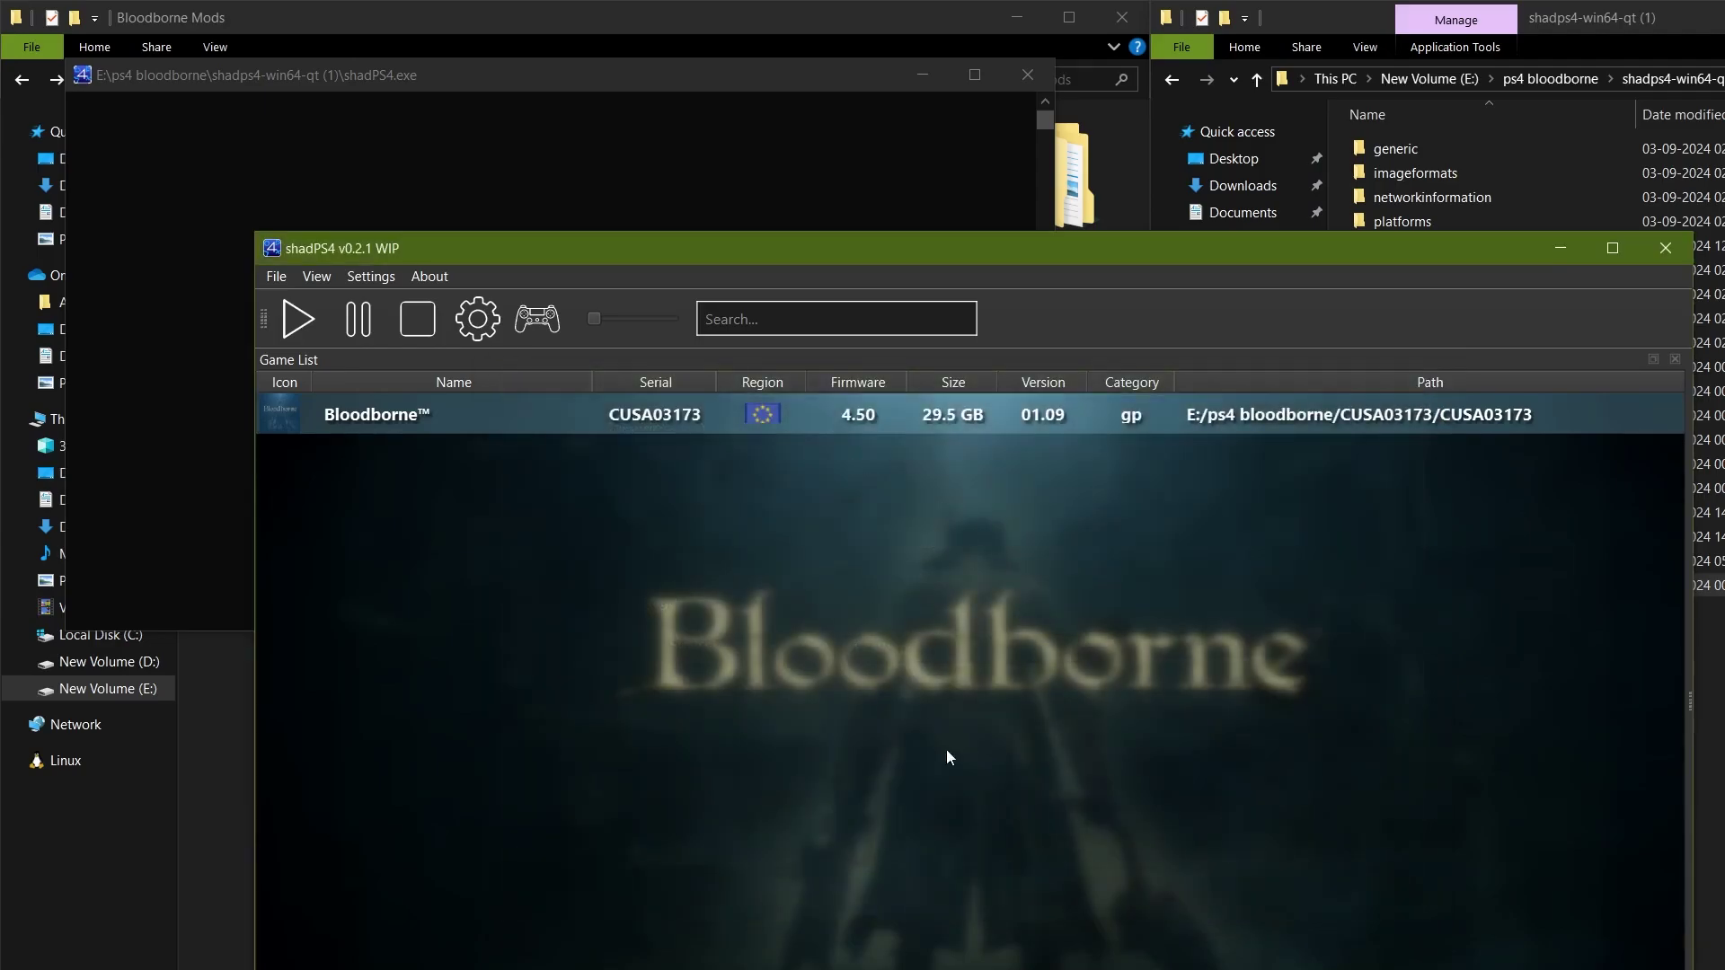
# Launch Bloodborne from the game list and open the ReShade overlay on its title screen
pyautogui.doubleClick(546, 426)
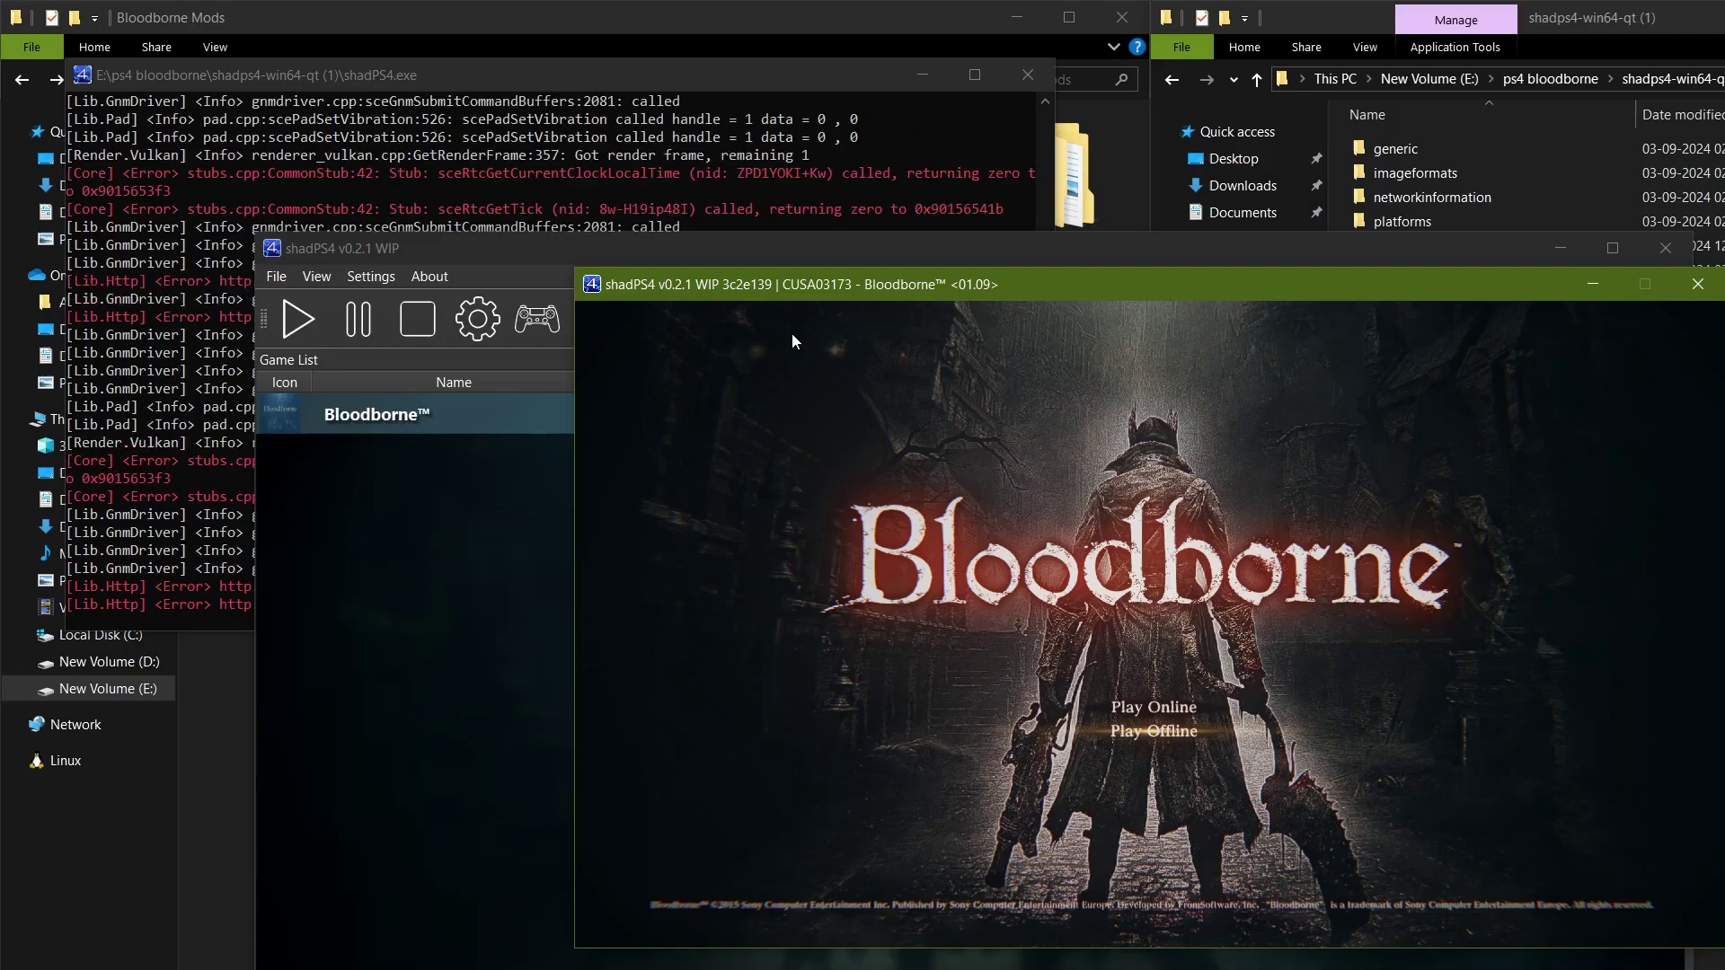
pyautogui.press('Home')
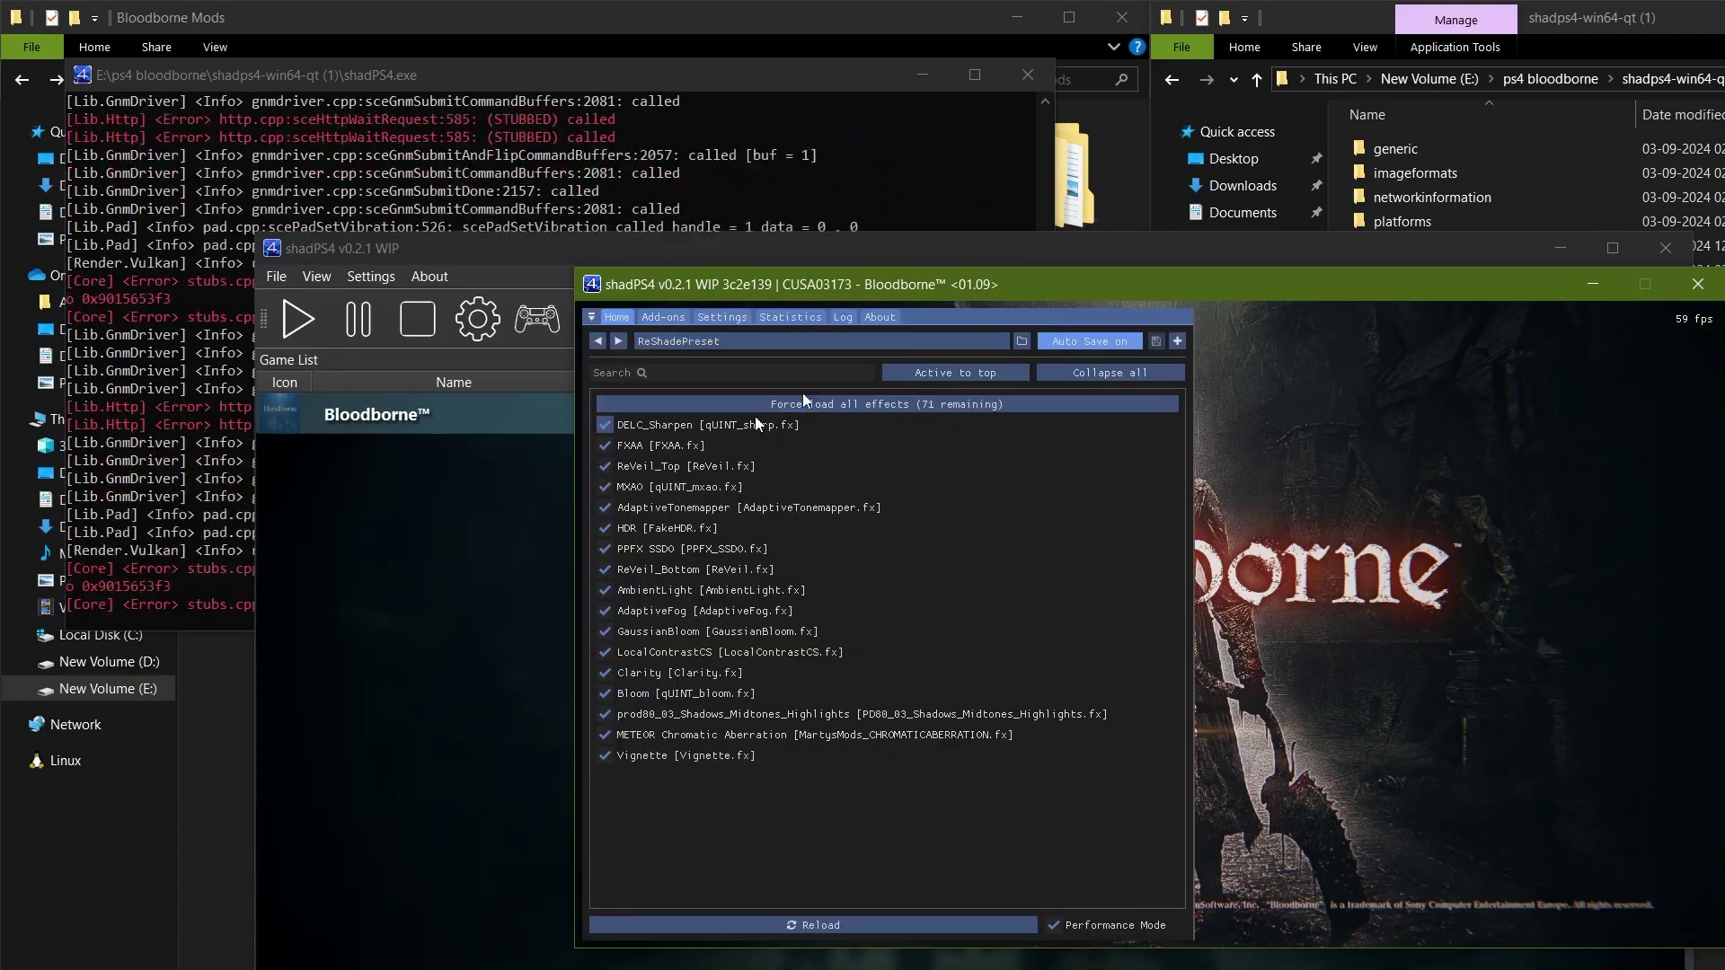
# Disable all ReShade effects from DELC_Sharpen to Vignette except HDR, GaussianBloom and METEOR Chromatic Aberration
pyautogui.click(605, 445)
pyautogui.click(605, 466)
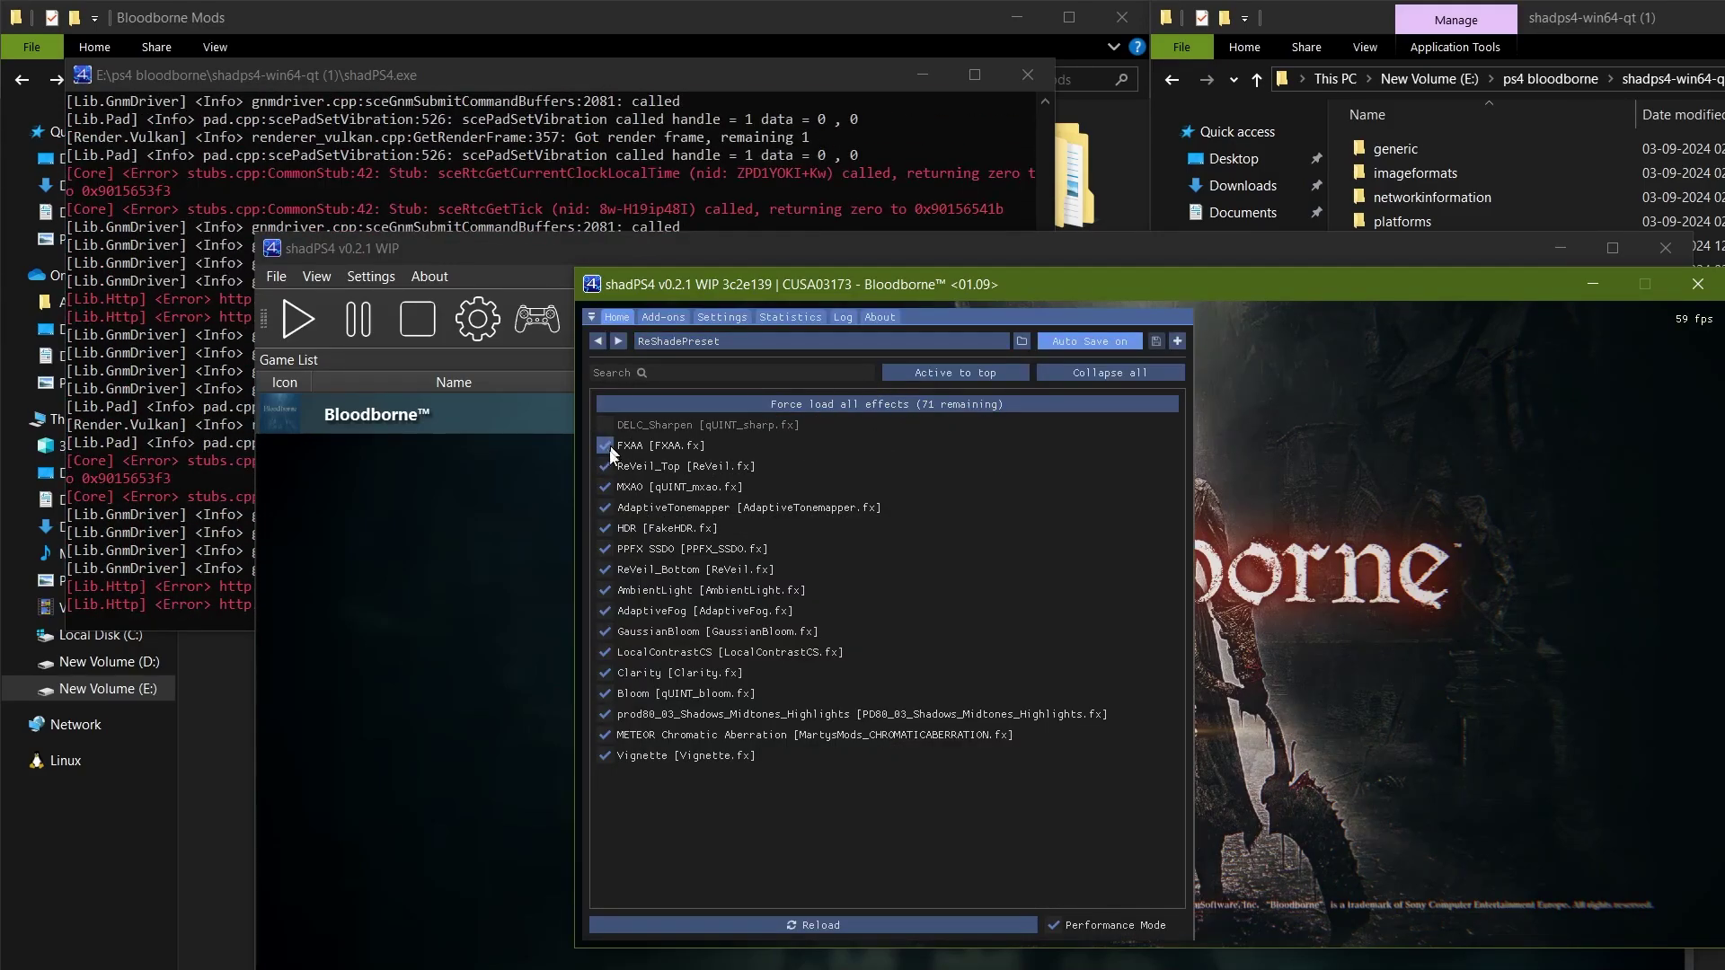
pyautogui.click(605, 486)
pyautogui.click(605, 507)
pyautogui.click(604, 548)
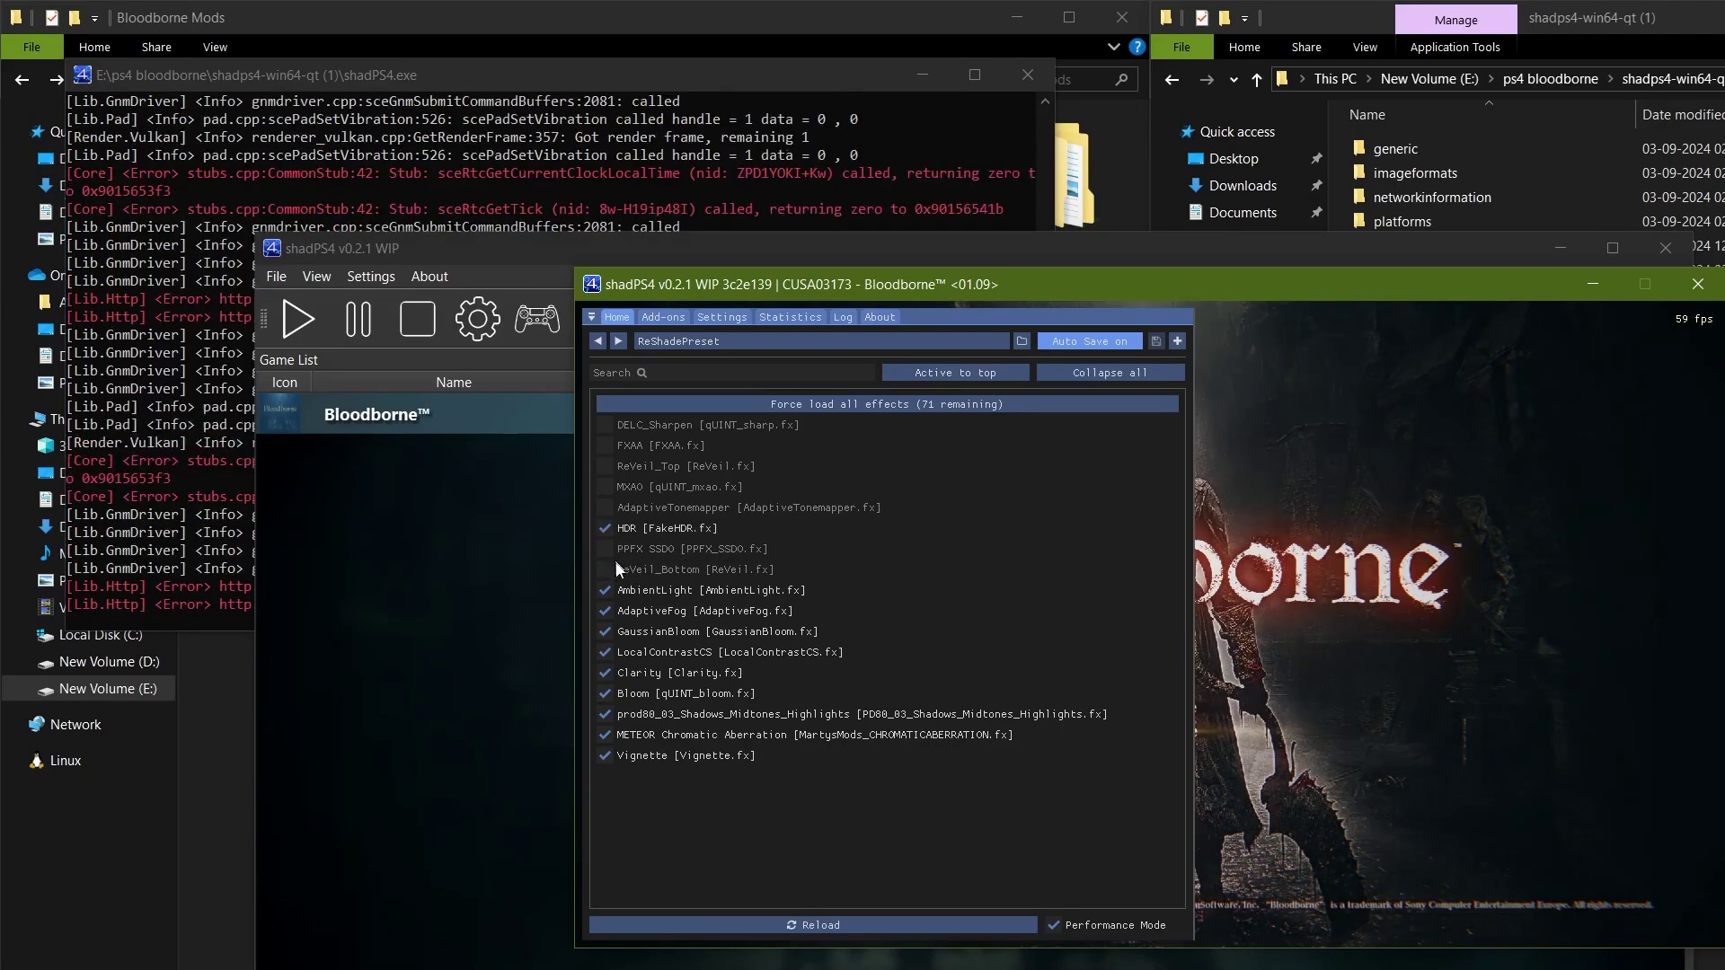
pyautogui.click(605, 569)
pyautogui.click(604, 590)
pyautogui.click(605, 610)
pyautogui.click(604, 652)
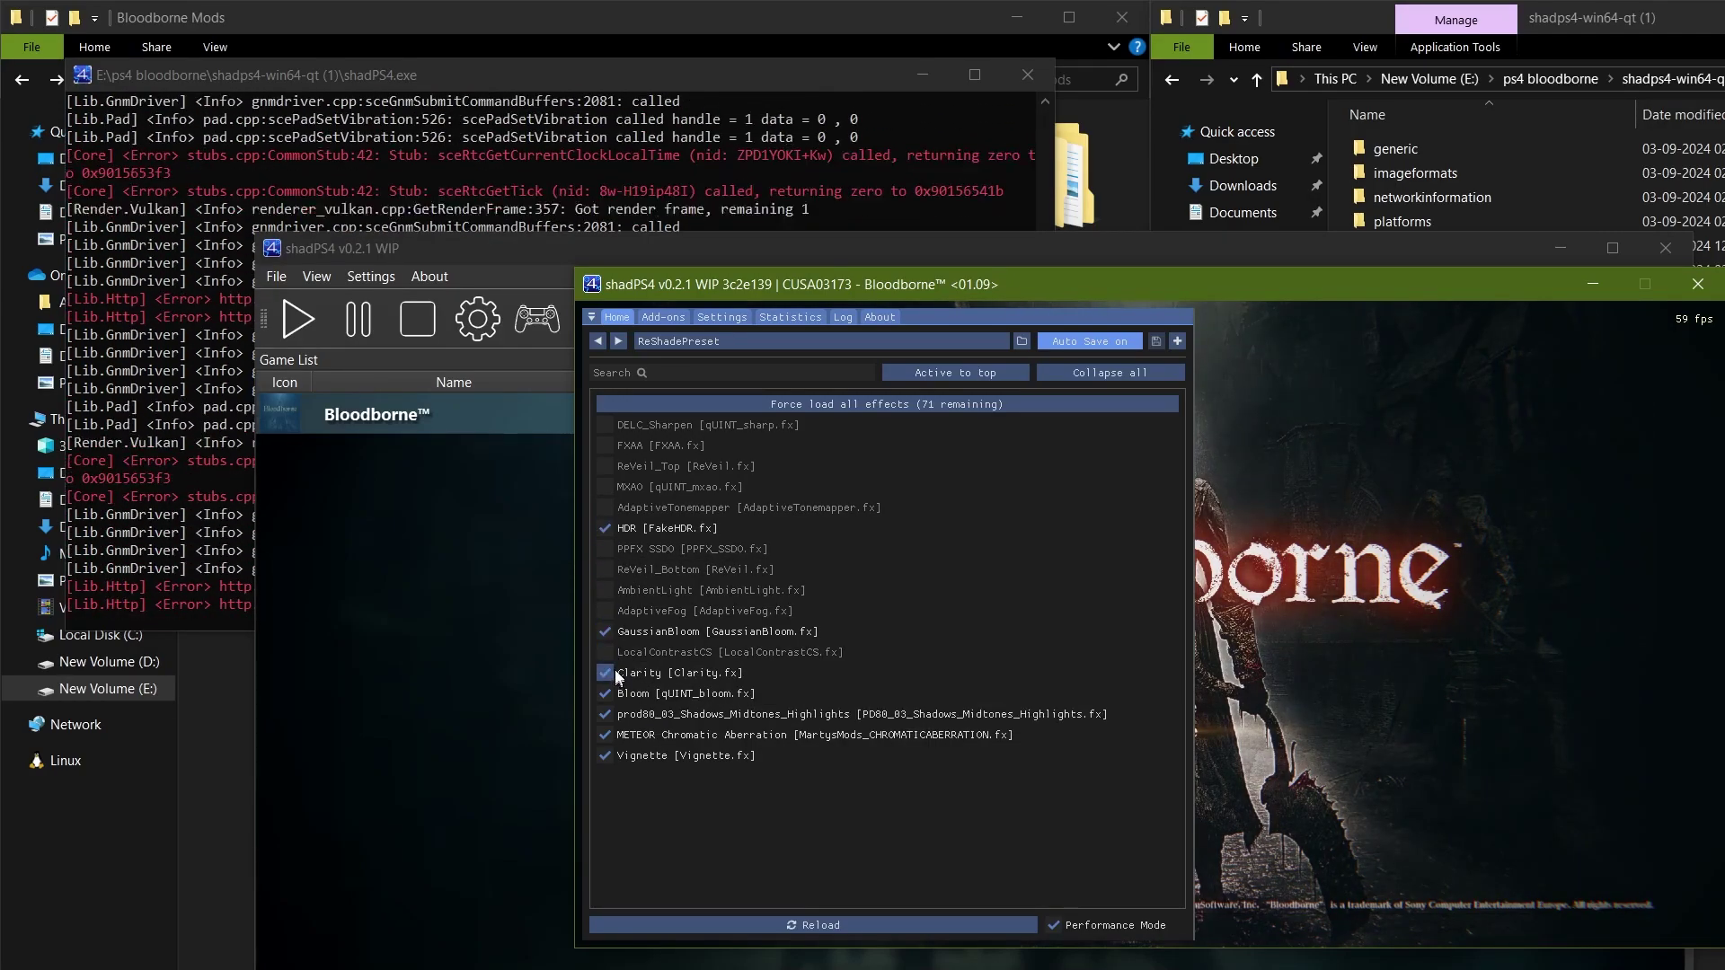
pyautogui.click(605, 673)
pyautogui.click(605, 693)
pyautogui.click(604, 714)
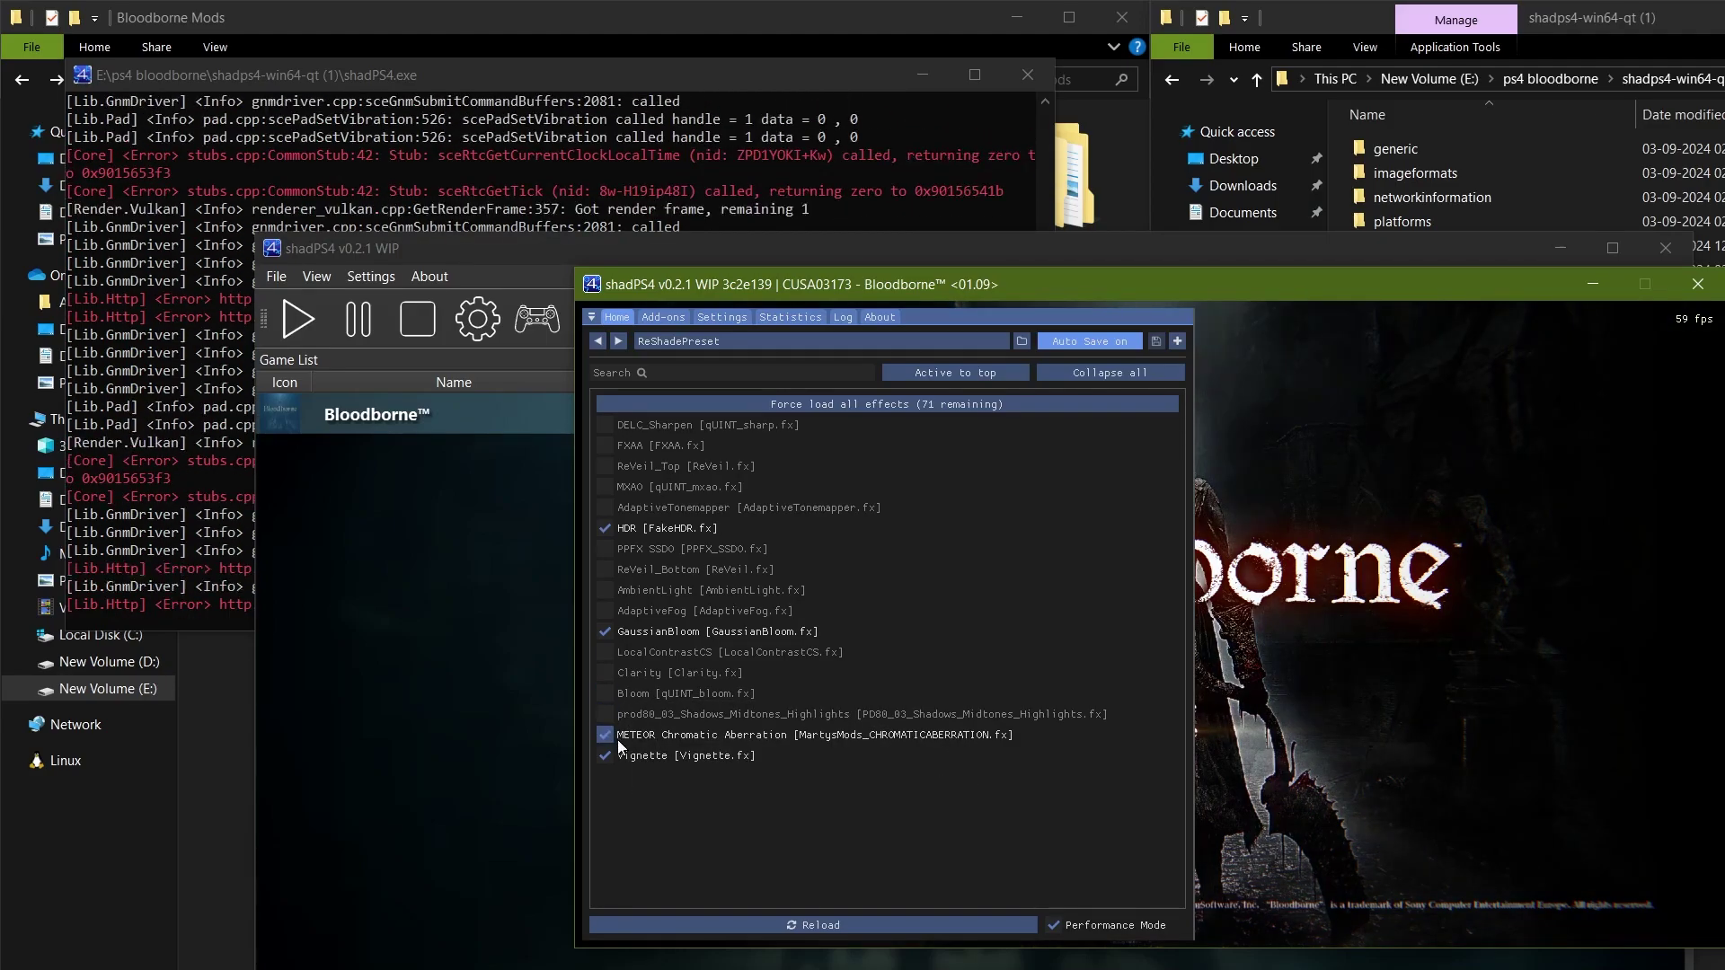
pyautogui.click(605, 755)
# Re-enable the disabled ReShade effects except DELC_Sharpen, AmbientLight and Bloom, and close the overlay
pyautogui.click(604, 713)
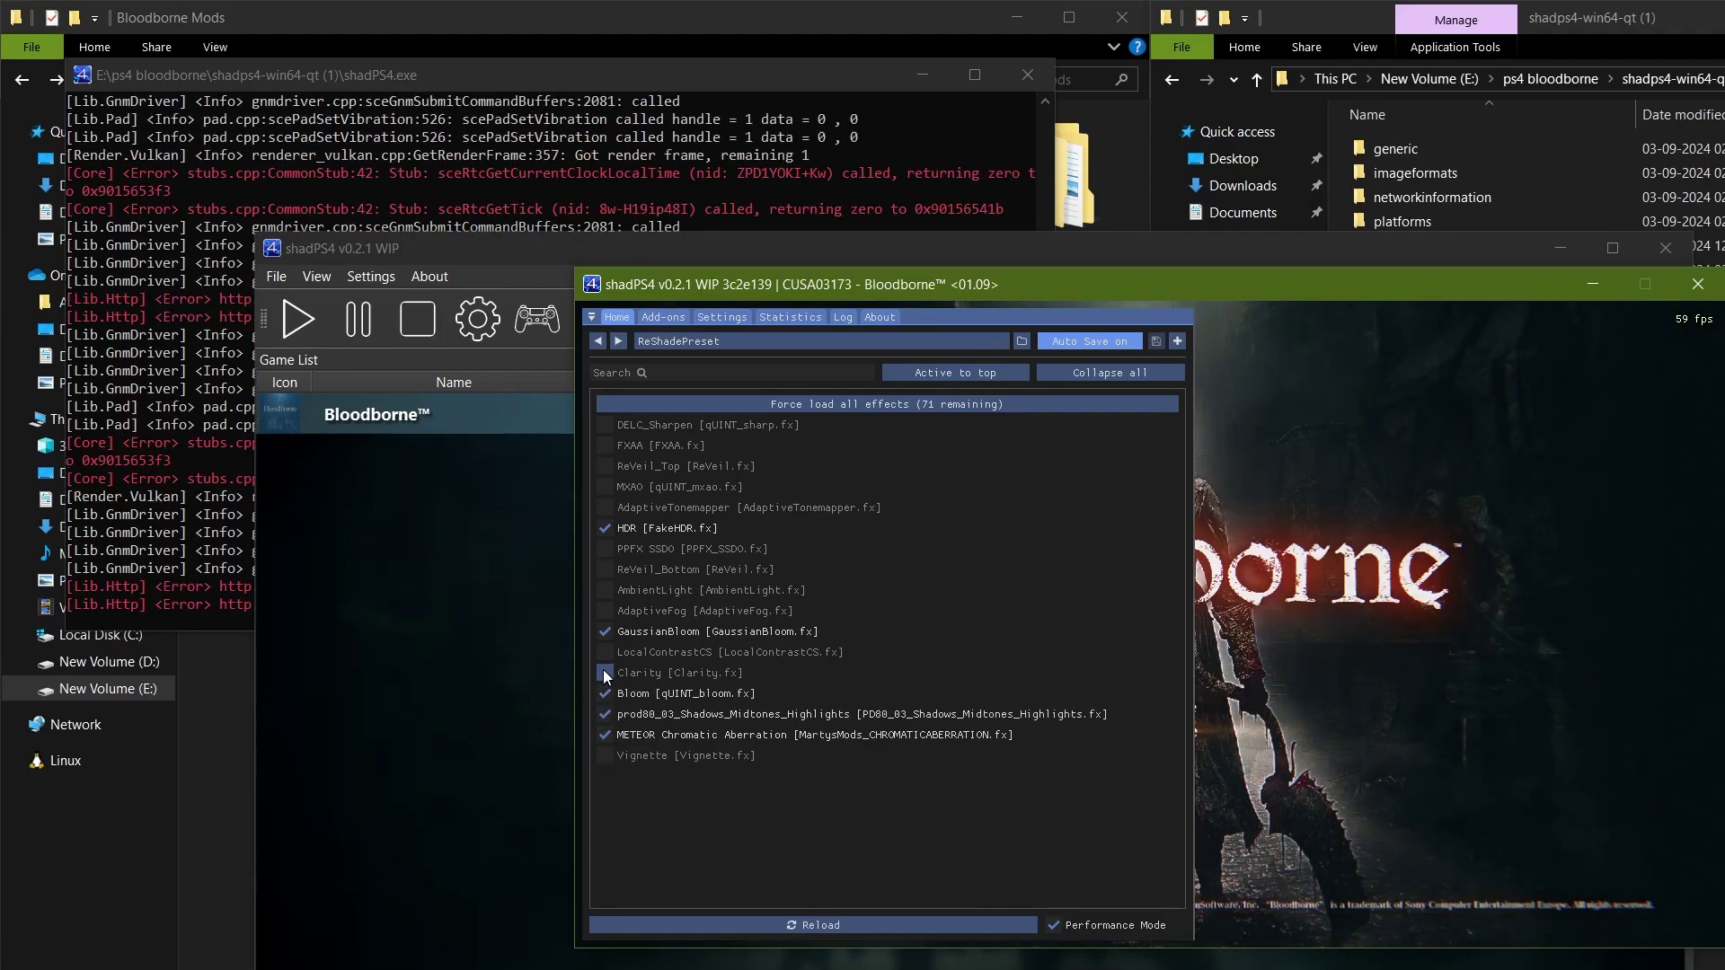
pyautogui.click(605, 673)
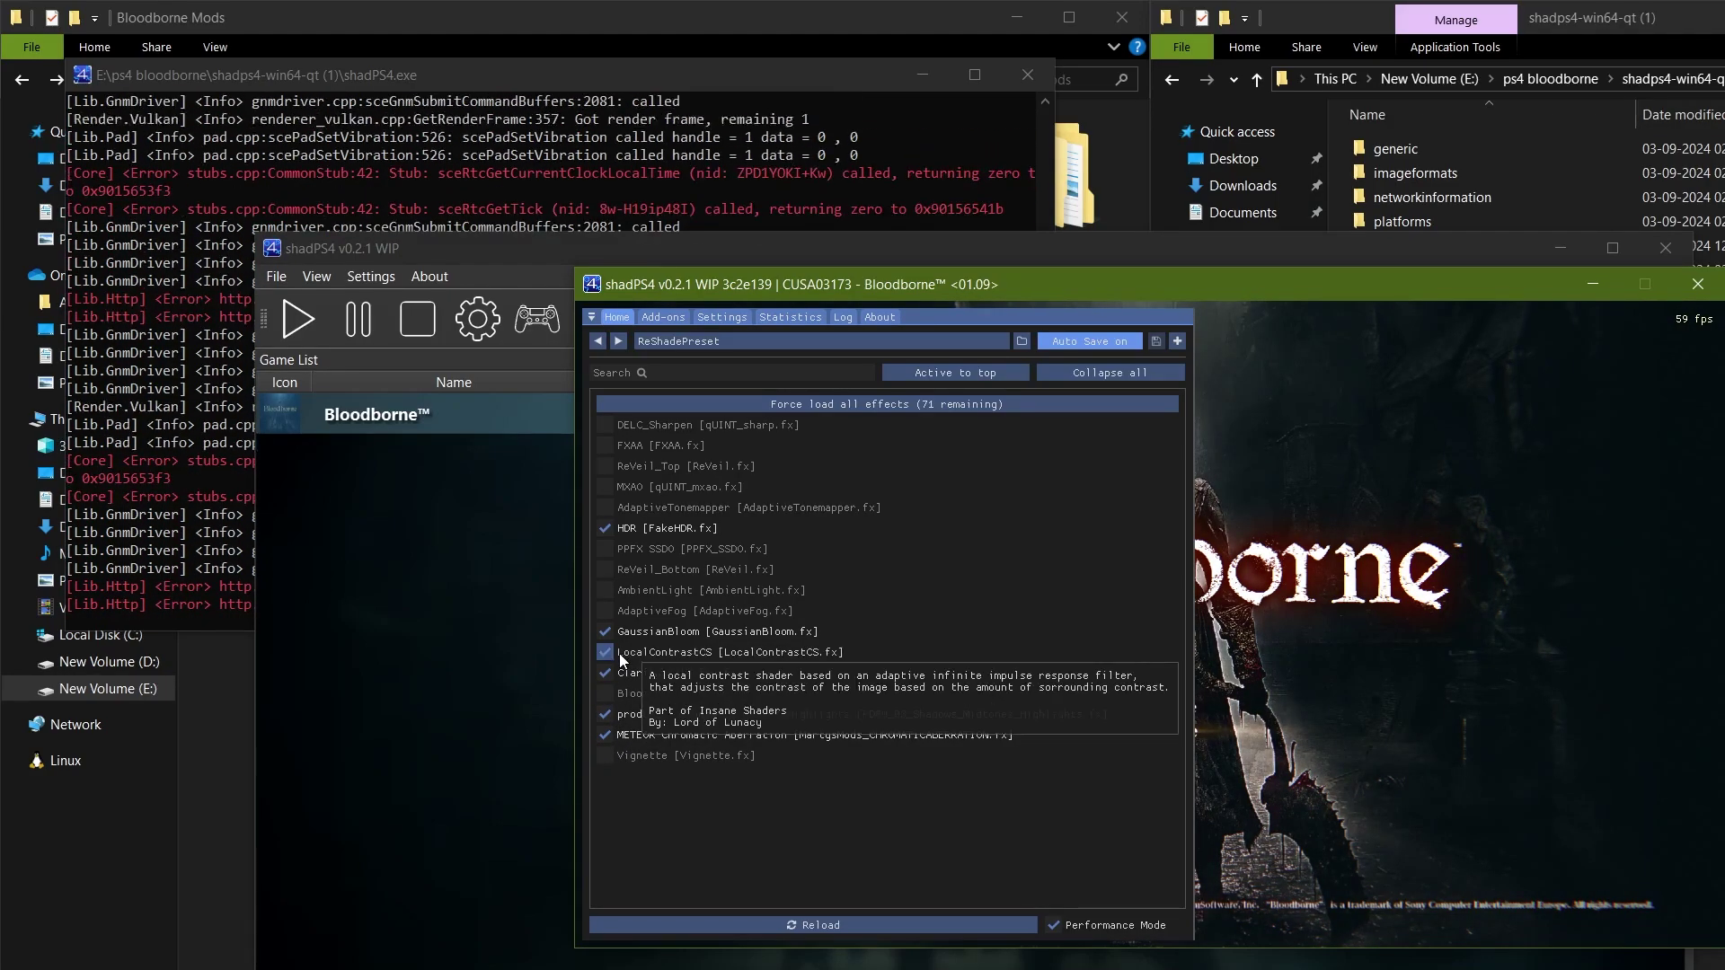
pyautogui.click(605, 652)
pyautogui.click(605, 610)
pyautogui.click(605, 590)
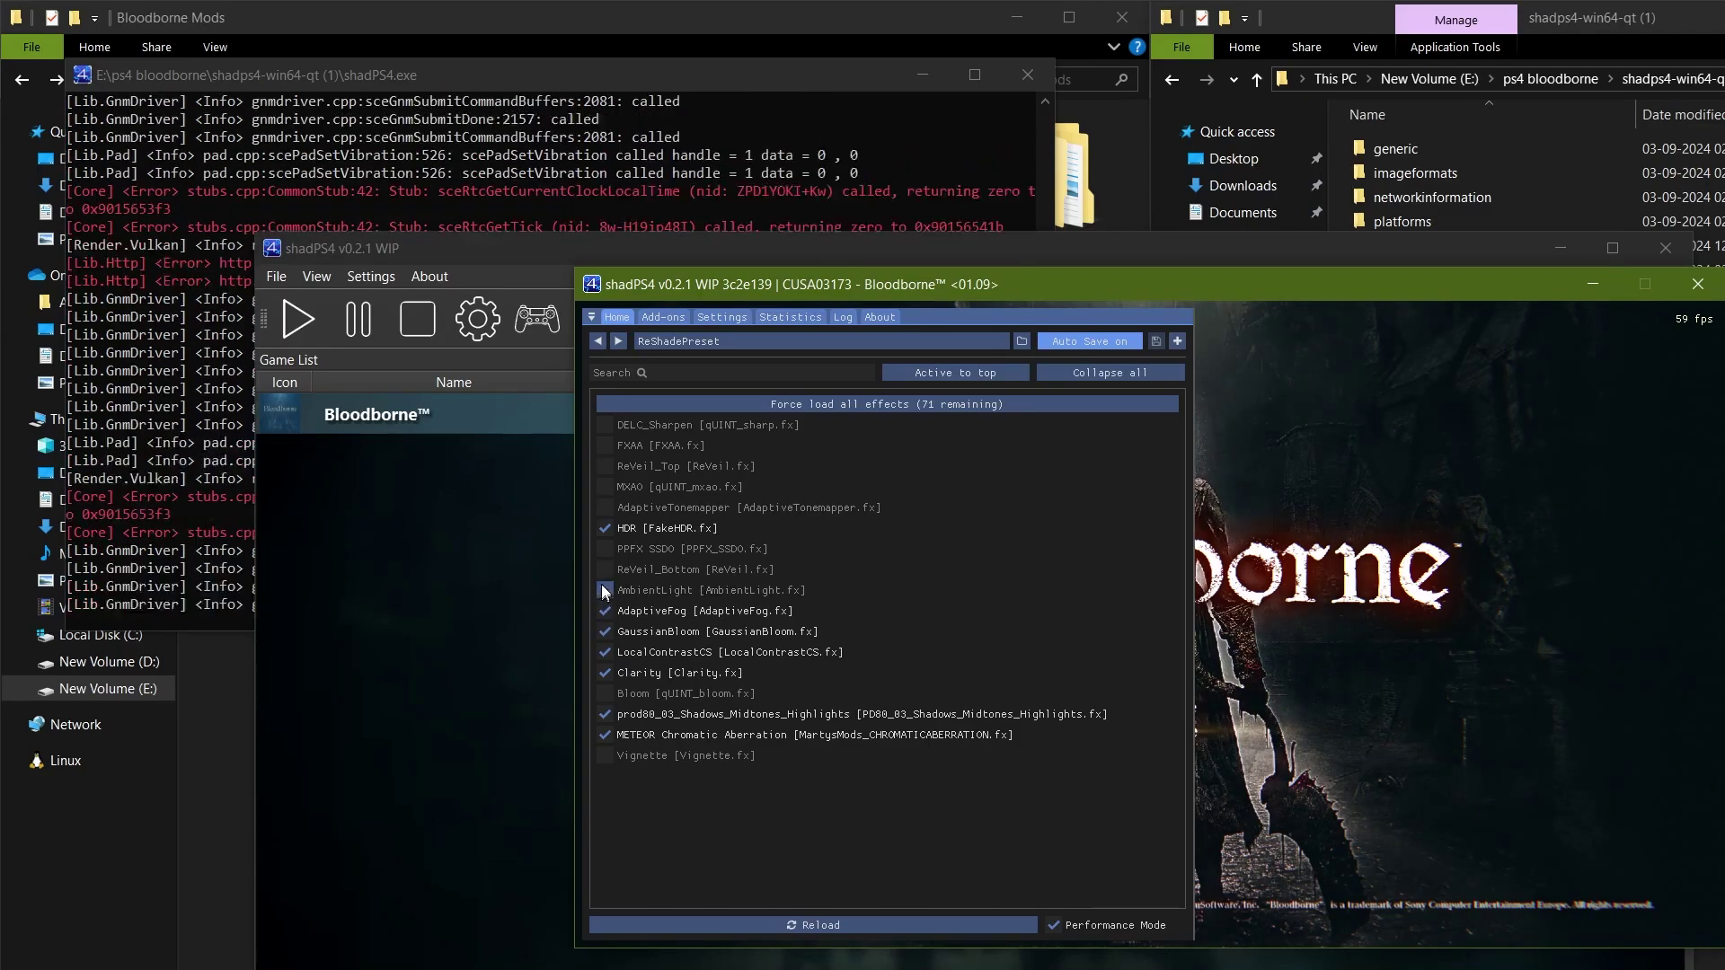
pyautogui.click(604, 570)
pyautogui.click(605, 549)
pyautogui.click(618, 509)
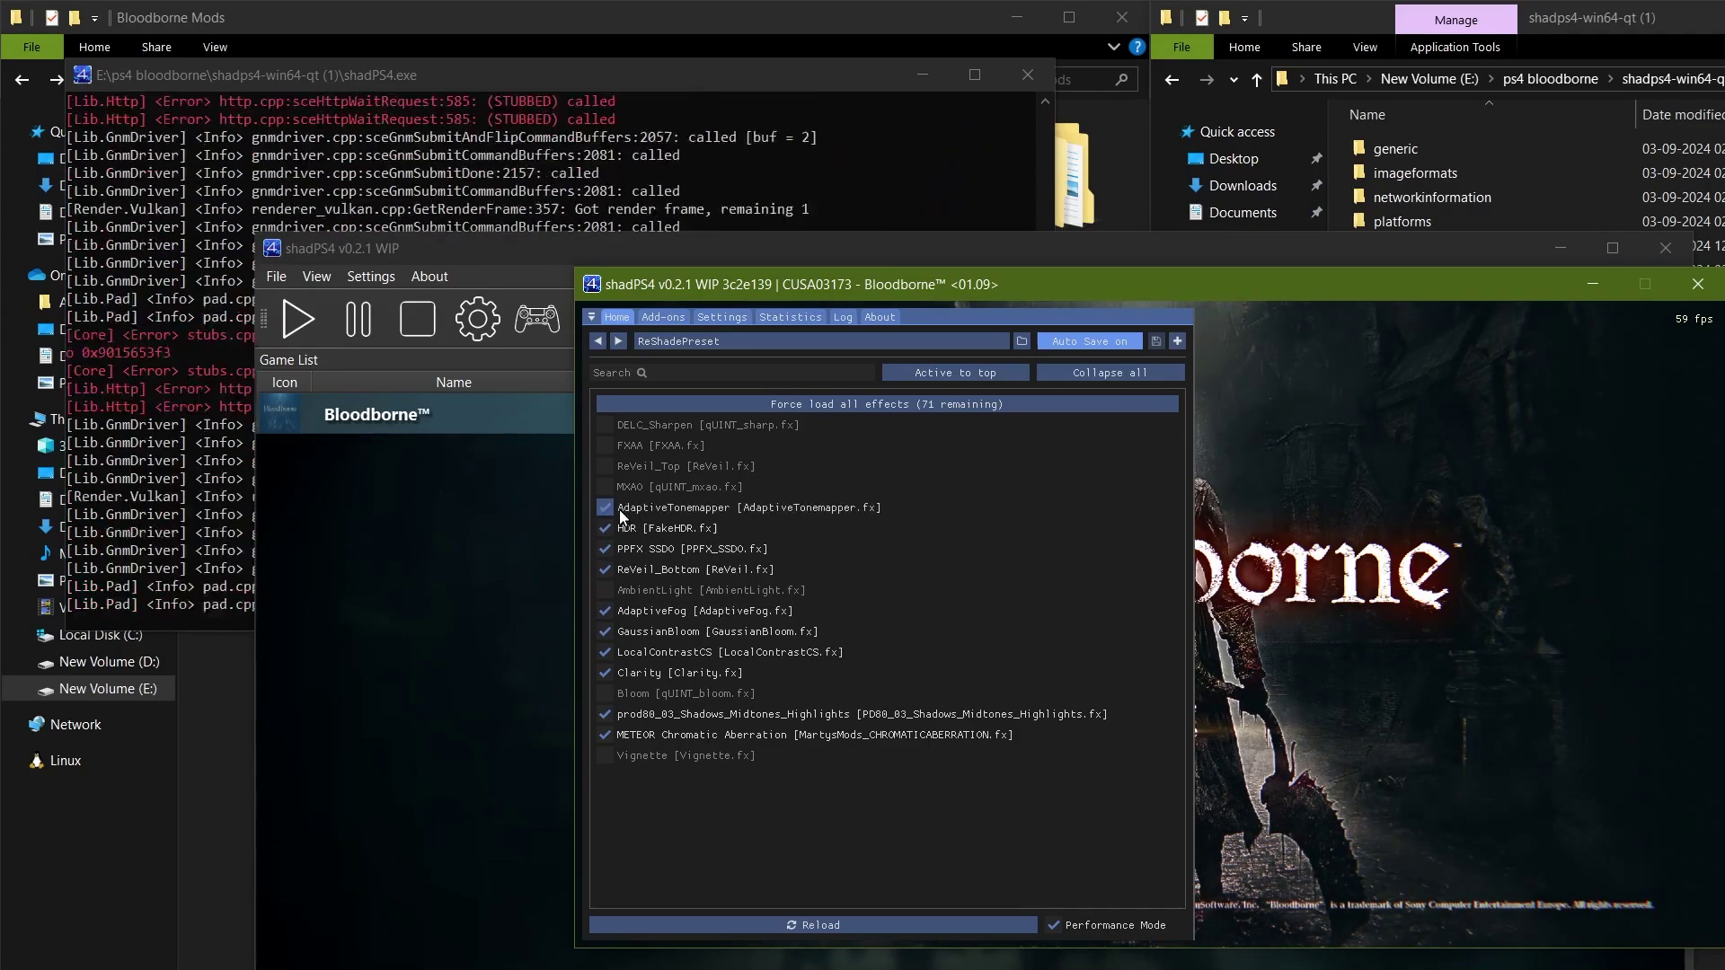
pyautogui.click(605, 487)
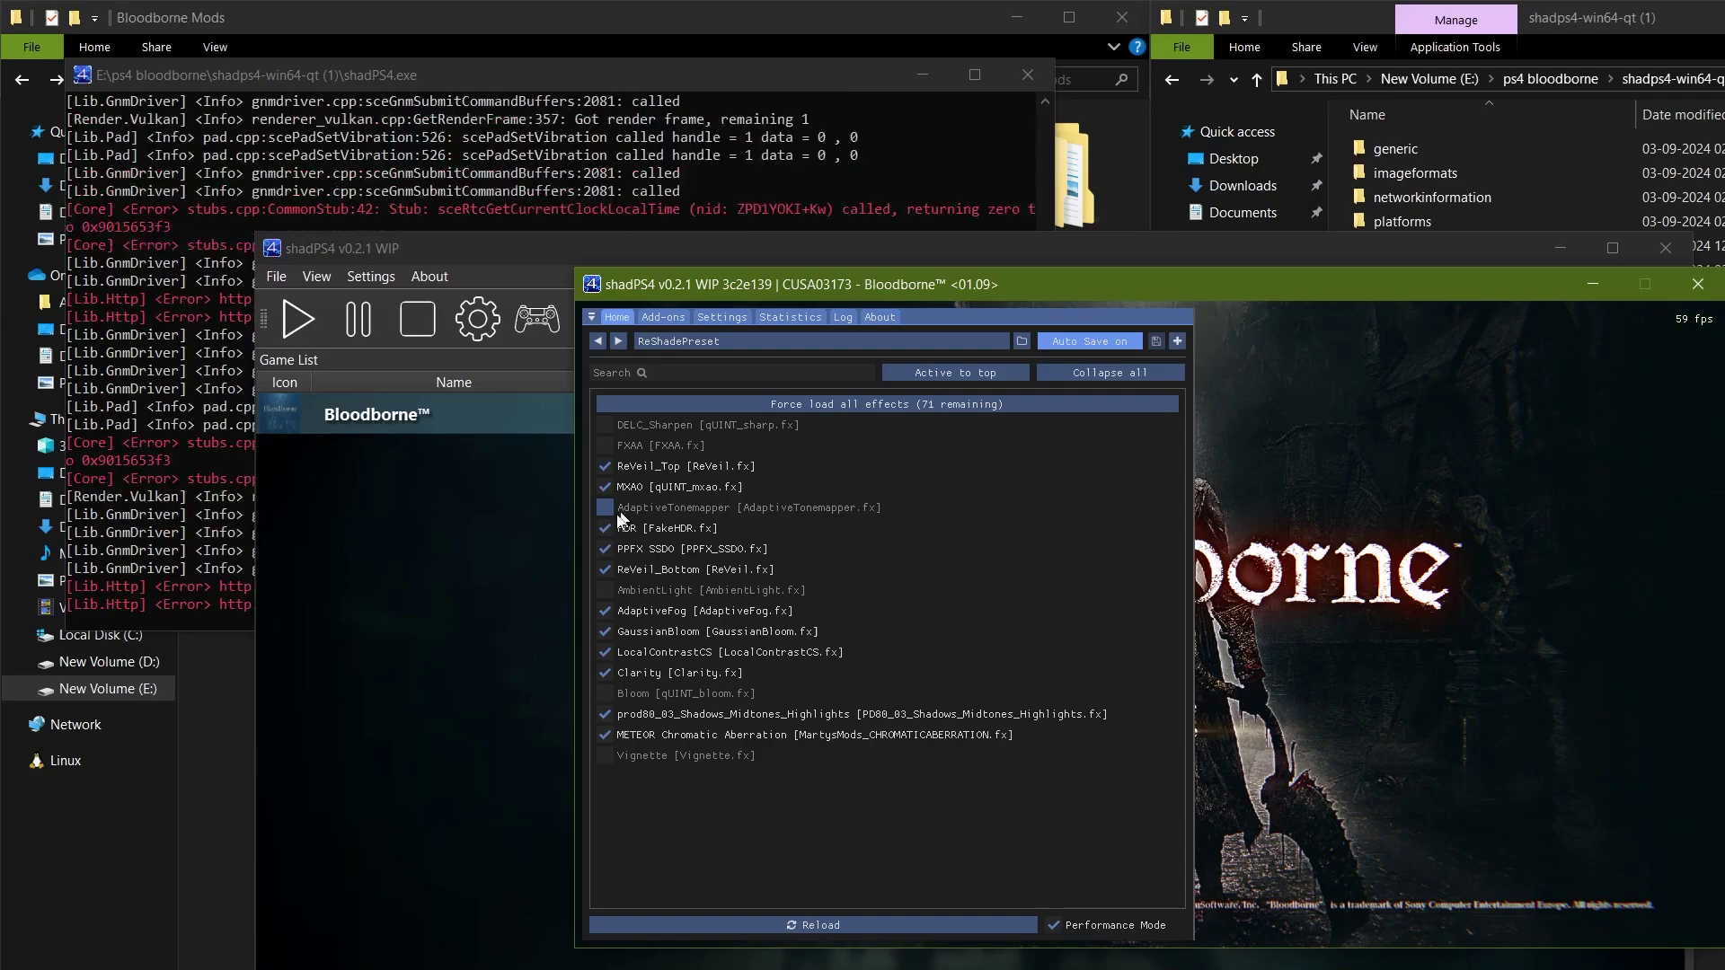
pyautogui.click(644, 757)
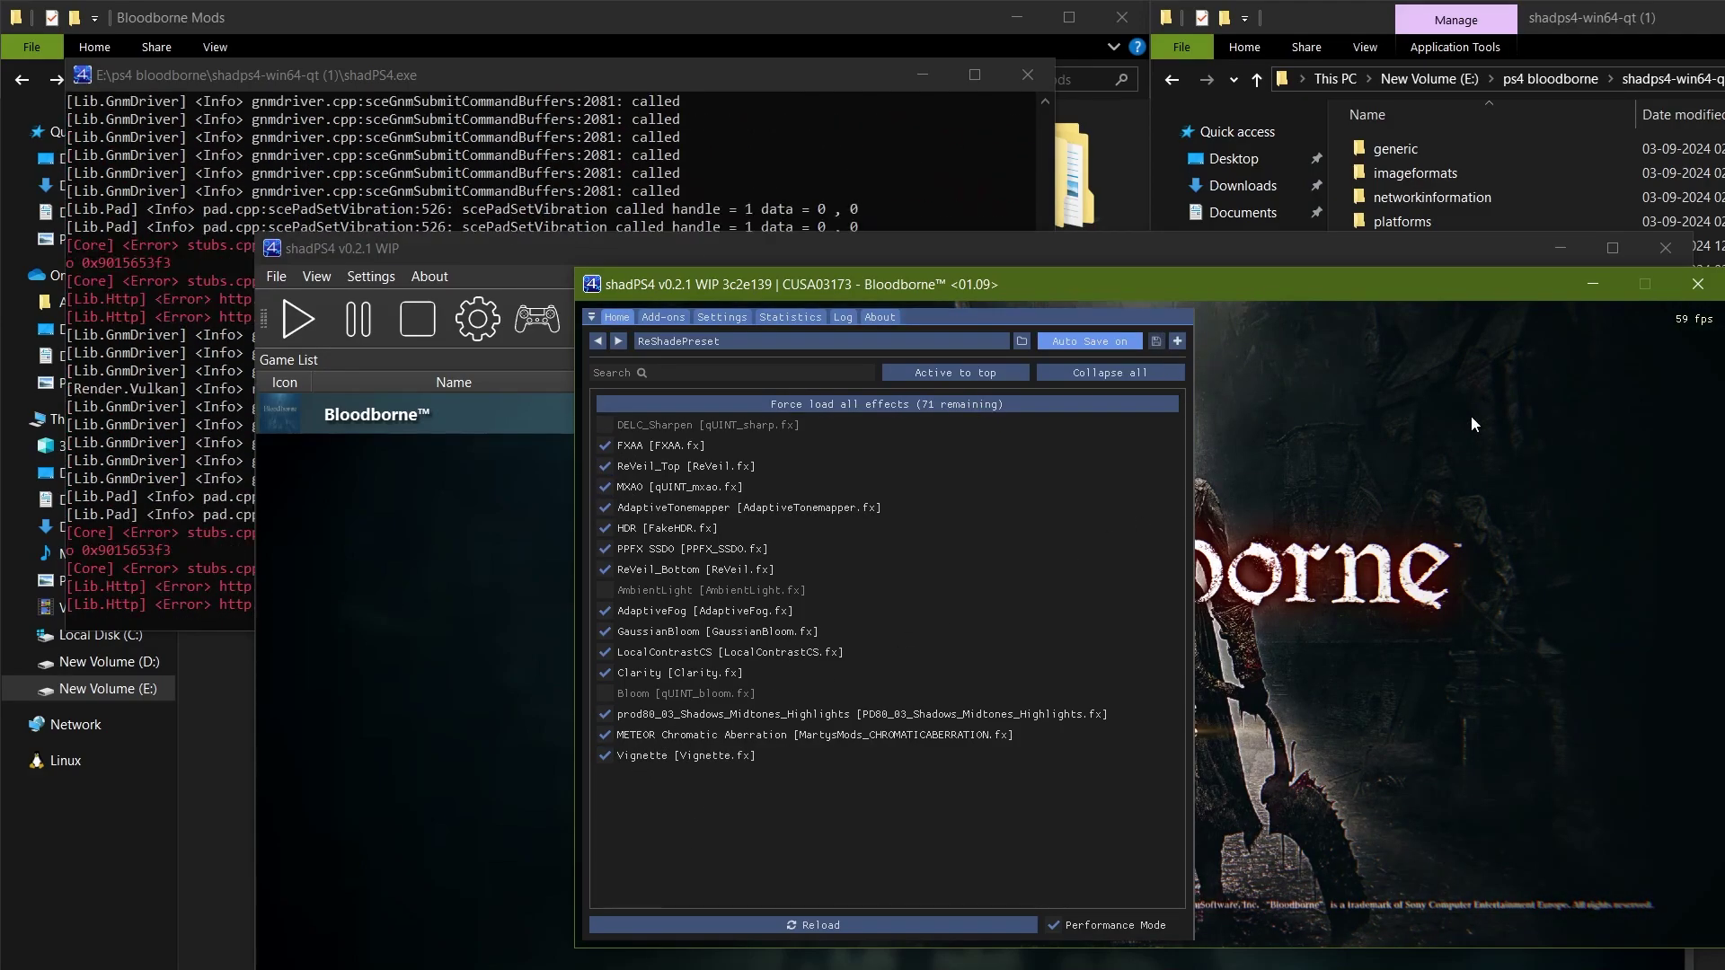
pyautogui.press('Home')
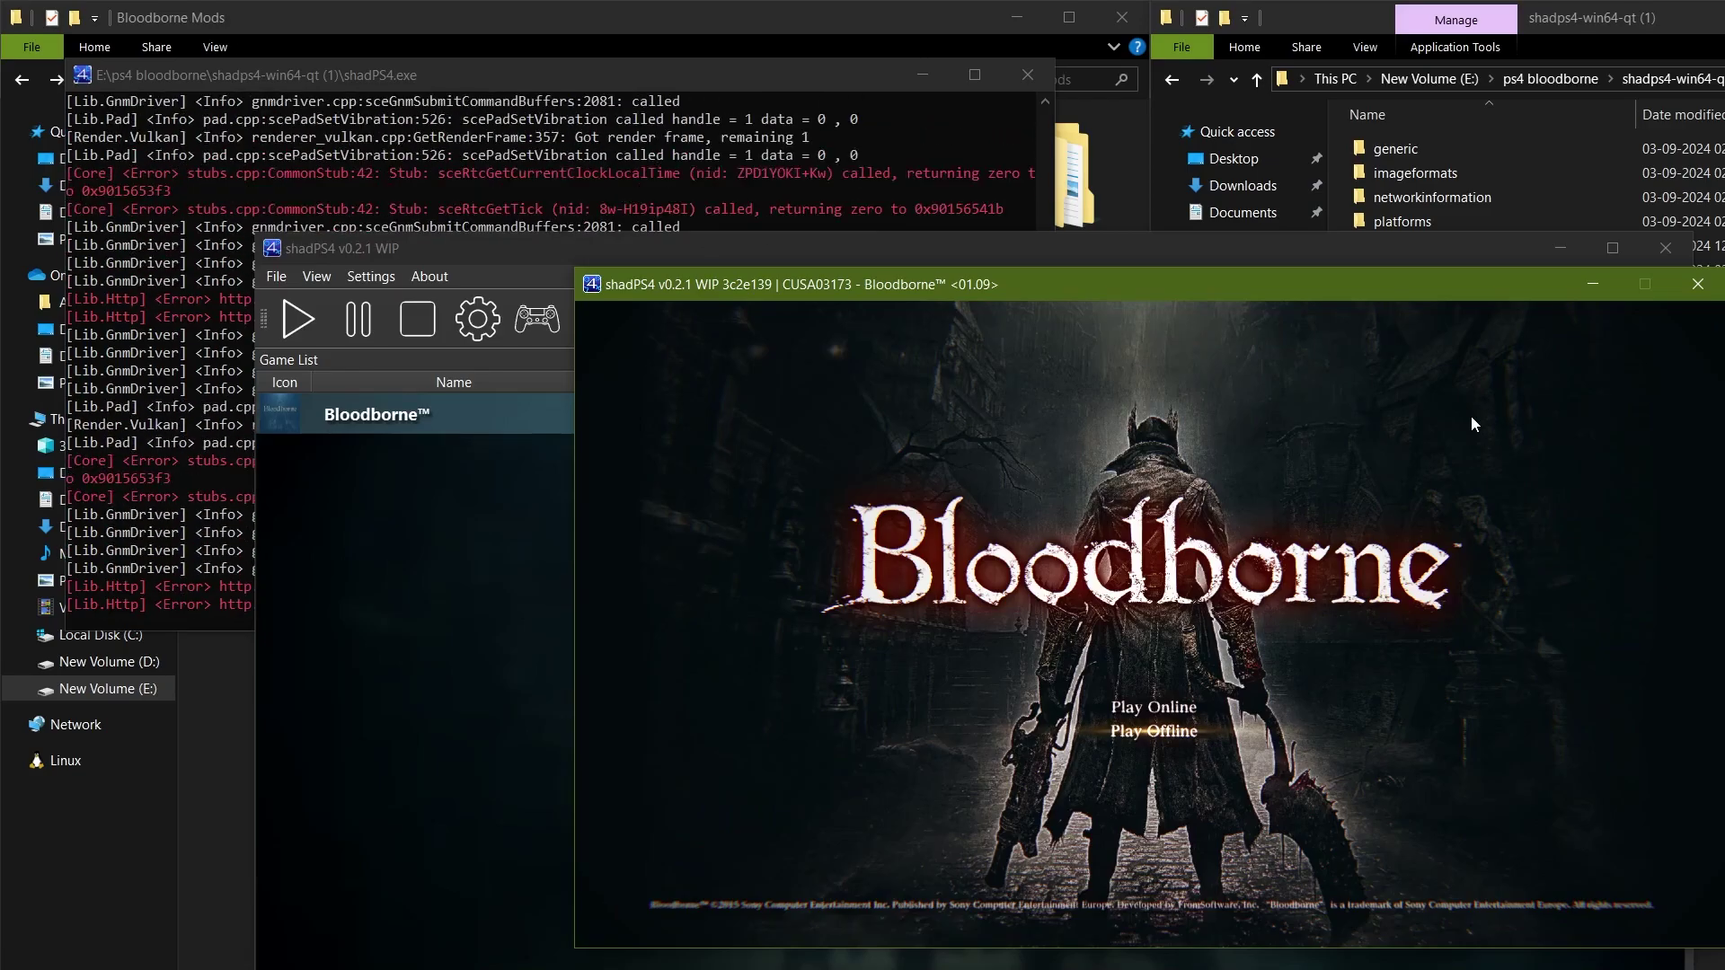
# Start Bloodborne with Play Offline, load into the game world, and reposition the game window
pyautogui.press('n')
pyautogui.press('n')
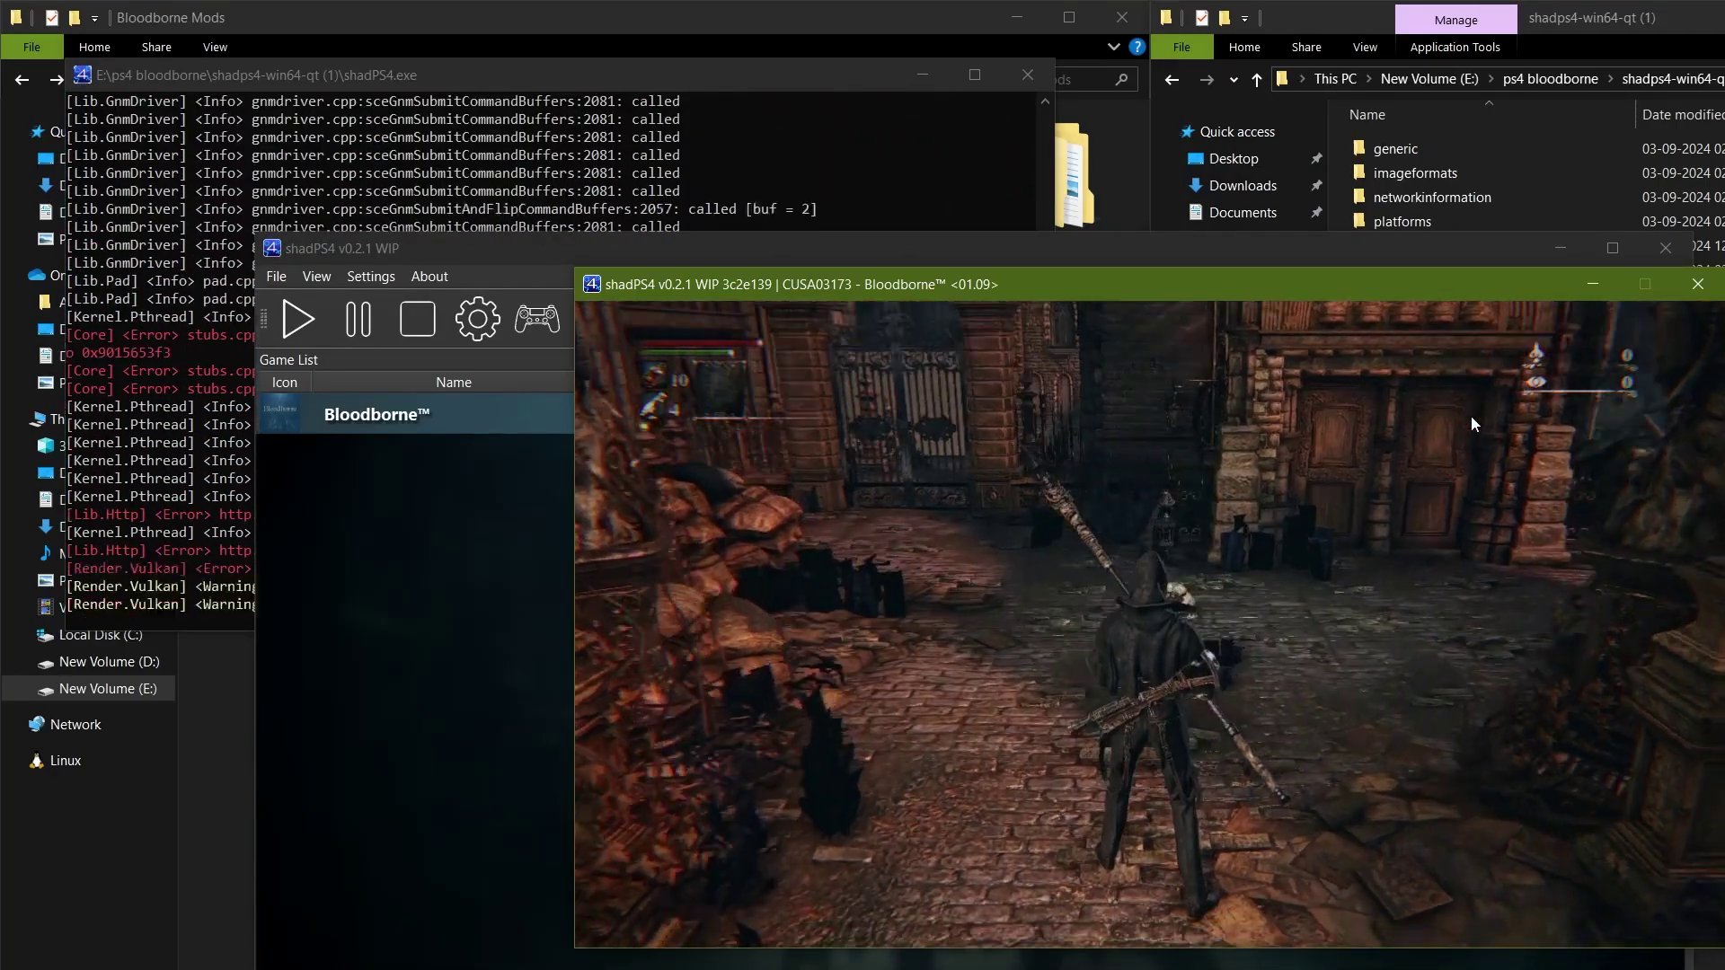
pyautogui.press('w')
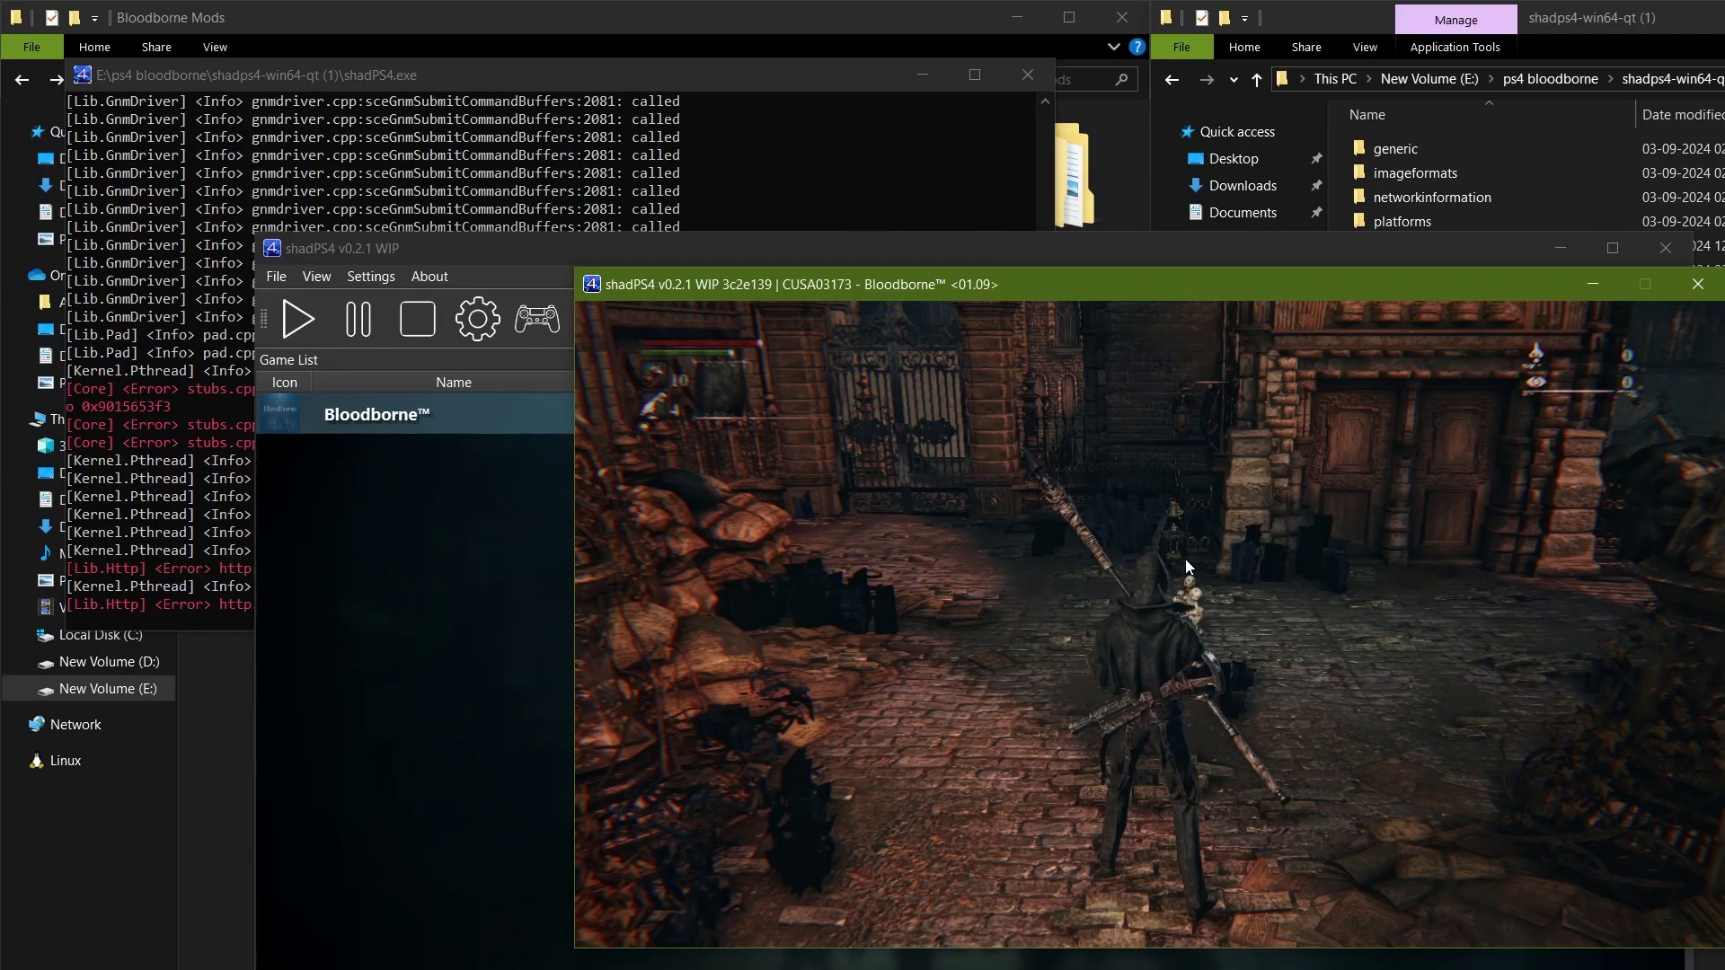
pyautogui.moveTo(870, 293); pyautogui.dragTo(814, 322)
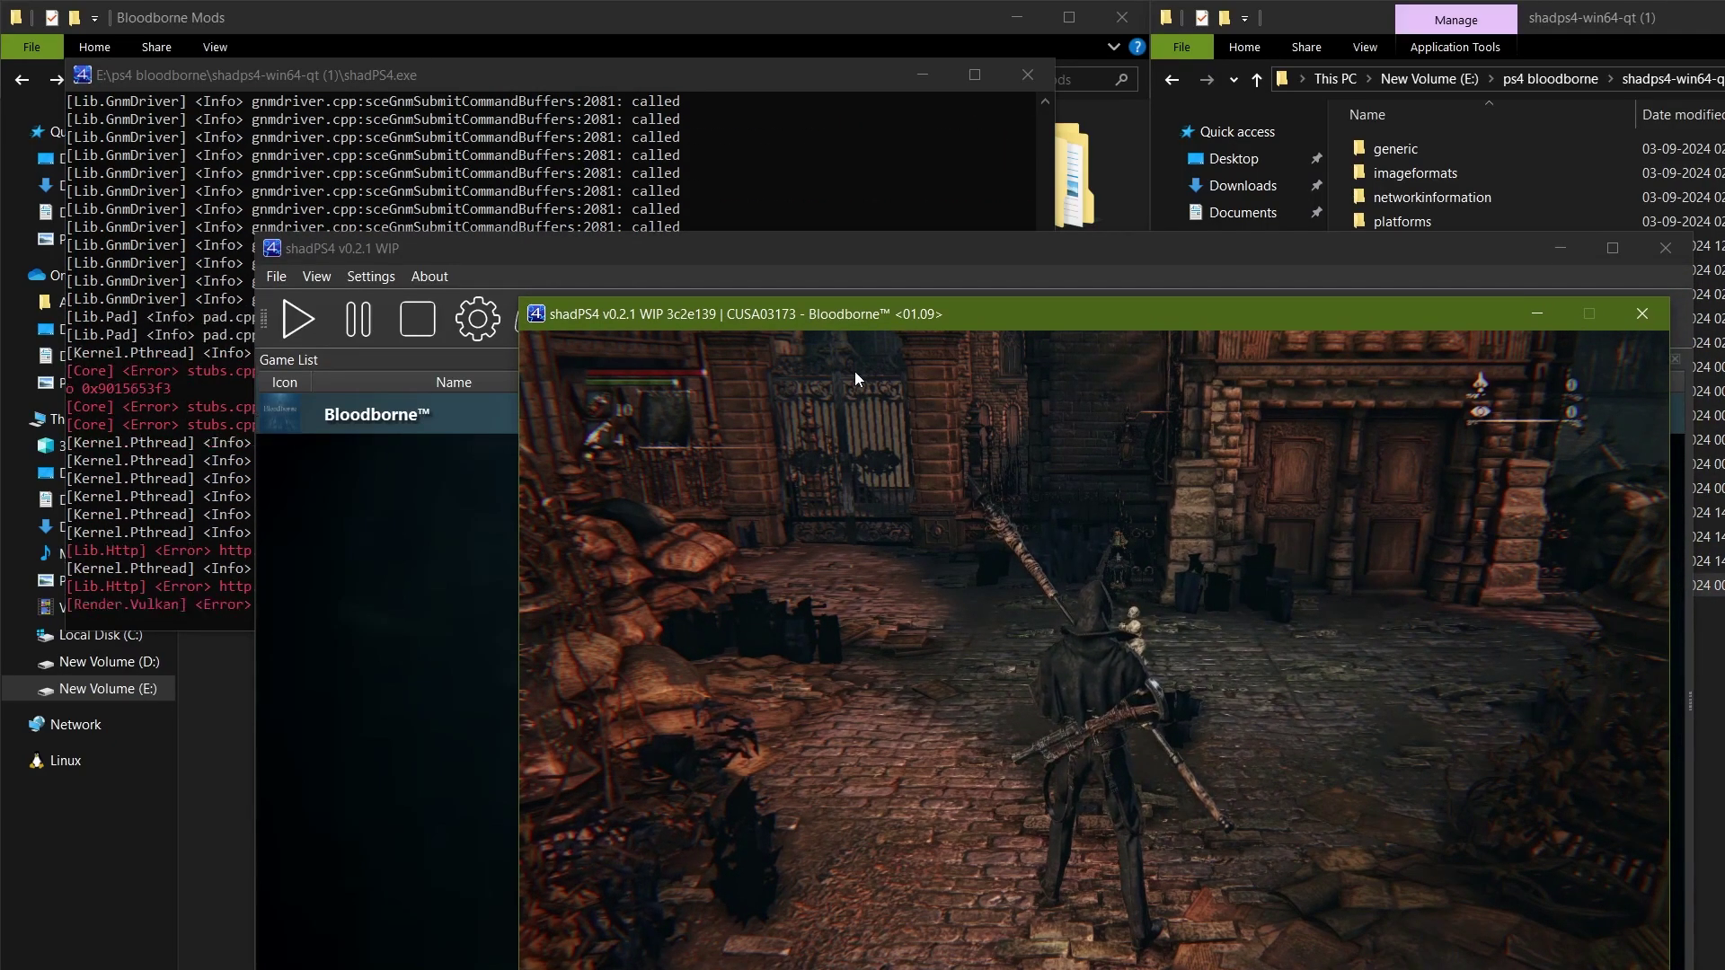
# Disable every remaining active ReShade effect during gameplay and reload the effects
pyautogui.press('super')
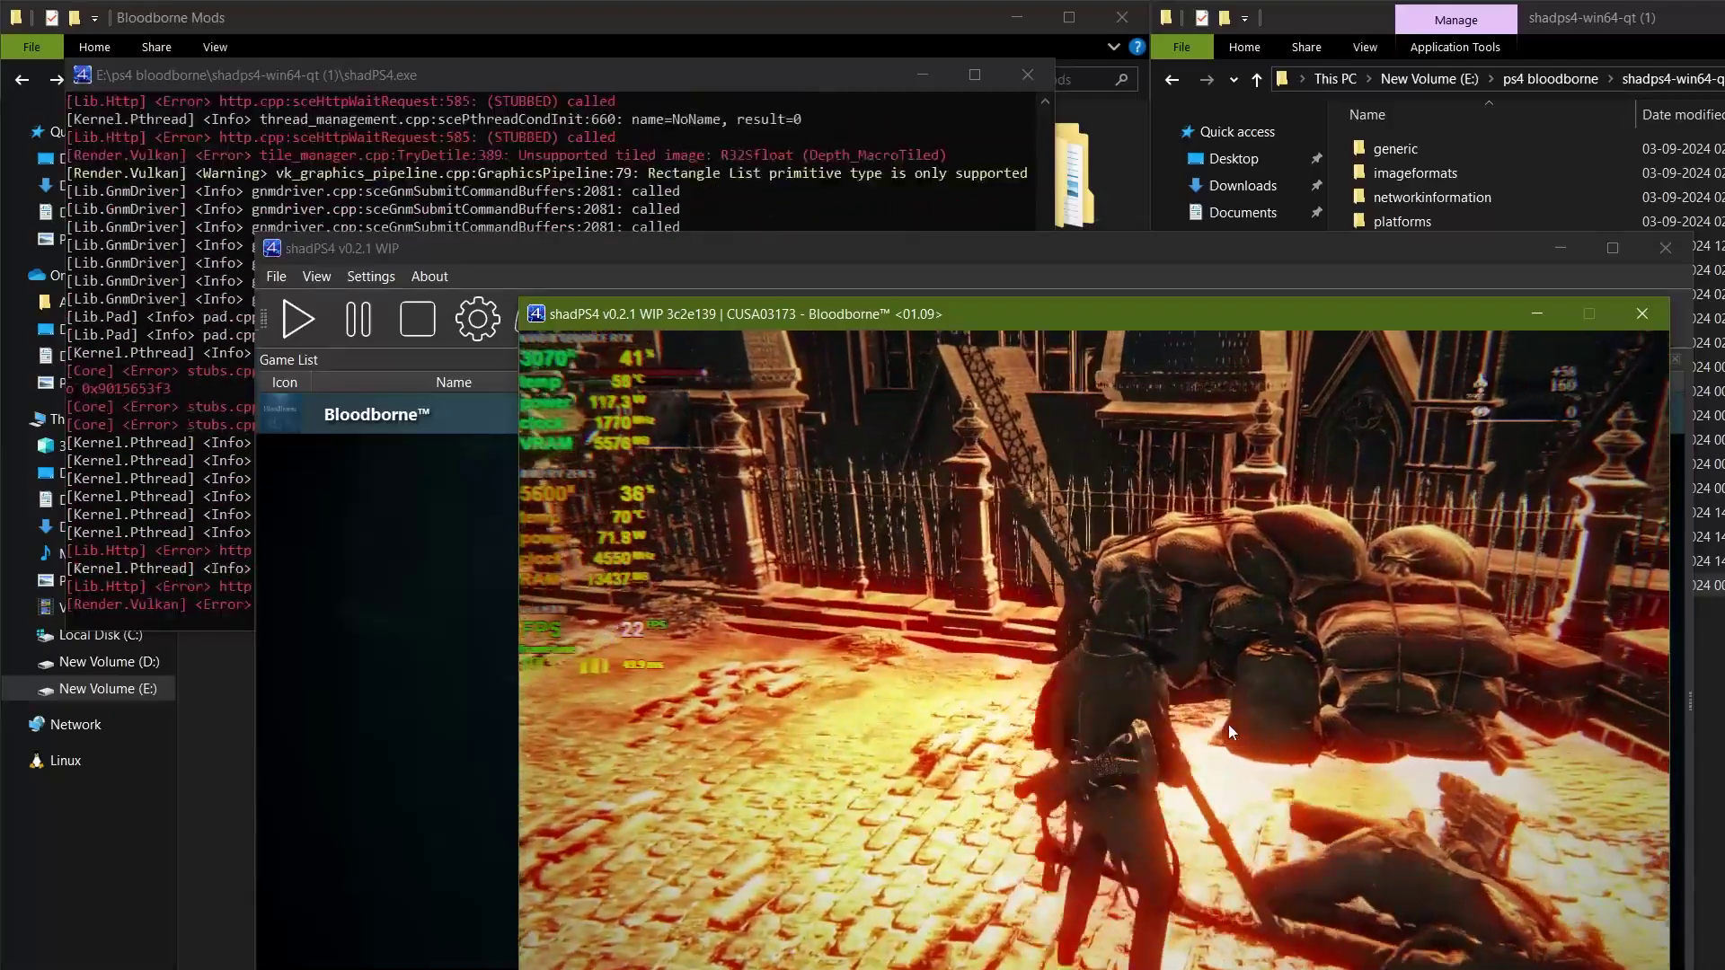
pyautogui.press('Home')
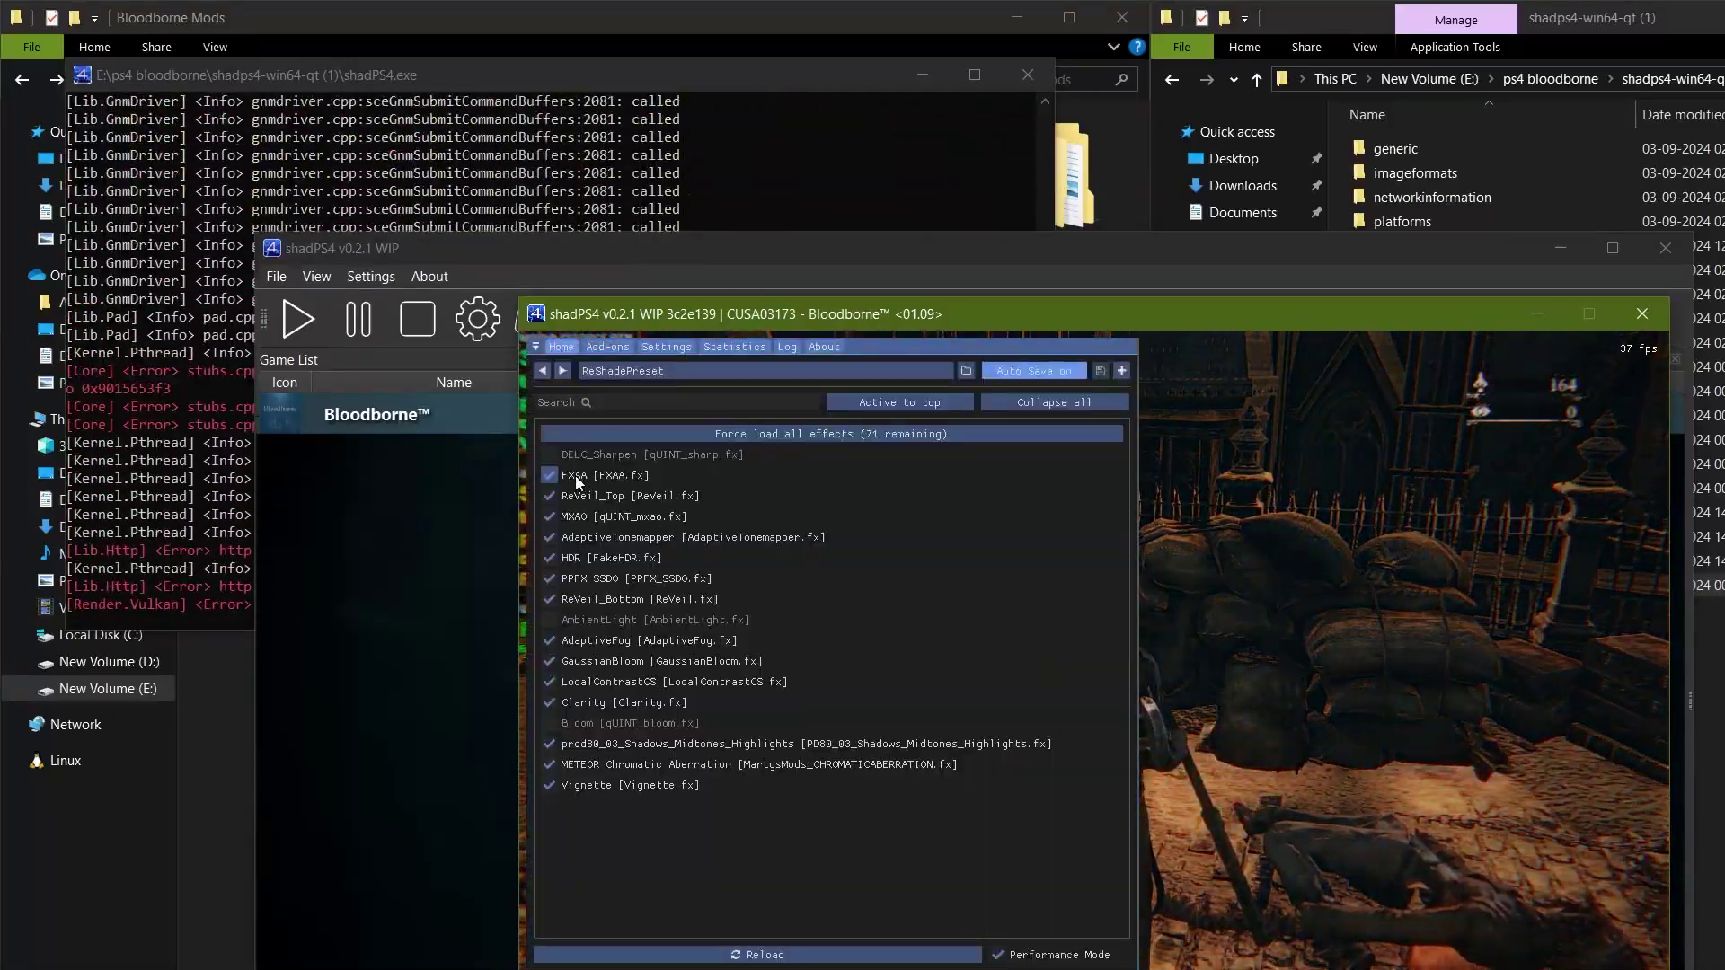
pyautogui.click(575, 476)
pyautogui.click(569, 496)
pyautogui.click(563, 516)
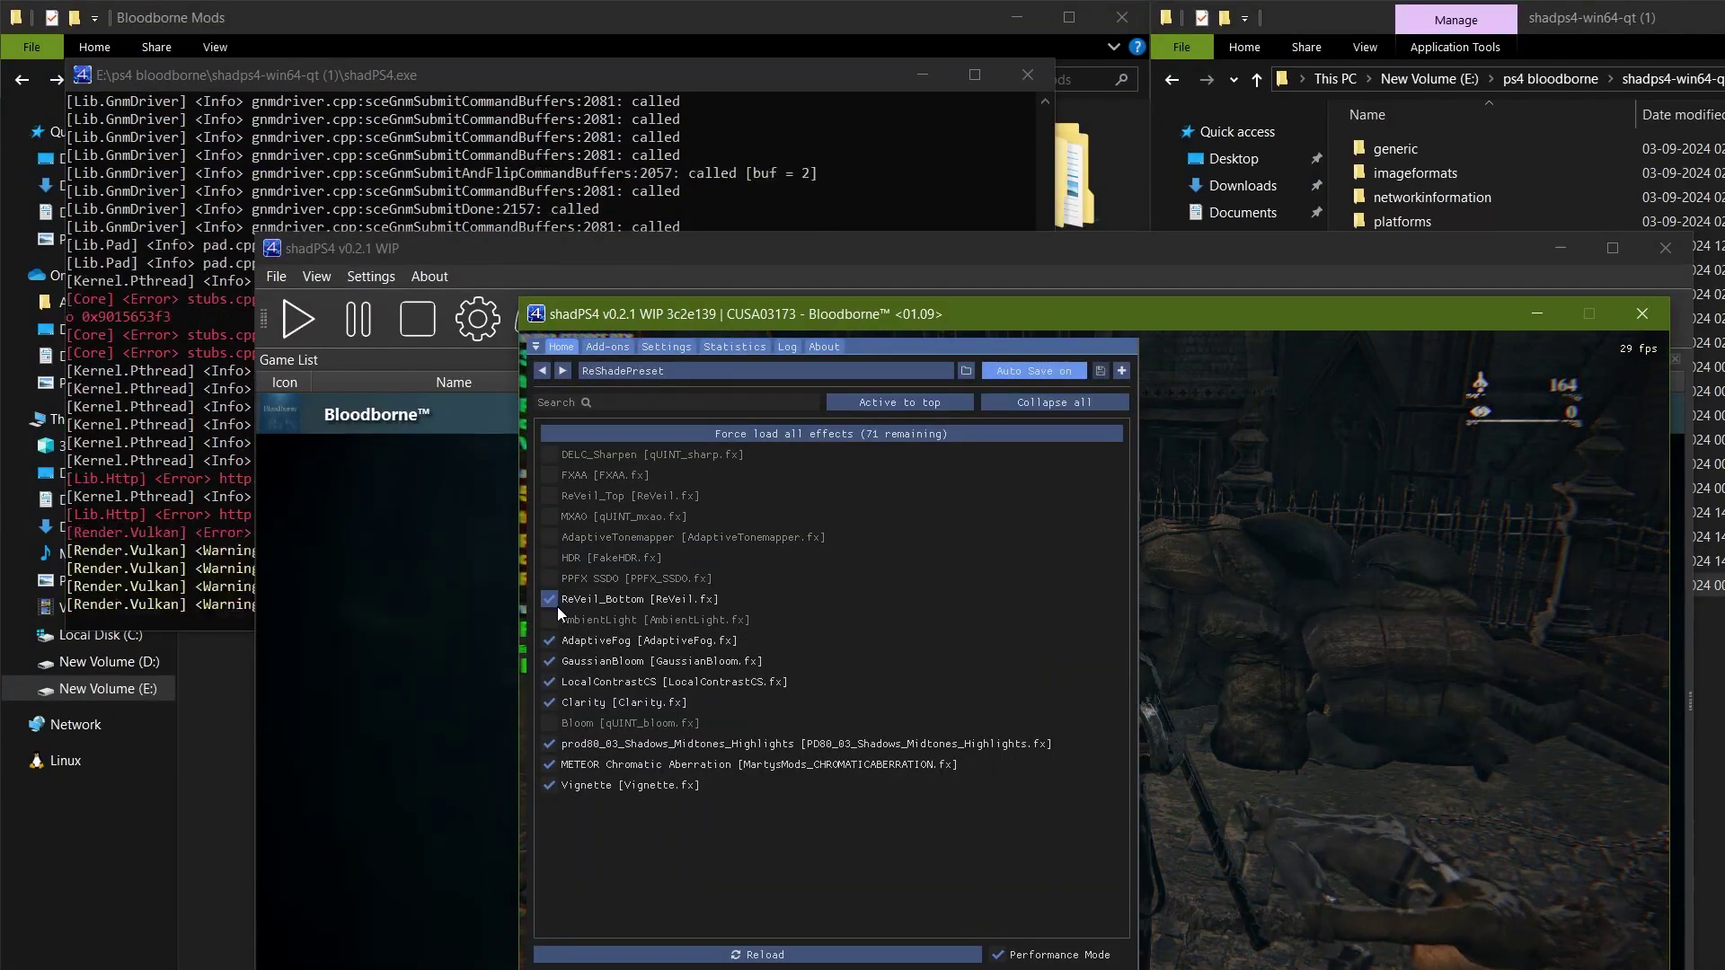
pyautogui.click(553, 684)
pyautogui.click(554, 748)
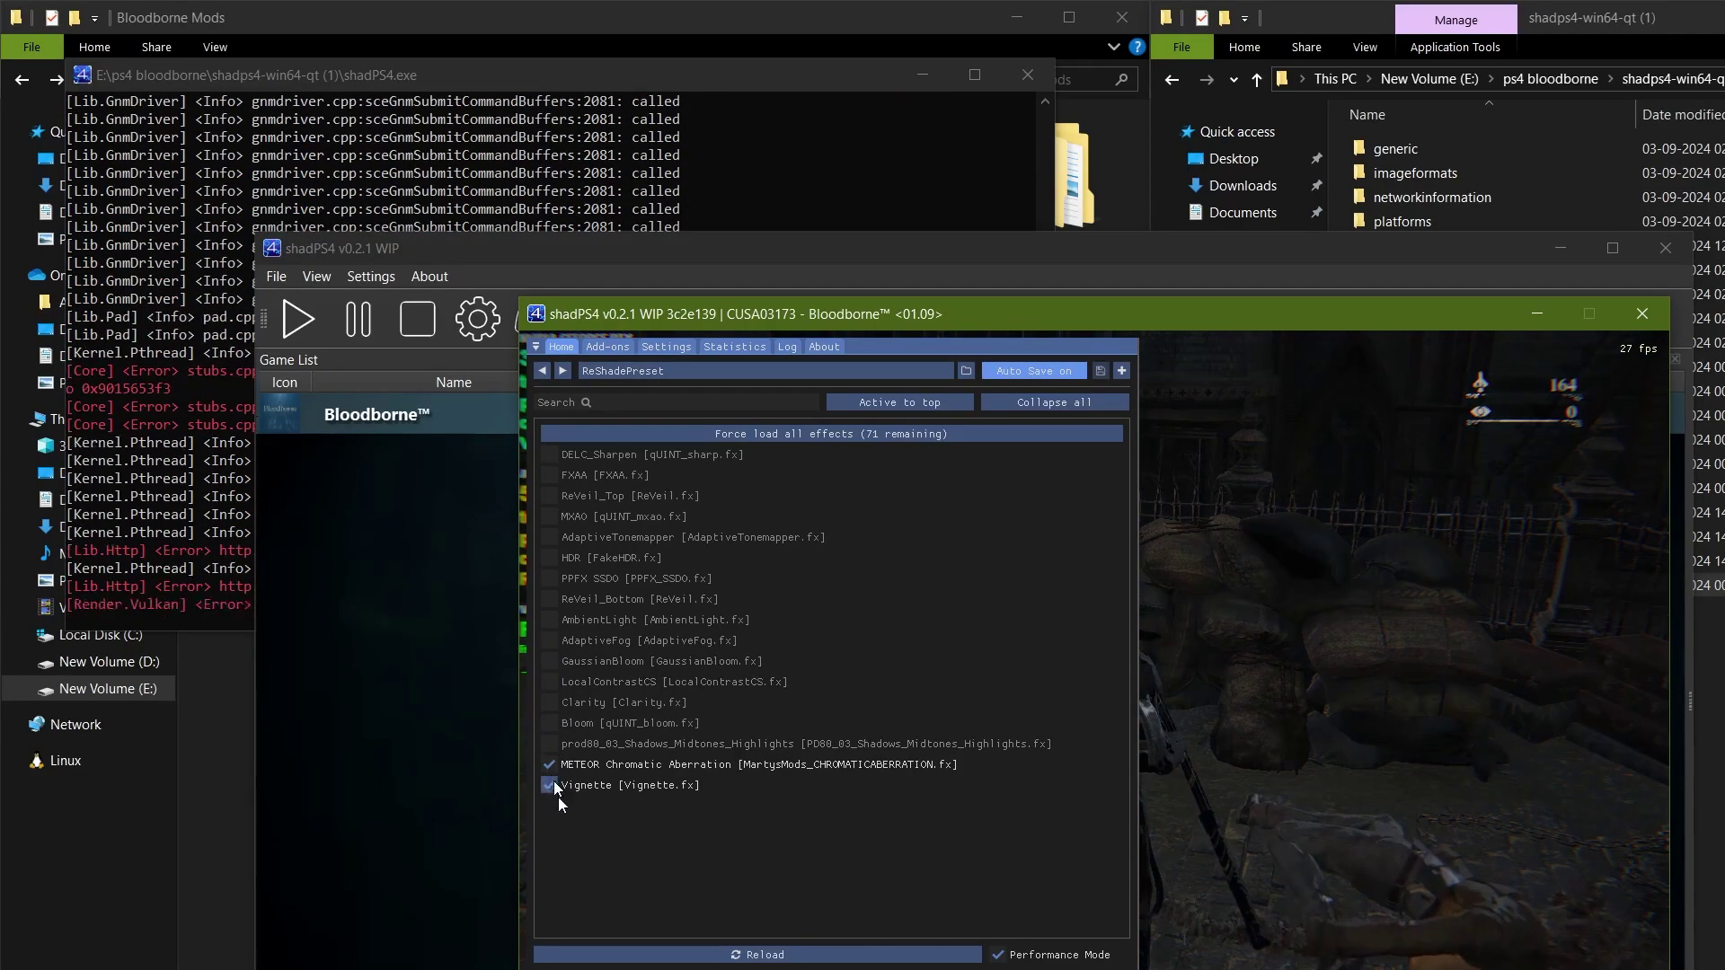
pyautogui.click(661, 957)
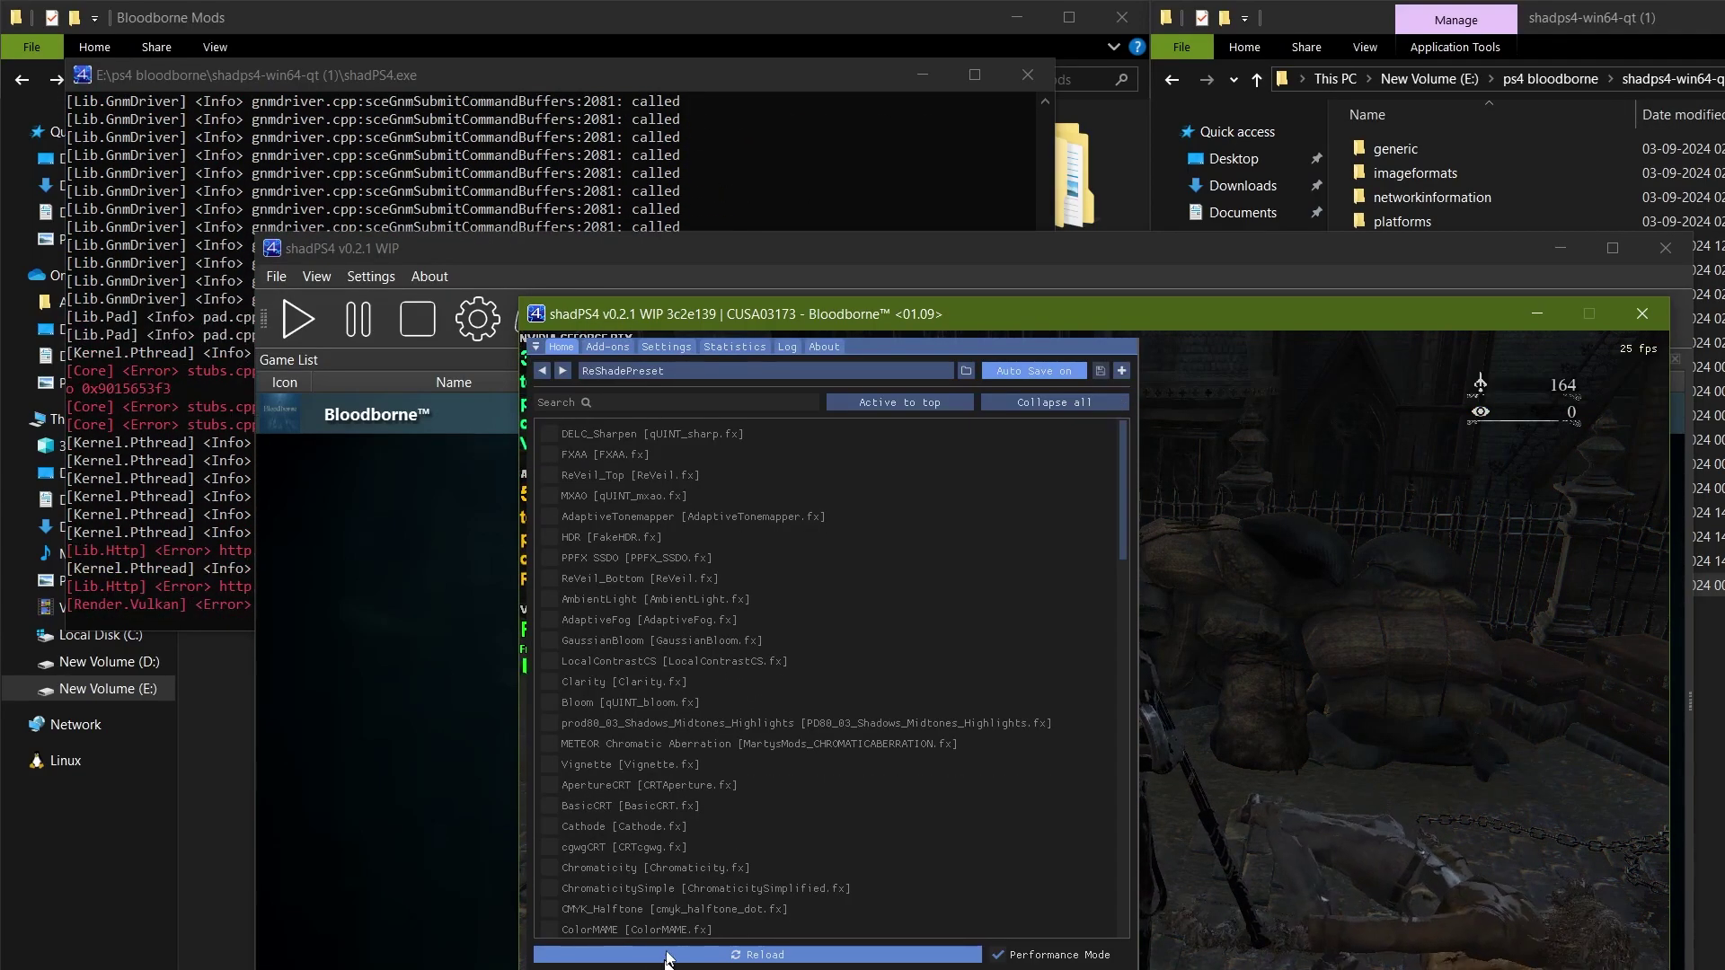
# Look through the complete ReShade effect list and close the overlay to see the game without effects
pyautogui.scroll(-16, 764, 780)
pyautogui.scroll(-5, 800, 780)
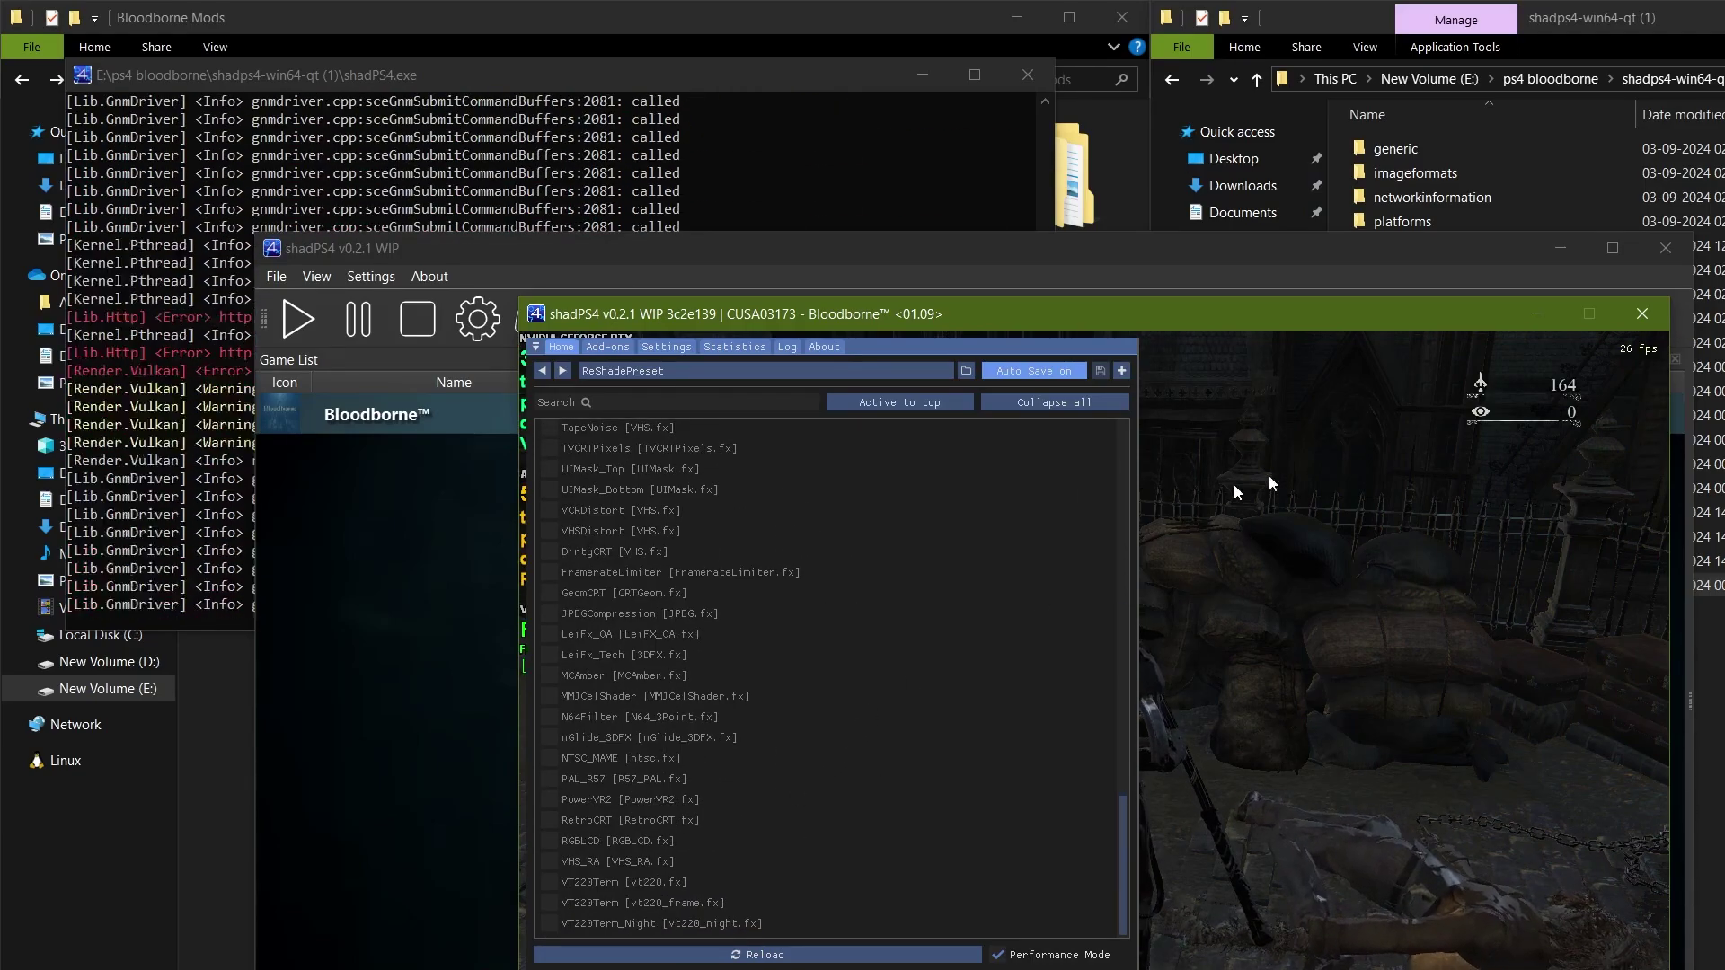
pyautogui.scroll(2, 1064, 563)
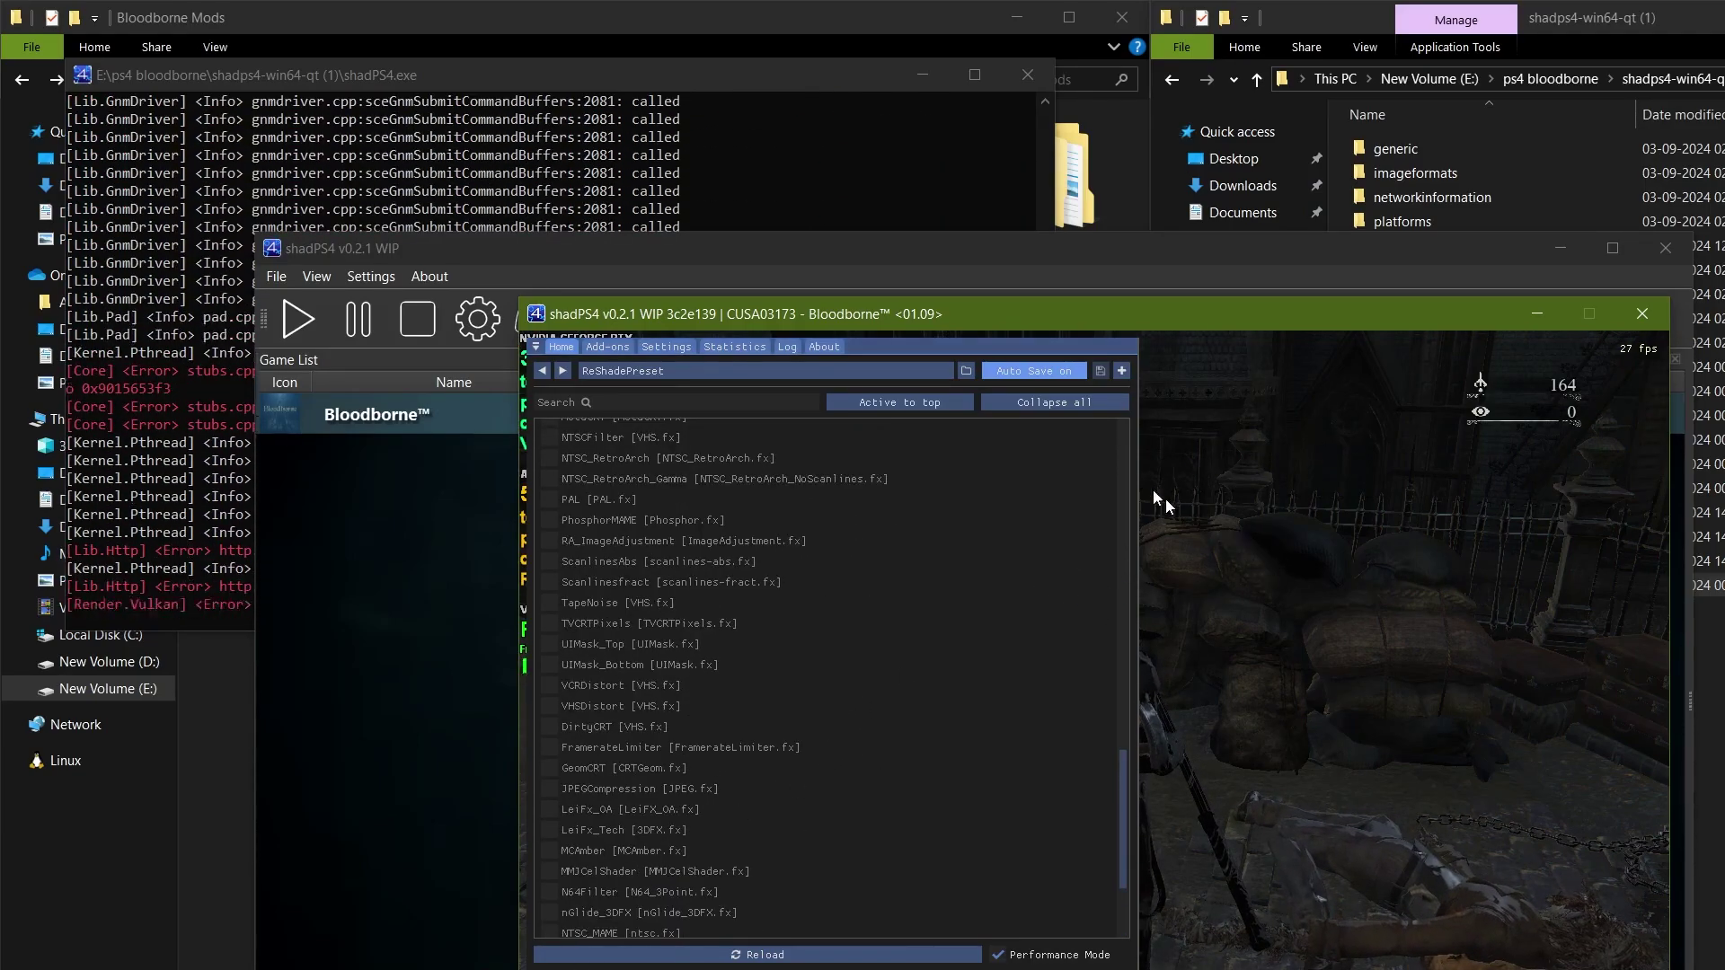
pyautogui.press('Home')
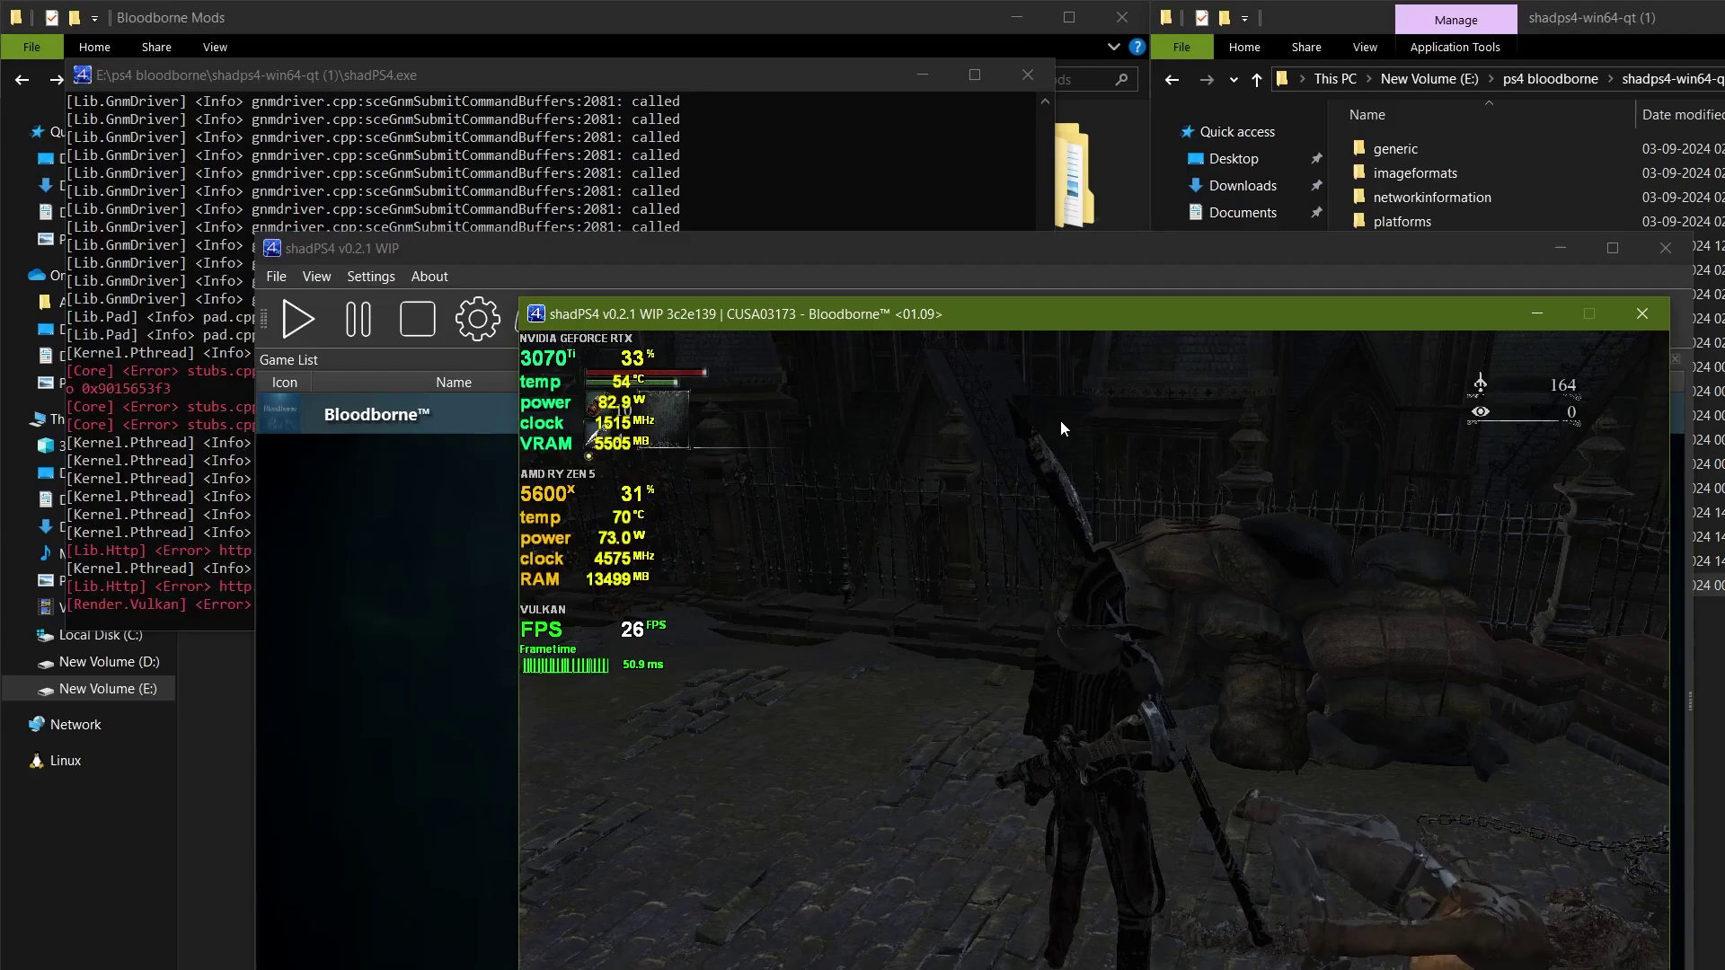